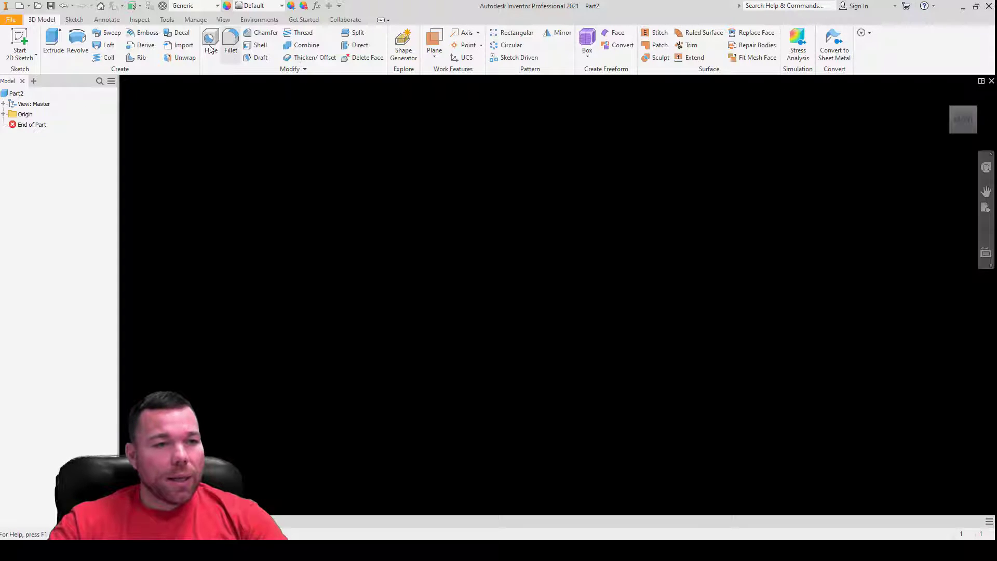
- Start a sketch on the front origin plane and draw a 3.0 by 2 in center rectangle centered on the origin
{"action": "left_click", "coordinate": [20, 36]}
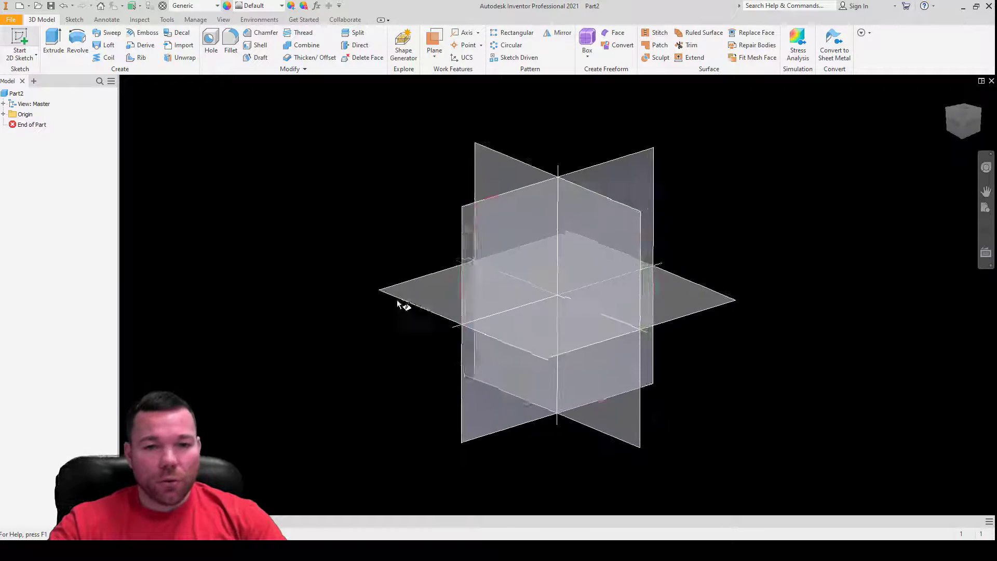
{"action": "left_click", "coordinate": [572, 241]}
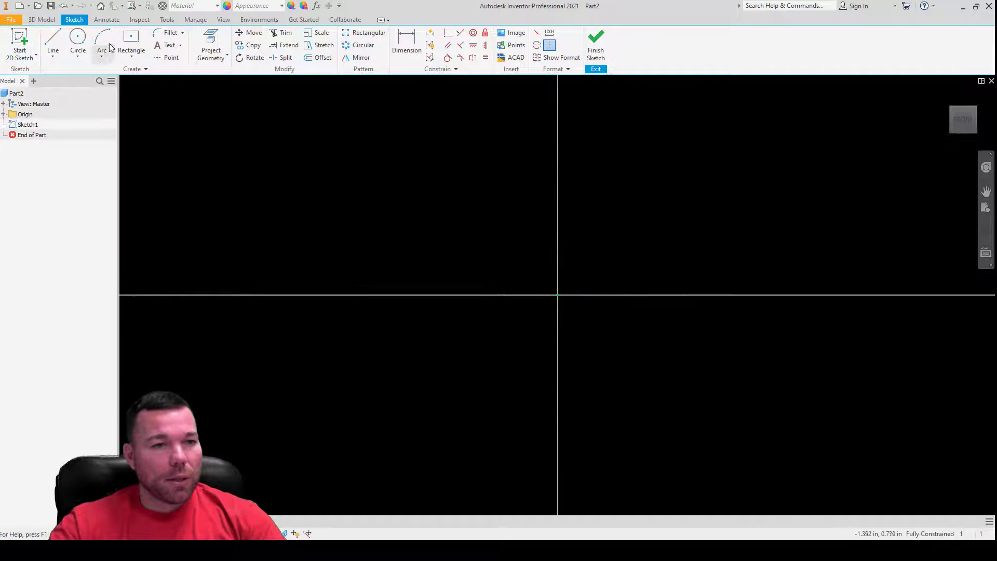
{"action": "left_click", "coordinate": [131, 42]}
{"action": "left_click", "coordinate": [558, 296]}
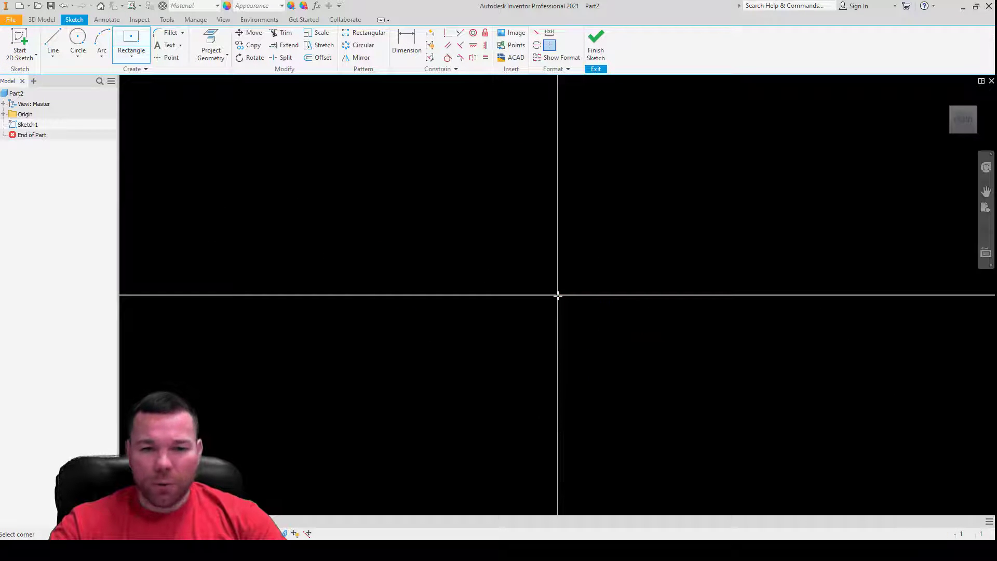
{"action": "type", "text": "3"}
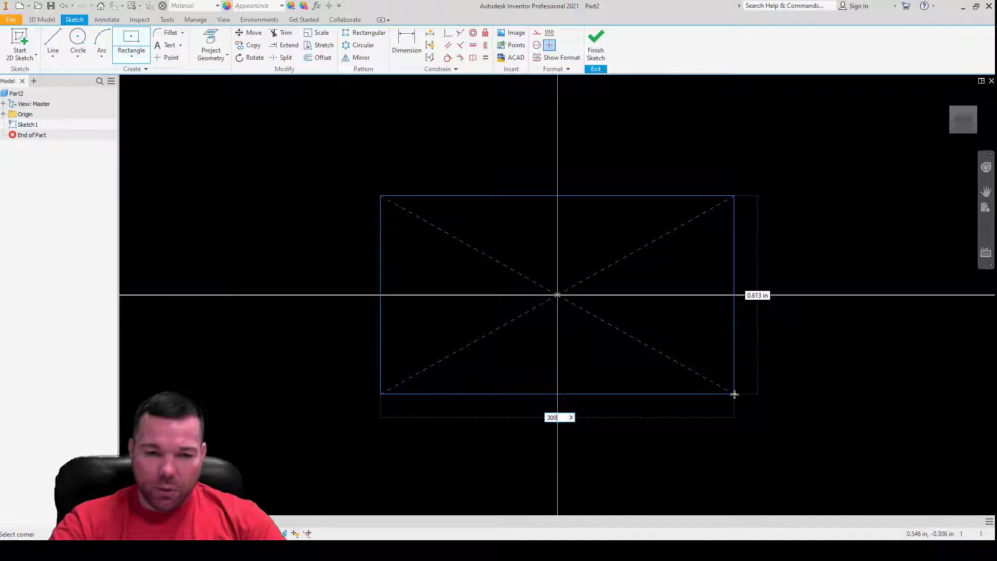
{"action": "type", "text": "00"}
{"action": "key", "text": "BackSpace"}
{"action": "key", "text": "BackSpace"}
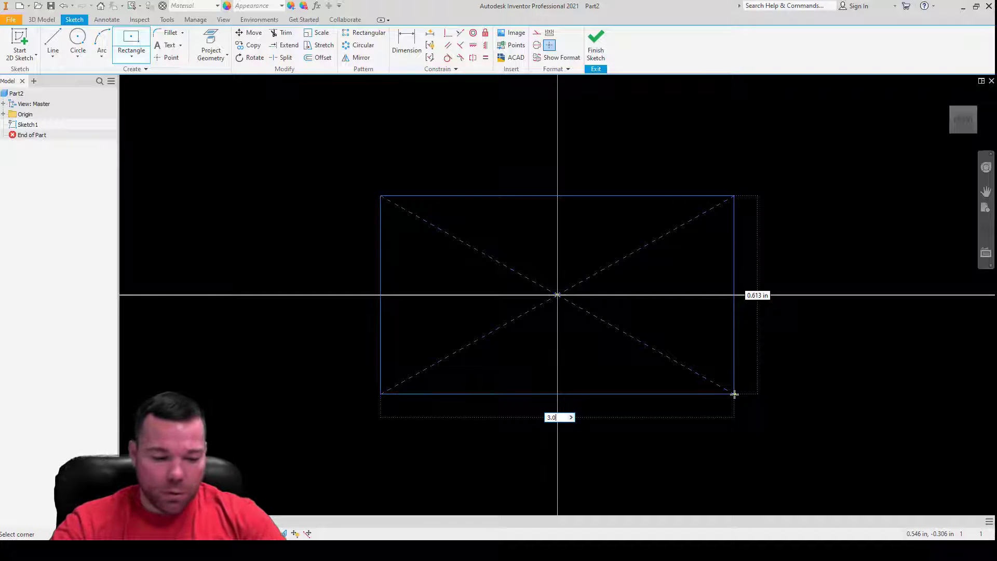
{"action": "type", "text": ".0"}
{"action": "key", "text": "Tab"}
{"action": "type", "text": "2"}
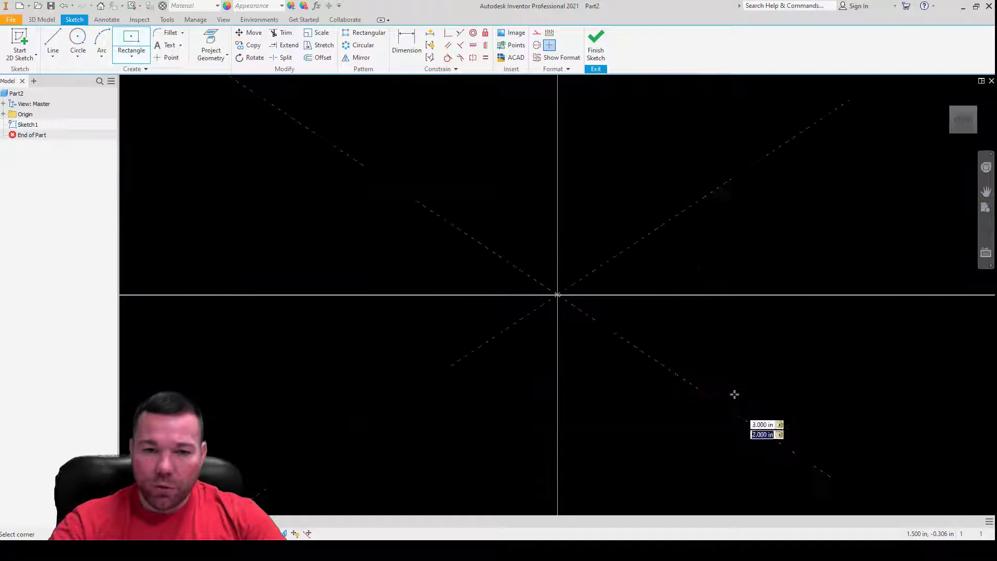
{"action": "key", "text": "Return"}
- Round the rectangle's upper-left corner with a 0.125 in sketch fillet
{"action": "scroll", "coordinate": [331, 293], "scroll_direction": "down", "scroll_amount": 6}
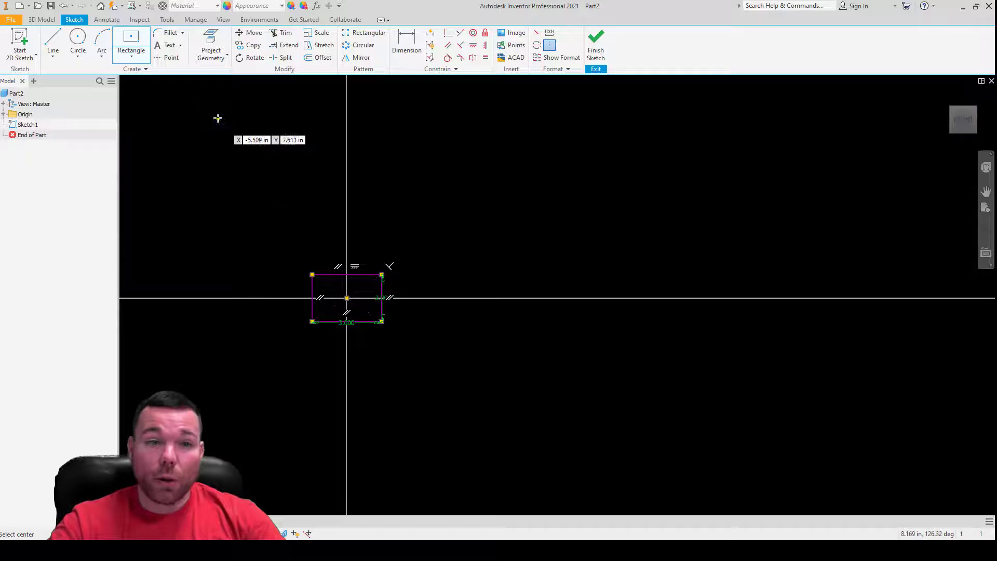
{"action": "left_click", "coordinate": [171, 35]}
{"action": "scroll", "coordinate": [313, 297], "scroll_direction": "up", "scroll_amount": 5}
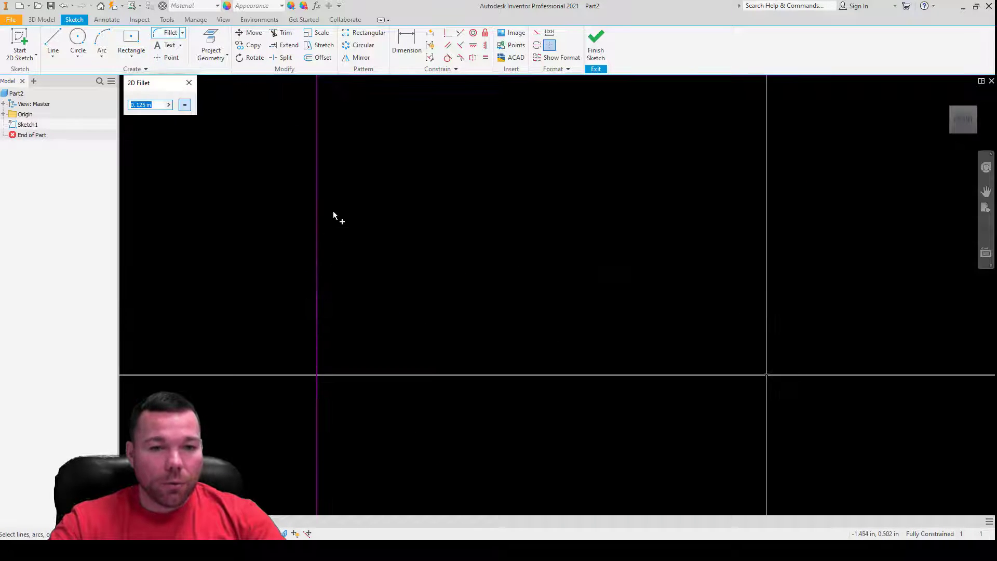
{"action": "scroll", "coordinate": [332, 210], "scroll_direction": "down", "scroll_amount": 1}
{"action": "left_click", "coordinate": [319, 229]}
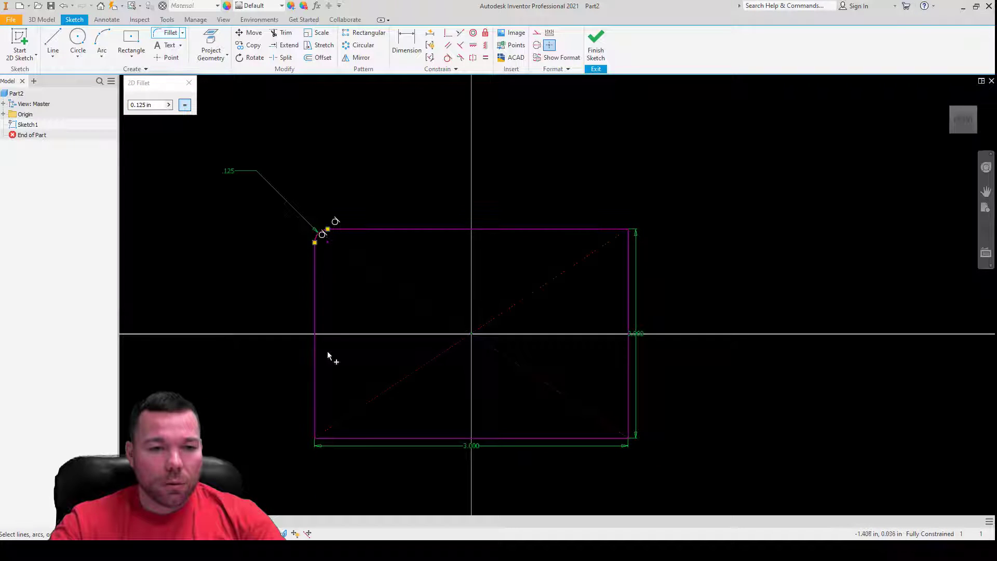
- Set the 2D fillet radius to 0.25 in and end the fillet command
{"action": "double_click", "coordinate": [146, 105]}
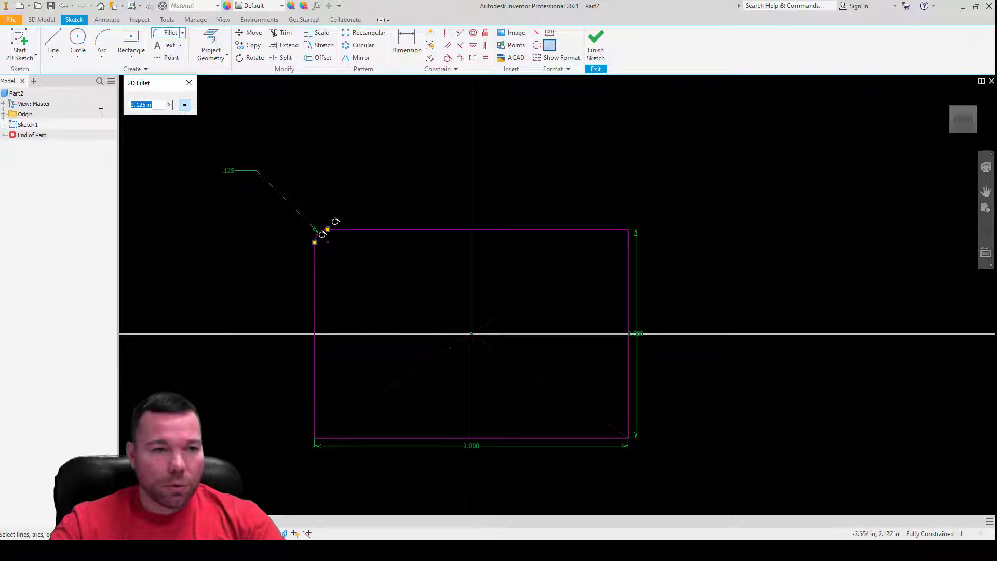
{"action": "type", "text": ".25"}
{"action": "key", "text": "Tab"}
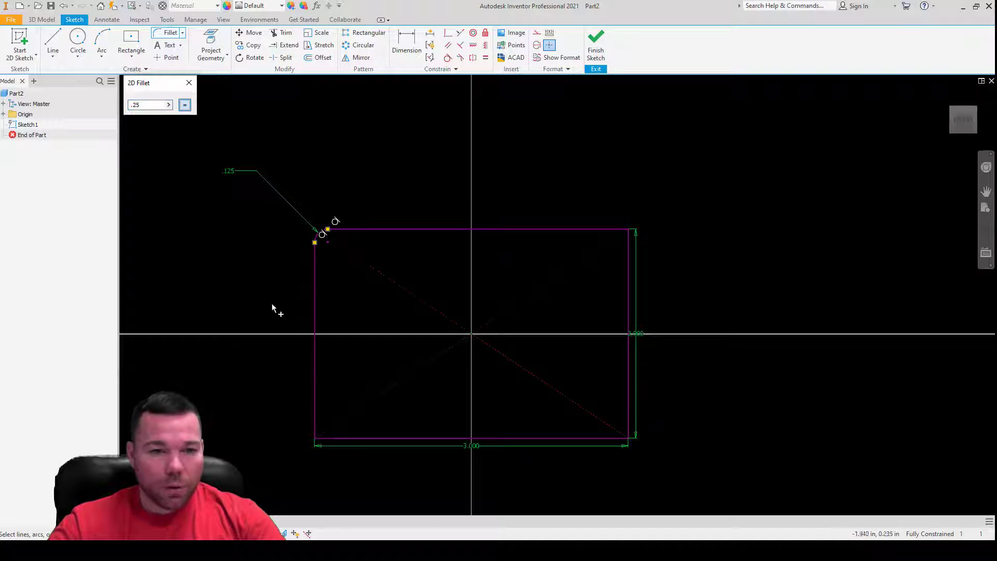
{"action": "left_click", "coordinate": [189, 82]}
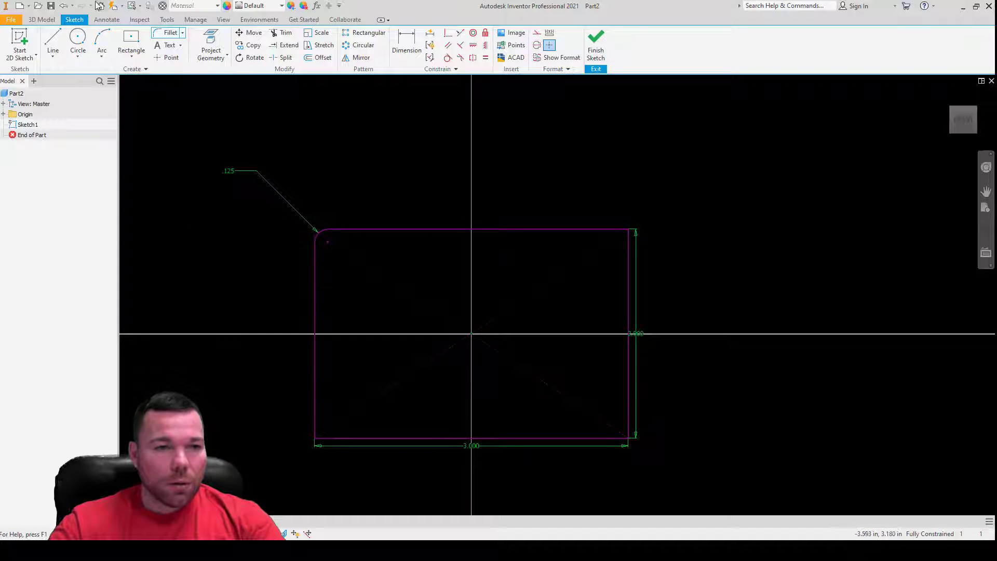
- Round all four corners of the rectangle with equal 0.25 in sketch fillets
{"action": "left_click", "coordinate": [168, 33]}
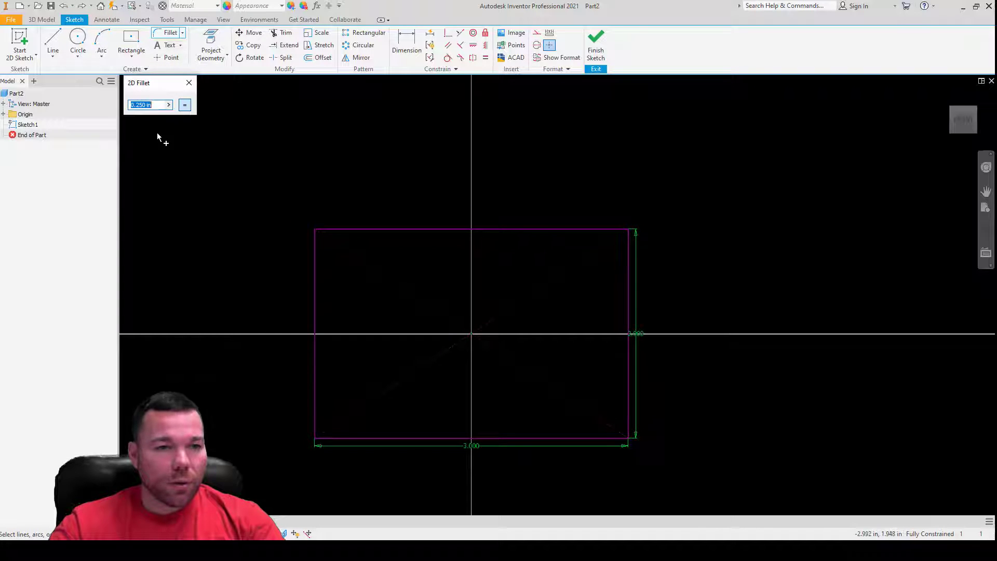
{"action": "left_click", "coordinate": [328, 229]}
{"action": "left_click", "coordinate": [315, 239]}
{"action": "left_click", "coordinate": [316, 430]}
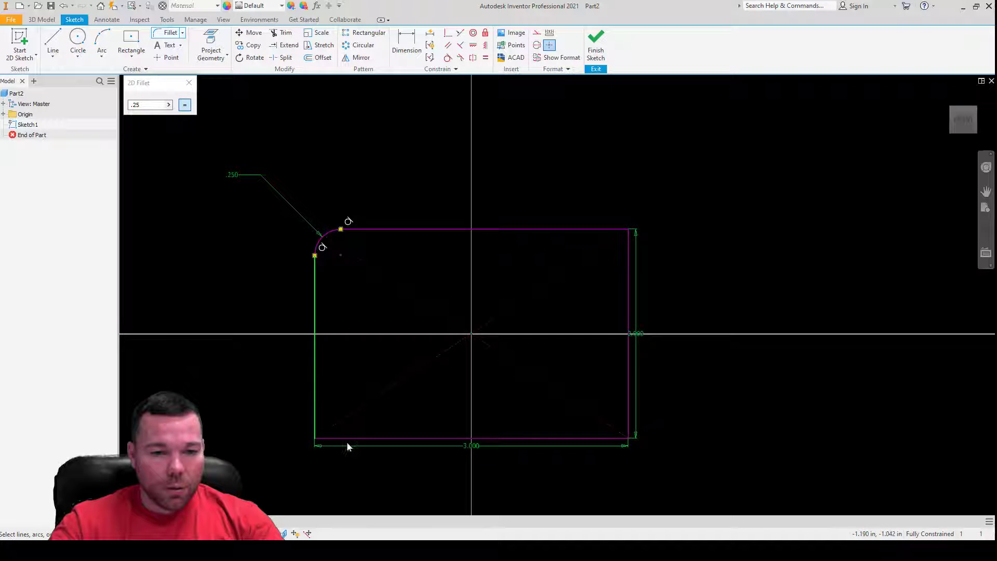
{"action": "left_click", "coordinate": [349, 439]}
{"action": "left_click", "coordinate": [603, 439]}
{"action": "left_click", "coordinate": [629, 402]}
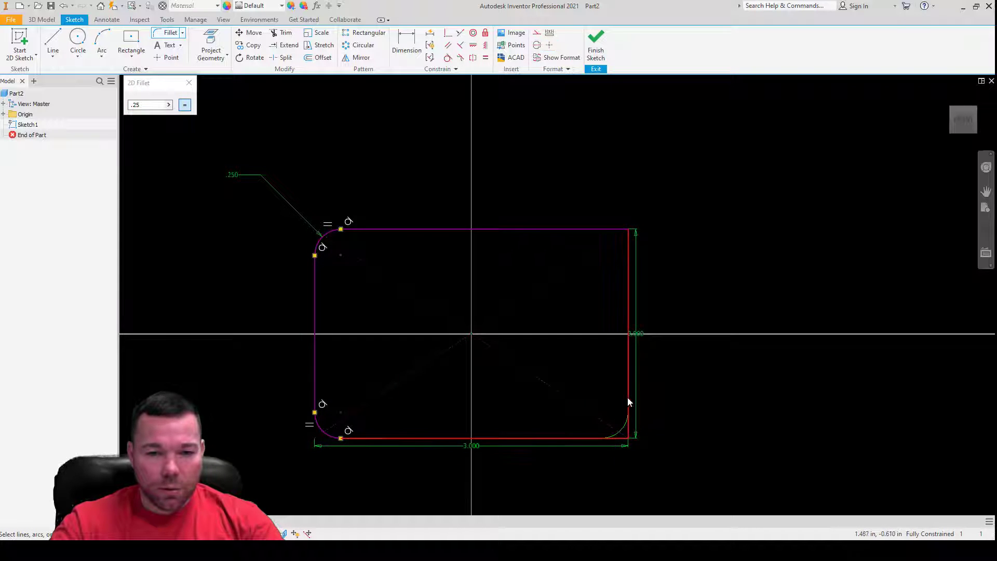
{"action": "left_click", "coordinate": [628, 253]}
{"action": "left_click", "coordinate": [604, 229]}
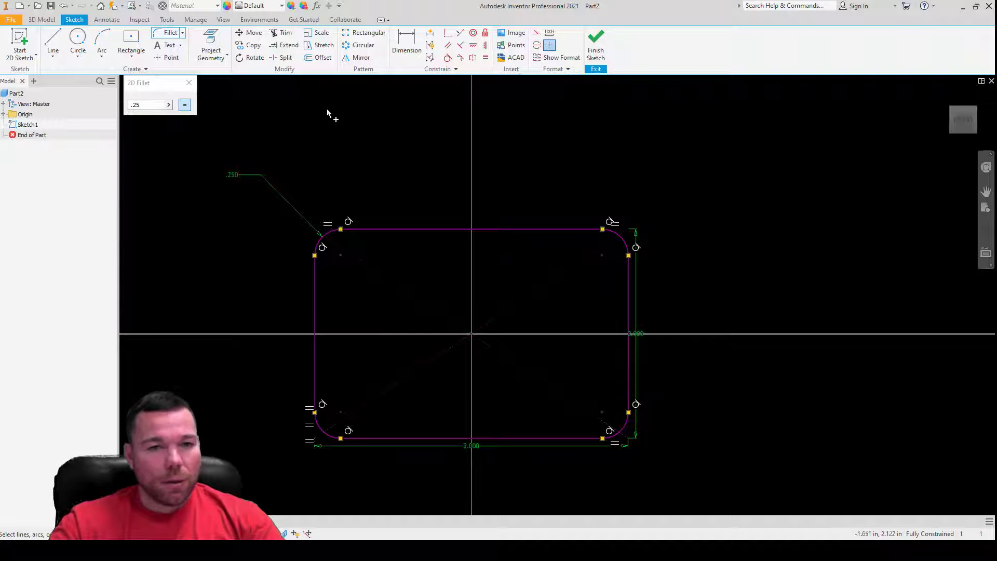
{"action": "left_click", "coordinate": [189, 82]}
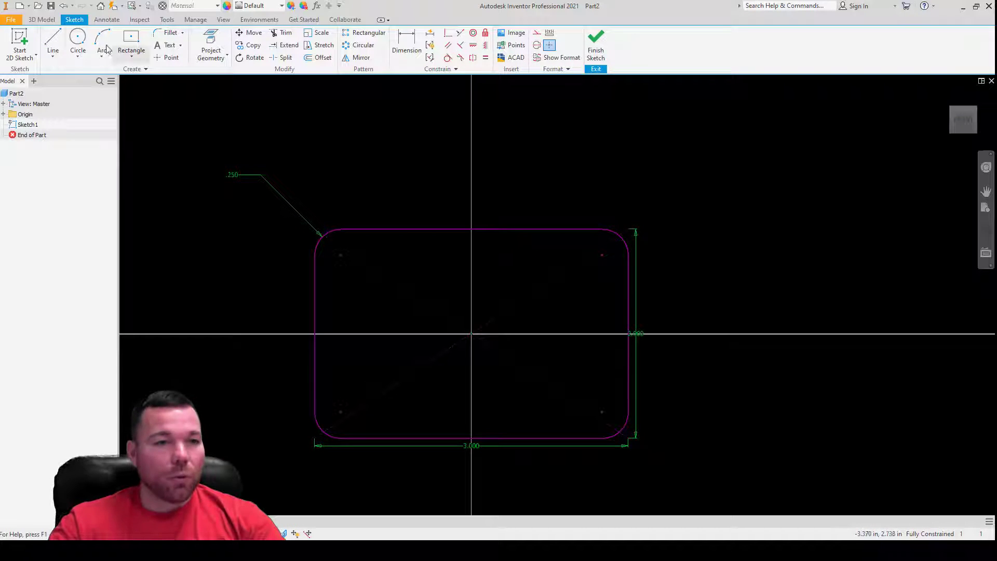
- Draw a 0.25 in diameter circle centered on the upper-left corner fillet's center point
{"action": "left_click", "coordinate": [78, 39]}
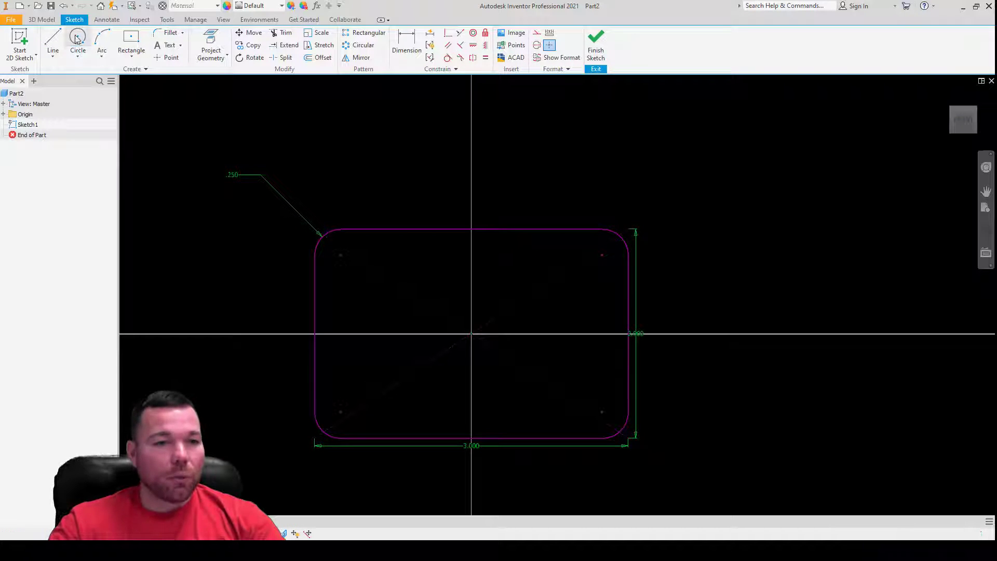
{"action": "left_click", "coordinate": [340, 255]}
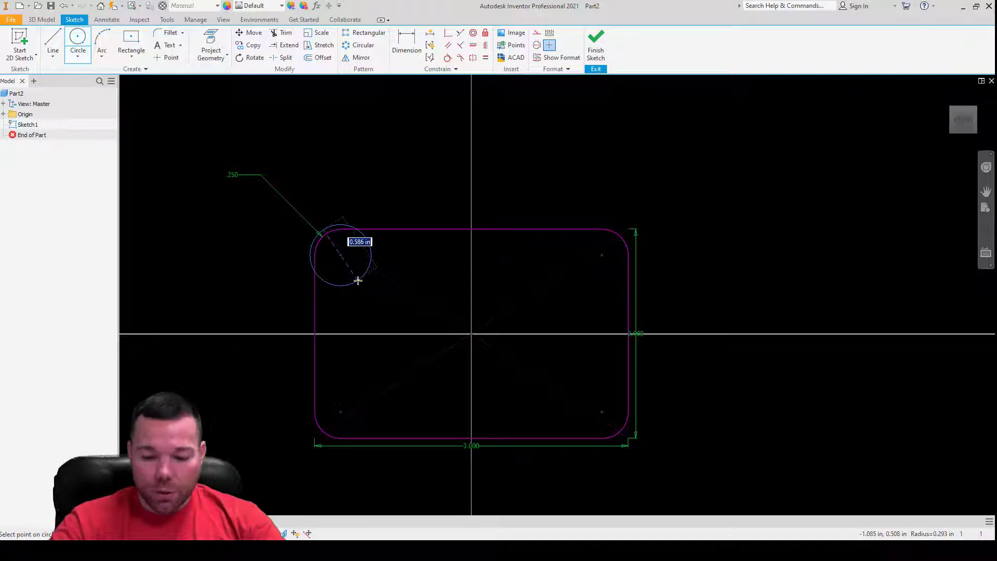
{"action": "type", "text": ".25"}
{"action": "key", "text": "Return"}
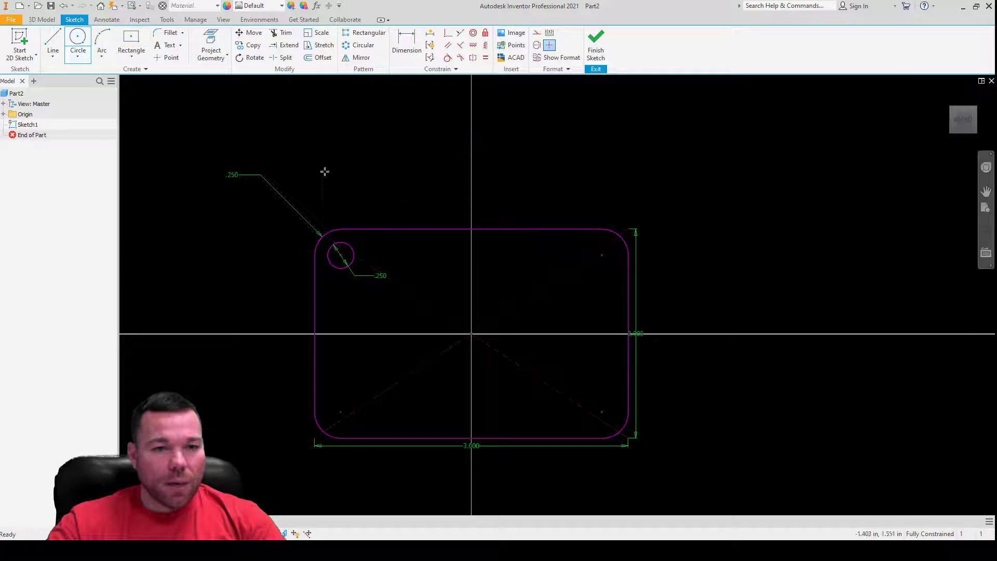
{"action": "key", "text": "Escape"}
- Copy the circle from its center to the center points of the other three corner fillets
{"action": "left_click", "coordinate": [249, 46]}
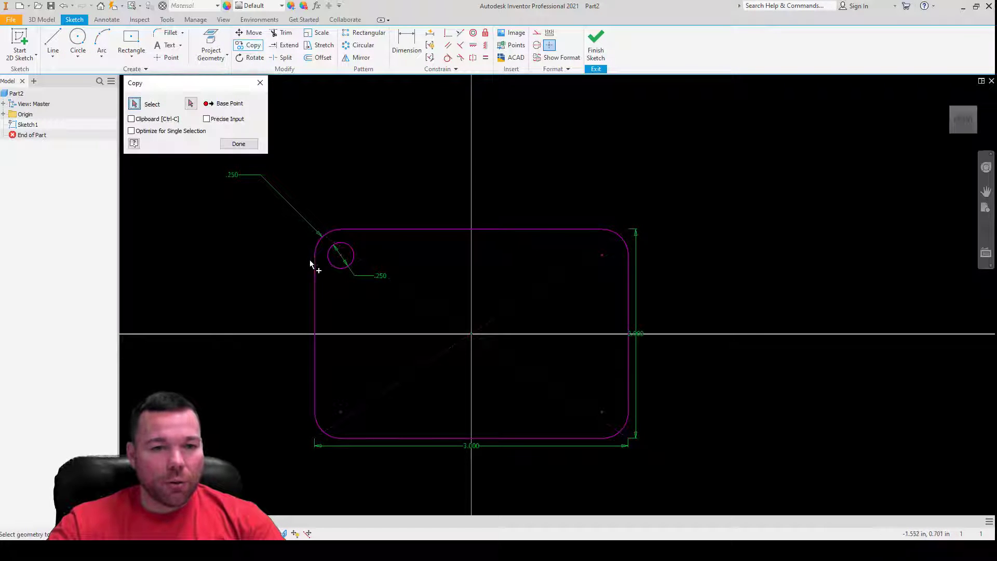
{"action": "left_click", "coordinate": [333, 264]}
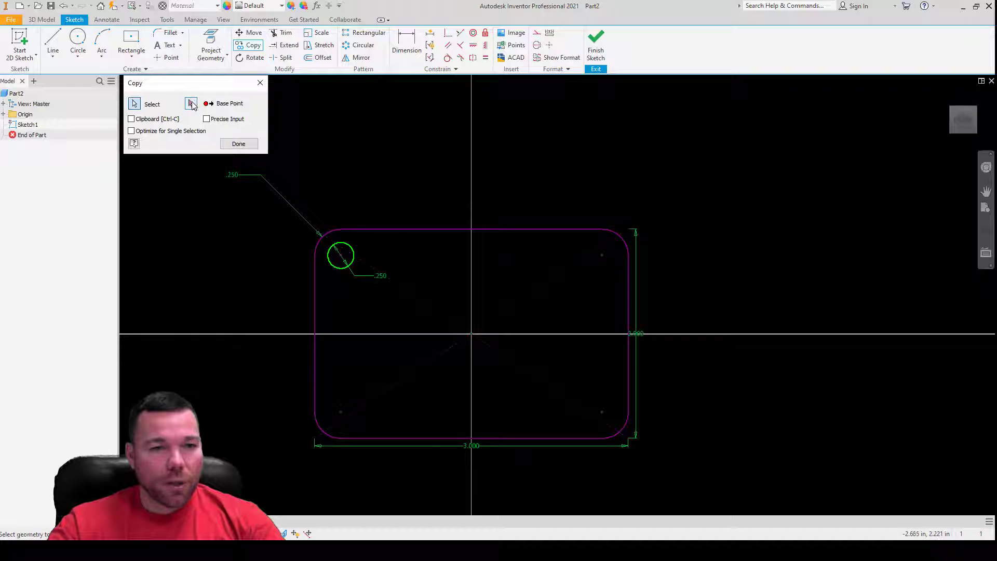
{"action": "left_click", "coordinate": [341, 256]}
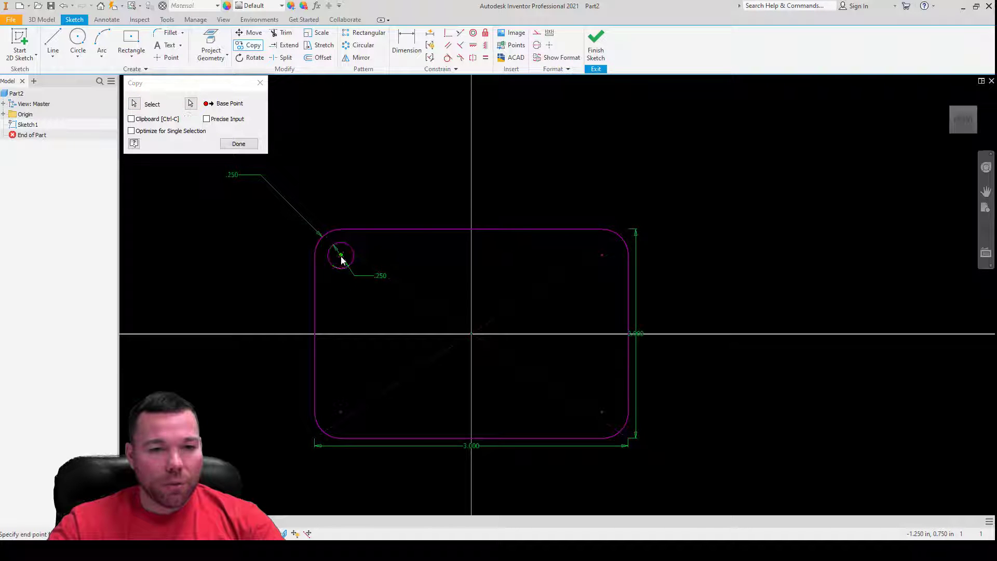
{"action": "left_click", "coordinate": [341, 412]}
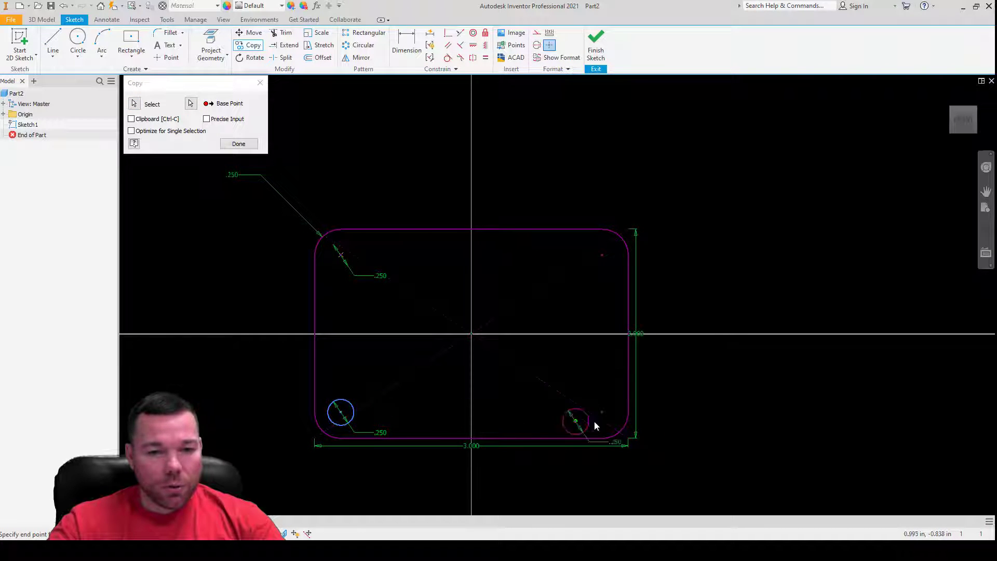
{"action": "left_click", "coordinate": [604, 414]}
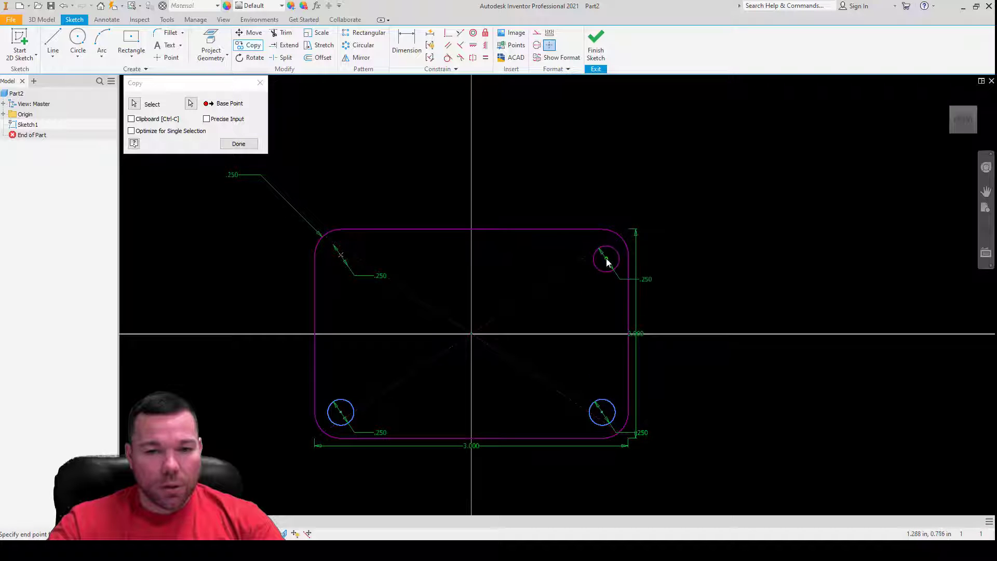
{"action": "left_click", "coordinate": [602, 255]}
{"action": "left_click", "coordinate": [238, 145]}
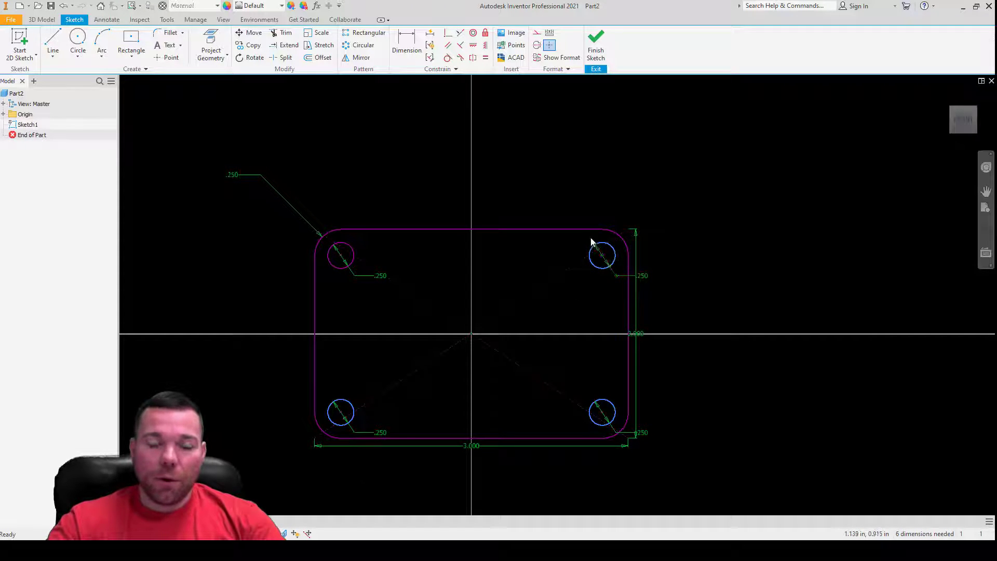
- Try to move the copied circle in the upper-right corner to test whether it is free
{"action": "scroll", "coordinate": [588, 243], "scroll_direction": "up", "scroll_amount": 3}
{"action": "left_click", "coordinate": [609, 290]}
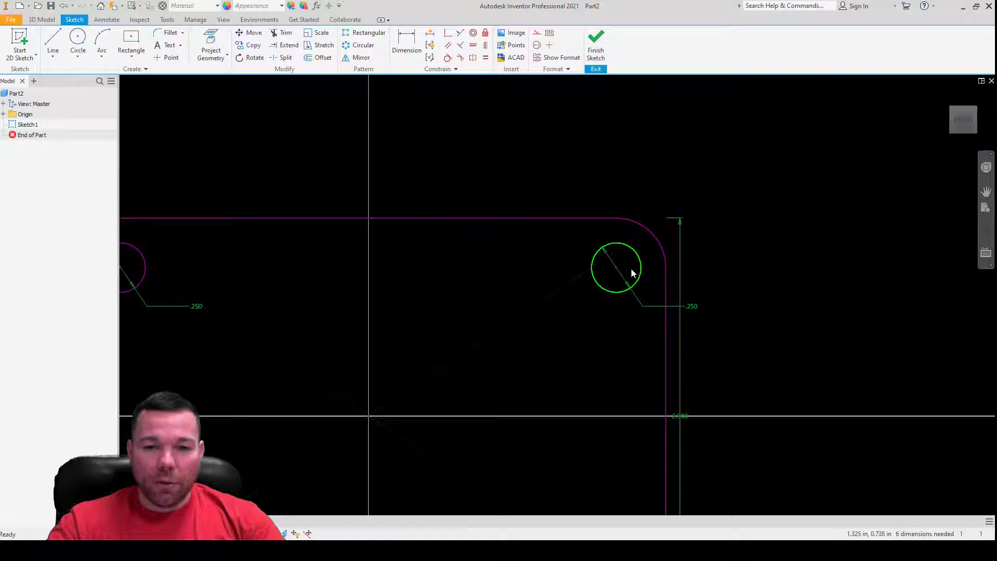
{"action": "left_click_drag", "start_coordinate": [637, 253], "coordinate": [652, 279]}
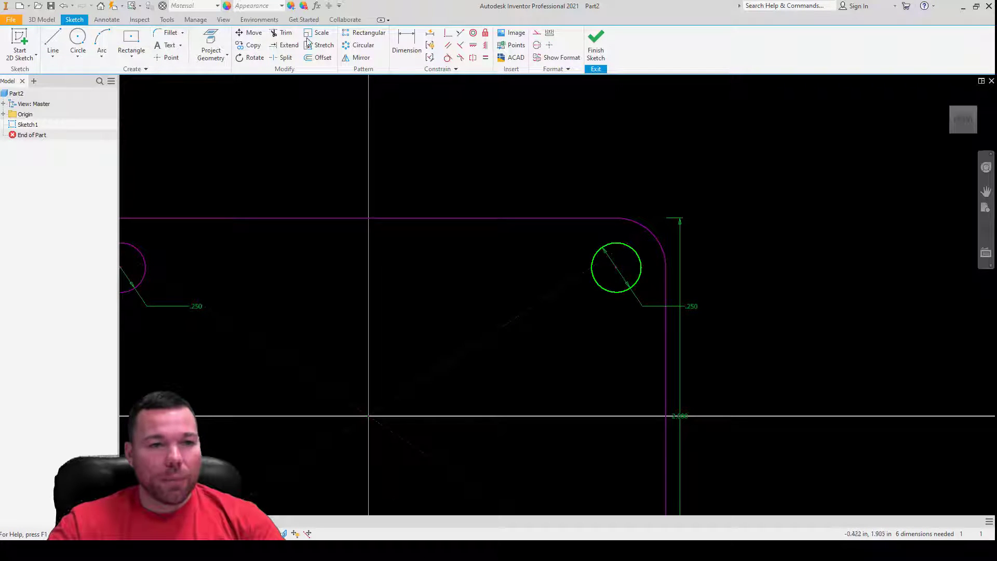
{"action": "left_click", "coordinate": [249, 33]}
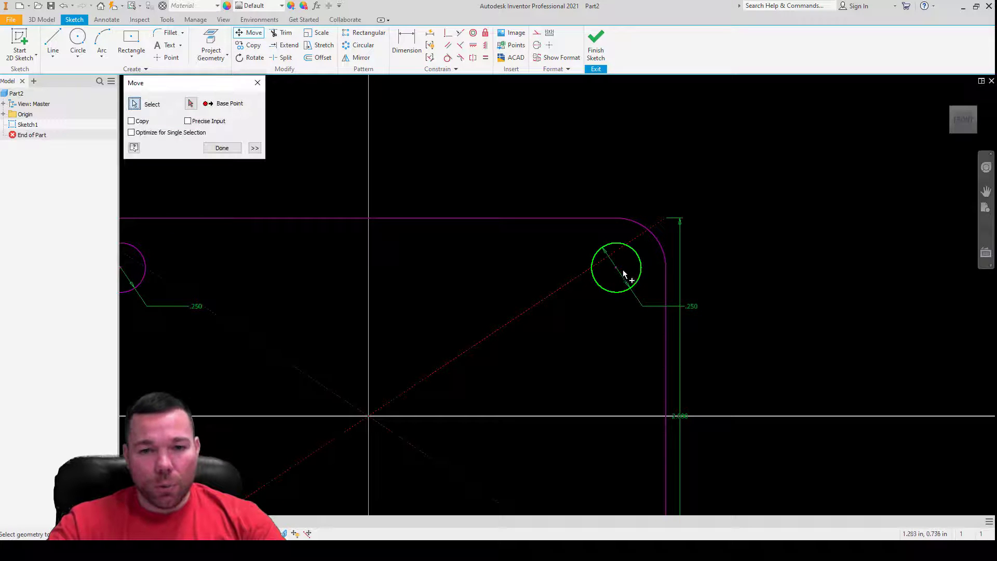
{"action": "key", "text": "Escape"}
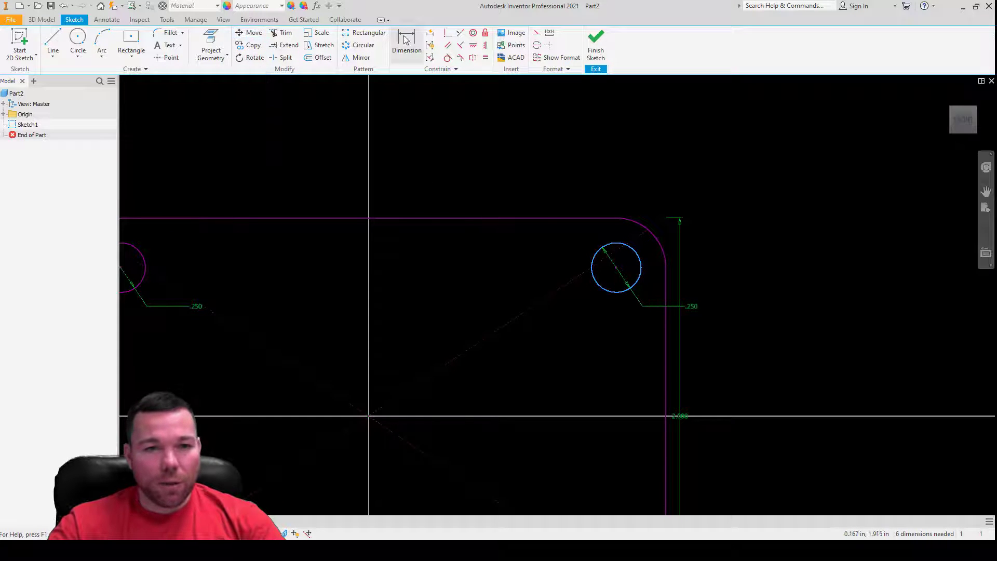
- Try a coincident constraint between the upper-right circle's edge and the corner fillet's center point, and undo it
{"action": "left_click", "coordinate": [447, 34]}
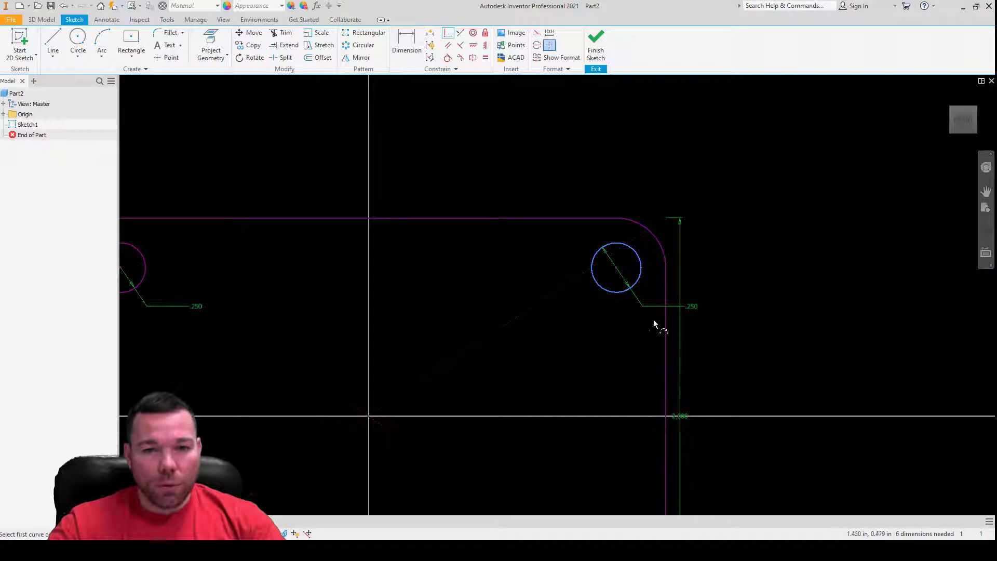
{"action": "left_click", "coordinate": [632, 280]}
{"action": "left_click", "coordinate": [617, 269]}
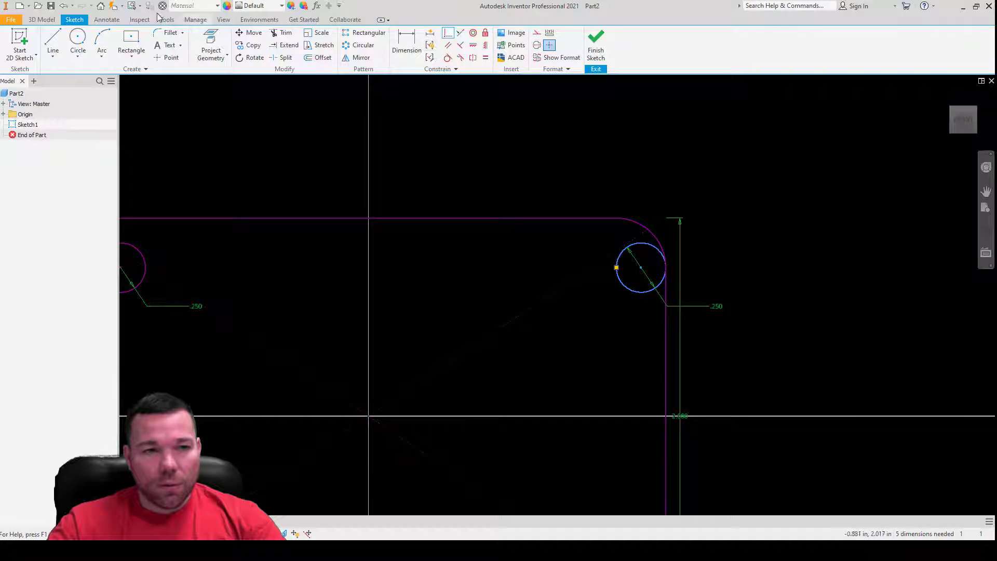
{"action": "left_click", "coordinate": [63, 6]}
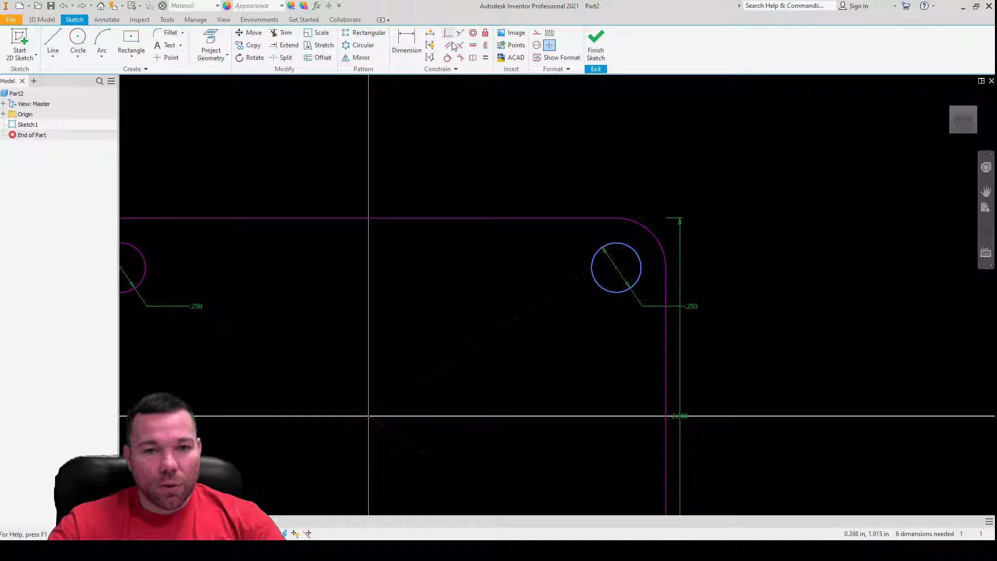
- Make the upper-right circle's center coincident with the upper-right corner fillet's center point
{"action": "left_click", "coordinate": [617, 268]}
{"action": "left_click", "coordinate": [617, 268]}
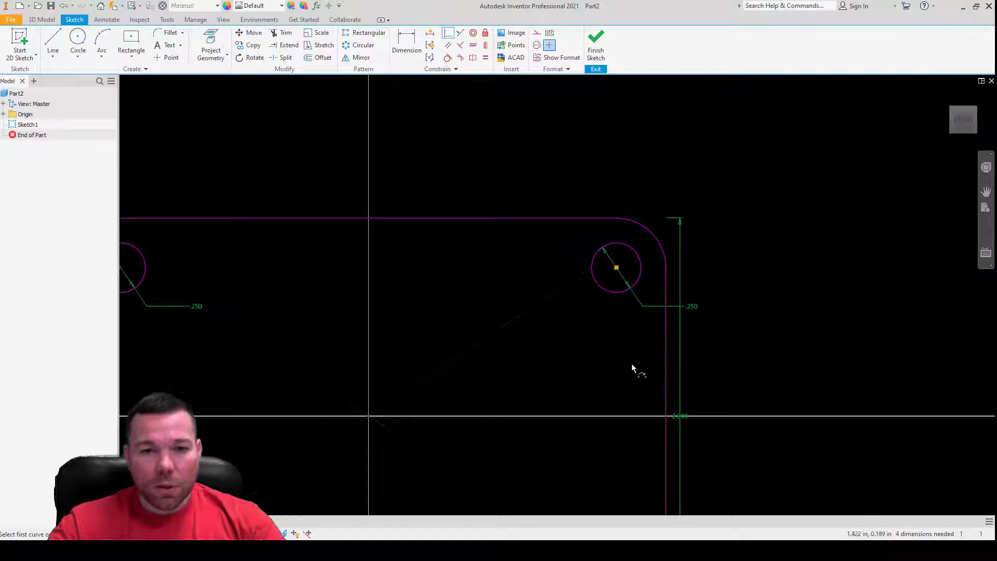
- Make the lower-right circle's center coincident with the lower-right corner fillet's center point
{"action": "scroll", "coordinate": [472, 90], "scroll_direction": "down", "scroll_amount": 4}
{"action": "scroll", "coordinate": [516, 279], "scroll_direction": "up", "scroll_amount": 10}
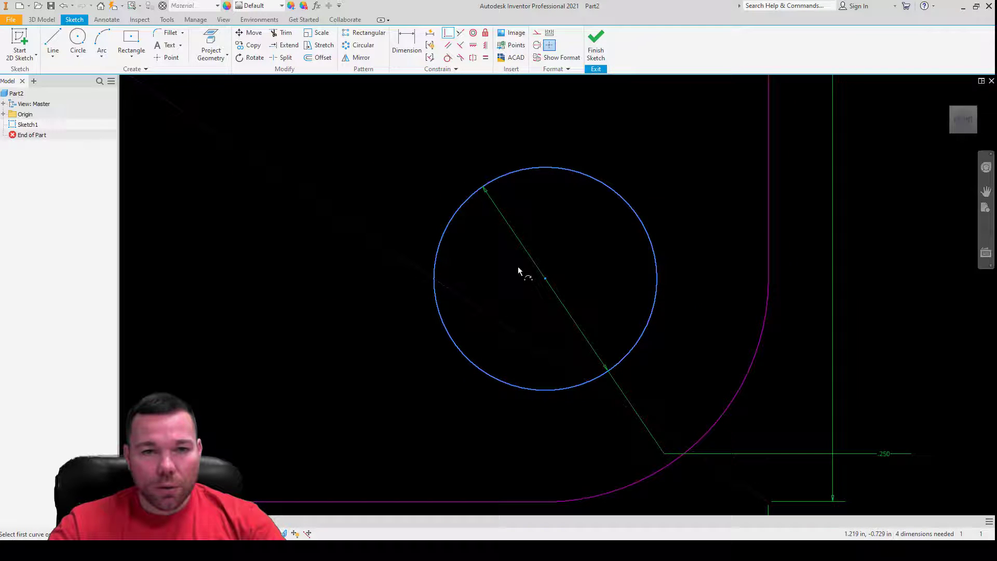
{"action": "left_click", "coordinate": [547, 290]}
{"action": "left_click", "coordinate": [548, 287]}
{"action": "scroll", "coordinate": [686, 285], "scroll_direction": "down", "scroll_amount": 6}
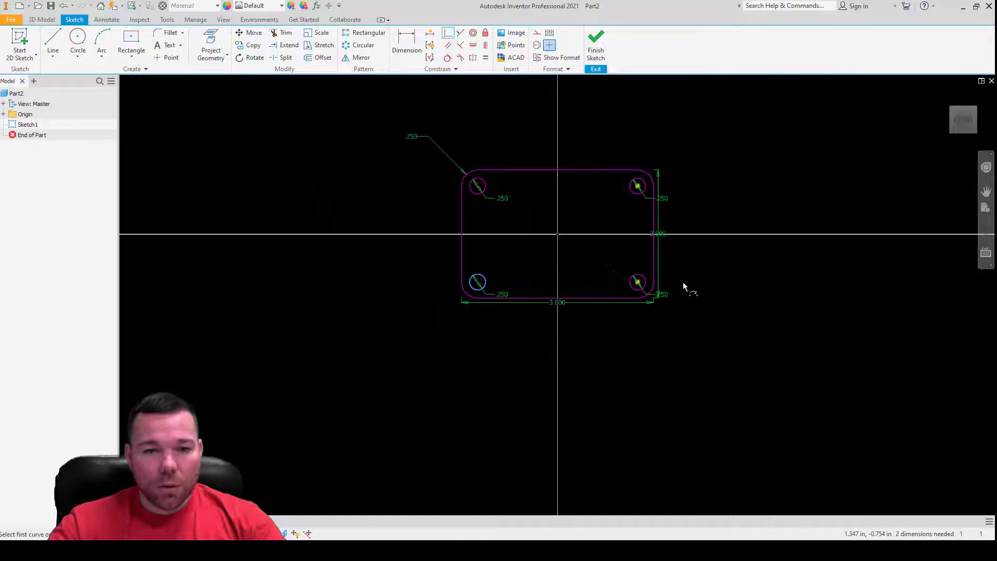
- Make the lower-left circle's center coincident with the lower-left corner fillet's center point, and end the constraint command
{"action": "scroll", "coordinate": [468, 304], "scroll_direction": "up", "scroll_amount": 8}
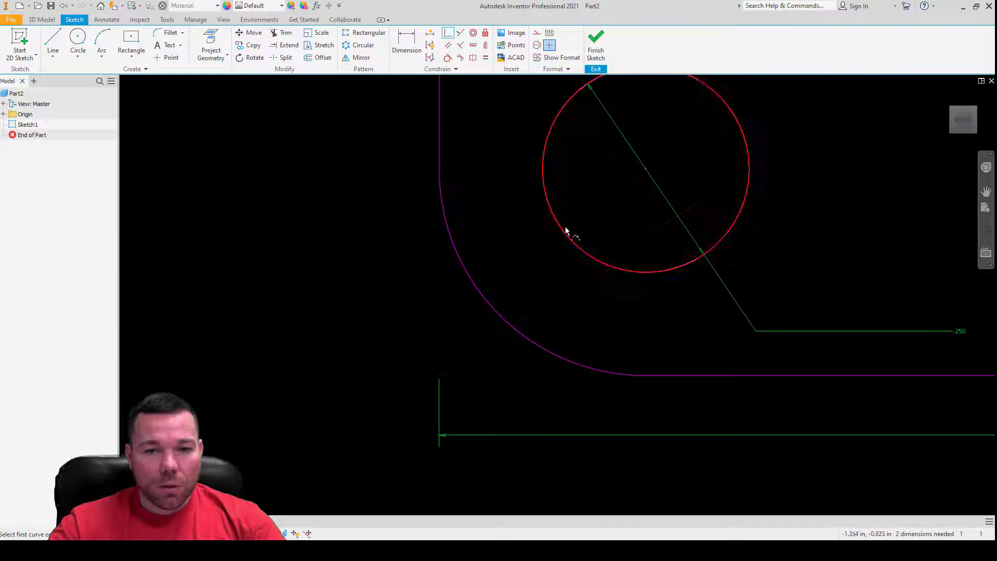
{"action": "left_click", "coordinate": [645, 173]}
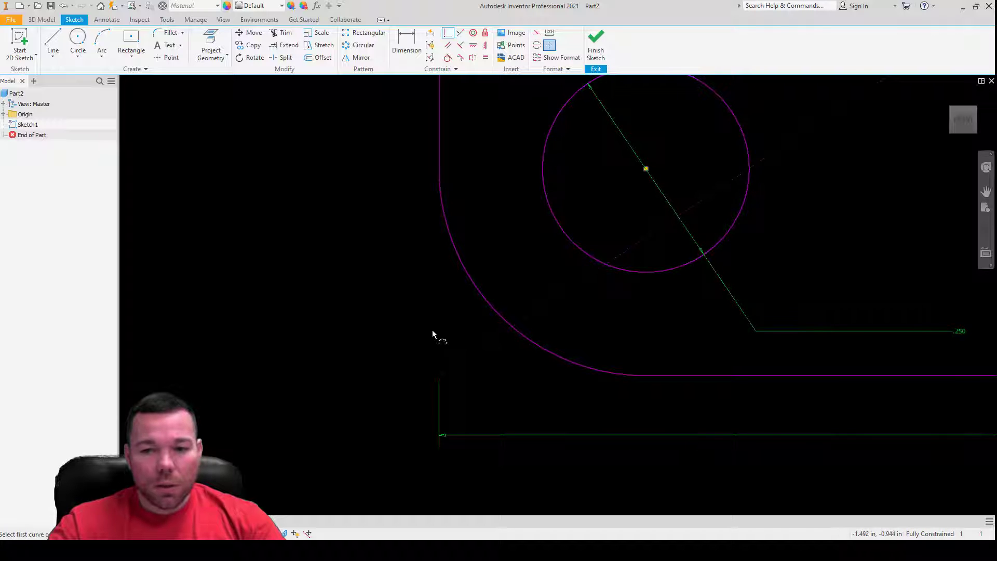
{"action": "scroll", "coordinate": [336, 340], "scroll_direction": "down", "scroll_amount": 5}
{"action": "scroll", "coordinate": [447, 305], "scroll_direction": "down", "scroll_amount": 3}
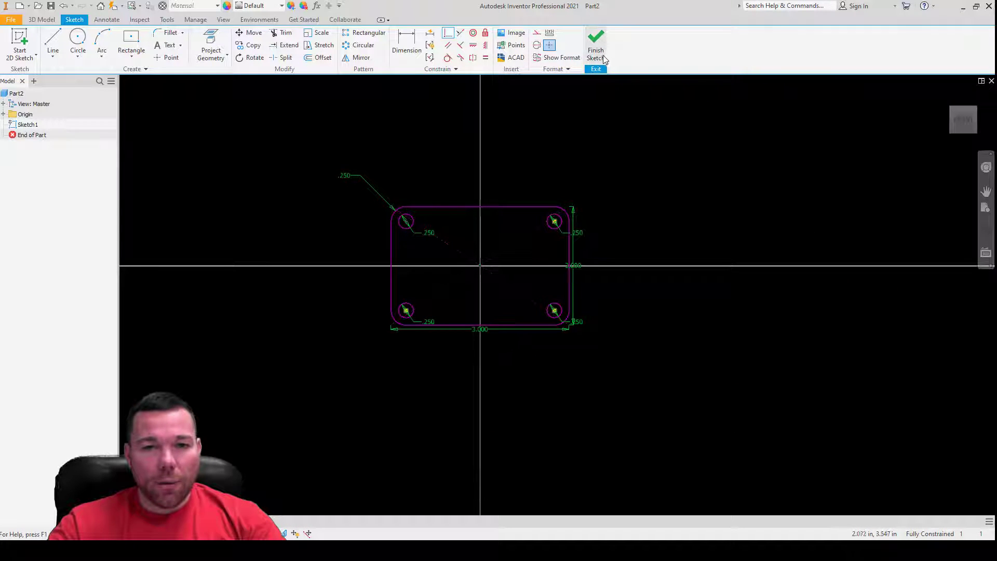
{"action": "key", "text": "Escape"}
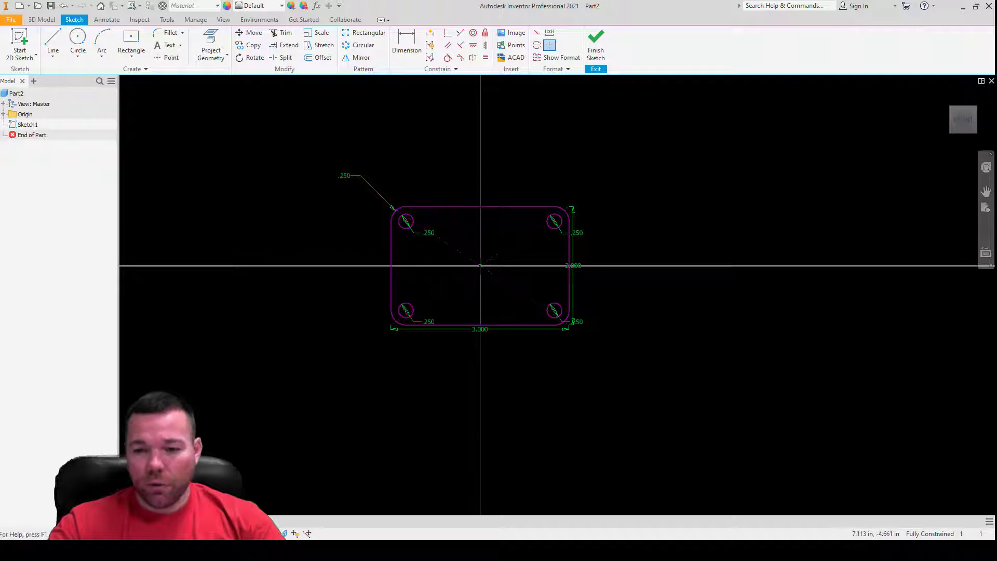
- Finish the sketch and extrude the plate profile 0.75 in, leaving the four corner holes open
{"action": "scroll", "coordinate": [522, 420], "scroll_direction": "down", "scroll_amount": 3}
{"action": "scroll", "coordinate": [475, 378], "scroll_direction": "up", "scroll_amount": 6}
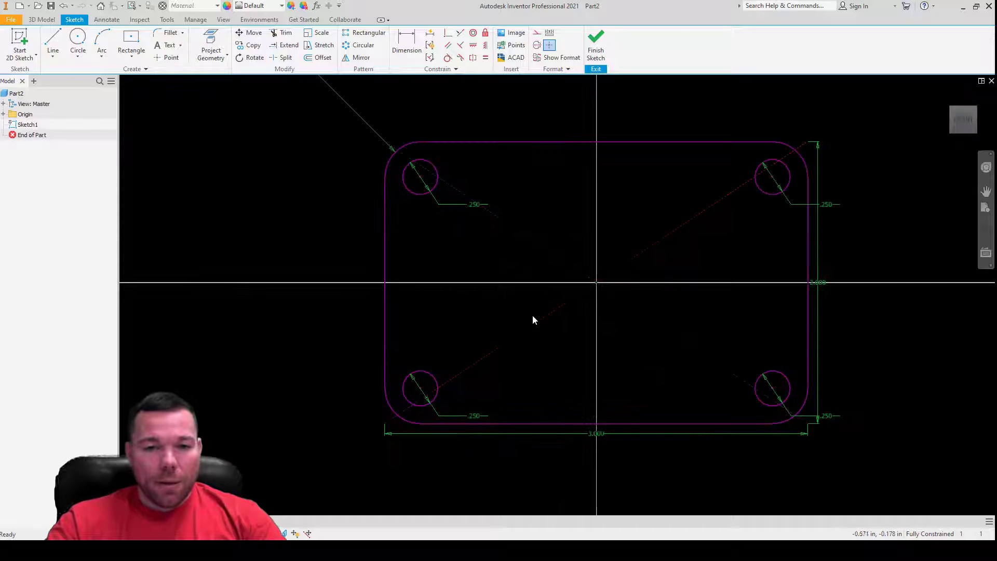
{"action": "left_click", "coordinate": [595, 52]}
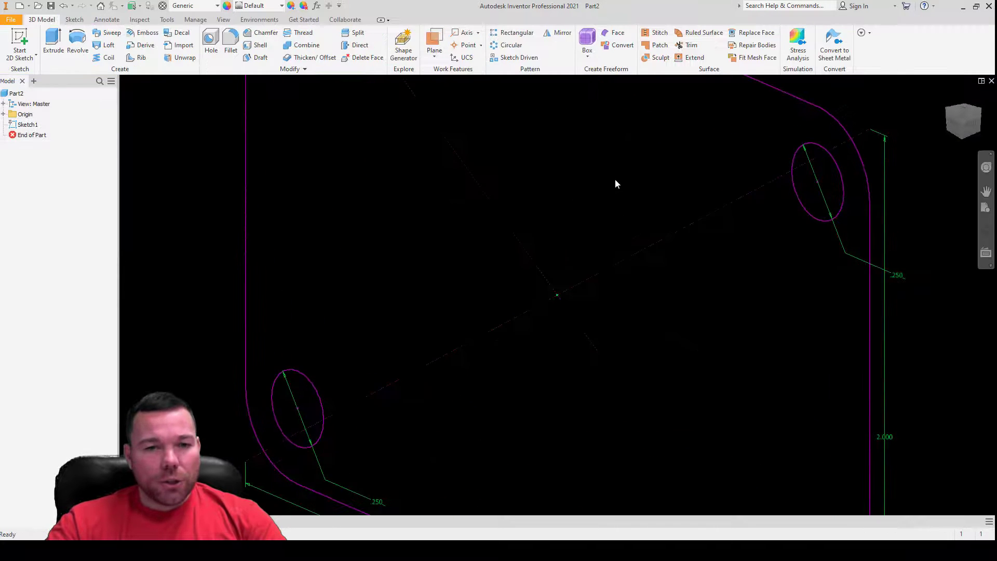
{"action": "left_click", "coordinate": [53, 44]}
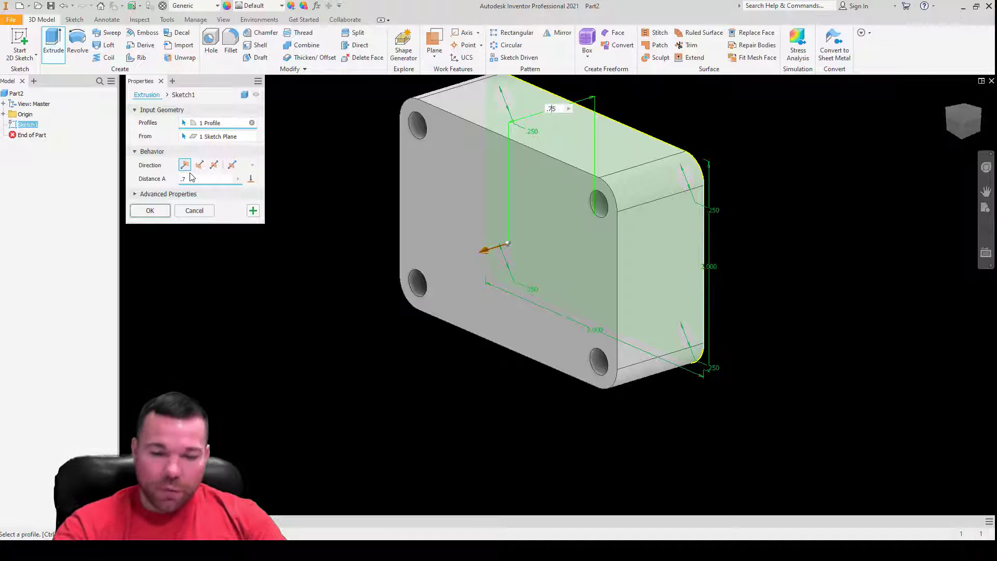
{"action": "key", "text": "Return"}
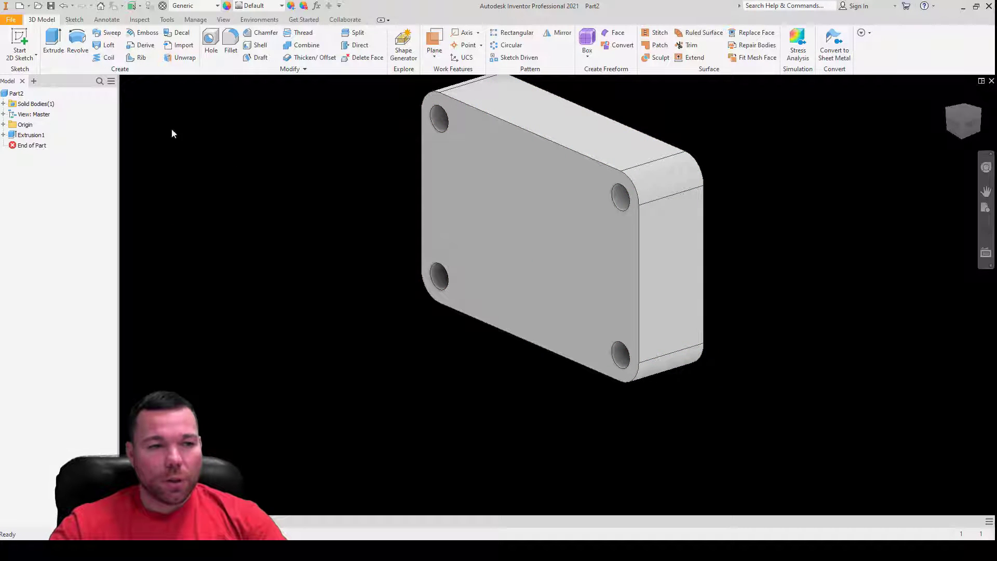
- Reopen the extrusion's sketch to review the profile, and finish it without edits
{"action": "middle_click_drag", "start_coordinate": [703, 194], "coordinate": [703, 220], "text": "shift"}
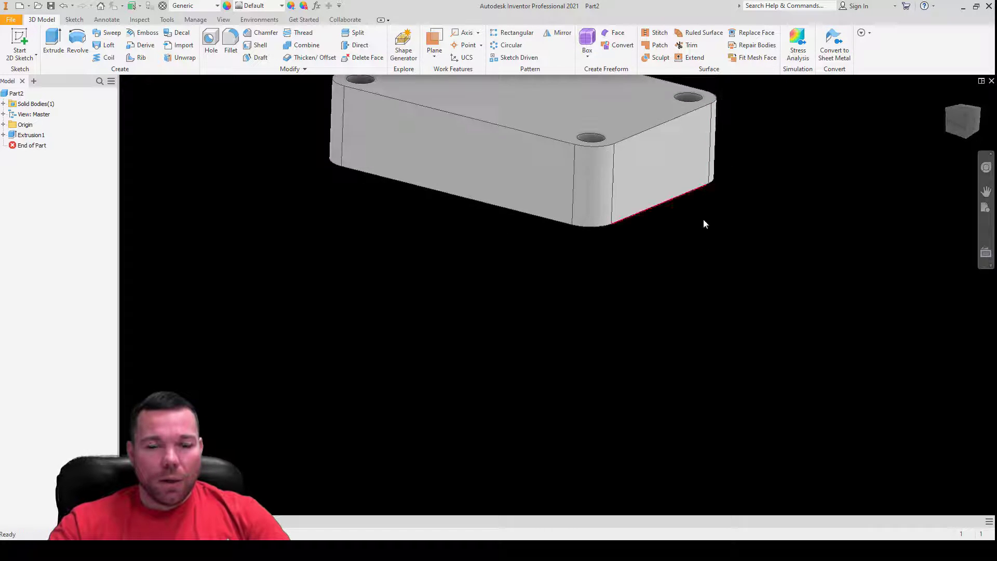
{"action": "scroll", "coordinate": [690, 218], "scroll_direction": "down", "scroll_amount": 10}
{"action": "scroll", "coordinate": [690, 222], "scroll_direction": "up", "scroll_amount": 10}
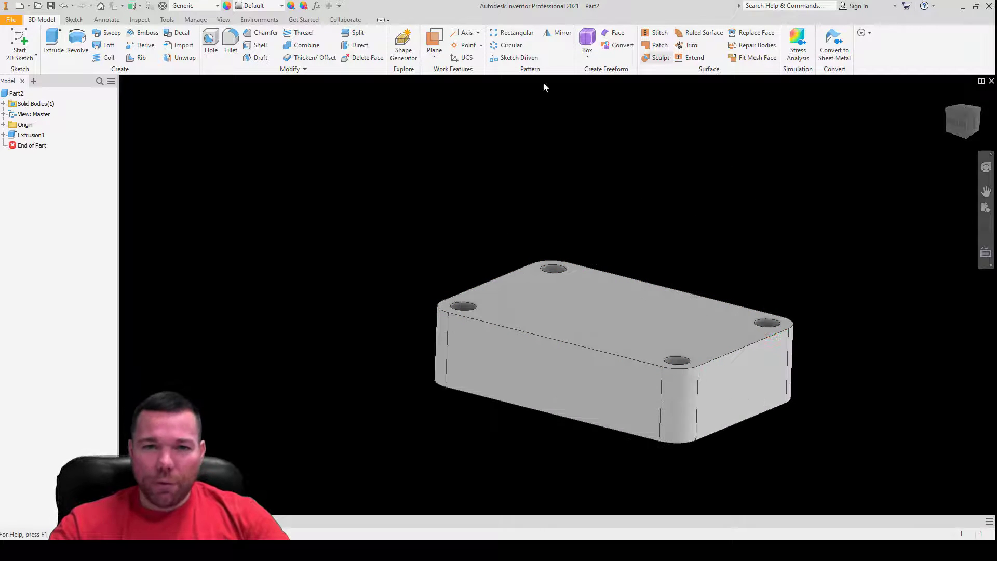
{"action": "left_click", "coordinate": [3, 135]}
{"action": "double_click", "coordinate": [29, 146]}
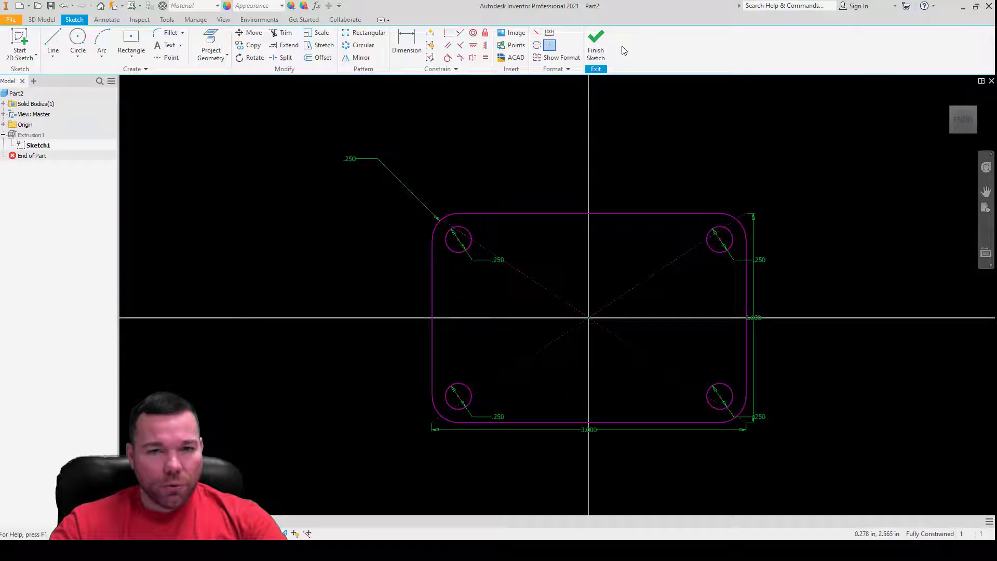
{"action": "left_click", "coordinate": [596, 46]}
- Edit the plate extrusion to flip its direction to the opposite side of the sketch plane
{"action": "double_click", "coordinate": [30, 135]}
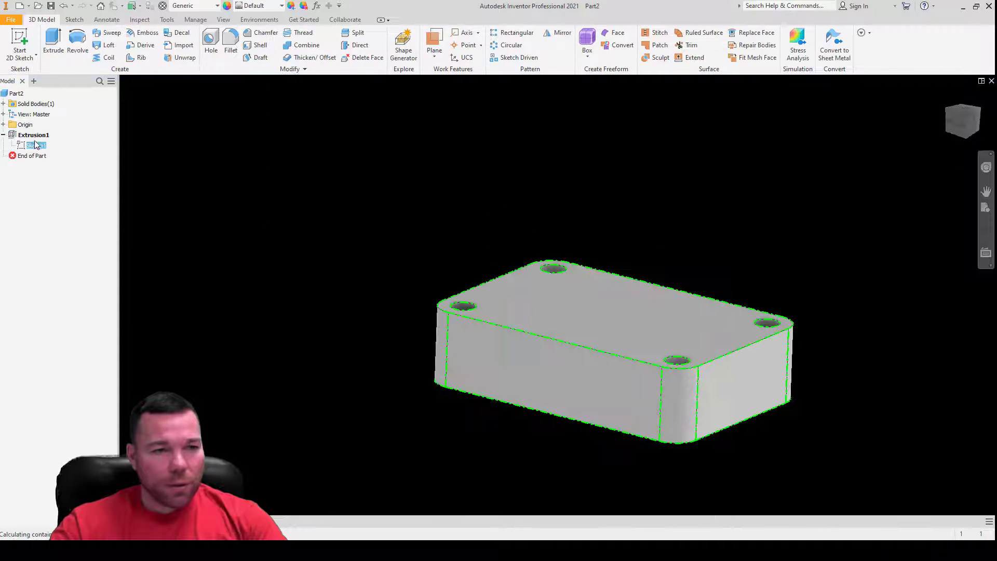
{"action": "left_click", "coordinate": [201, 166]}
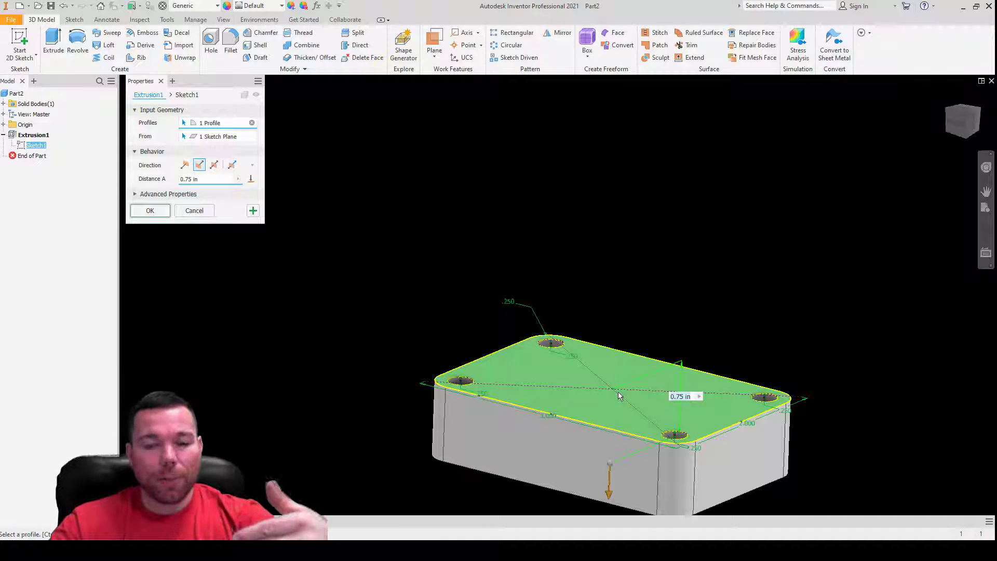
{"action": "left_click", "coordinate": [150, 211]}
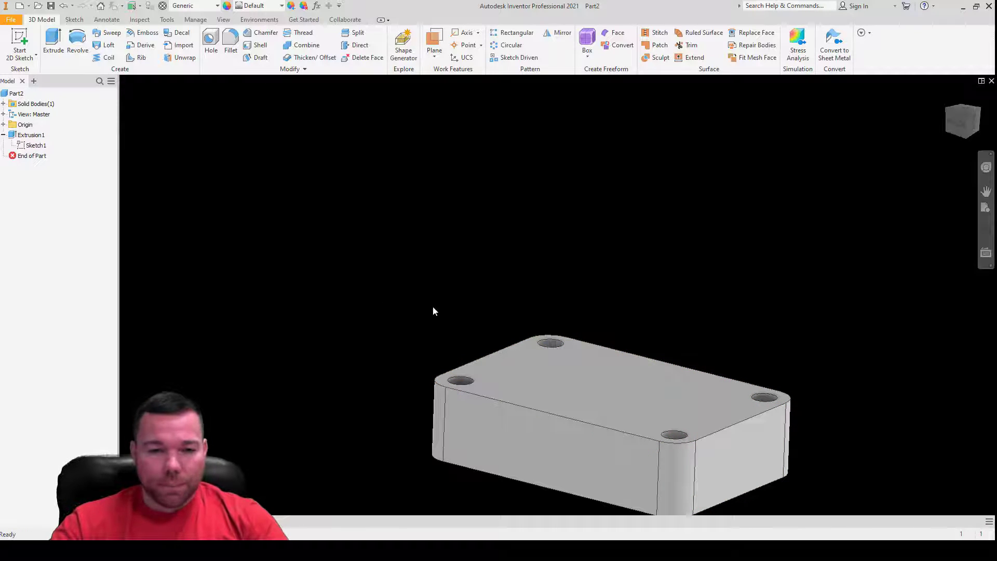
- Start a work plane from the origin's XZ plane, rotated about the Z axis
{"action": "scroll", "coordinate": [498, 328], "scroll_direction": "down", "scroll_amount": 3}
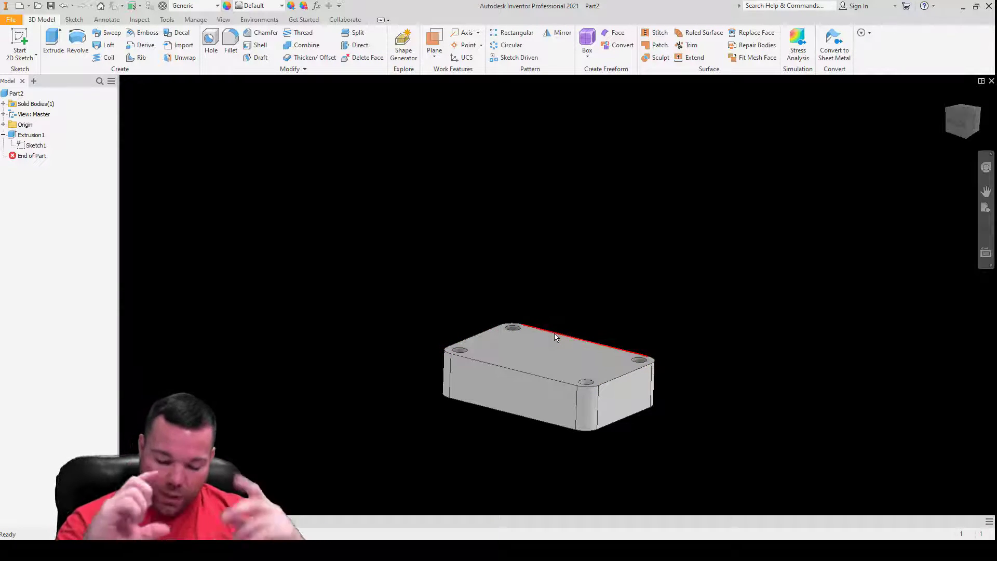
{"action": "mouse_move", "coordinate": [554, 336]}
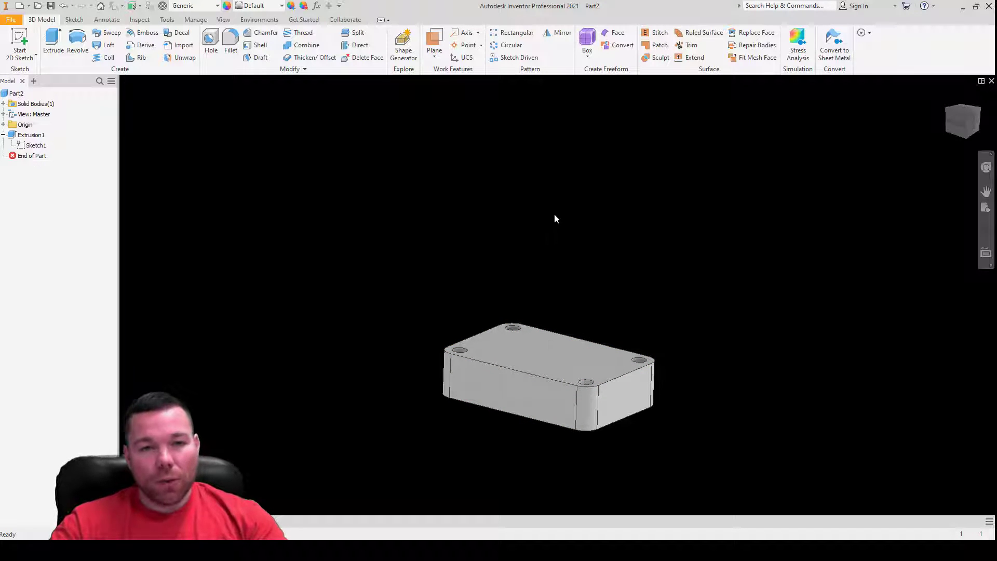
{"action": "left_click", "coordinate": [435, 54]}
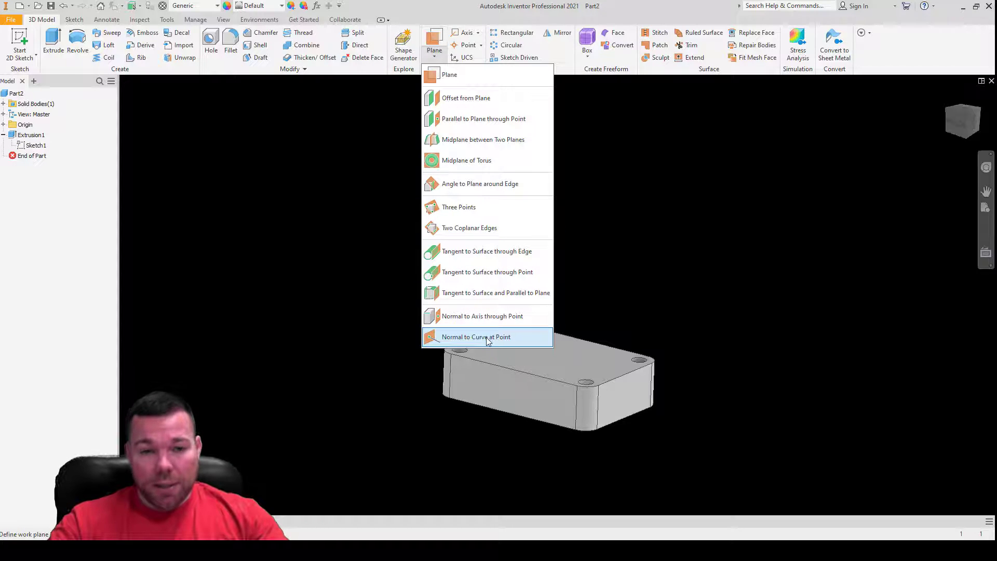
{"action": "left_click", "coordinate": [481, 79]}
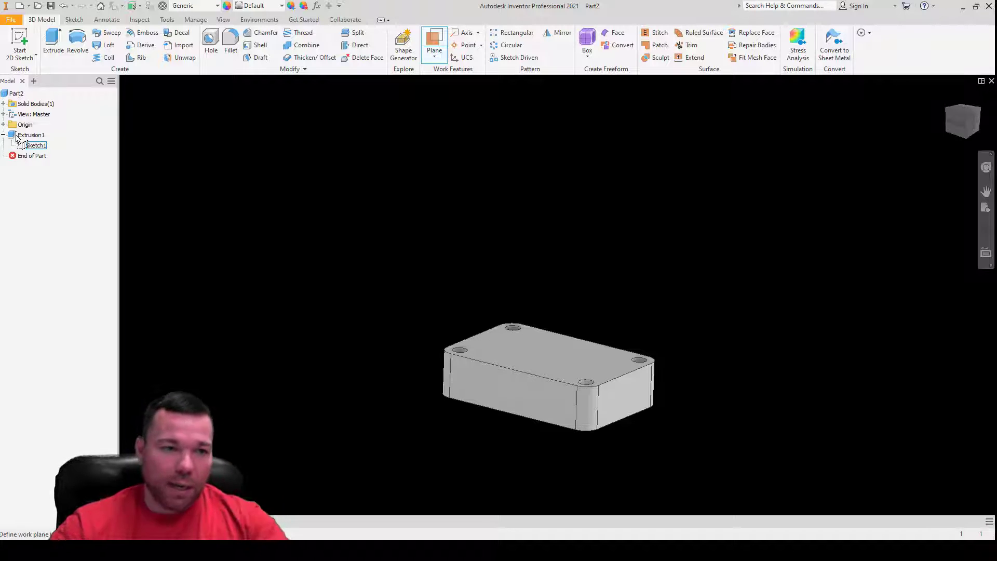
{"action": "left_click", "coordinate": [4, 125]}
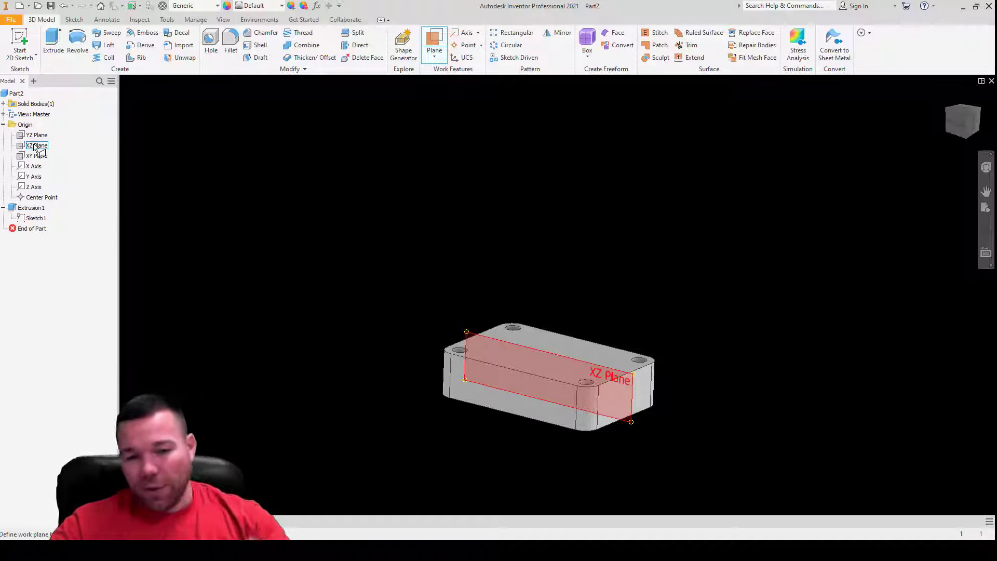
{"action": "left_click", "coordinate": [36, 146]}
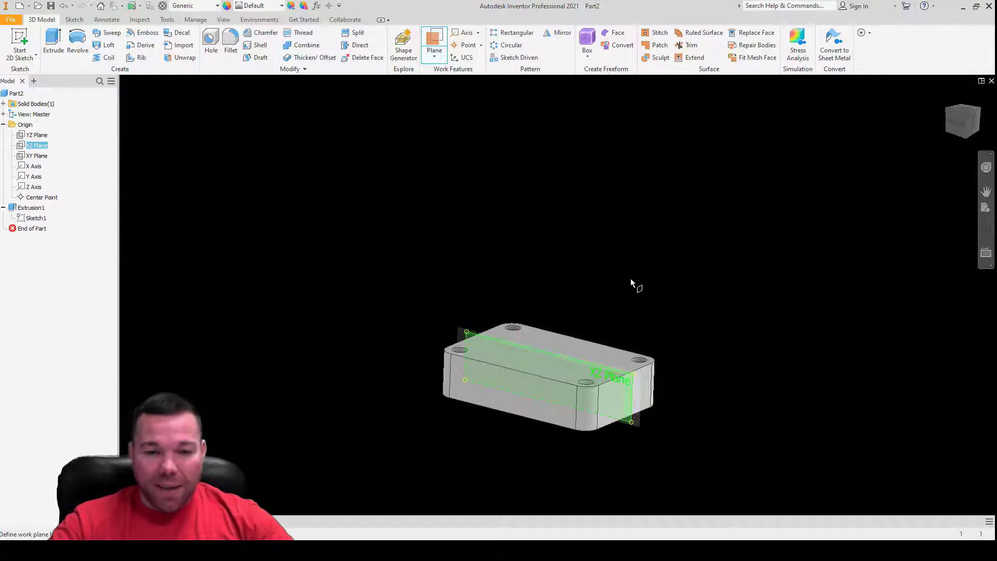
{"action": "middle_click_drag", "start_coordinate": [632, 284], "coordinate": [538, 307], "text": "shift"}
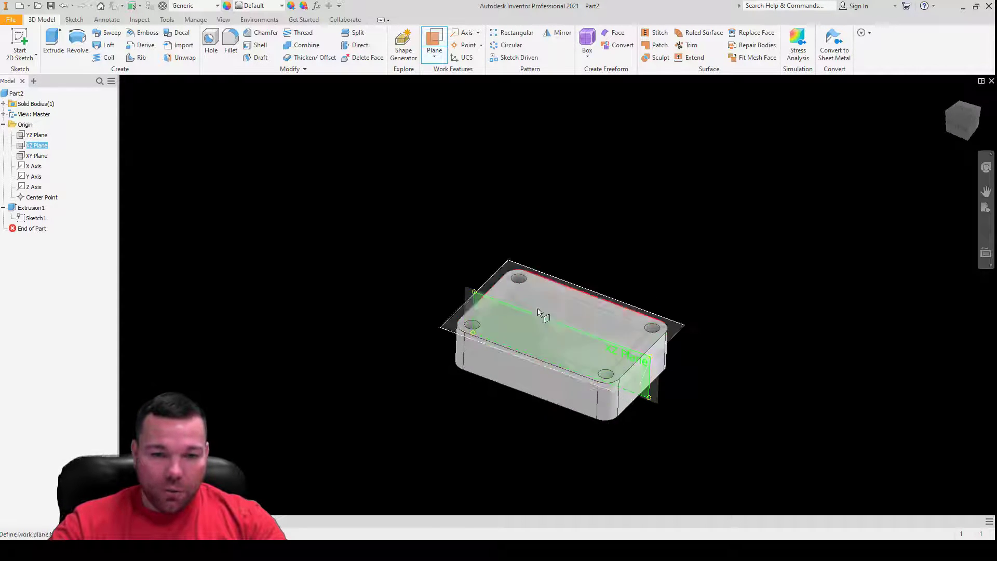
{"action": "scroll", "coordinate": [572, 250], "scroll_direction": "up", "scroll_amount": 3}
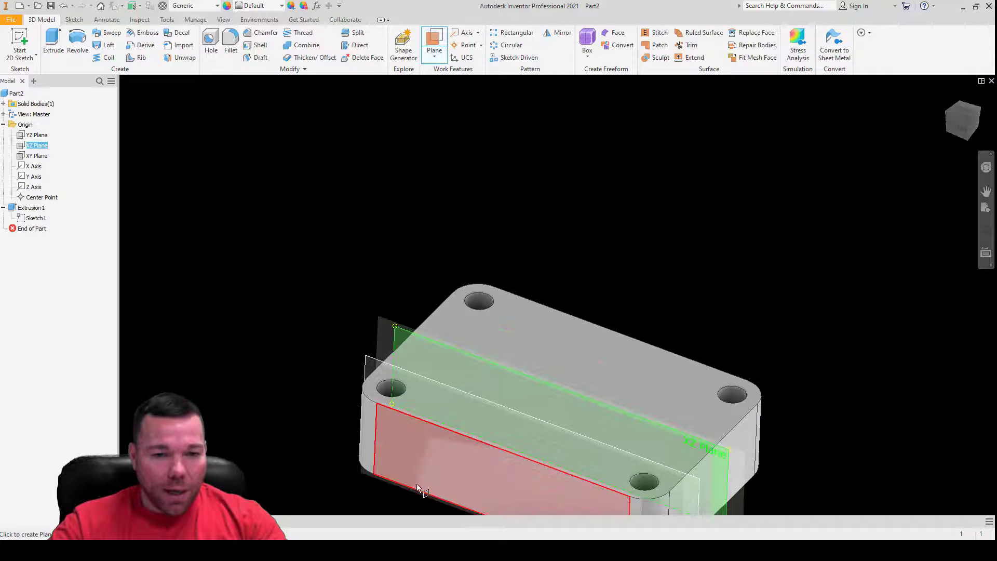
{"action": "left_click", "coordinate": [447, 428]}
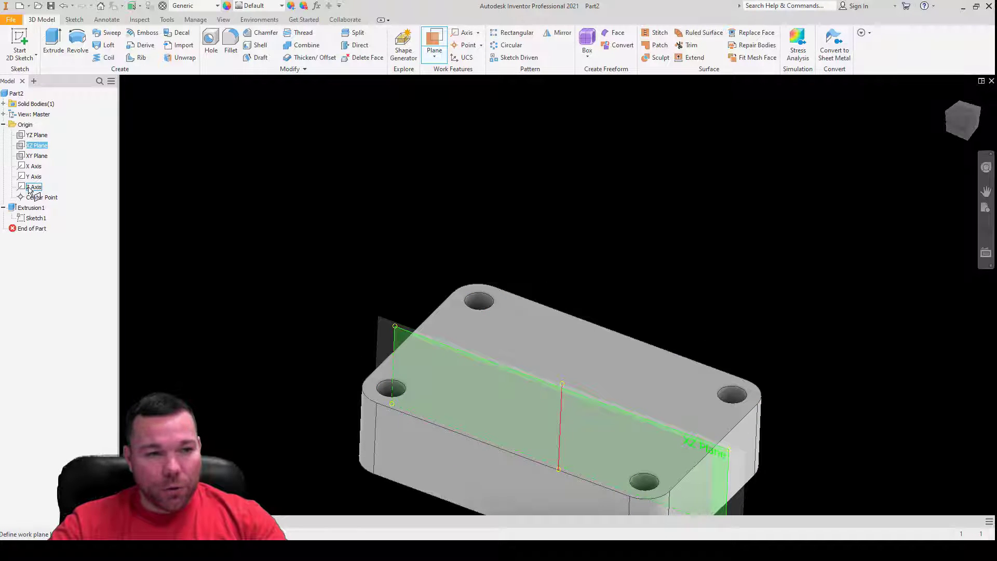
{"action": "left_click", "coordinate": [32, 187]}
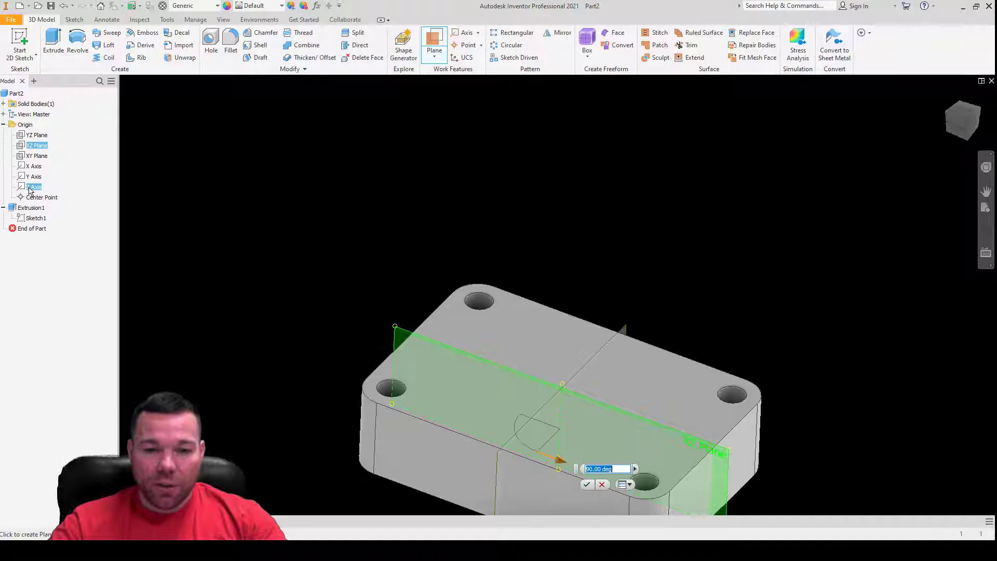
- Set the work plane's angle to 30 degrees and create it
{"action": "scroll", "coordinate": [501, 279], "scroll_direction": "up", "scroll_amount": 5}
{"action": "scroll", "coordinate": [520, 266], "scroll_direction": "down", "scroll_amount": 6}
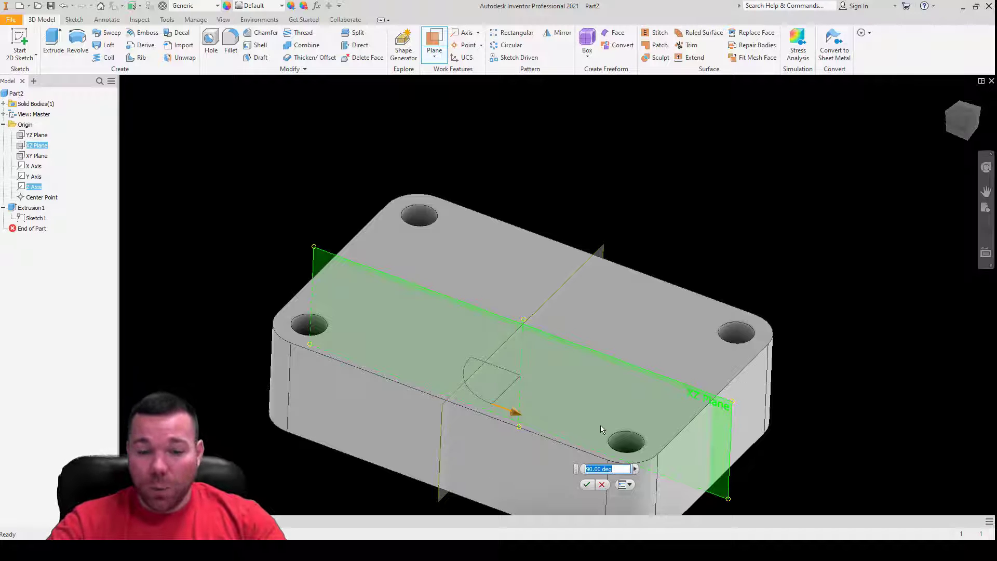
{"action": "type", "text": "30"}
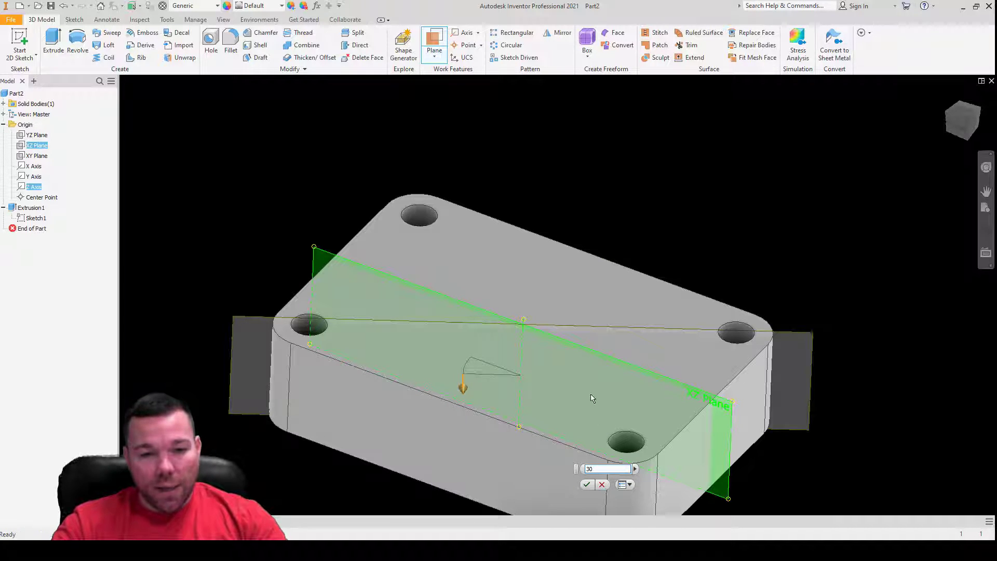
{"action": "middle_click_drag", "start_coordinate": [592, 399], "coordinate": [648, 291], "text": "shift"}
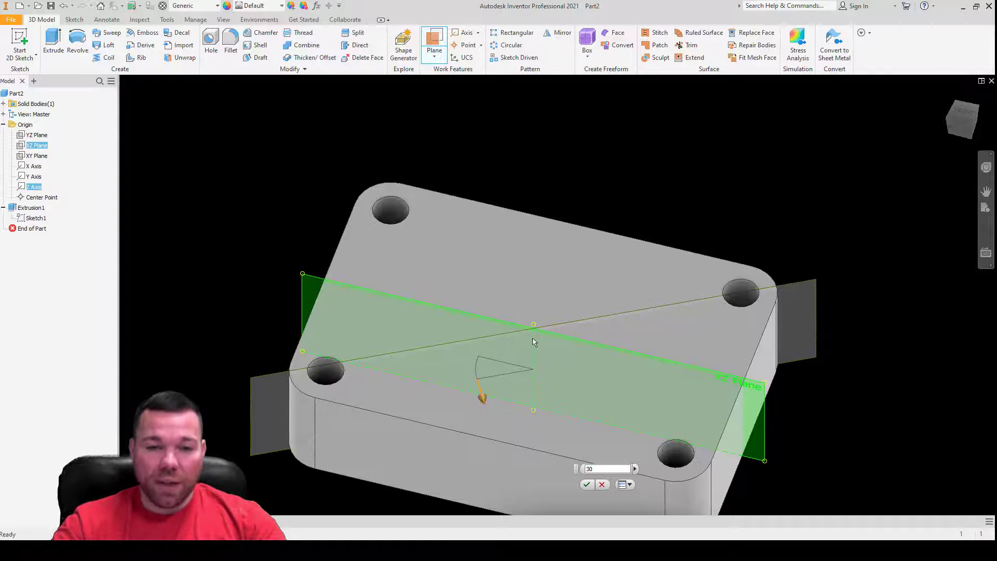
{"action": "middle_click_drag", "start_coordinate": [534, 341], "coordinate": [326, 187], "text": "shift"}
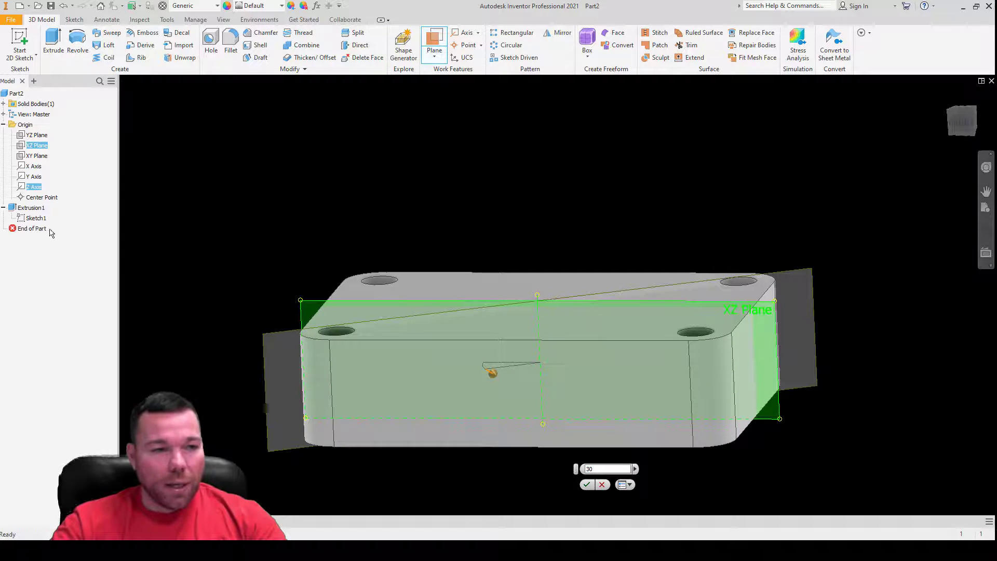
{"action": "key", "text": "Return"}
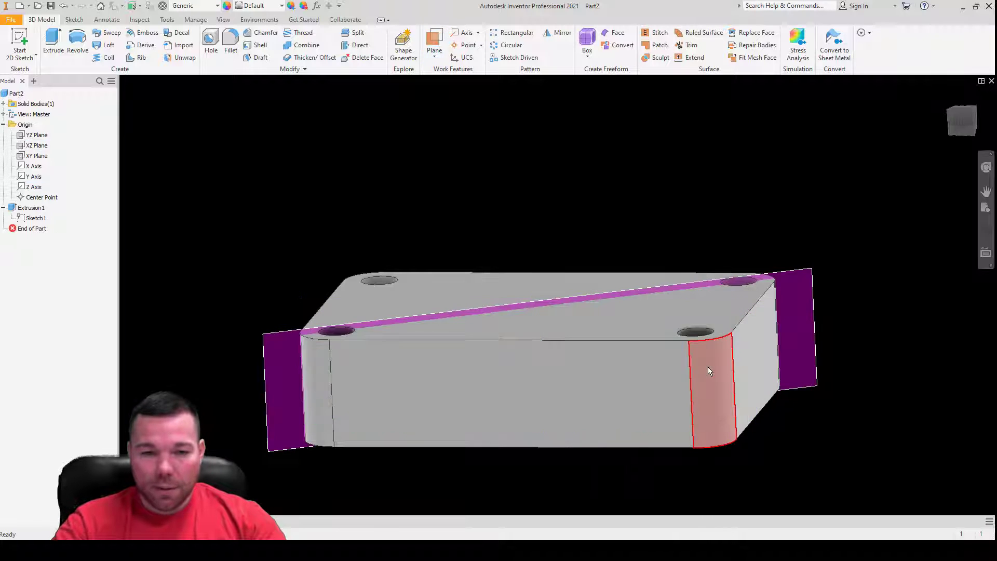
- Rename the plate's extrusion feature as "base rec ext"
{"action": "left_click", "coordinate": [28, 209]}
{"action": "left_click", "coordinate": [31, 209]}
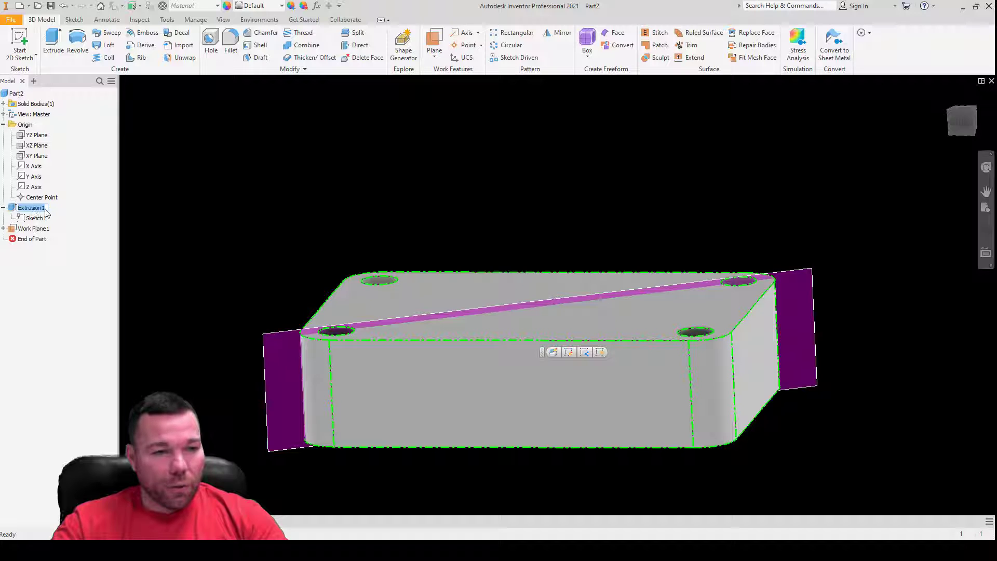
{"action": "type", "text": "base rec ext"}
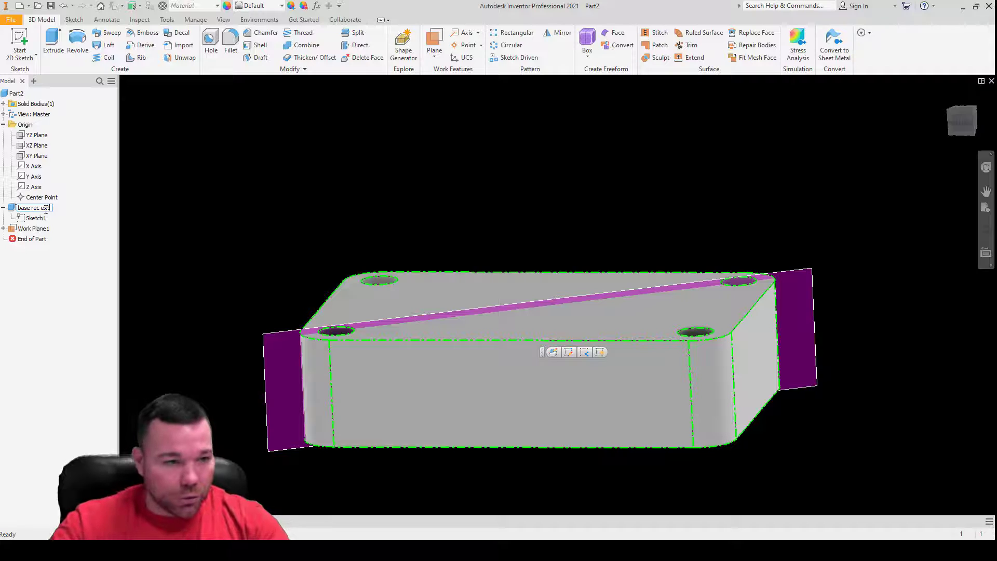
{"action": "key", "text": "Return"}
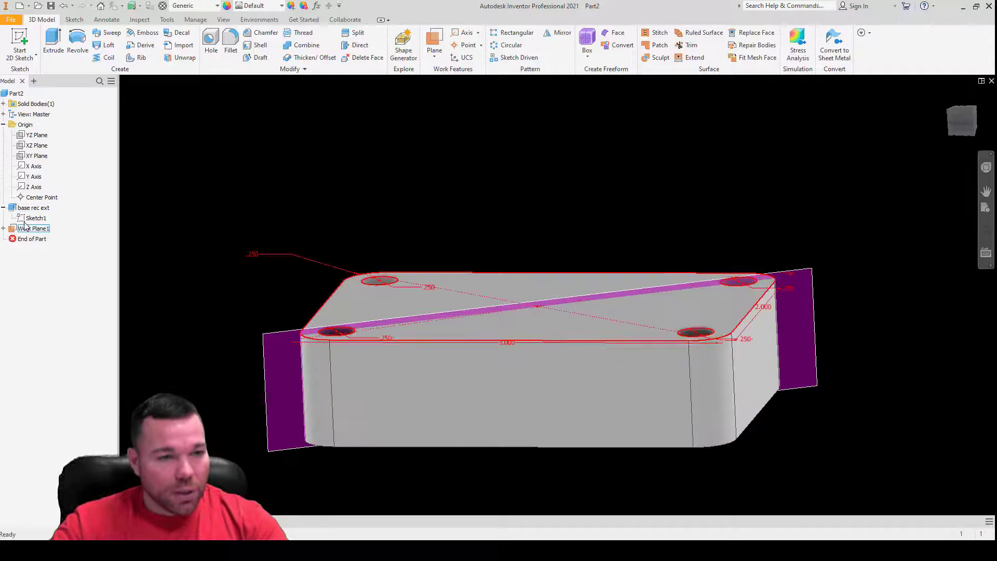
- Rename the work plane as "top ext plane"
{"action": "left_click", "coordinate": [32, 229]}
{"action": "left_click", "coordinate": [30, 230]}
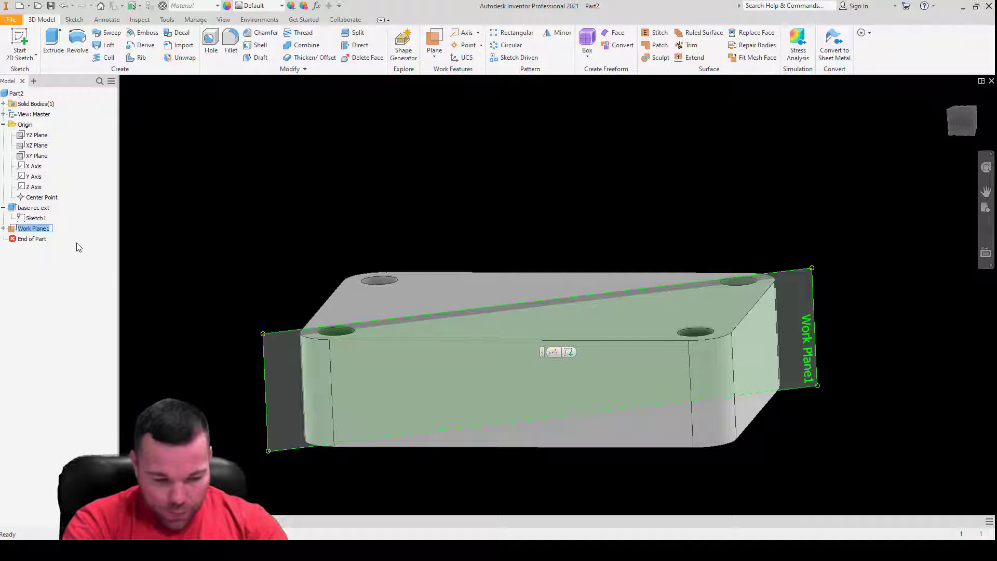
{"action": "type", "text": "top ext"}
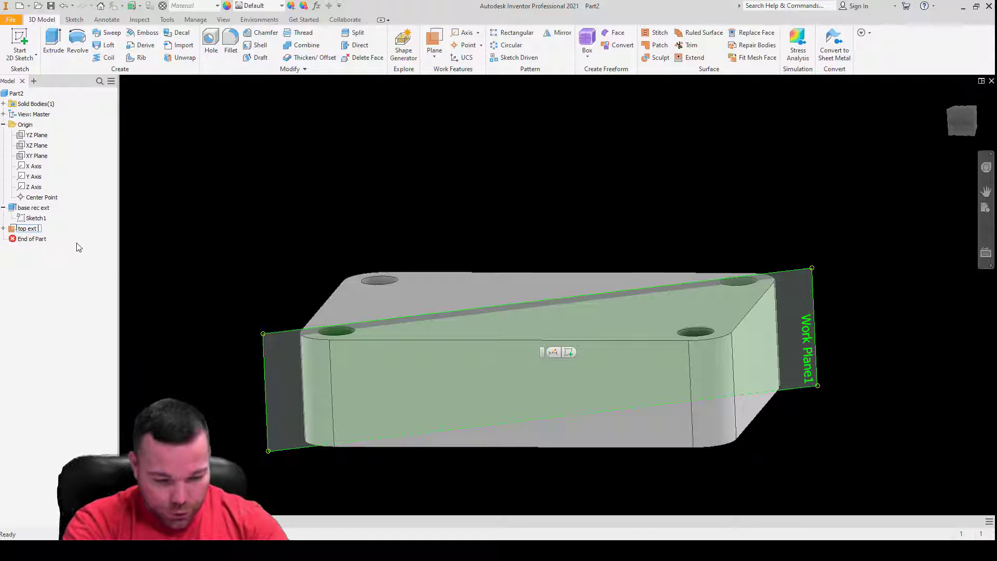
{"action": "type", "text": " plane"}
{"action": "key", "text": "Return"}
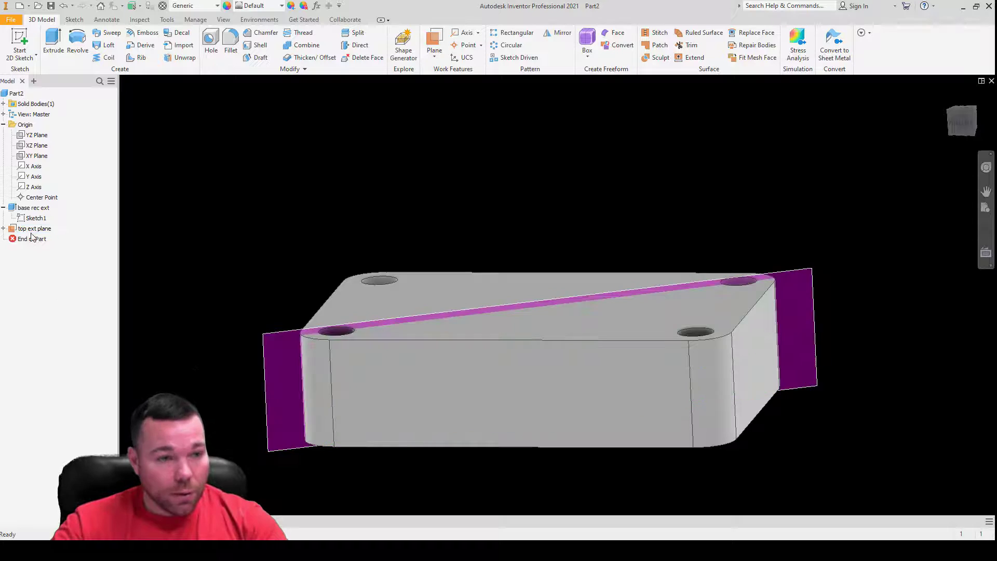
- Collapse the base extrusion in the model tree and enlarge the work plane so it extends well above the plate
{"action": "left_click", "coordinate": [3, 208]}
{"action": "left_click", "coordinate": [267, 343]}
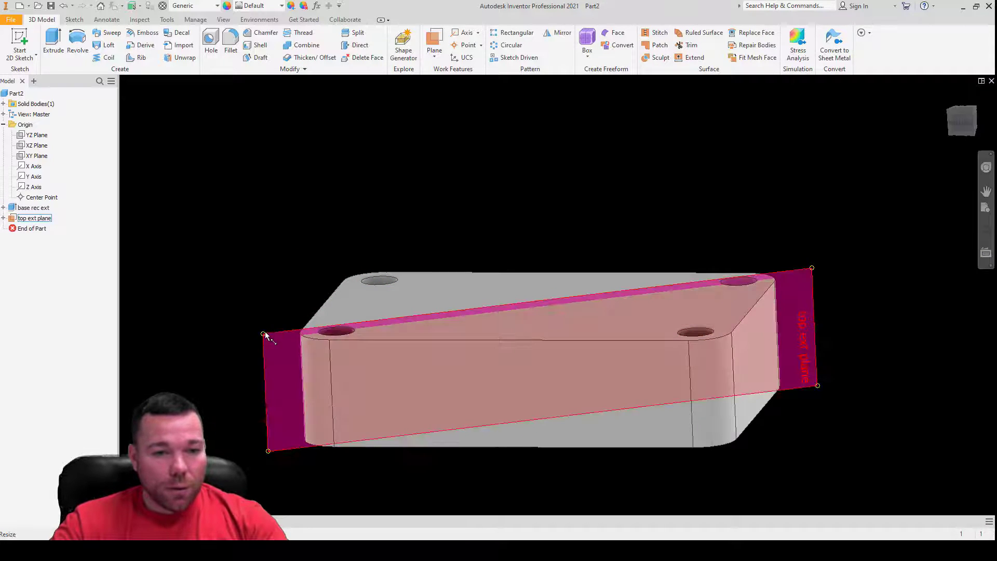
{"action": "left_click_drag", "start_coordinate": [264, 334], "coordinate": [246, 216]}
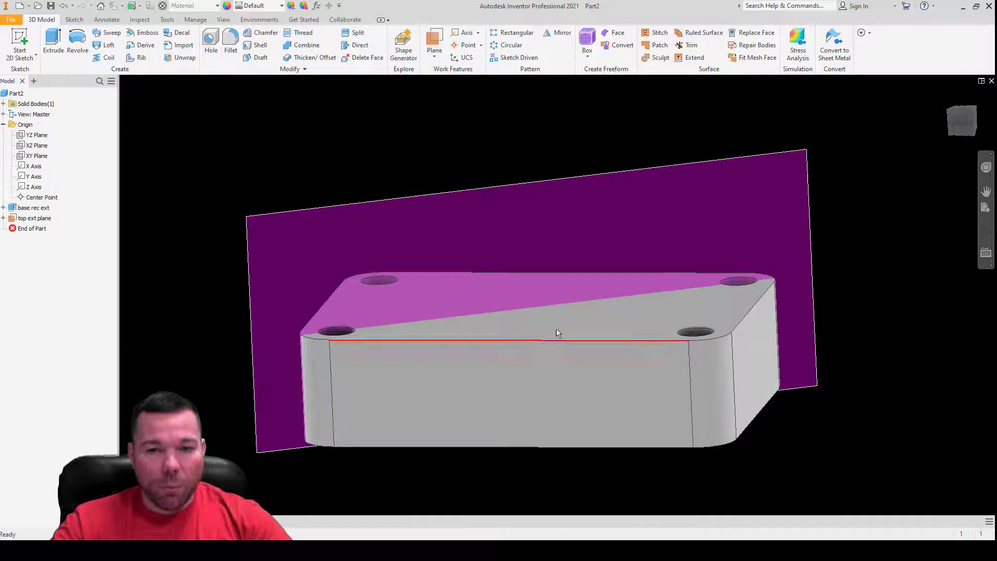
- Start a new 2D sketch on the "top ext plane" work plane
{"action": "scroll", "coordinate": [553, 229], "scroll_direction": "down", "scroll_amount": 3}
{"action": "scroll", "coordinate": [554, 229], "scroll_direction": "down", "scroll_amount": 3}
{"action": "middle_click_drag", "start_coordinate": [554, 228], "coordinate": [656, 401], "text": "shift"}
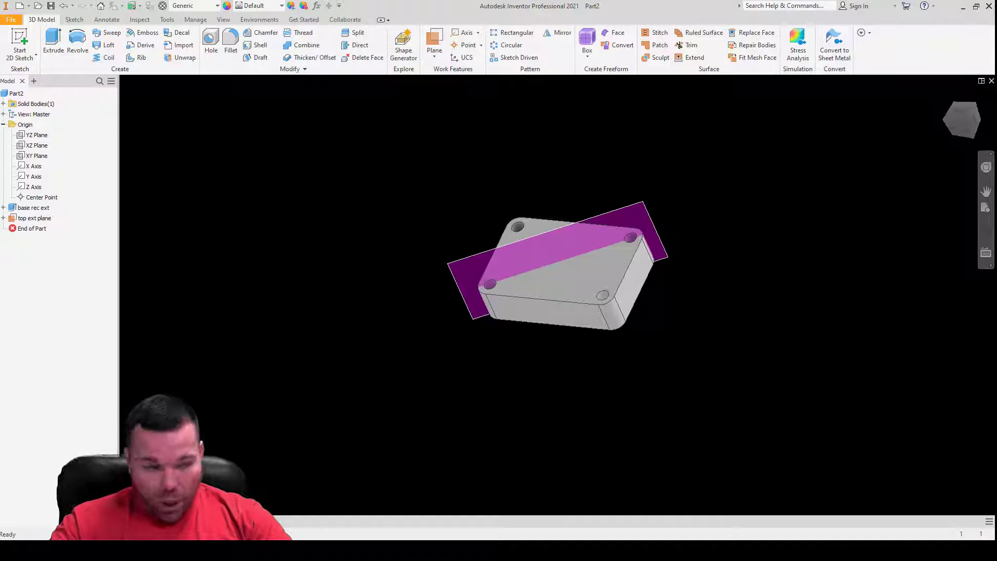
{"action": "left_click", "coordinate": [20, 40]}
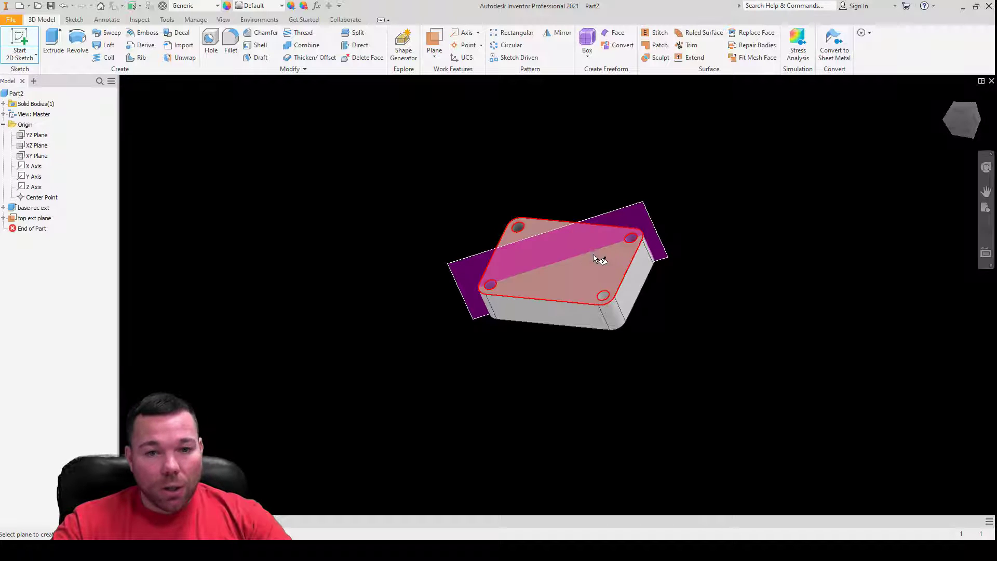
{"action": "left_click", "coordinate": [639, 205]}
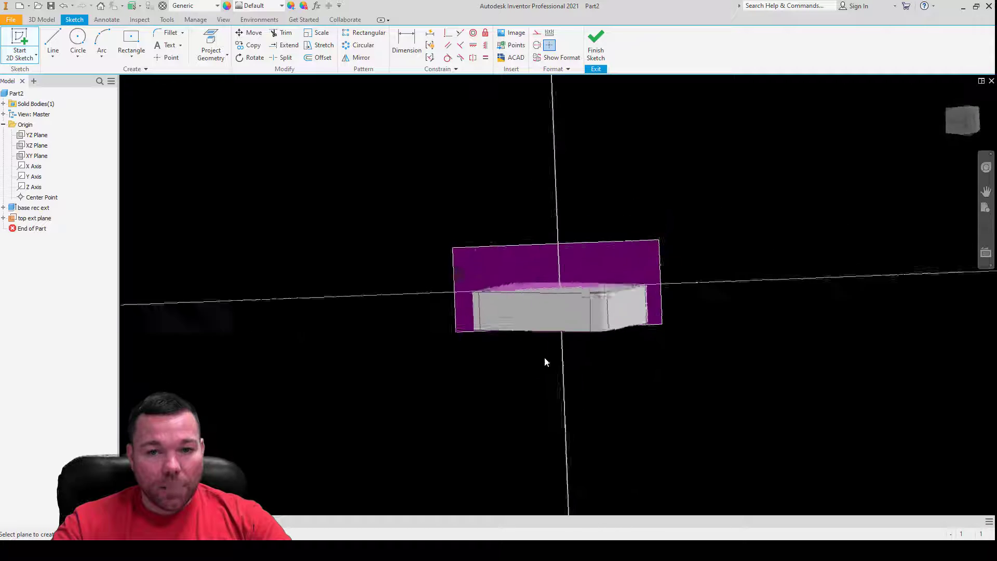
- Slice the graphics at the sketch plane to expose the plate's cross-section
{"action": "right_click", "coordinate": [757, 201]}
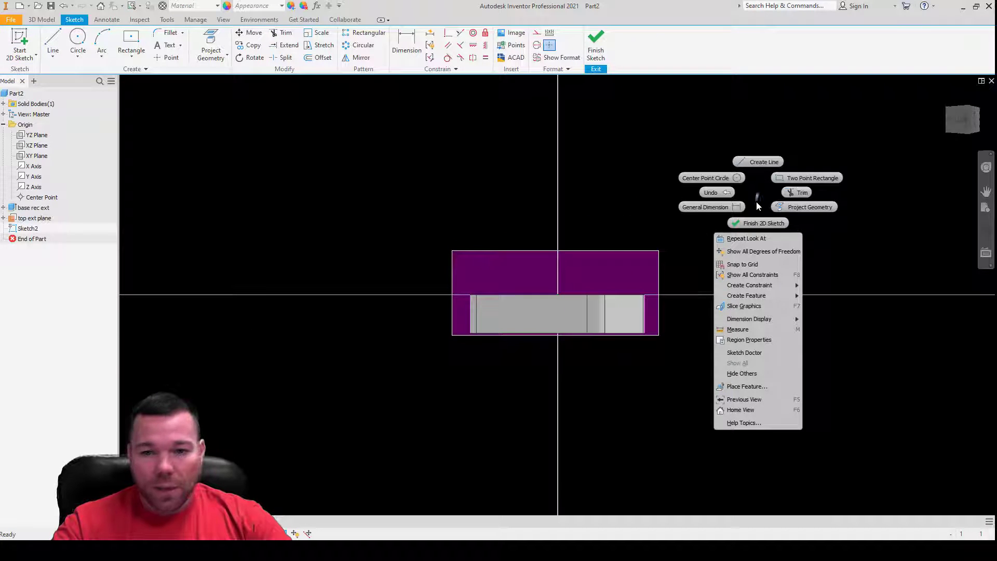
{"action": "left_click", "coordinate": [769, 307]}
{"action": "scroll", "coordinate": [519, 291], "scroll_direction": "down", "scroll_amount": 5}
{"action": "scroll", "coordinate": [309, 238], "scroll_direction": "up", "scroll_amount": 2}
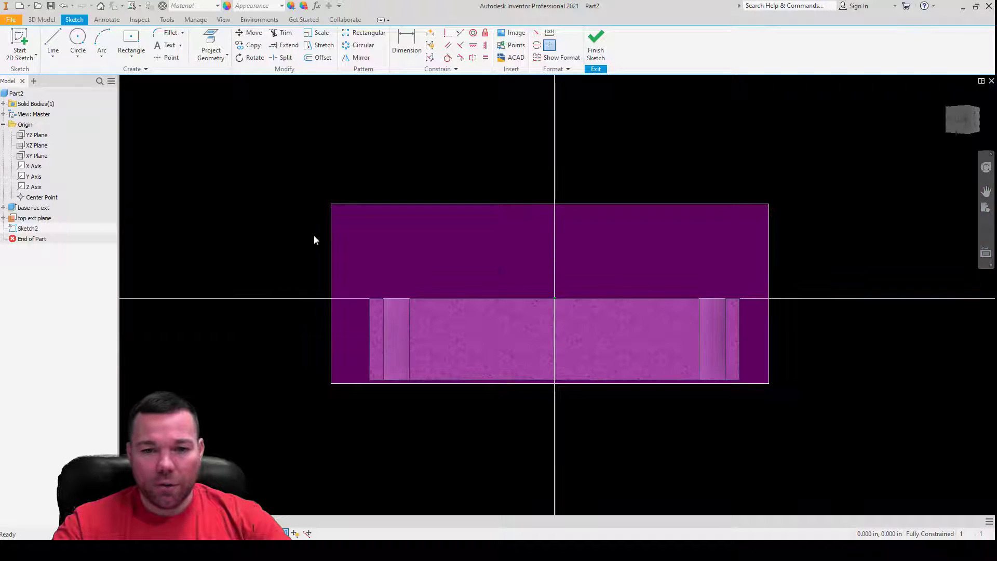
{"action": "scroll", "coordinate": [577, 242], "scroll_direction": "down", "scroll_amount": 2}
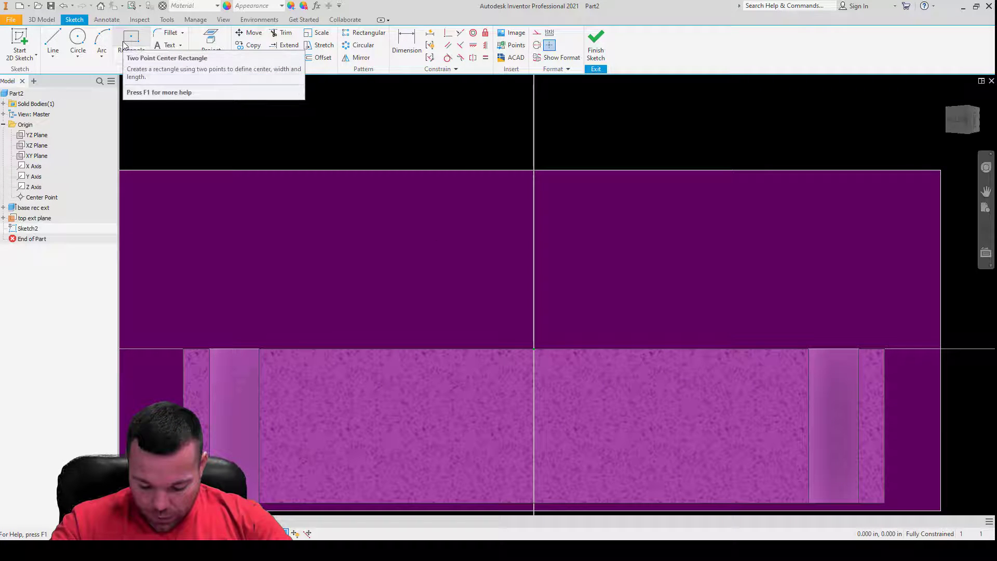
- Draw a circle of 1.5 in diameter above the plate, centred on the sketch's vertical centreline
{"action": "left_click", "coordinate": [77, 37]}
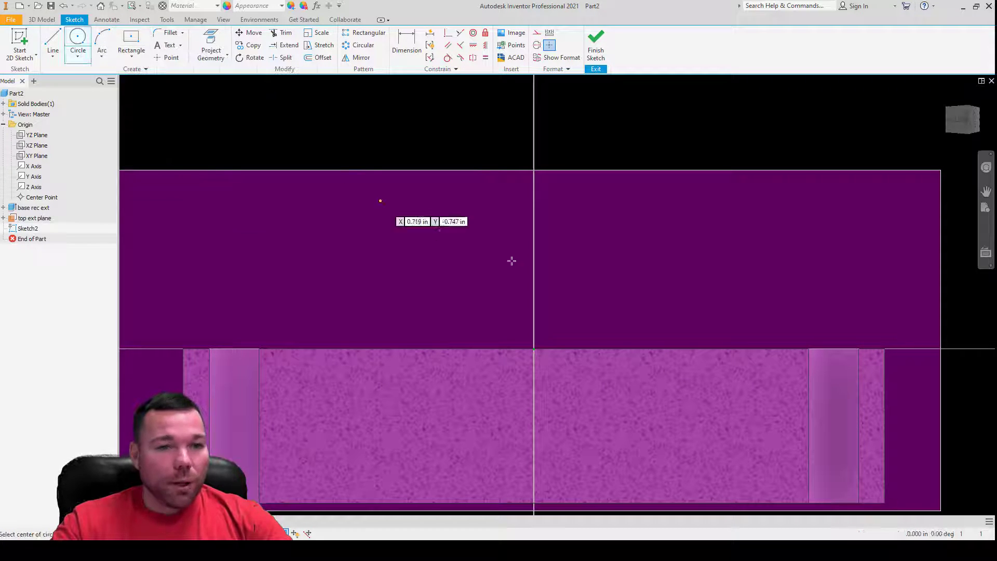
{"action": "left_click", "coordinate": [534, 205]}
{"action": "type", "text": "1"}
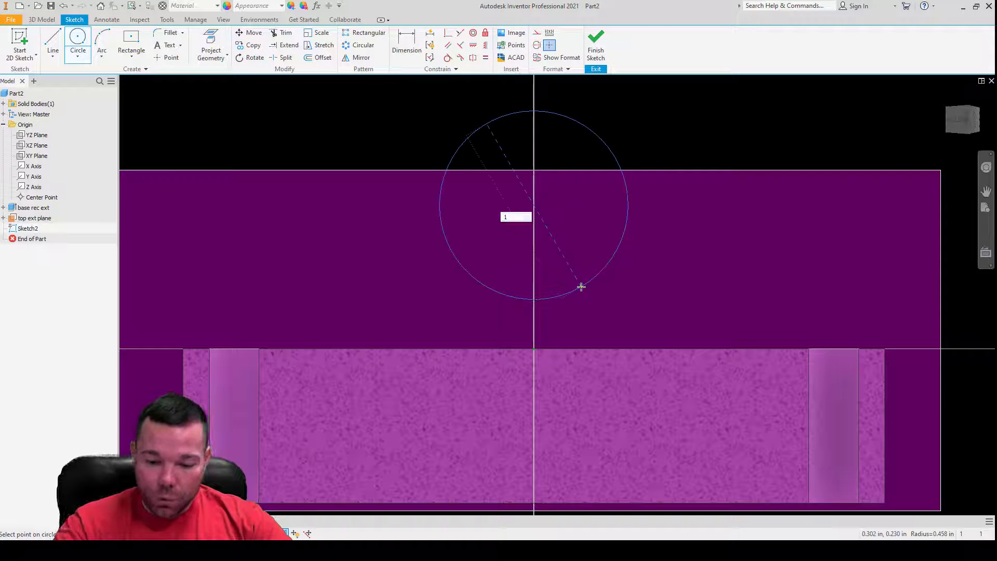
{"action": "type", "text": ".5"}
{"action": "key", "text": "Return"}
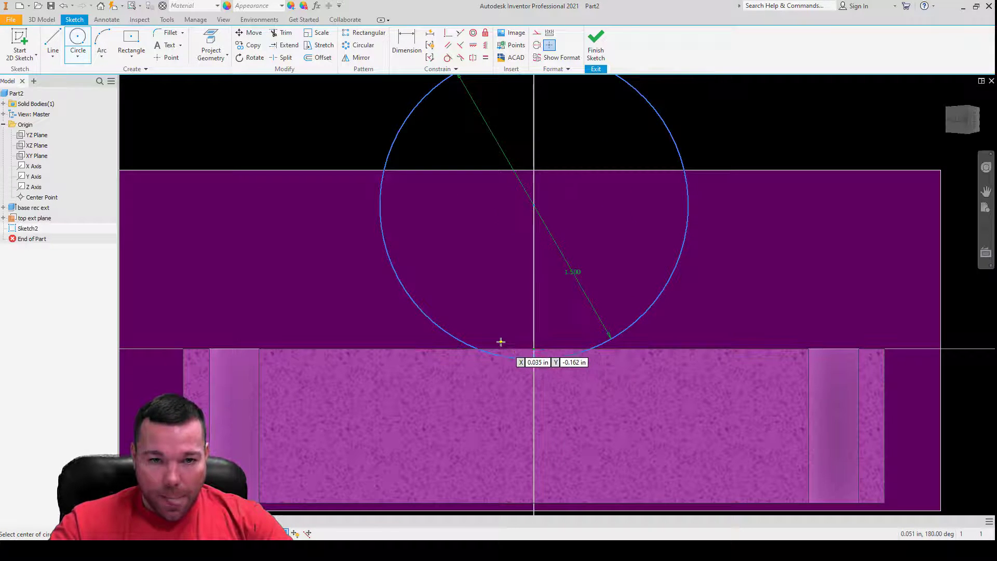
- Dimension the circle's centre 0.75 in above the sketch origin
{"action": "scroll", "coordinate": [501, 342], "scroll_direction": "up", "scroll_amount": 3}
{"action": "key", "text": "d"}
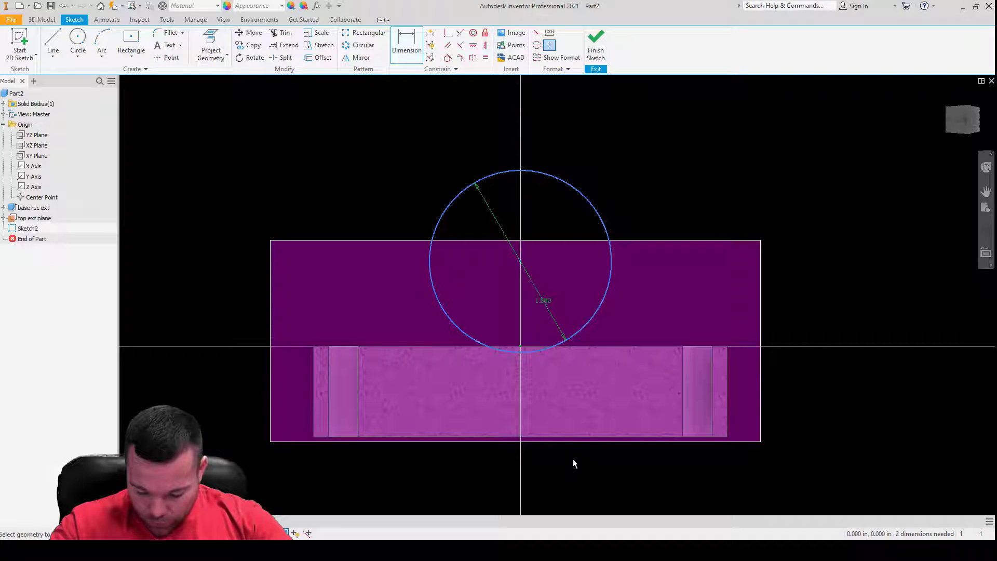
{"action": "left_click", "coordinate": [521, 345]}
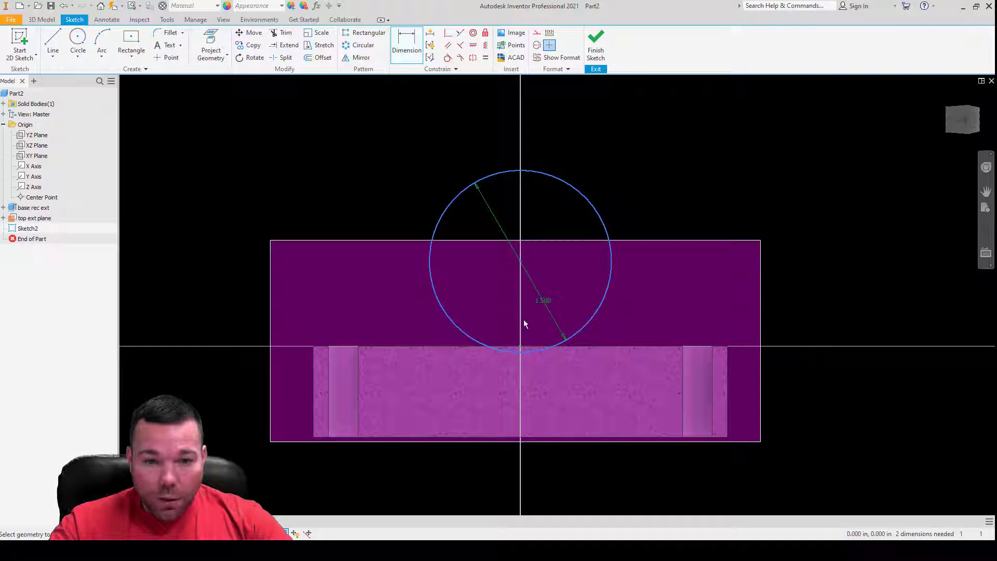
{"action": "left_click", "coordinate": [520, 261]}
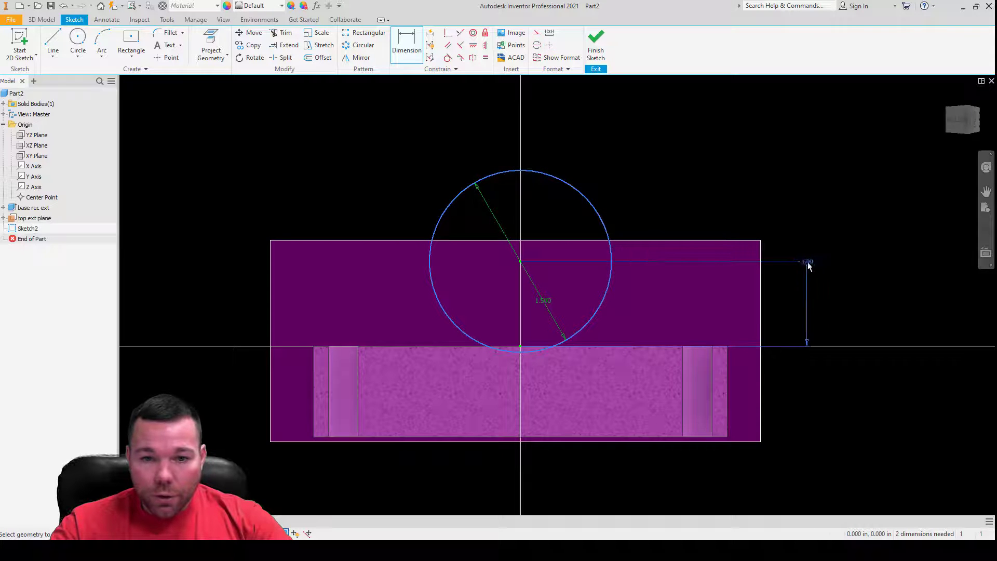
{"action": "left_click", "coordinate": [807, 291]}
{"action": "type", "text": ".75"}
{"action": "key", "text": "Return"}
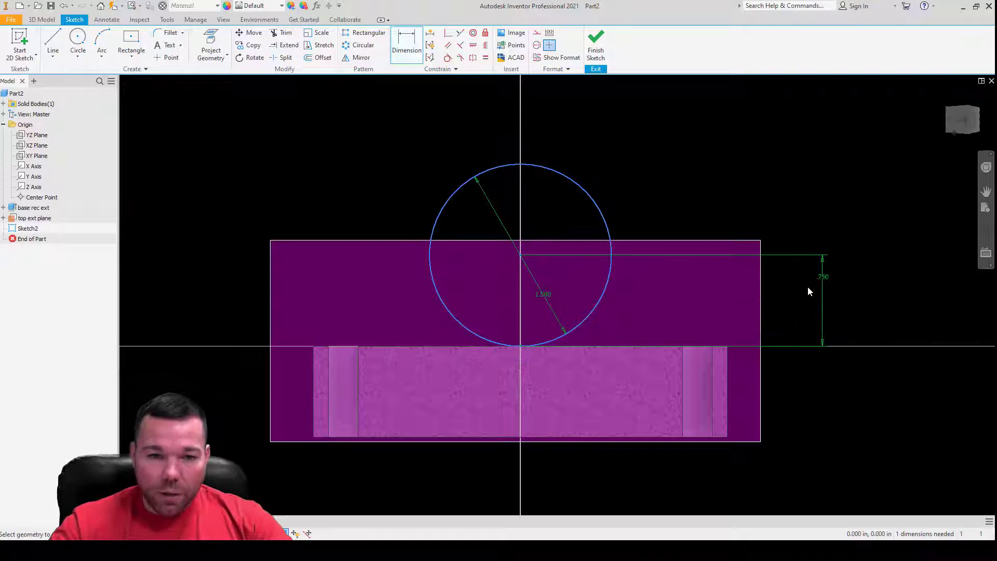
- Draw a straight line from the circle's left side down to the plate's top edge
{"action": "left_click", "coordinate": [53, 44]}
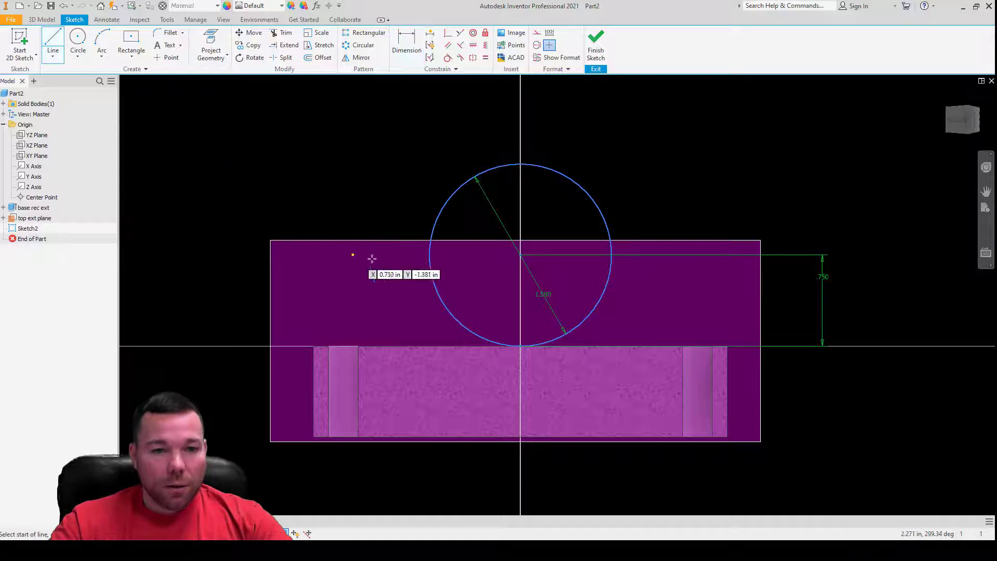
{"action": "left_click", "coordinate": [430, 255]}
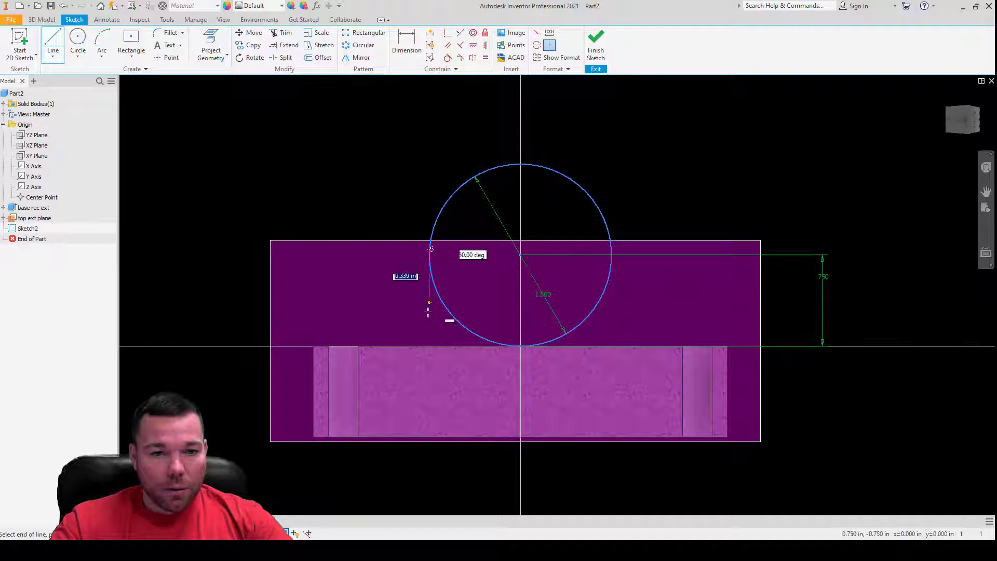
{"action": "left_click", "coordinate": [430, 346]}
{"action": "key", "text": "Escape"}
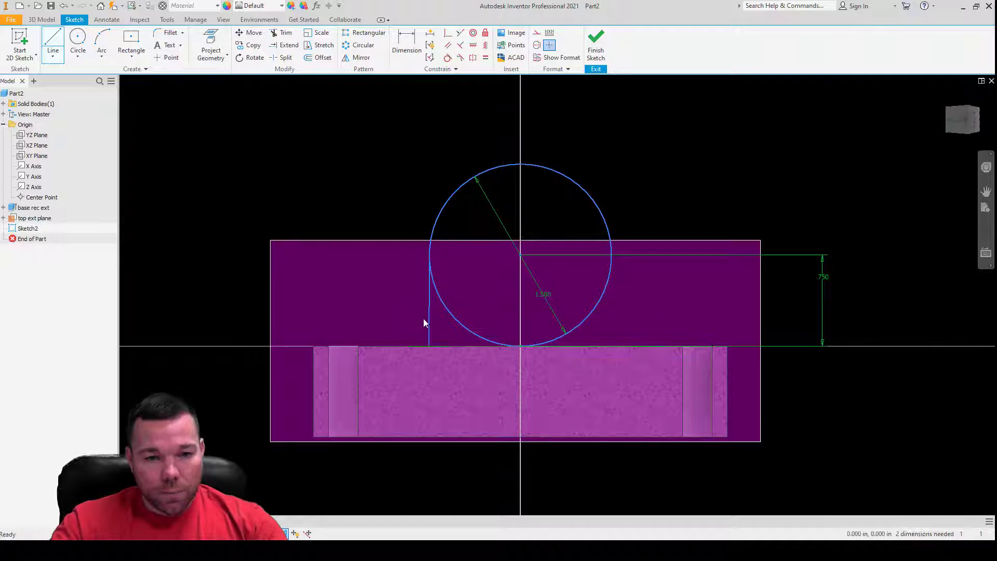
- Make the left side line perpendicular to the plate's top edge
{"action": "scroll", "coordinate": [425, 318], "scroll_direction": "up", "scroll_amount": 6}
{"action": "scroll", "coordinate": [425, 312], "scroll_direction": "down", "scroll_amount": 3}
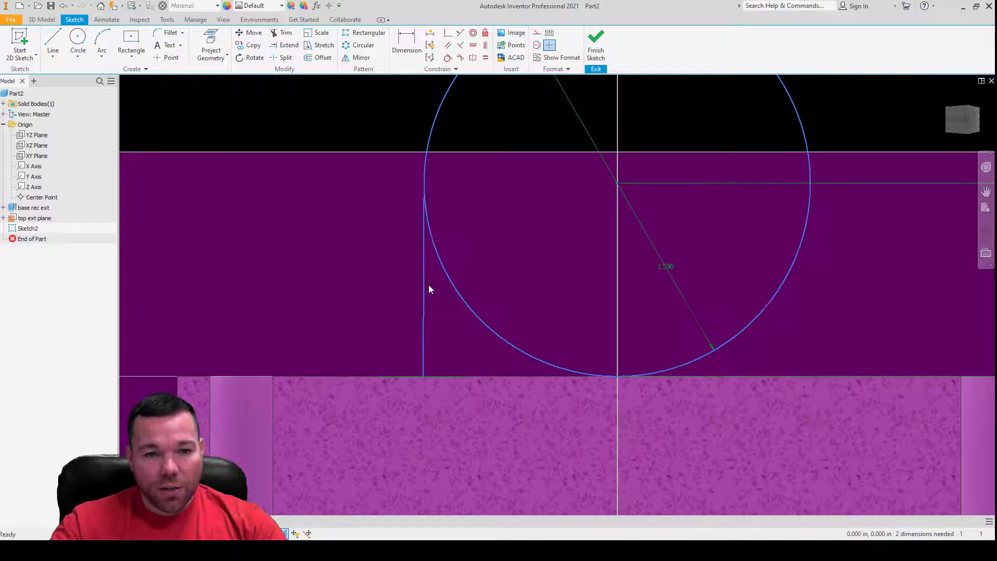
{"action": "left_click", "coordinate": [461, 45]}
{"action": "left_click", "coordinate": [386, 373]}
{"action": "left_click", "coordinate": [422, 336]}
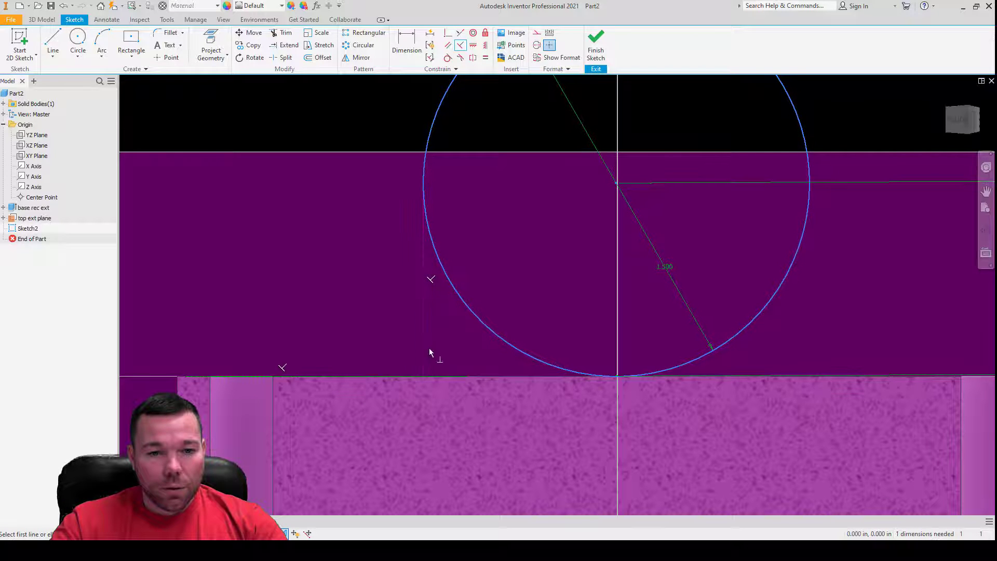
{"action": "scroll", "coordinate": [410, 326], "scroll_direction": "down", "scroll_amount": 4}
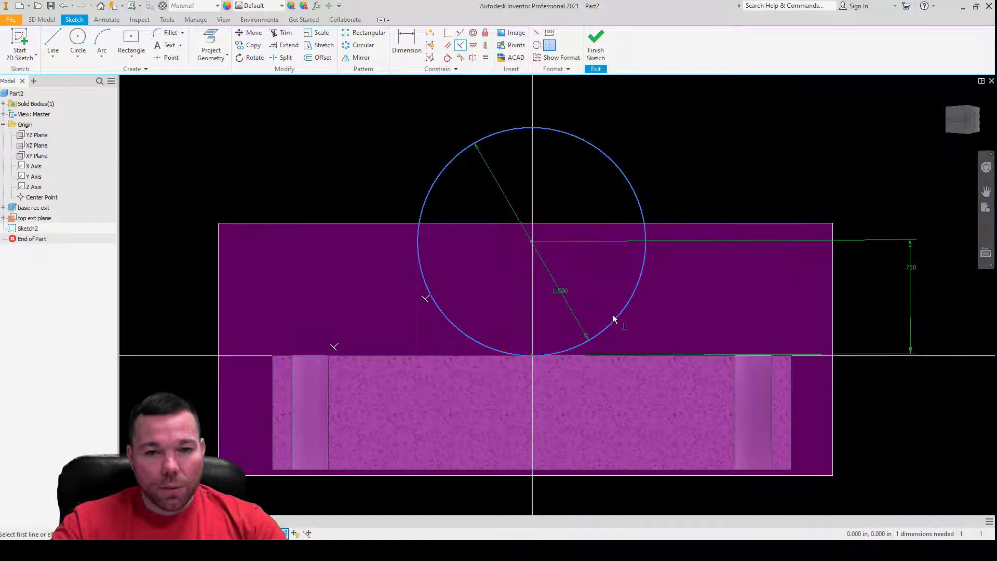
- Try to align the circle's centre with the sketch origin using a horizontal constraint
{"action": "scroll", "coordinate": [611, 314], "scroll_direction": "up", "scroll_amount": 4}
{"action": "left_click", "coordinate": [485, 46]}
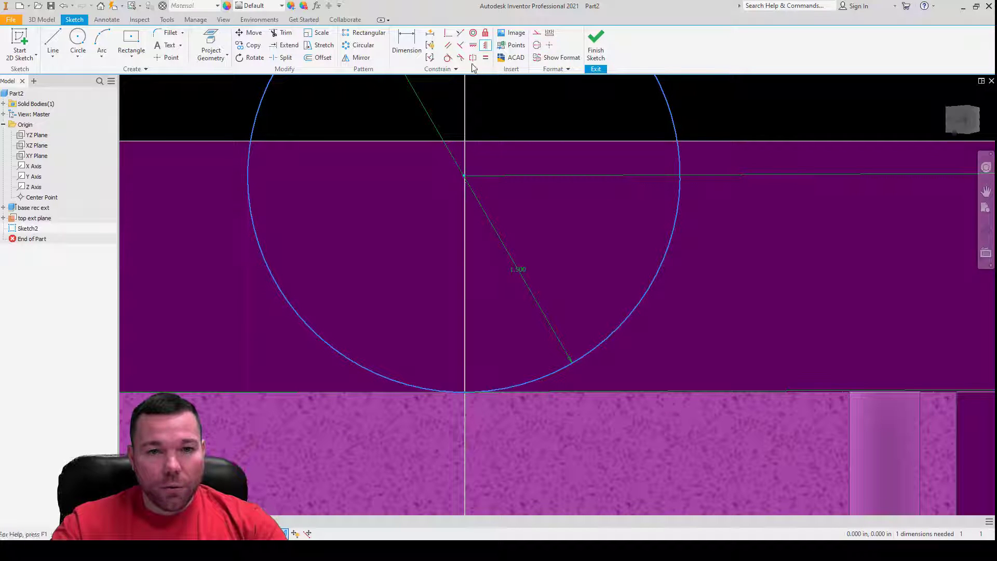
{"action": "left_click", "coordinate": [472, 46]}
{"action": "left_click", "coordinate": [464, 176]}
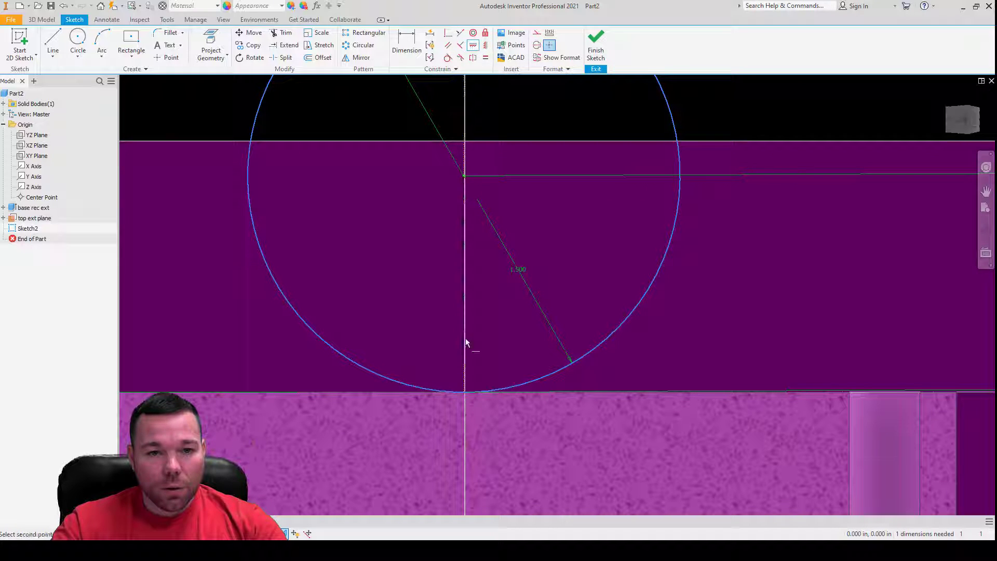
{"action": "left_click", "coordinate": [465, 394]}
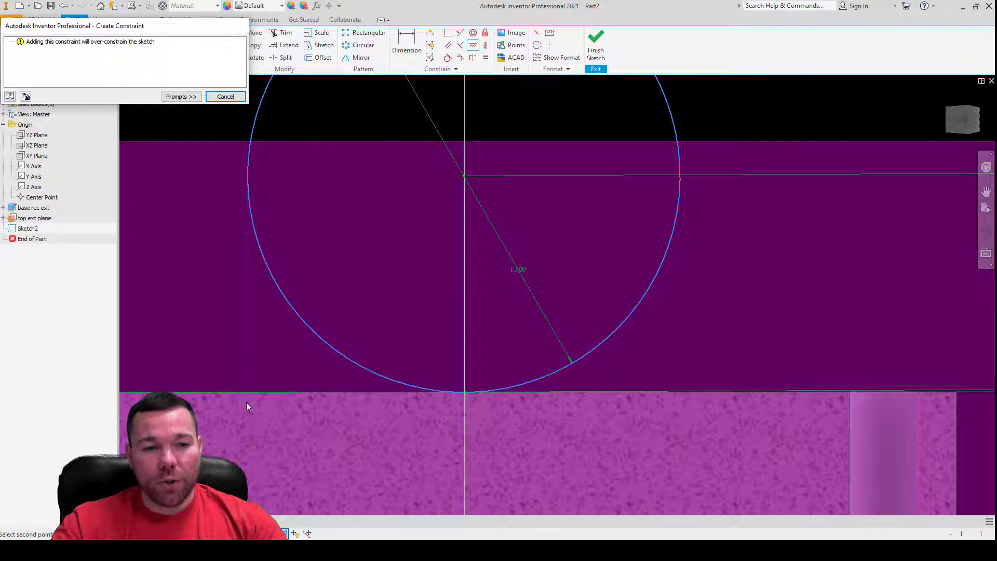
{"action": "left_click", "coordinate": [225, 96]}
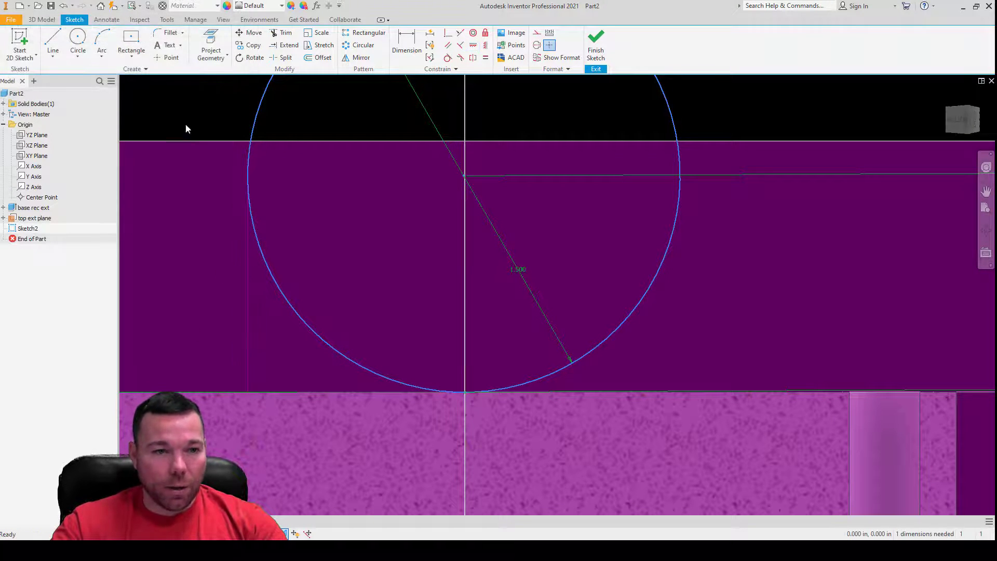
- Undo the perpendicular constraint and delete the line at the circle's left side
{"action": "left_click", "coordinate": [61, 9]}
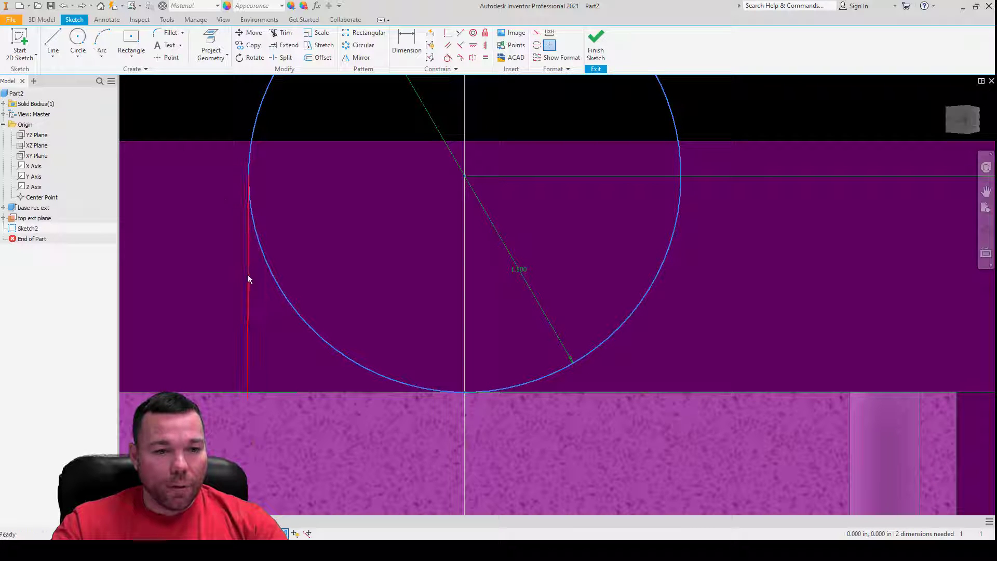
{"action": "key", "text": "Delete"}
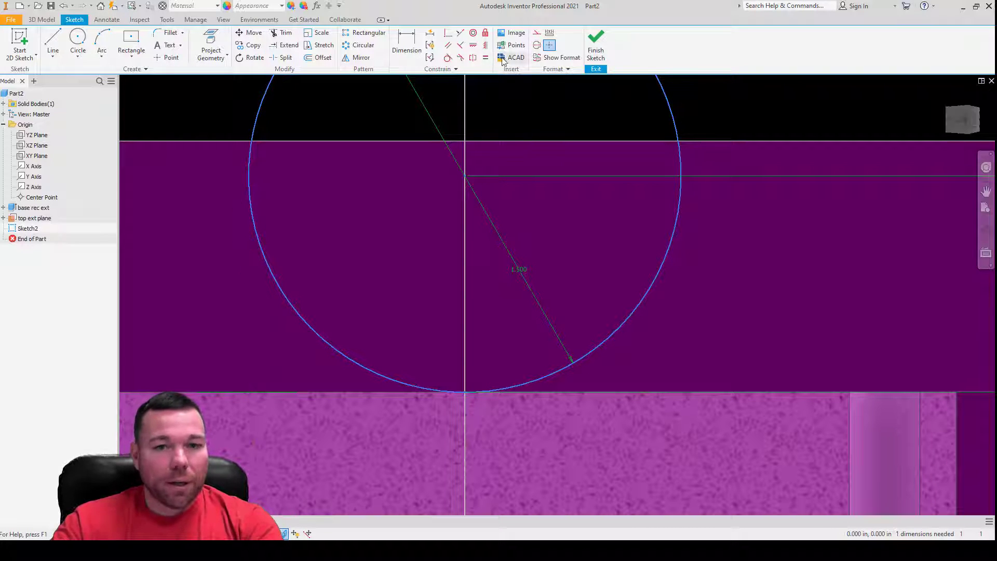
- Apply a horizontal constraint between the circle's centre and the sketch origin
{"action": "left_click", "coordinate": [474, 46]}
{"action": "left_click", "coordinate": [465, 176]}
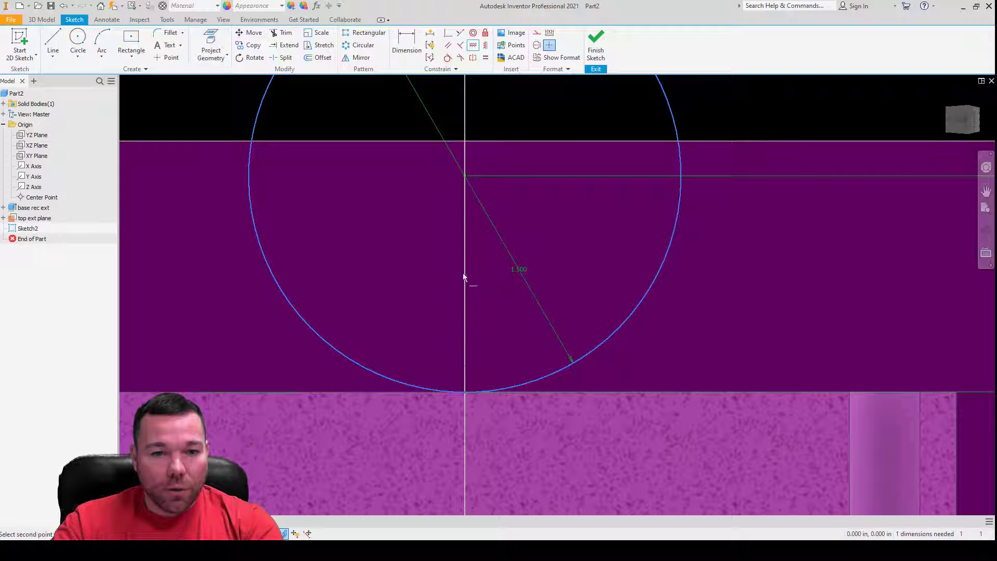
{"action": "left_click", "coordinate": [465, 391]}
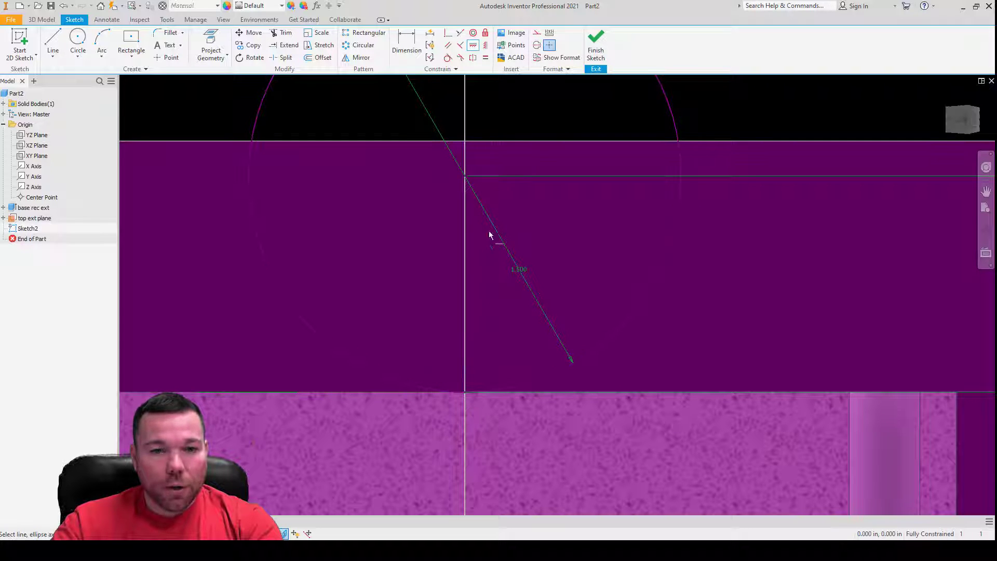
{"action": "key", "text": "Escape"}
- Draw a straight line from the circle's right quadrant down to the plate's top edge, tangent to the circle
{"action": "left_click", "coordinate": [53, 42]}
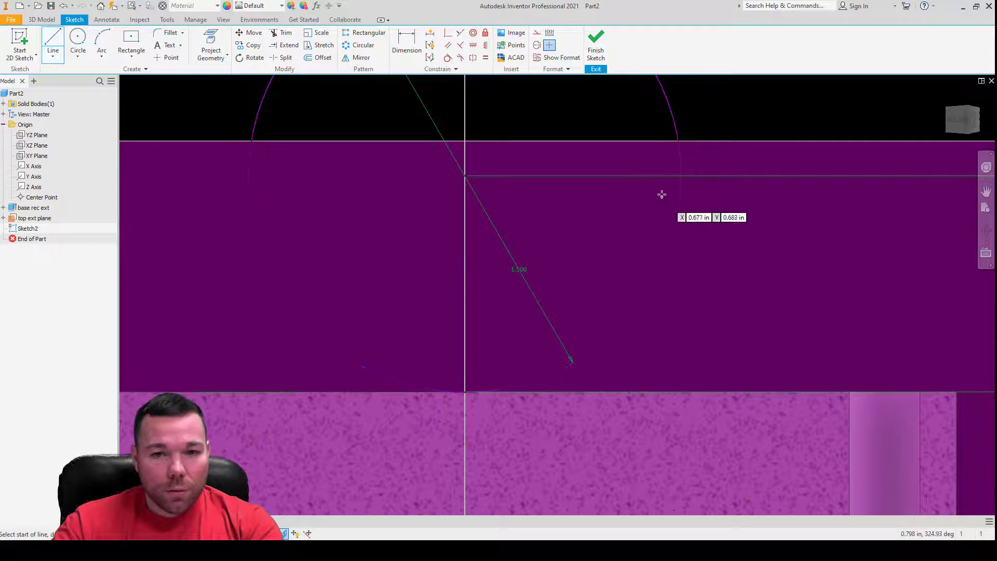
{"action": "left_click", "coordinate": [681, 171]}
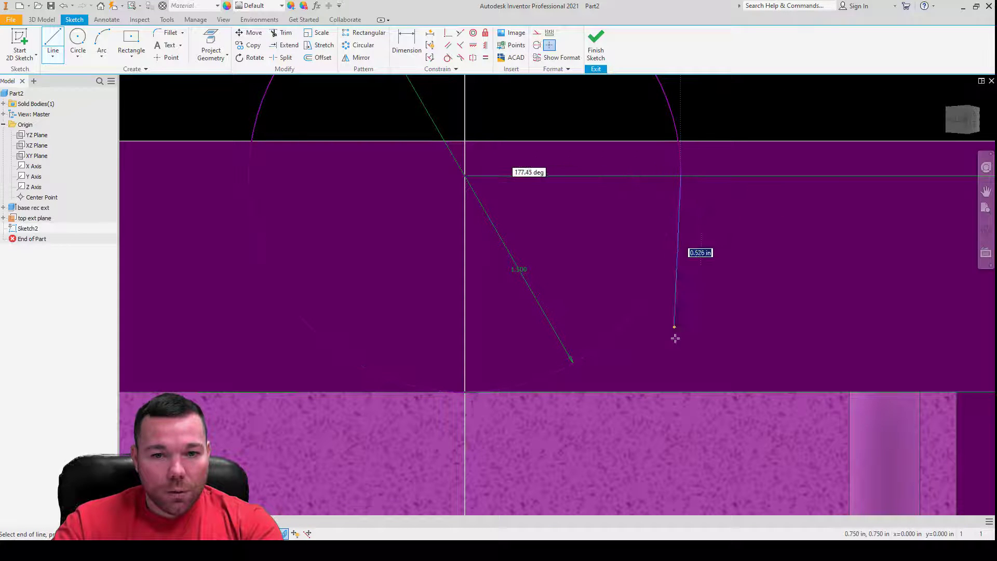
{"action": "left_click", "coordinate": [679, 390]}
{"action": "key", "text": "Escape"}
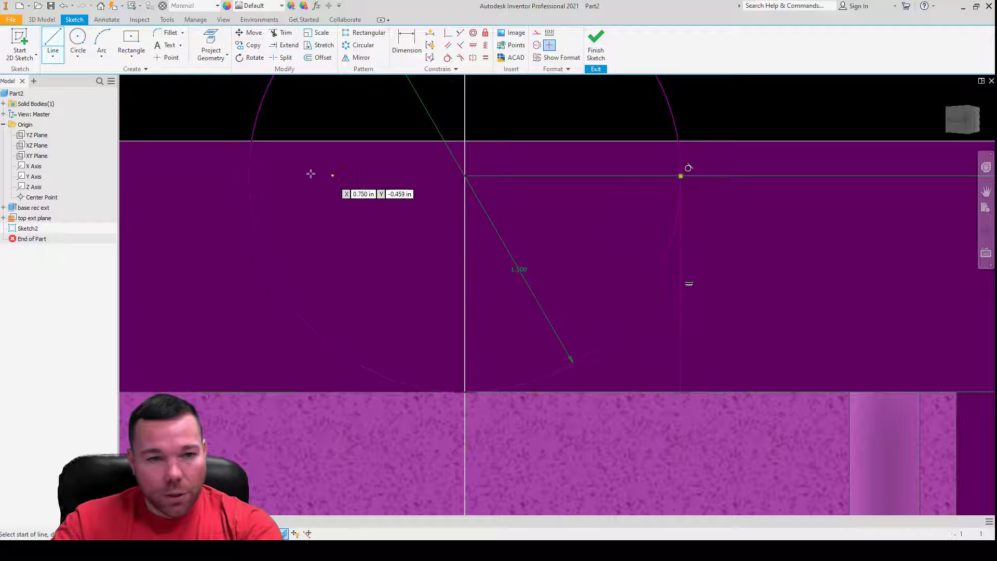
- Draw a straight line about 0.75 in long from the circle's left quadrant down to the plate's top edge
{"action": "scroll", "coordinate": [250, 171], "scroll_direction": "down", "scroll_amount": 5}
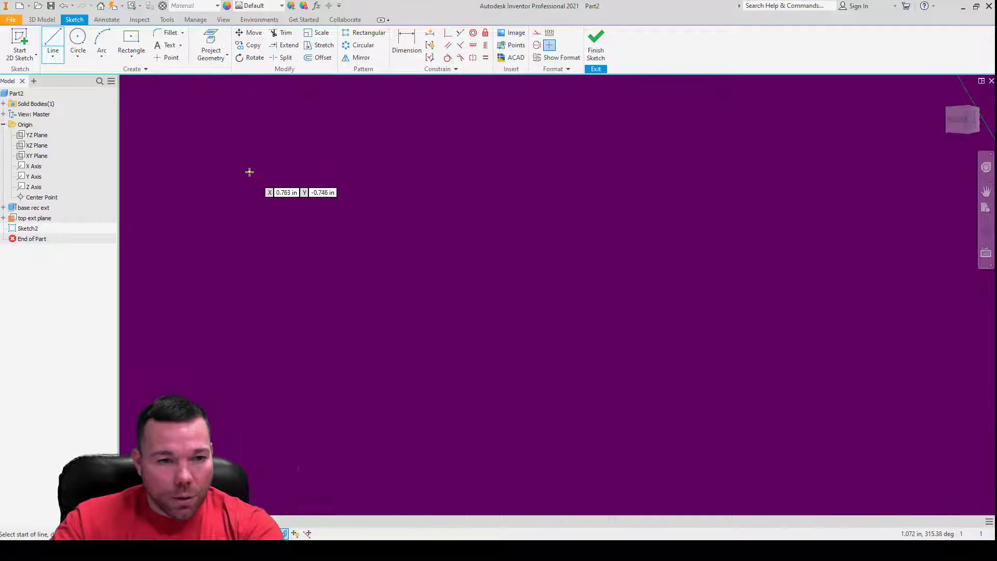
{"action": "left_click", "coordinate": [246, 186]}
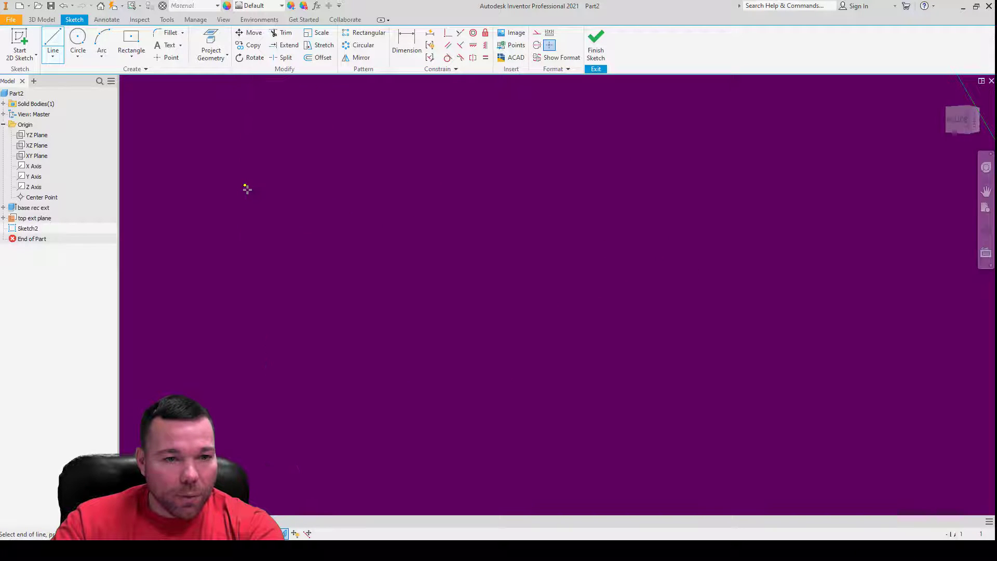
{"action": "scroll", "coordinate": [262, 167], "scroll_direction": "up", "scroll_amount": 5}
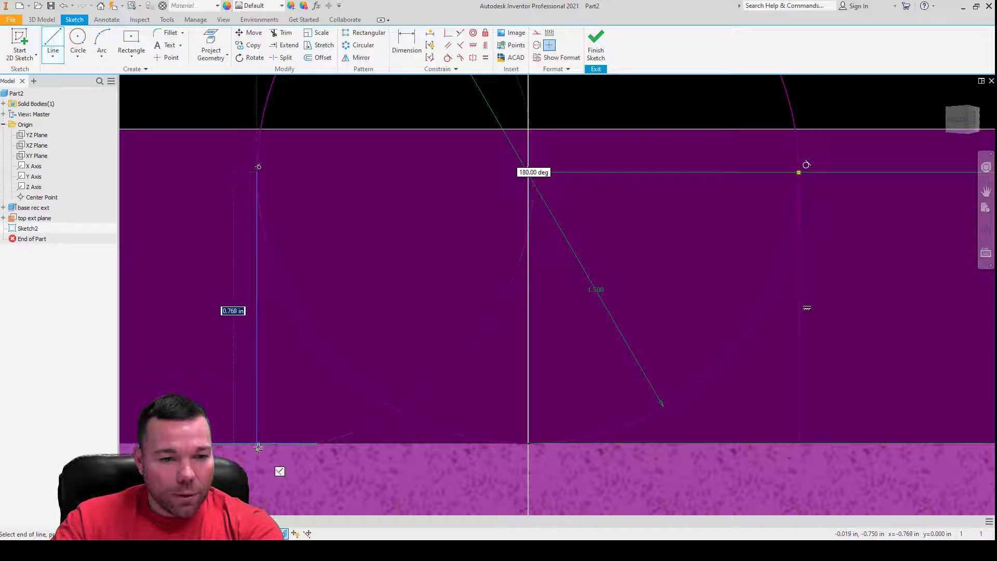
{"action": "scroll", "coordinate": [257, 445], "scroll_direction": "down", "scroll_amount": 2}
{"action": "scroll", "coordinate": [257, 445], "scroll_direction": "down", "scroll_amount": 4}
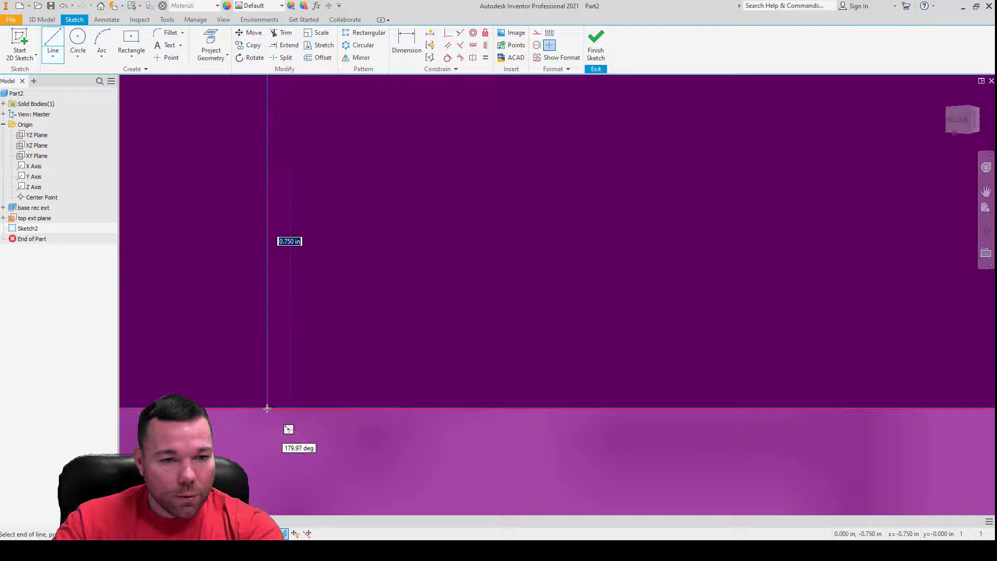
{"action": "scroll", "coordinate": [268, 408], "scroll_direction": "up", "scroll_amount": 2}
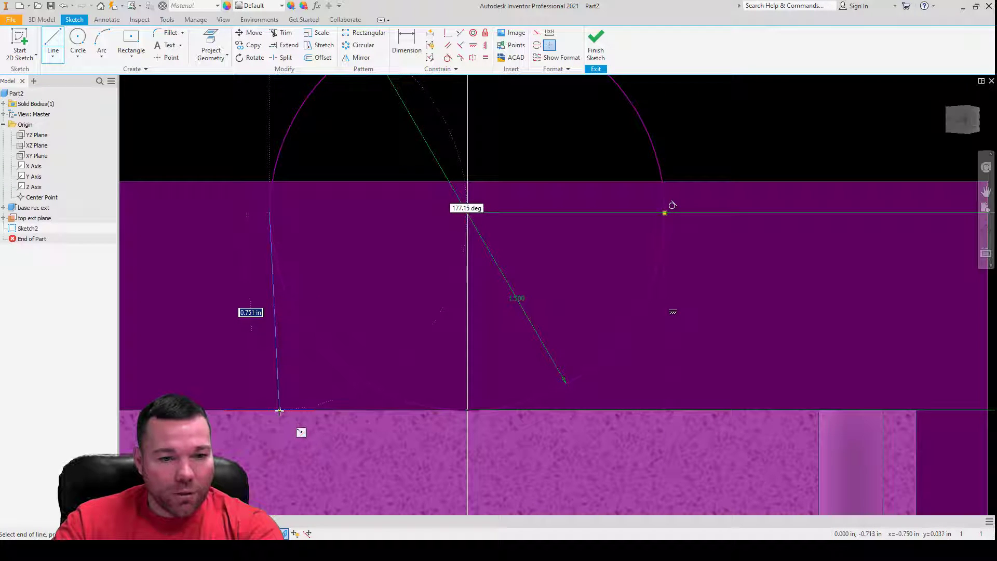
{"action": "key", "text": "Escape"}
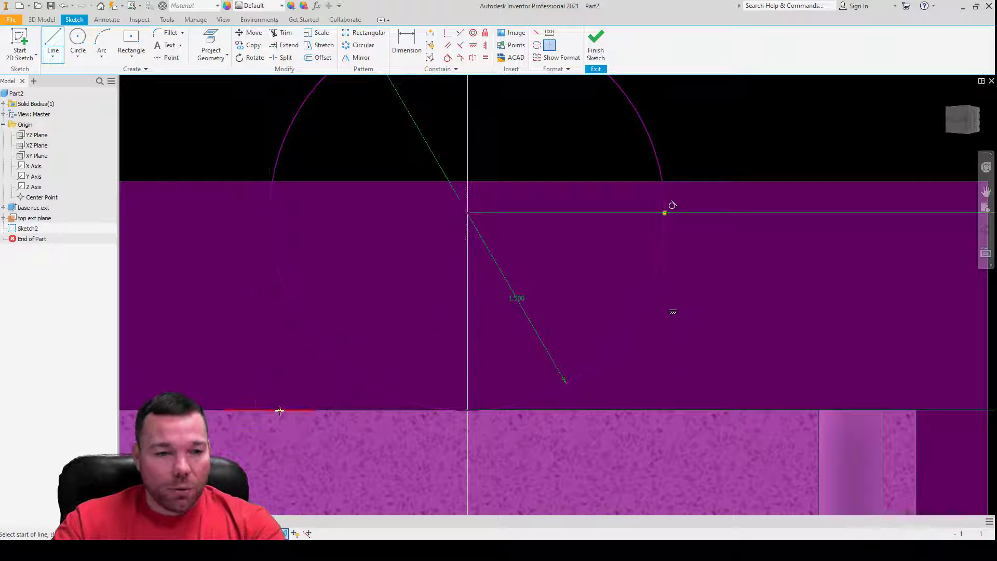
{"action": "key", "text": "Escape"}
- Apply a perpendicular constraint between the new left line and the short projected edge segment at its foot
{"action": "scroll", "coordinate": [239, 406], "scroll_direction": "up", "scroll_amount": 3}
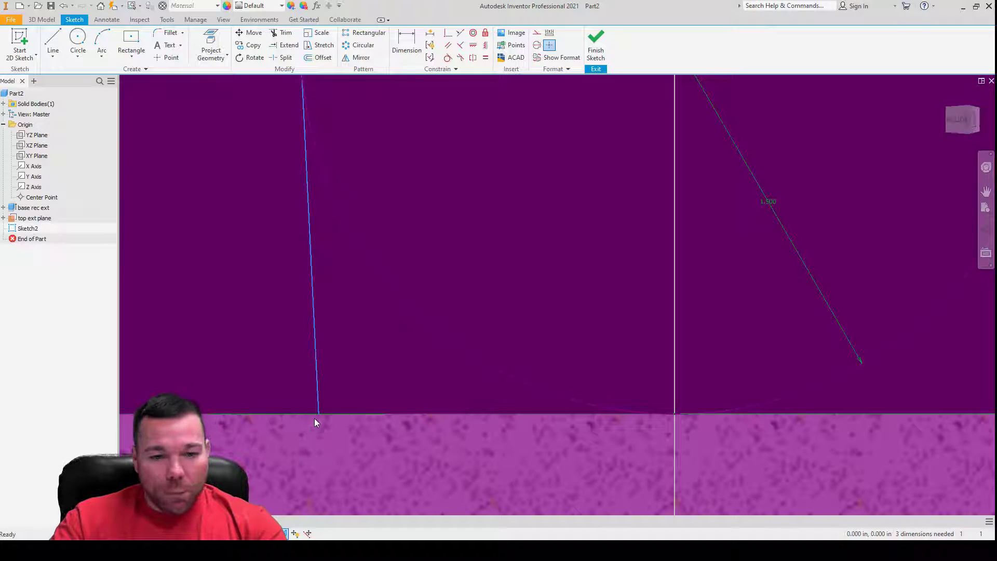
{"action": "left_click", "coordinate": [292, 414]}
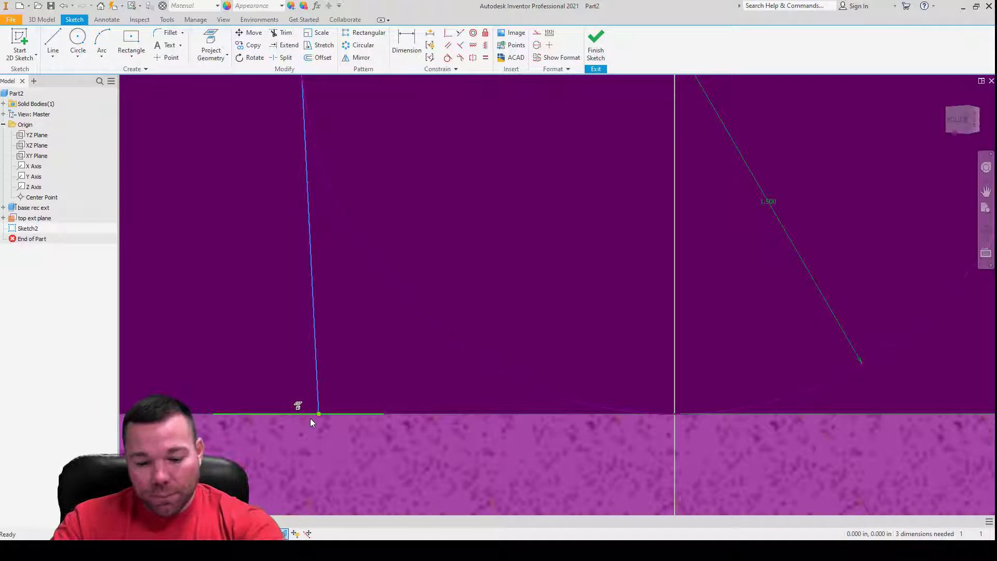
{"action": "left_click", "coordinate": [464, 45]}
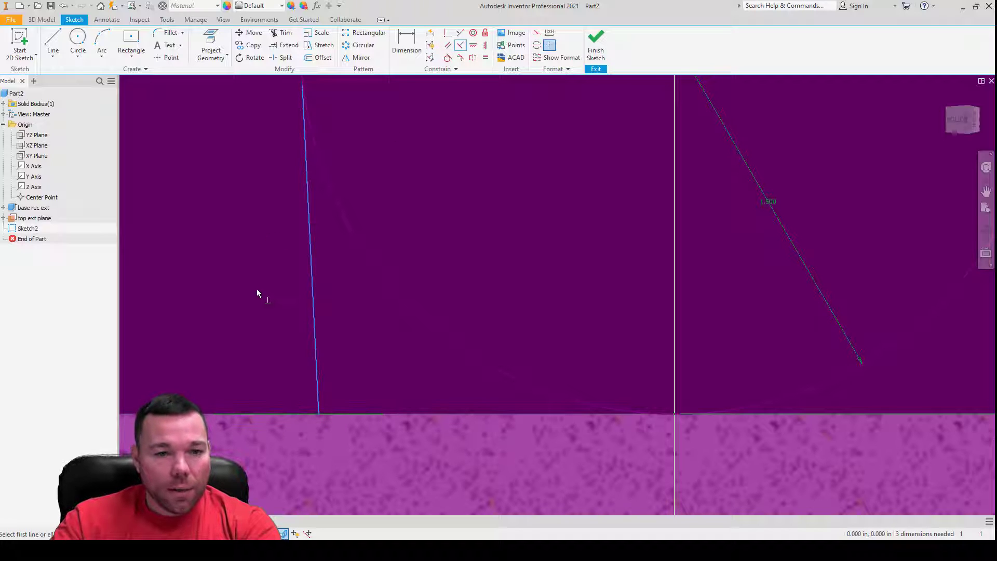
{"action": "left_click", "coordinate": [291, 413]}
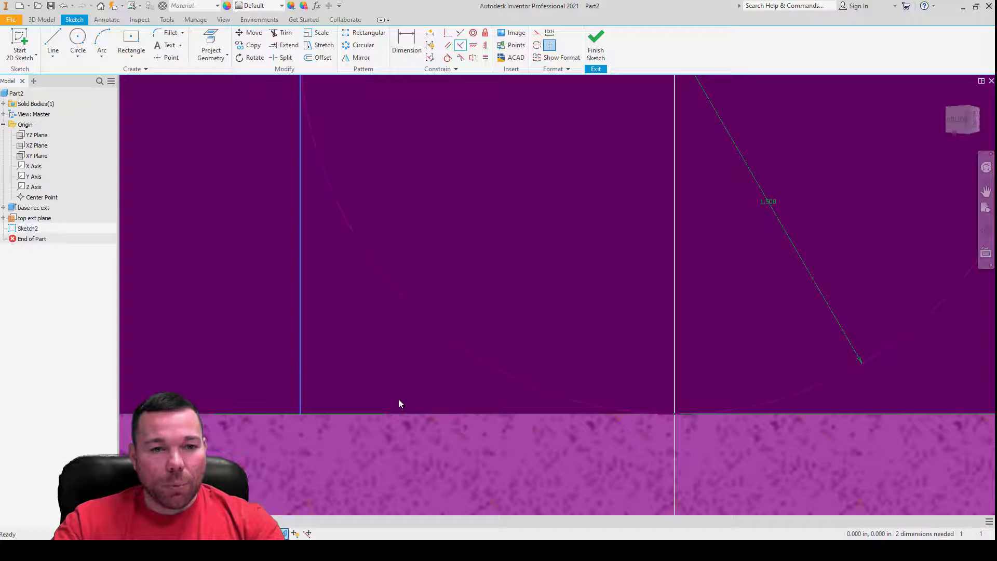
- Apply a tangent constraint between the left line and the circle
{"action": "scroll", "coordinate": [287, 351], "scroll_direction": "up", "scroll_amount": 5}
{"action": "scroll", "coordinate": [308, 274], "scroll_direction": "down", "scroll_amount": 3}
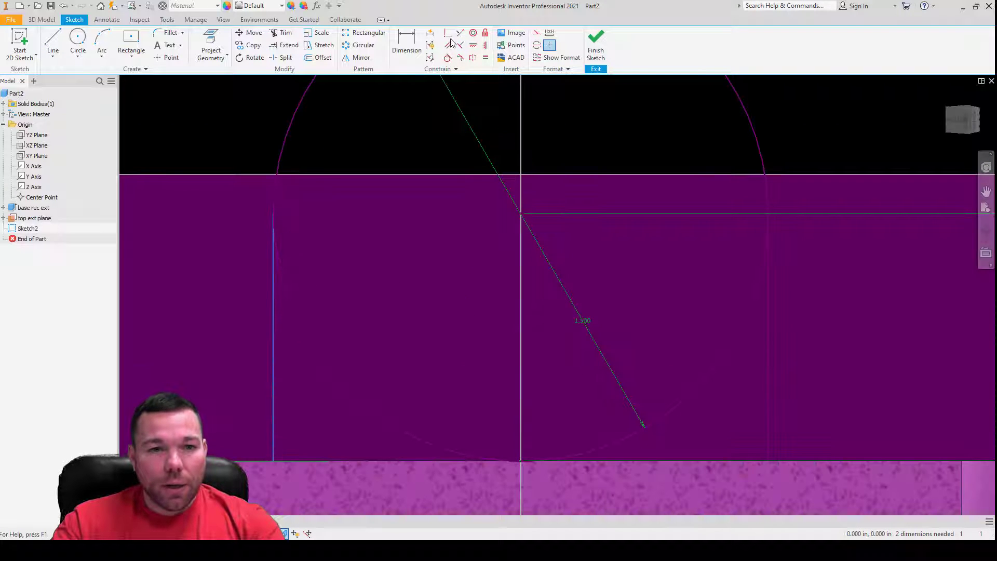
{"action": "left_click", "coordinate": [448, 59]}
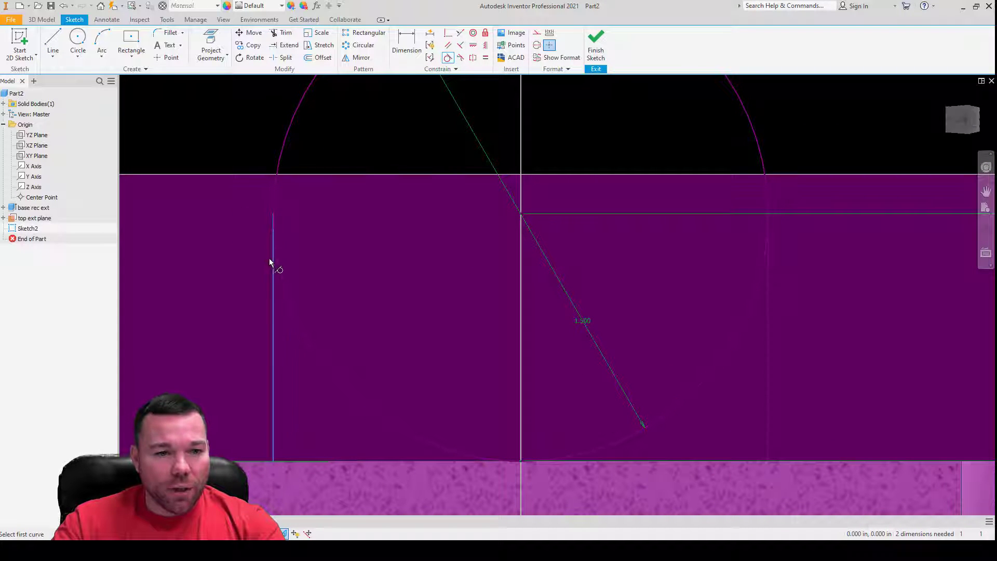
{"action": "left_click", "coordinate": [276, 203]}
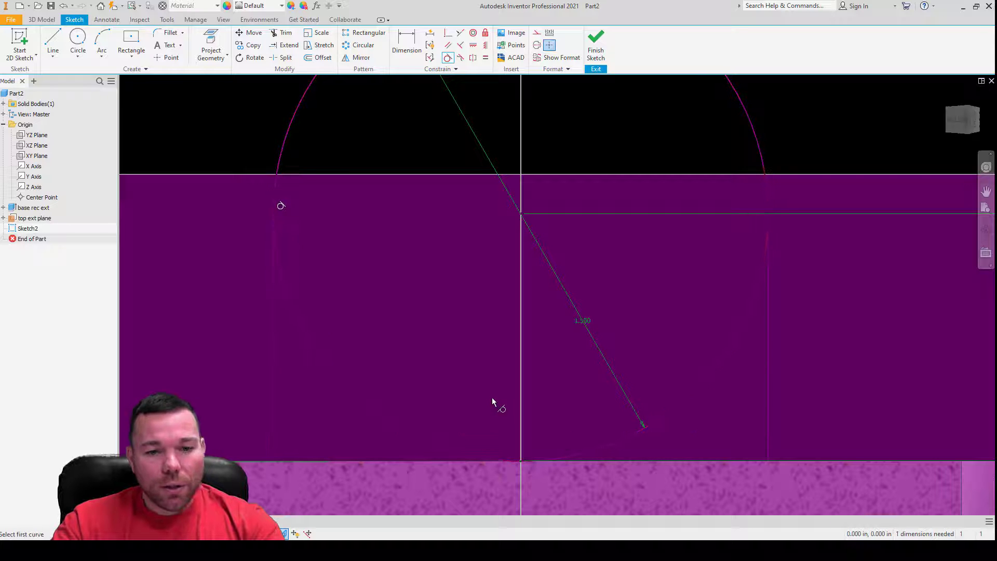
{"action": "key", "text": "Escape"}
{"action": "scroll", "coordinate": [397, 373], "scroll_direction": "up", "scroll_amount": 2}
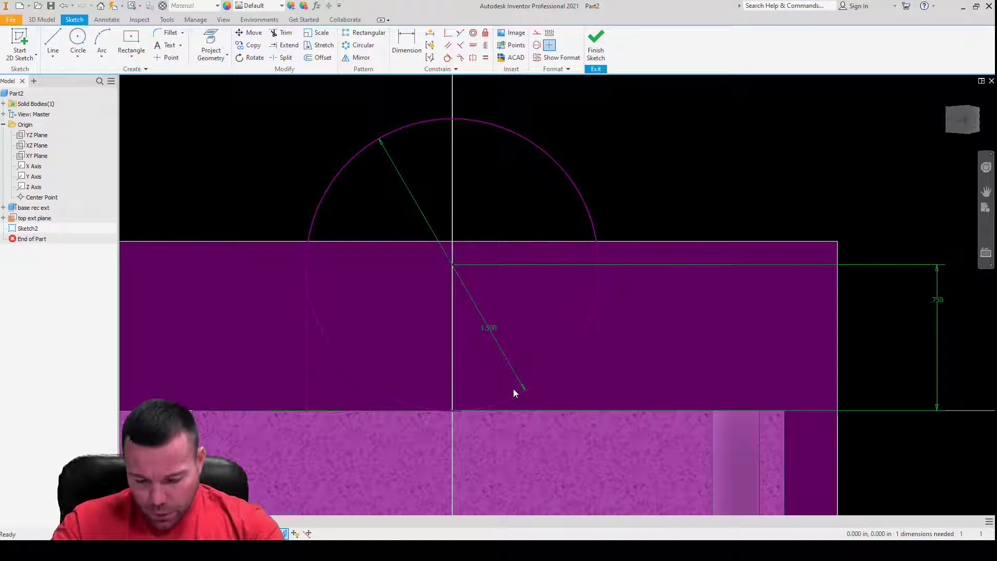
- Run Auto Dimension with dimensions and constraints included to fully constrain the sketch
{"action": "left_click", "coordinate": [430, 33]}
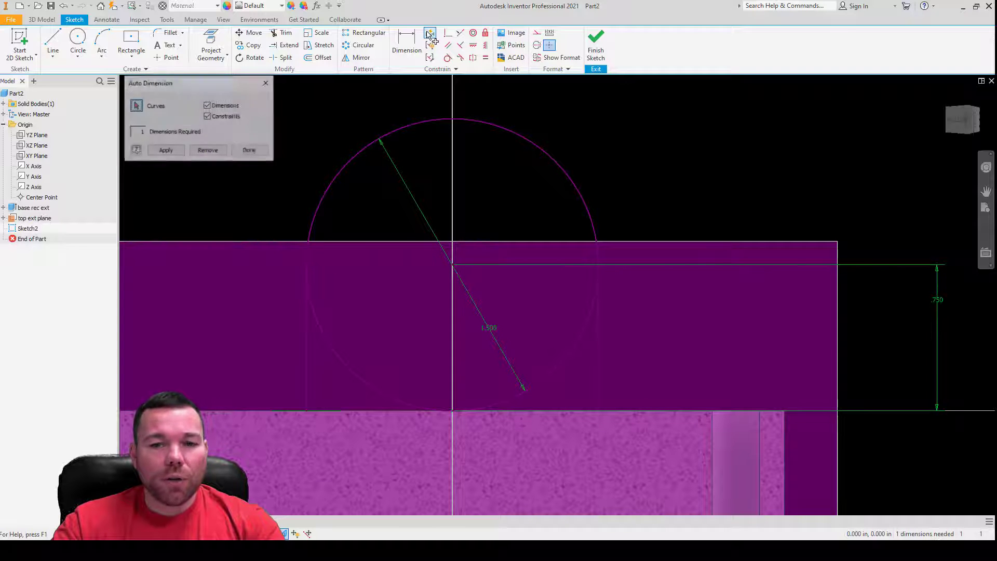
{"action": "left_click", "coordinate": [165, 151]}
{"action": "scroll", "coordinate": [486, 419], "scroll_direction": "up", "scroll_amount": 5}
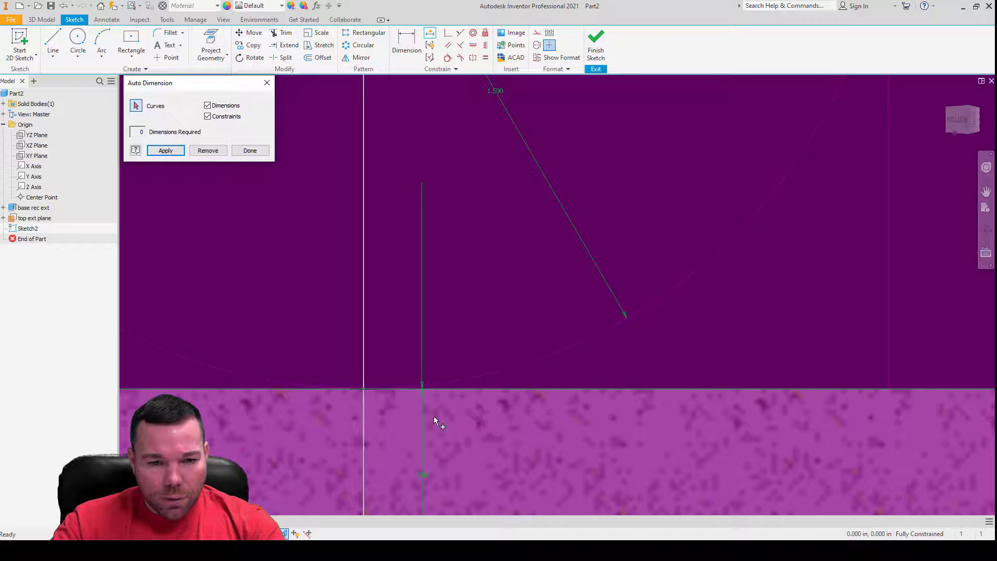
{"action": "scroll", "coordinate": [487, 374], "scroll_direction": "down", "scroll_amount": 2}
{"action": "left_click", "coordinate": [250, 150]}
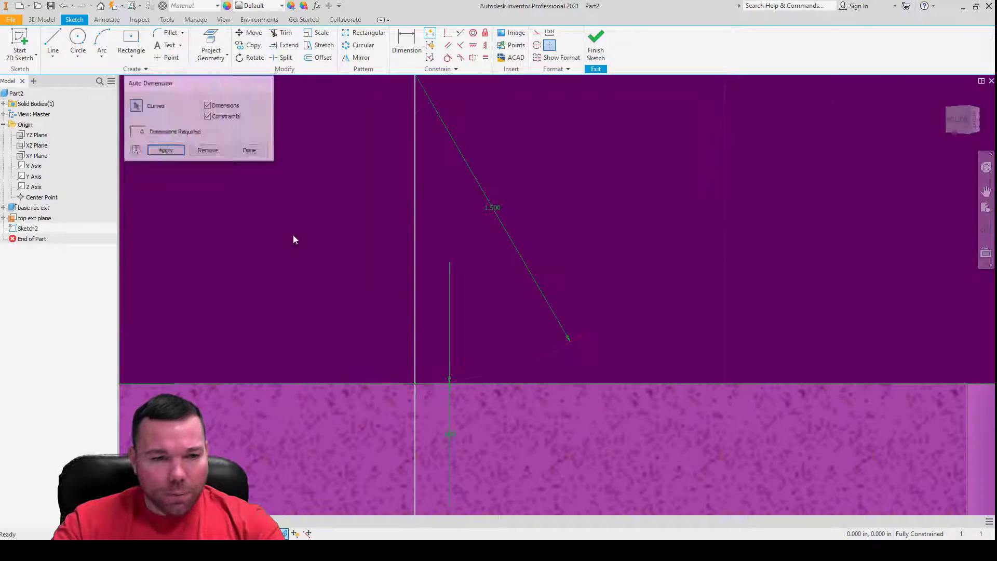
- Delete the short projected edge segment at the left line's foot together with its attached automatic dimension
{"action": "scroll", "coordinate": [390, 376], "scroll_direction": "down", "scroll_amount": 4}
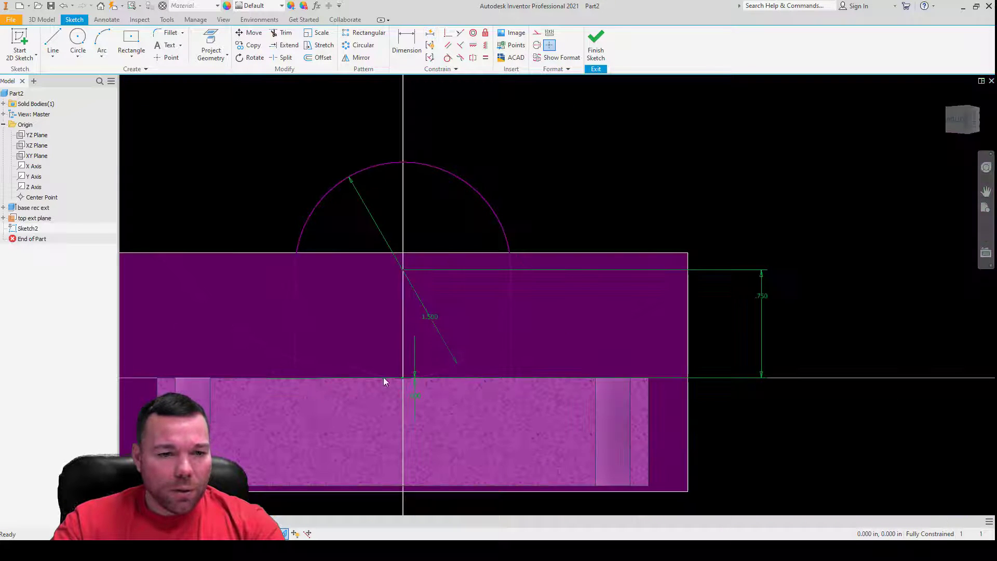
{"action": "left_click", "coordinate": [315, 379]}
{"action": "left_click", "coordinate": [334, 381]}
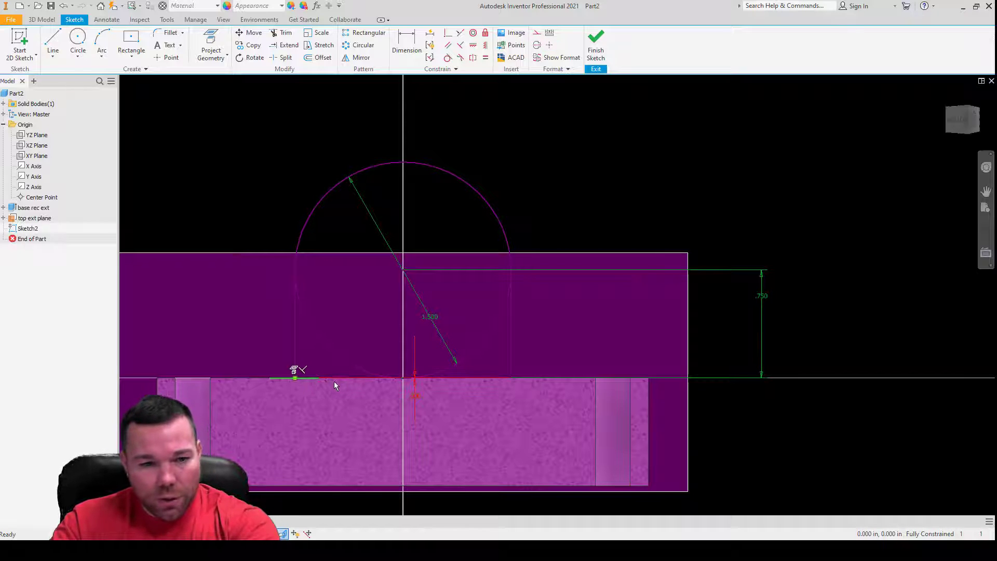
{"action": "key", "text": "Delete"}
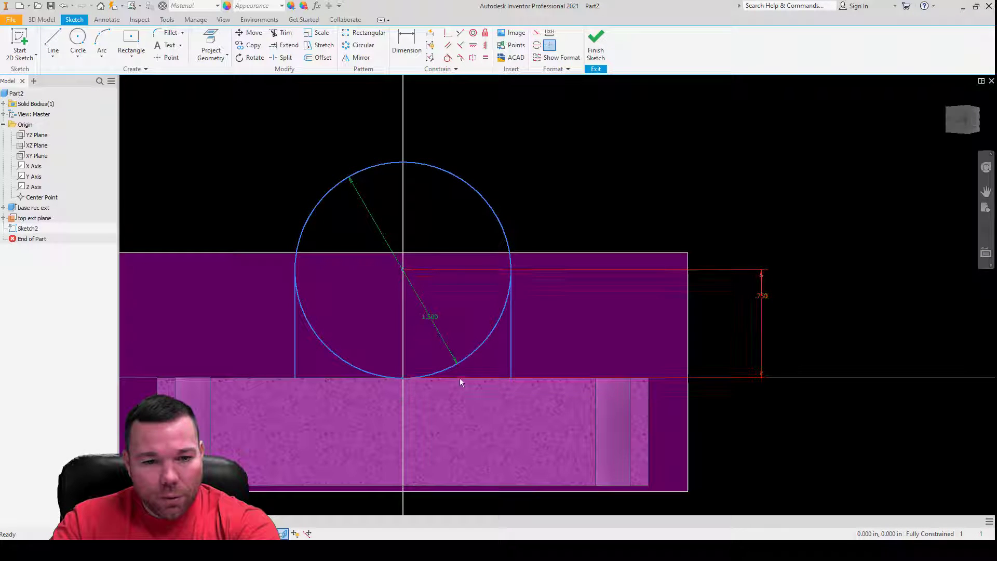
{"action": "scroll", "coordinate": [300, 376], "scroll_direction": "up", "scroll_amount": 5}
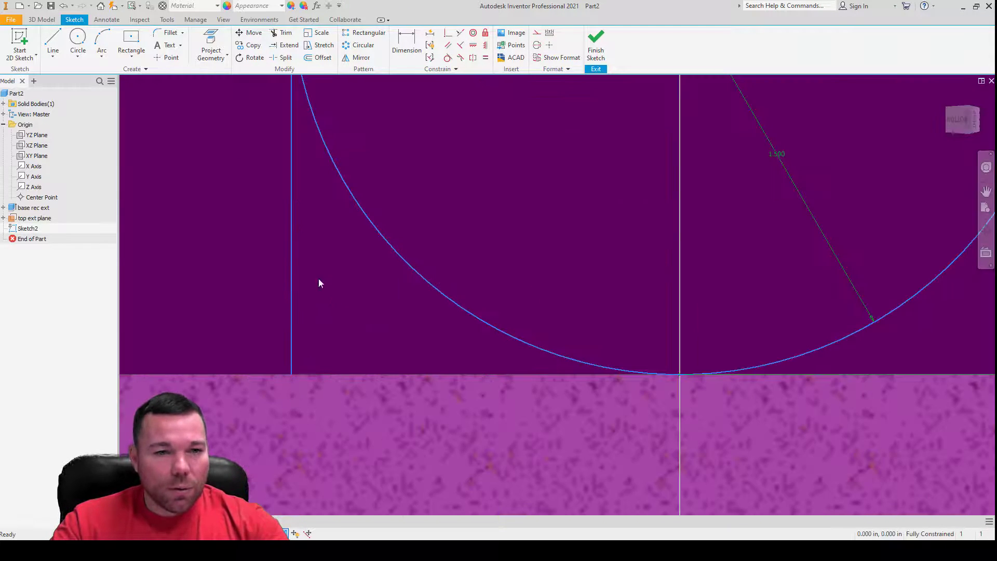
{"action": "left_click", "coordinate": [461, 47]}
{"action": "left_click", "coordinate": [291, 323]}
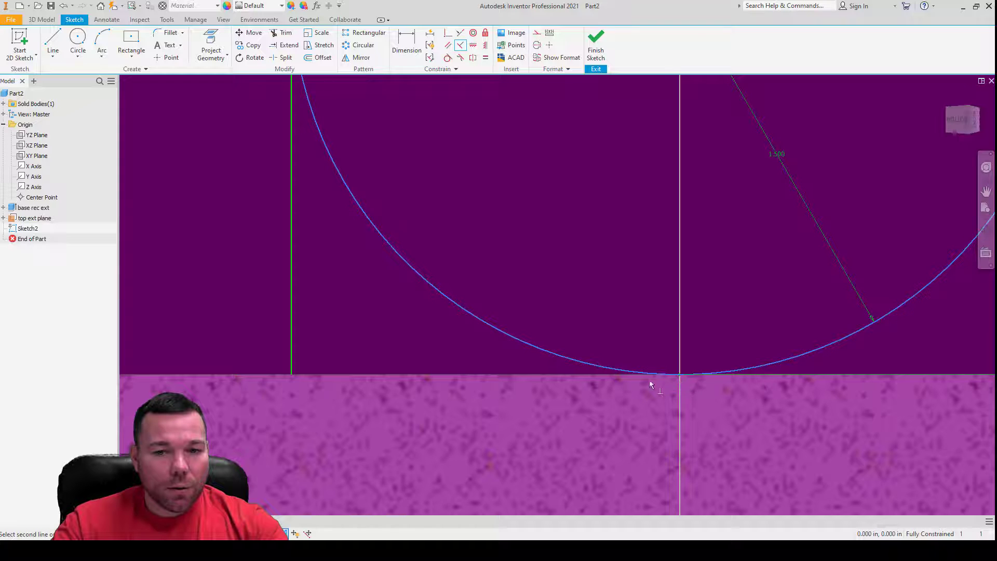
{"action": "key", "text": "Escape"}
{"action": "scroll", "coordinate": [487, 386], "scroll_direction": "down", "scroll_amount": 3}
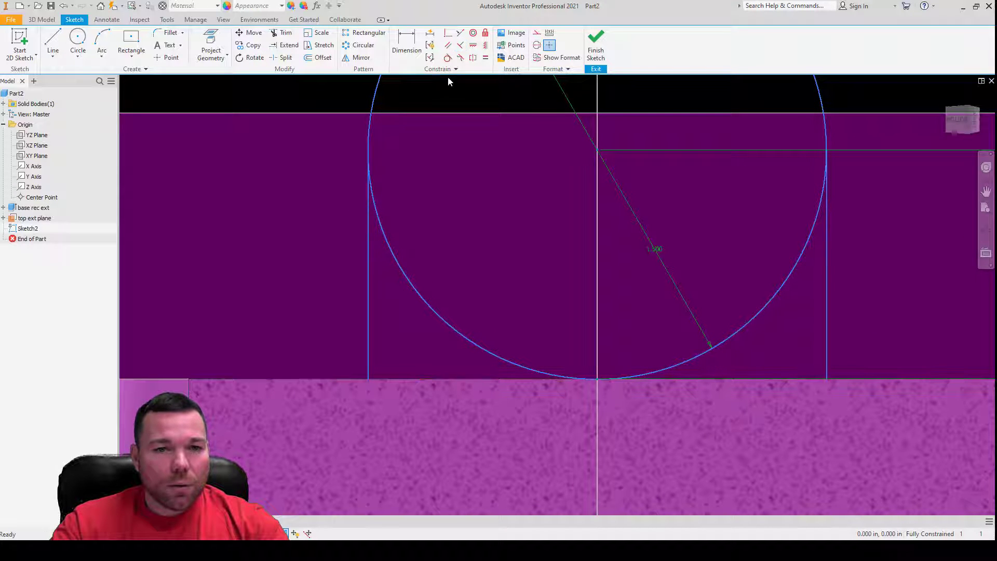
- Try to apply a tangent constraint between the left line and the circle again
{"action": "left_click", "coordinate": [447, 57]}
{"action": "left_click", "coordinate": [368, 201]}
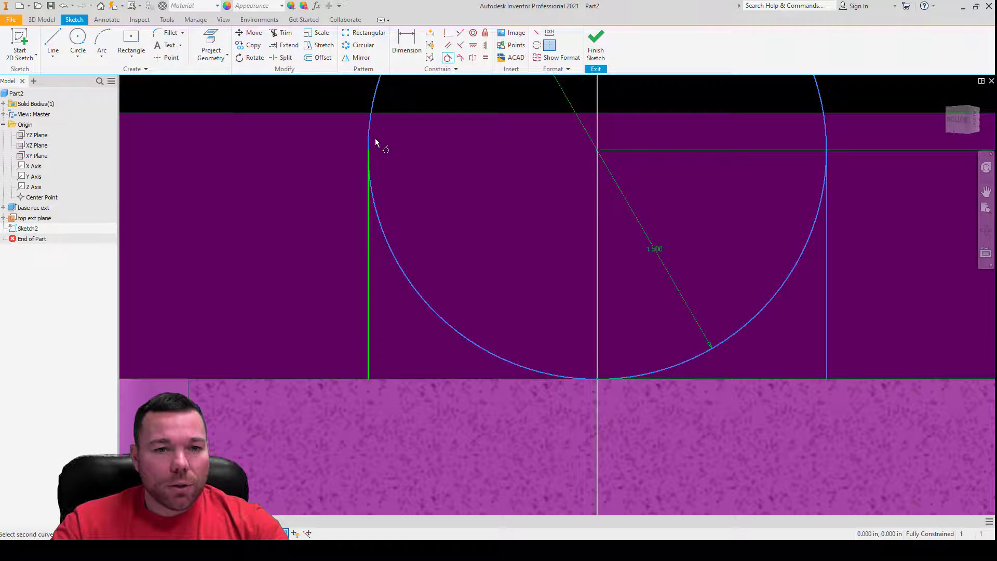
{"action": "left_click", "coordinate": [370, 133]}
{"action": "left_click", "coordinate": [226, 97]}
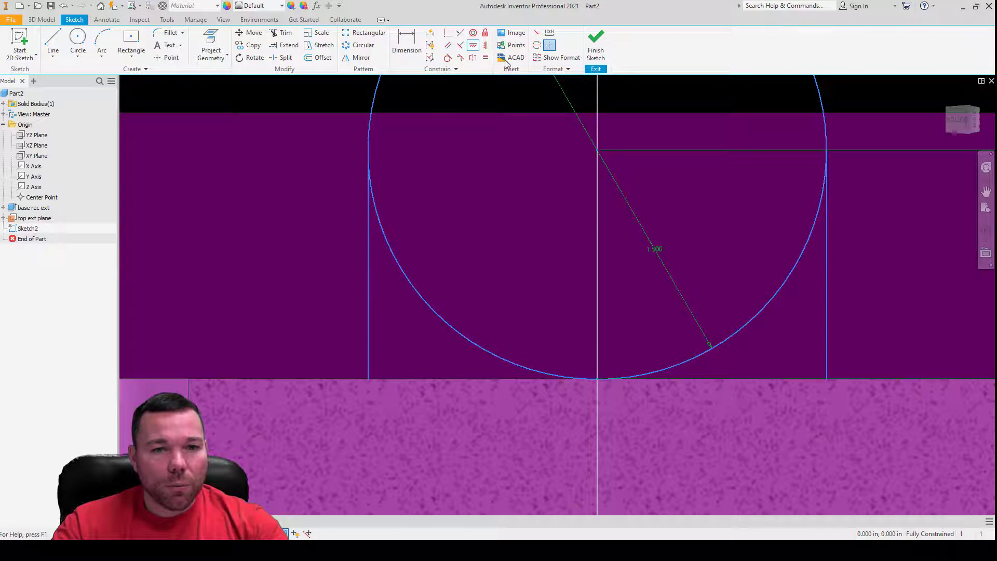
- Apply a vertical constraint between the left line's lower endpoint and the sketch origin at the circle's base
{"action": "left_click", "coordinate": [486, 45]}
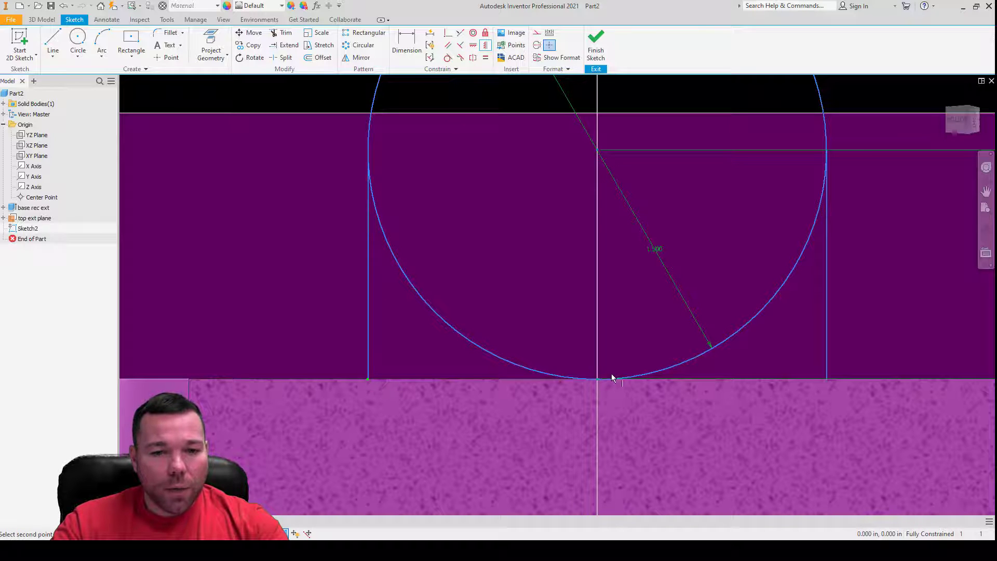
{"action": "left_click", "coordinate": [598, 381]}
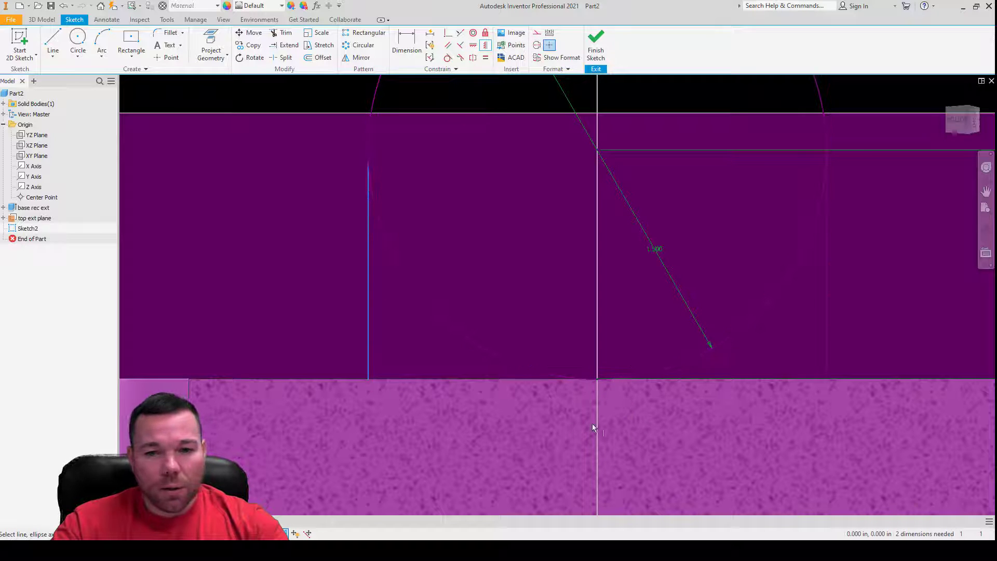
{"action": "scroll", "coordinate": [513, 345], "scroll_direction": "down", "scroll_amount": 4}
{"action": "key", "text": "Escape"}
- Apply a perpendicular constraint between the left line and the plate's top edge
{"action": "scroll", "coordinate": [460, 311], "scroll_direction": "up", "scroll_amount": 3}
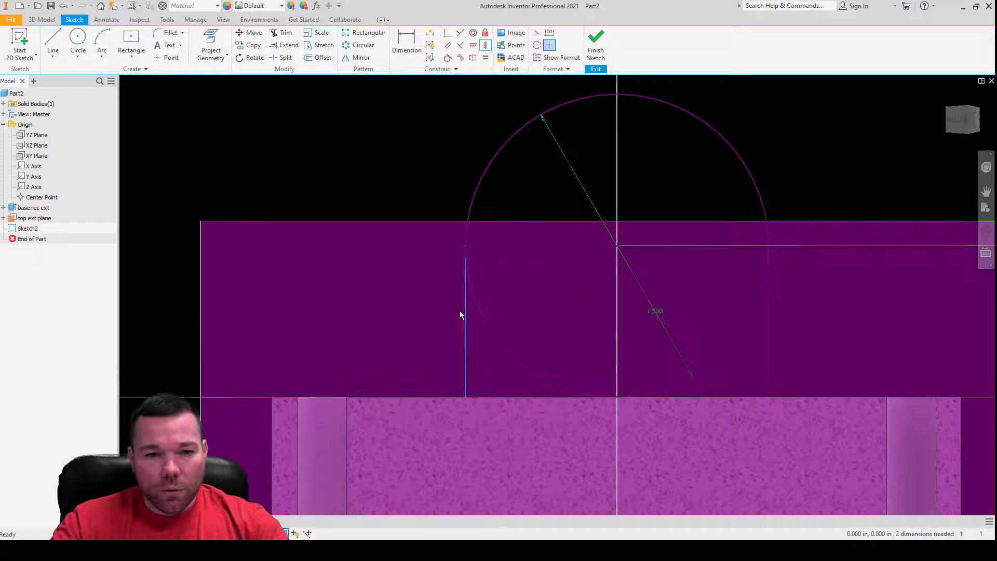
{"action": "mouse_move", "coordinate": [469, 322]}
{"action": "left_mouse_down"}
{"action": "mouse_move", "coordinate": [401, 299]}
{"action": "mouse_move", "coordinate": [472, 314]}
{"action": "mouse_move", "coordinate": [460, 323]}
{"action": "mouse_move", "coordinate": [469, 324]}
{"action": "left_mouse_up"}
{"action": "scroll", "coordinate": [469, 394], "scroll_direction": "up", "scroll_amount": 3}
{"action": "scroll", "coordinate": [347, 357], "scroll_direction": "down", "scroll_amount": 2}
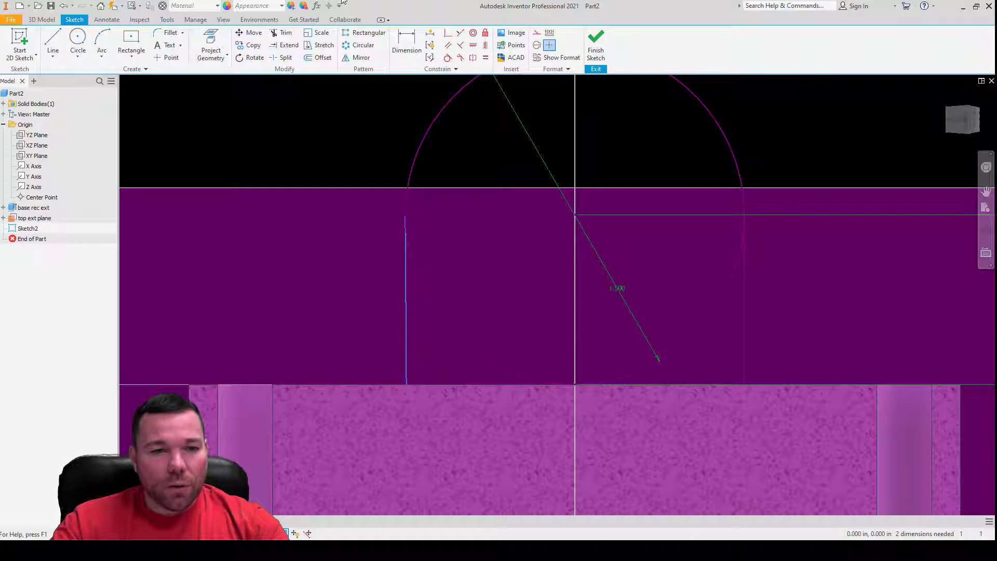
{"action": "left_click", "coordinate": [460, 46]}
{"action": "left_click", "coordinate": [407, 367]}
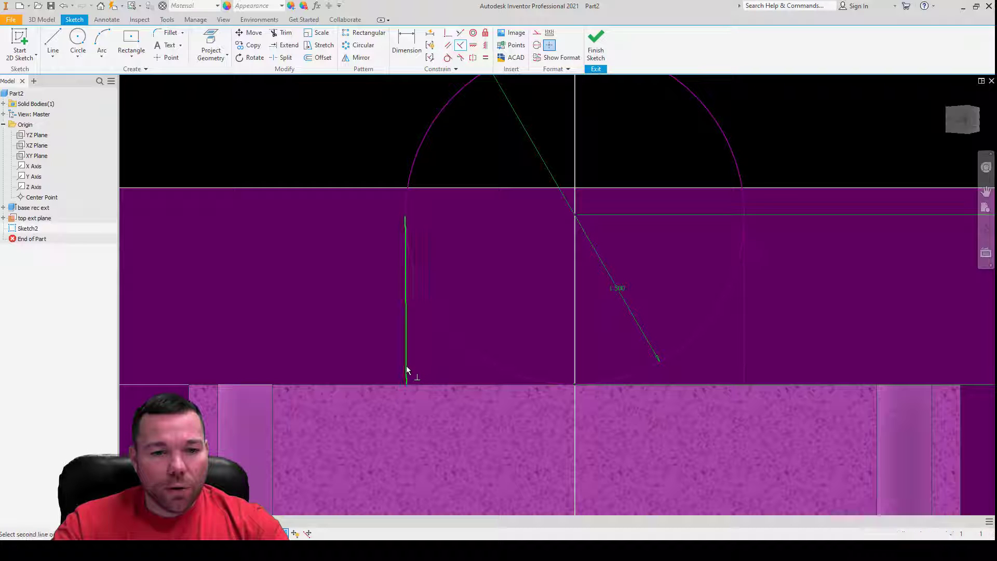
{"action": "left_click", "coordinate": [277, 386]}
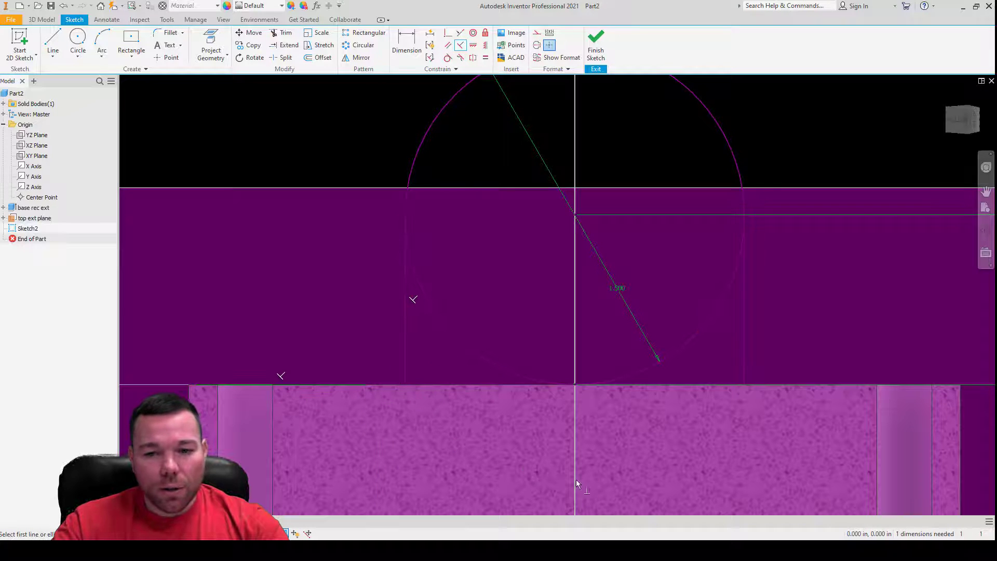
{"action": "key", "text": "Escape"}
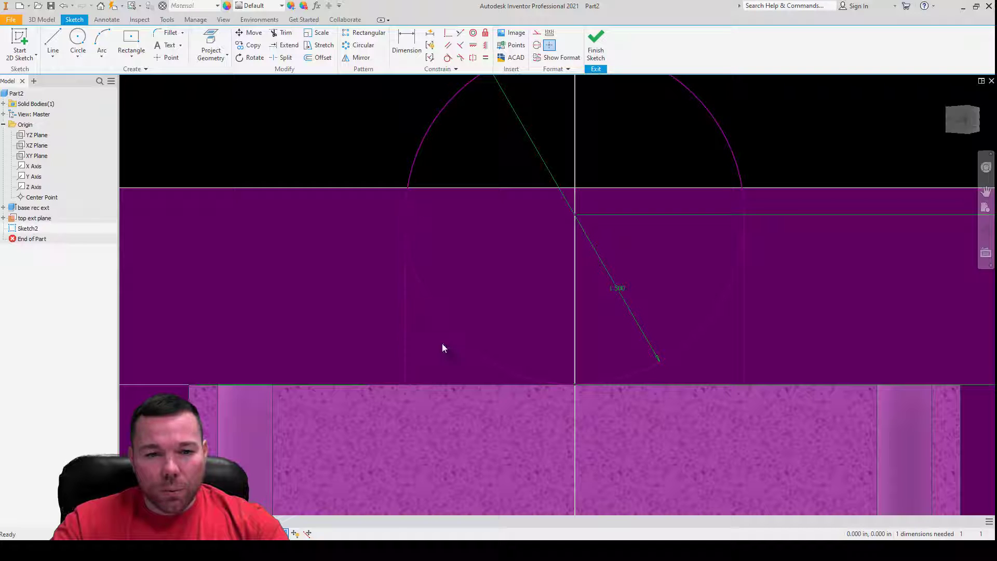
- Apply automatic dimensions and constraints to the profile sketch for the remaining required dimension
{"action": "left_click", "coordinate": [431, 34]}
{"action": "left_click", "coordinate": [173, 150]}
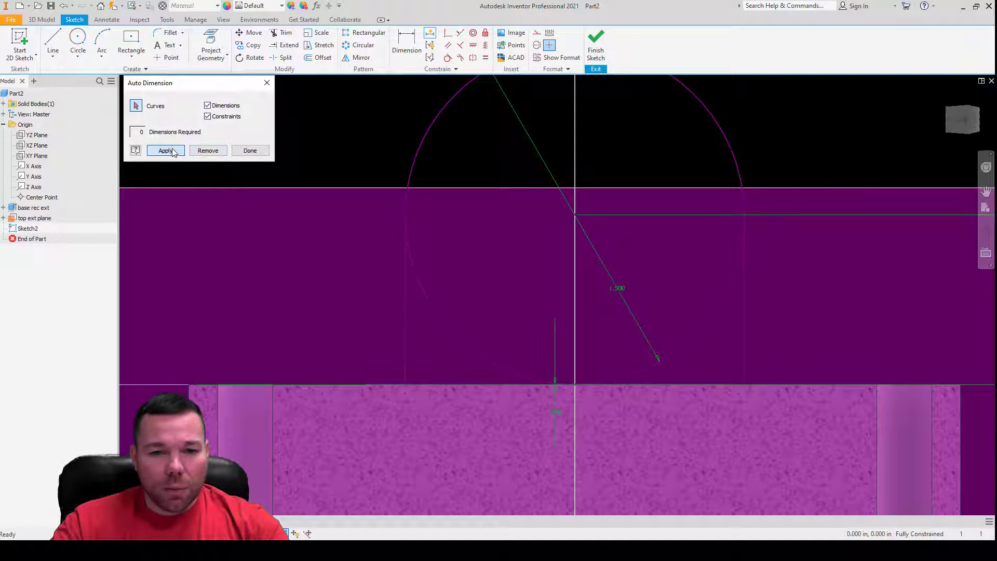
{"action": "scroll", "coordinate": [566, 372], "scroll_direction": "up", "scroll_amount": 5}
{"action": "scroll", "coordinate": [488, 408], "scroll_direction": "down", "scroll_amount": 3}
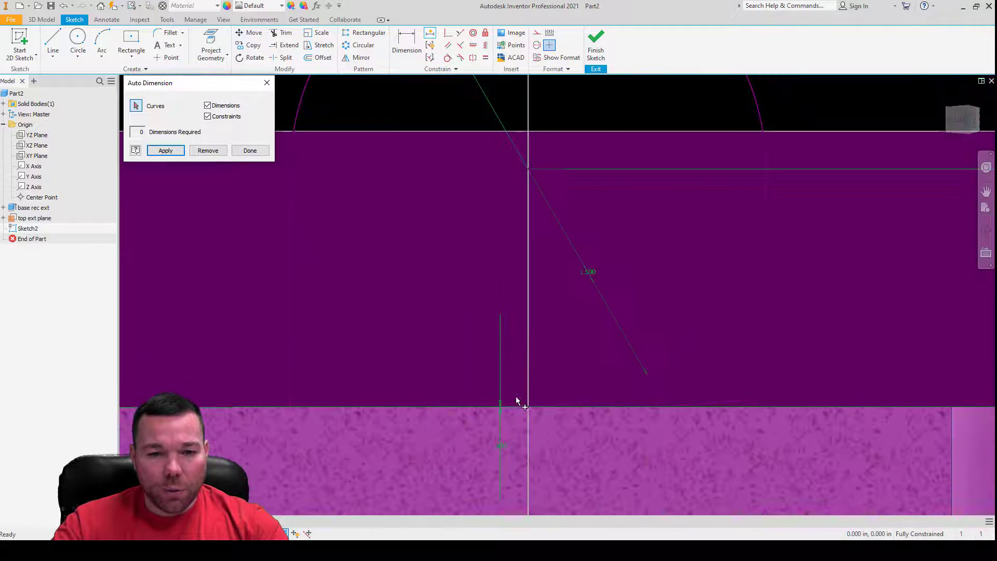
{"action": "left_click", "coordinate": [168, 152]}
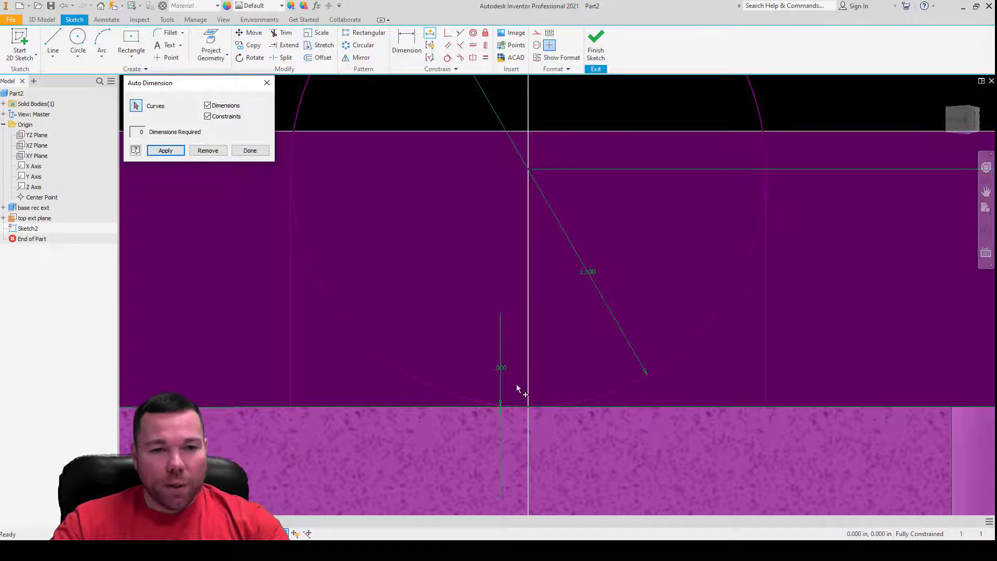
- Delete the zero-value dimension beside the circle's base in the profile sketch
{"action": "left_click", "coordinate": [258, 153]}
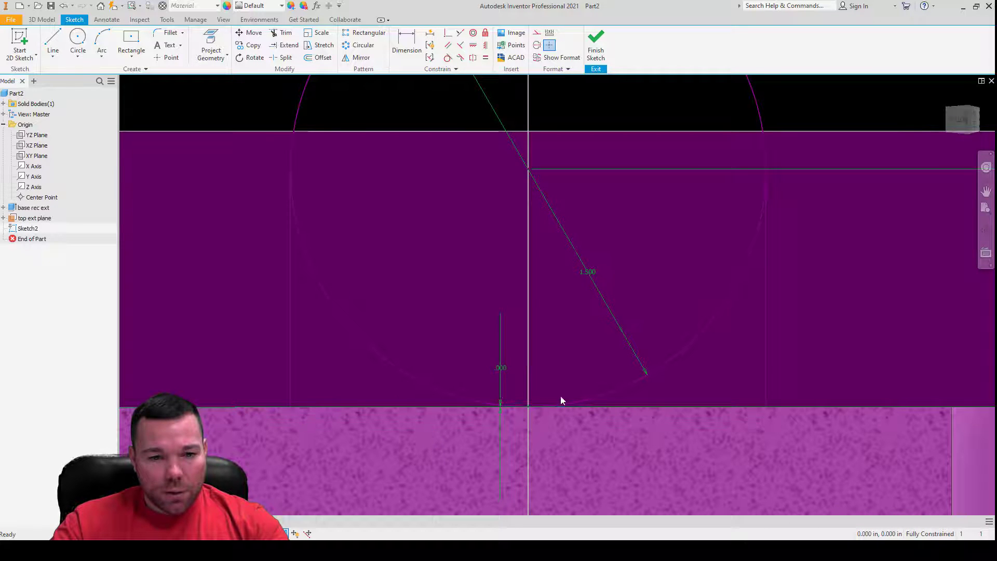
{"action": "scroll", "coordinate": [562, 398], "scroll_direction": "up", "scroll_amount": 3}
{"action": "scroll", "coordinate": [355, 407], "scroll_direction": "down", "scroll_amount": 7}
{"action": "scroll", "coordinate": [369, 382], "scroll_direction": "up", "scroll_amount": 3}
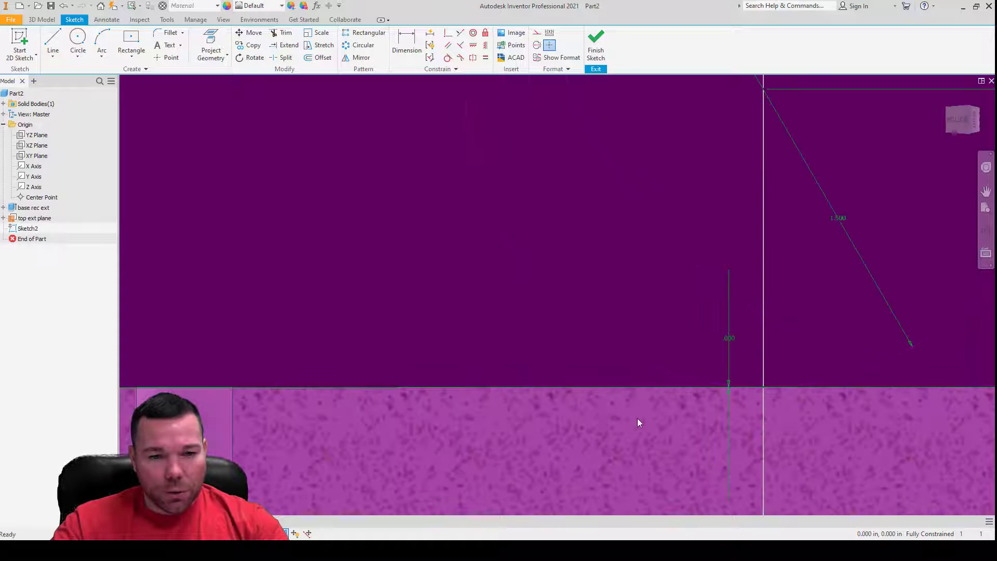
{"action": "left_click", "coordinate": [730, 394]}
{"action": "key", "text": "Delete"}
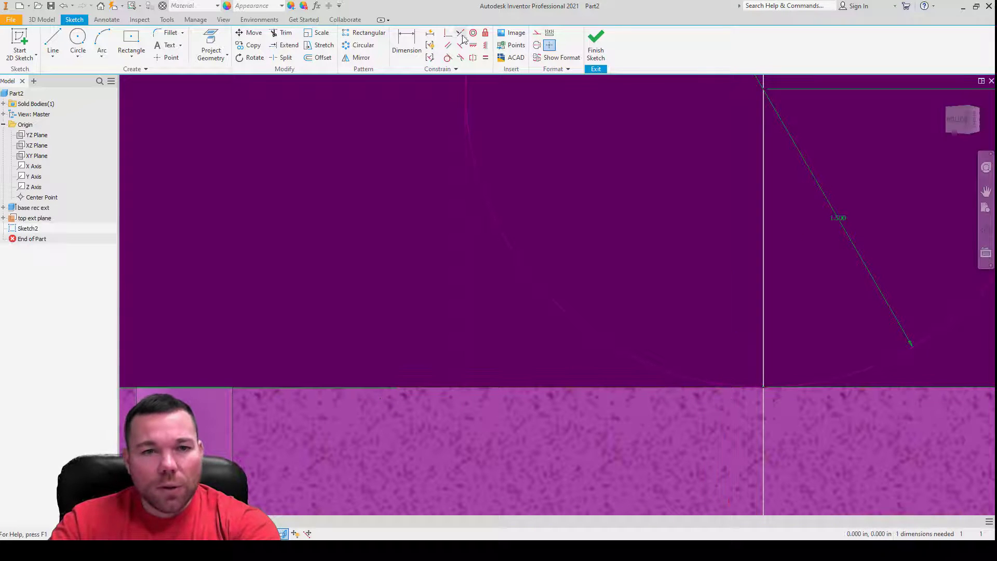
- Try to apply a vertical constraint to the projected top edge of the plate
{"action": "left_click", "coordinate": [485, 45]}
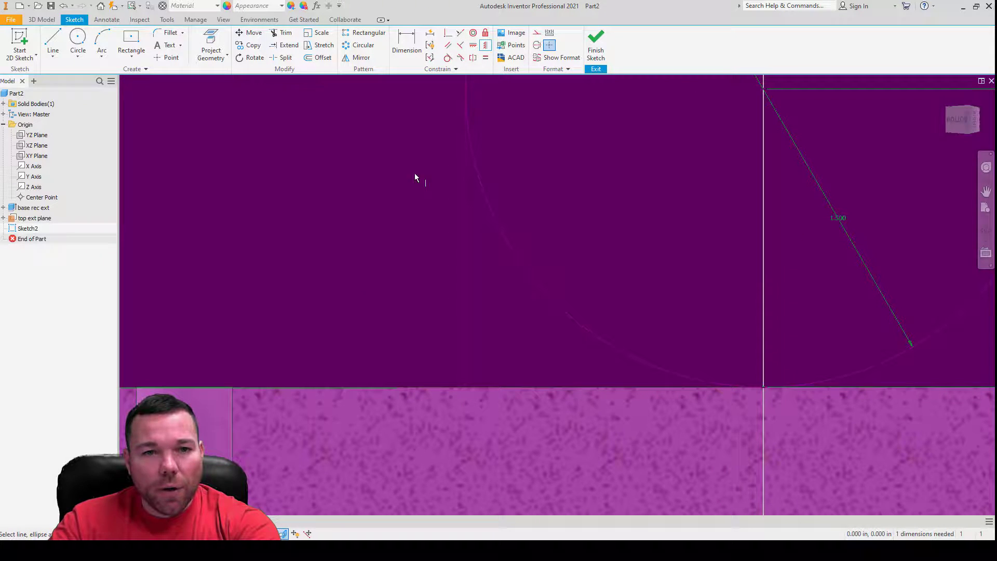
{"action": "left_click", "coordinate": [345, 387]}
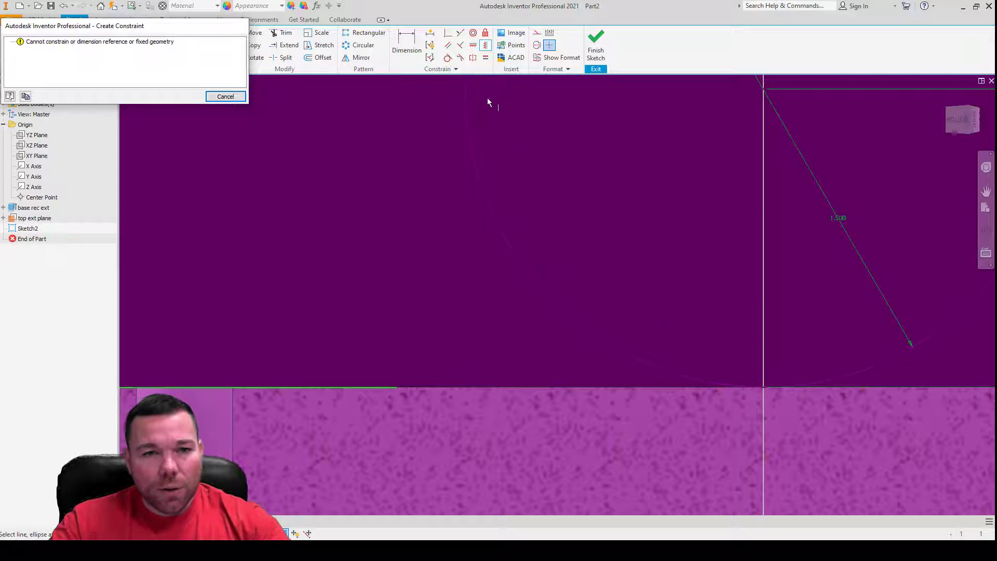
{"action": "key", "text": "Escape"}
- Try to apply a collinear constraint between the plate's projected top edge and the profile's bottom line at the circle's base
{"action": "left_click", "coordinate": [460, 32]}
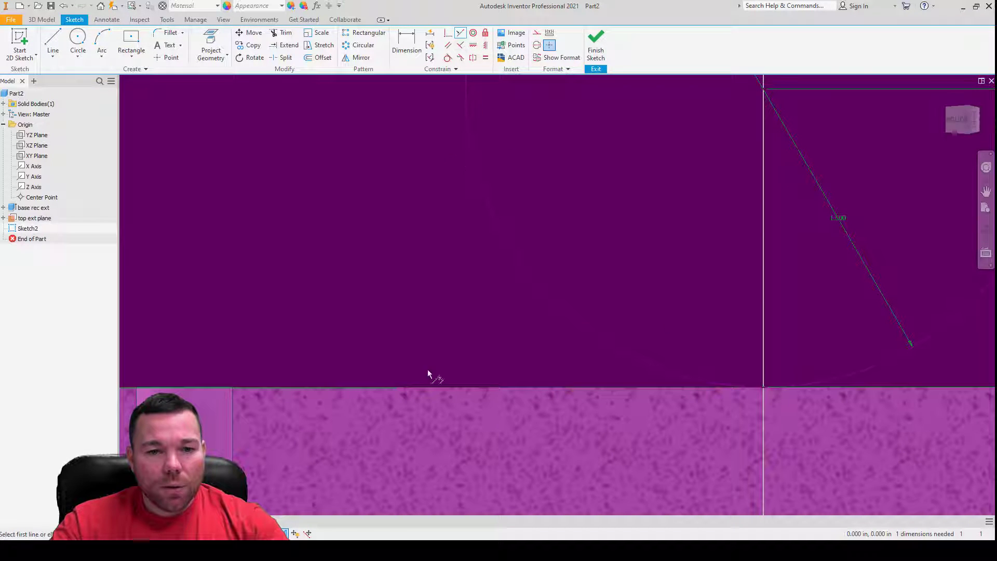
{"action": "left_click", "coordinate": [358, 387]}
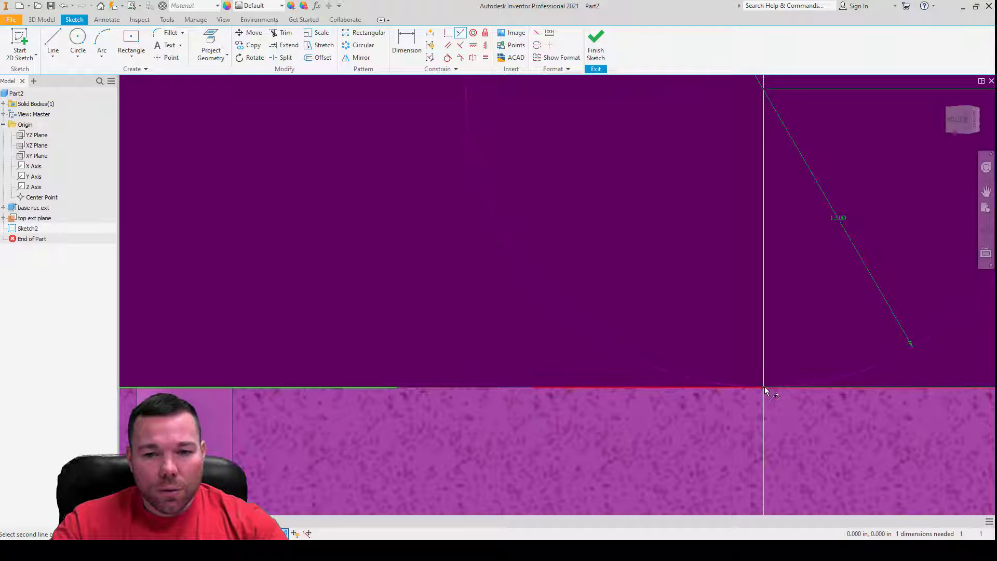
{"action": "left_click", "coordinate": [765, 388]}
{"action": "key", "text": "Escape"}
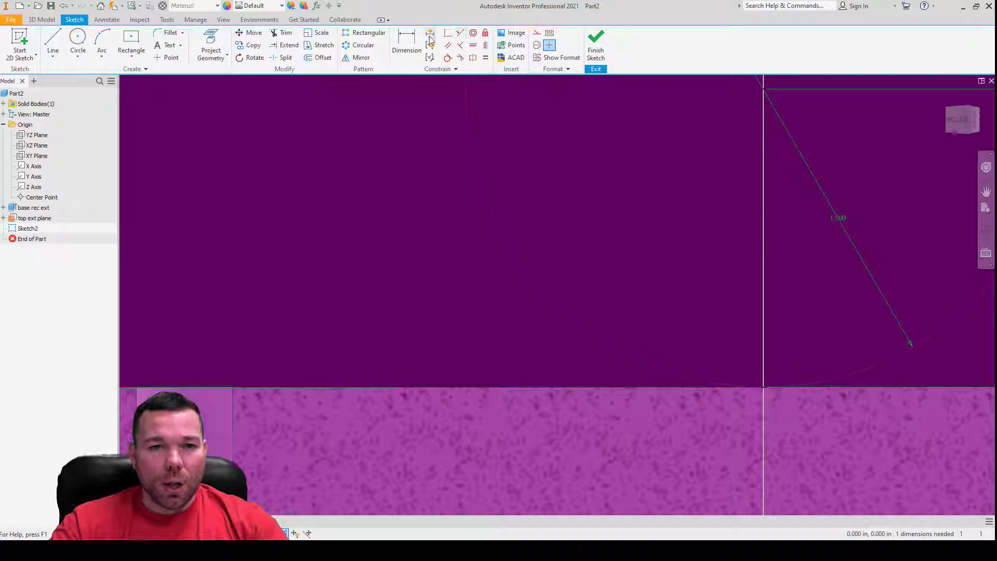
- Use Auto Dimension with dimensions and constraints enabled to fully constrain the profile sketch
{"action": "left_click", "coordinate": [430, 37]}
{"action": "left_click", "coordinate": [165, 151]}
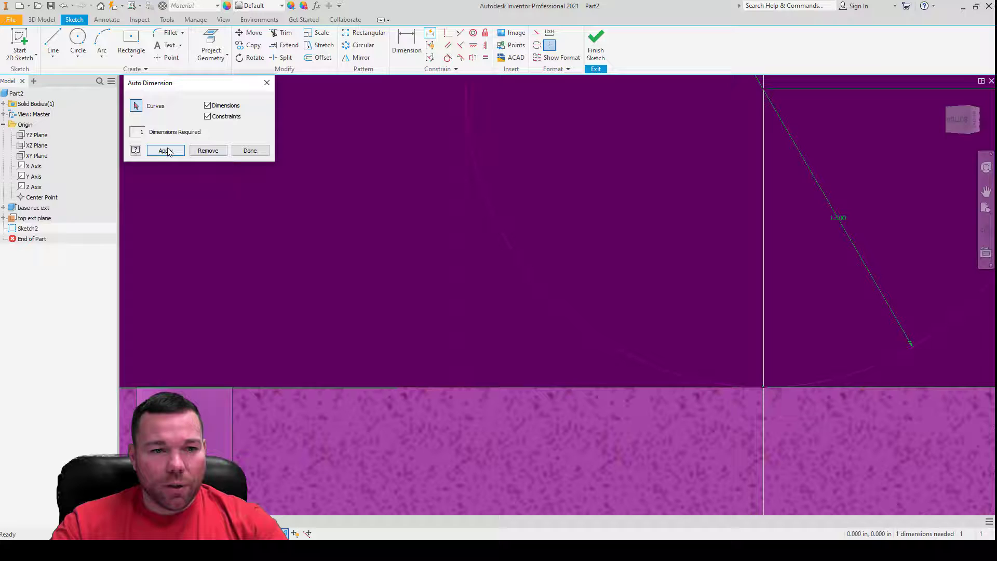
{"action": "left_click", "coordinate": [240, 154]}
{"action": "scroll", "coordinate": [566, 330], "scroll_direction": "down", "scroll_amount": 6}
{"action": "scroll", "coordinate": [575, 307], "scroll_direction": "up", "scroll_amount": 3}
{"action": "scroll", "coordinate": [571, 286], "scroll_direction": "down", "scroll_amount": 2}
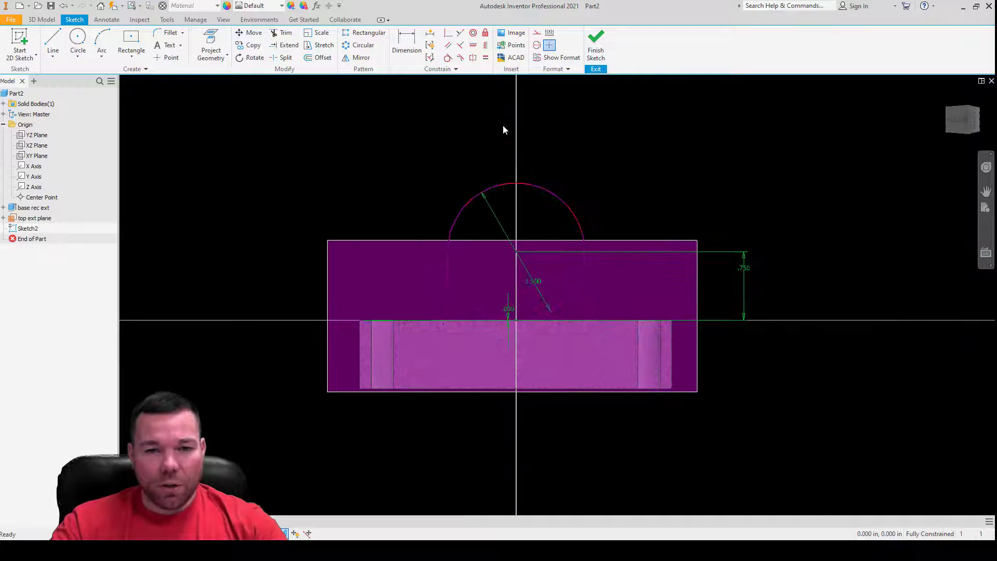
- Trim away the lower half of the 1.5 in circle between the profile's two side lines
{"action": "scroll", "coordinate": [572, 288], "scroll_direction": "up", "scroll_amount": 3}
{"action": "left_click", "coordinate": [283, 32]}
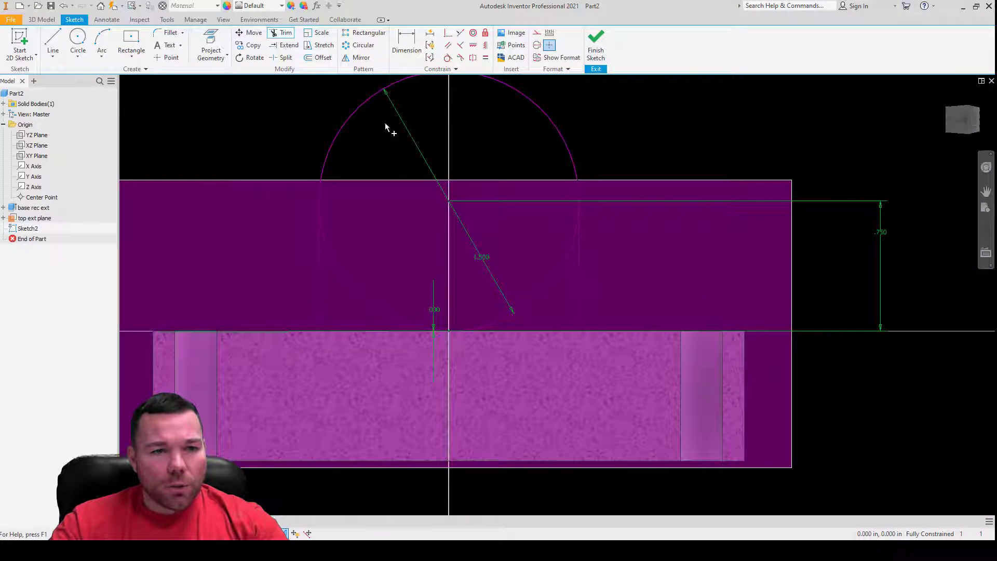
{"action": "left_click", "coordinate": [544, 296]}
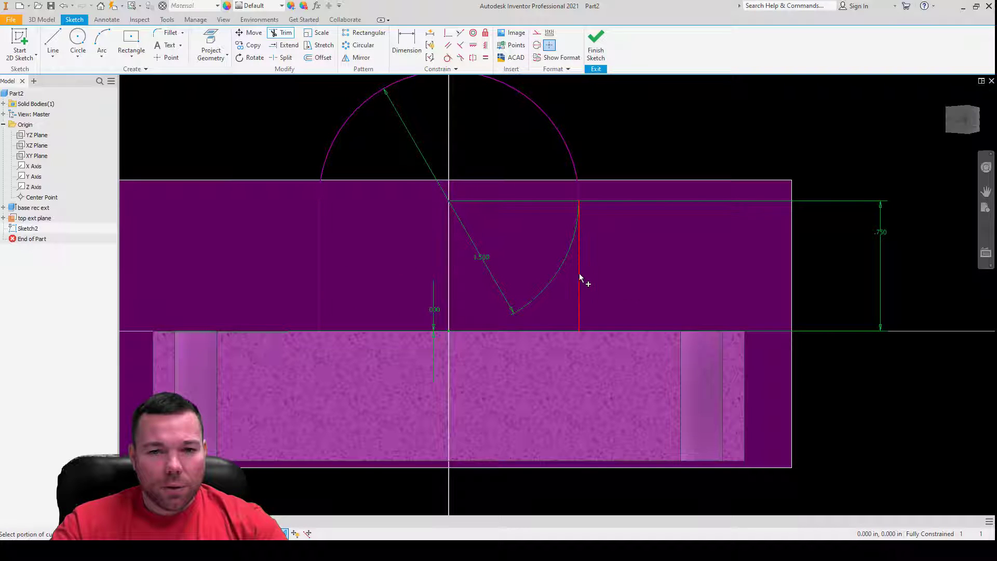
{"action": "scroll", "coordinate": [790, 325], "scroll_direction": "down", "scroll_amount": 3}
{"action": "scroll", "coordinate": [629, 223], "scroll_direction": "up", "scroll_amount": 4}
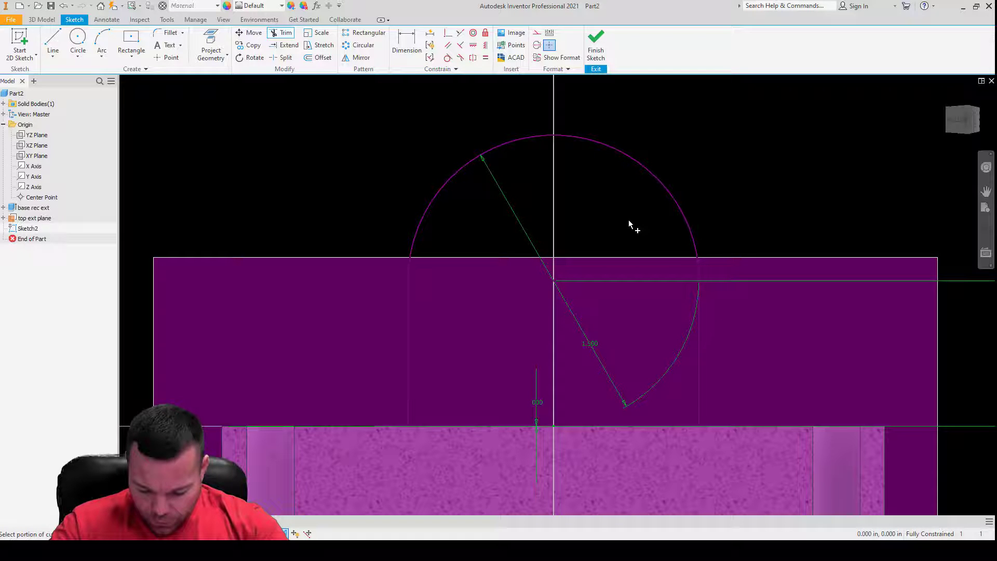
- Draw a 0.75 in diameter circle concentric with the profile's 1.5 in rounded top
{"action": "left_click", "coordinate": [78, 37]}
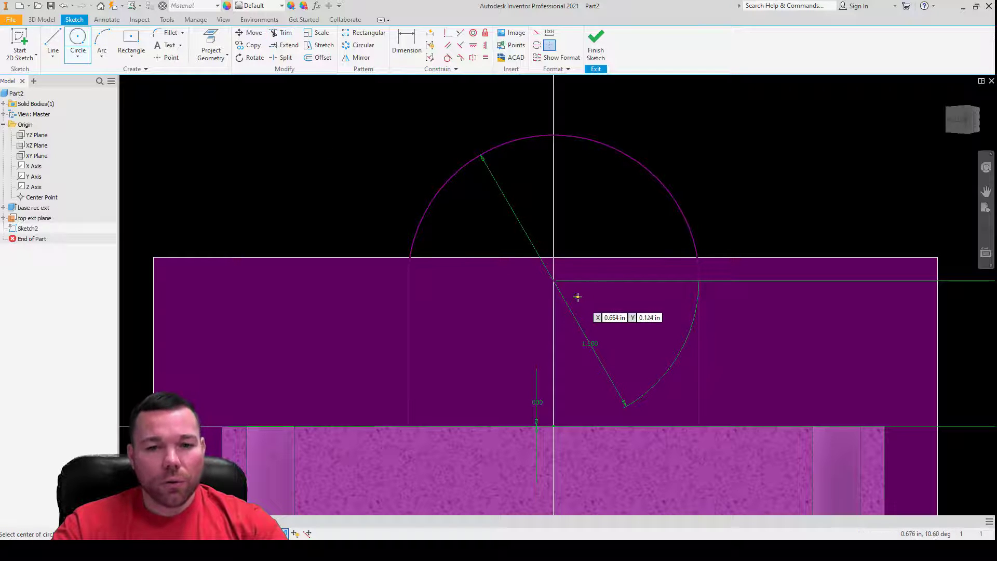
{"action": "left_click", "coordinate": [554, 281]}
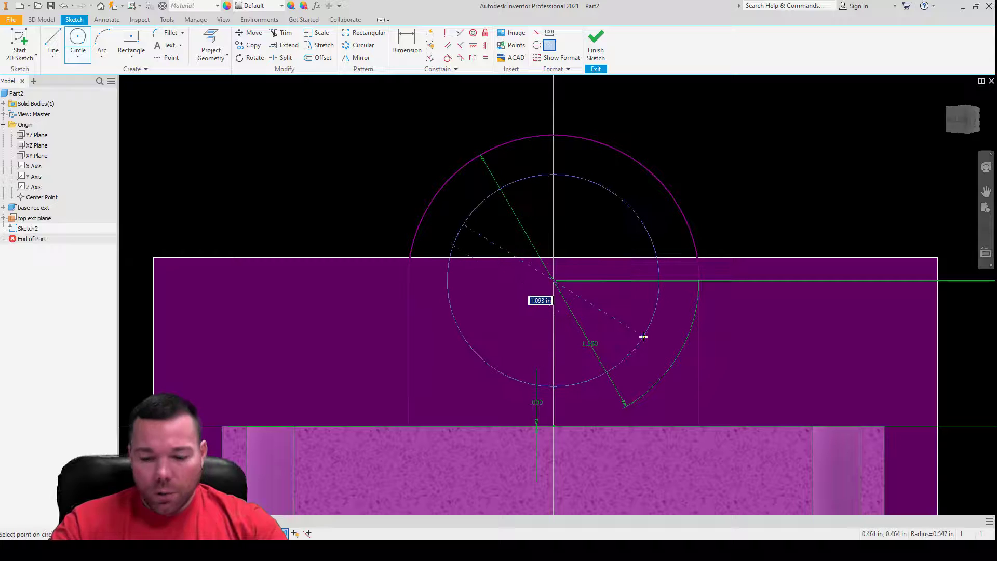
{"action": "type", "text": ".75"}
{"action": "key", "text": "Return"}
{"action": "key", "text": "Escape"}
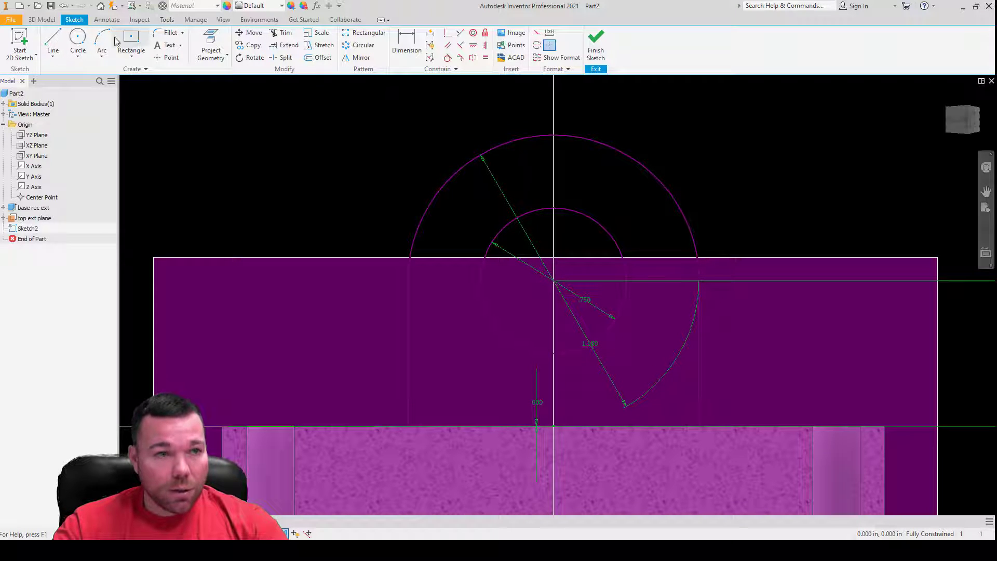
- Draw a center rectangle about 0.26 in wide centered on the profile's left side line and set its height to 0.25 in
{"action": "left_click", "coordinate": [131, 41]}
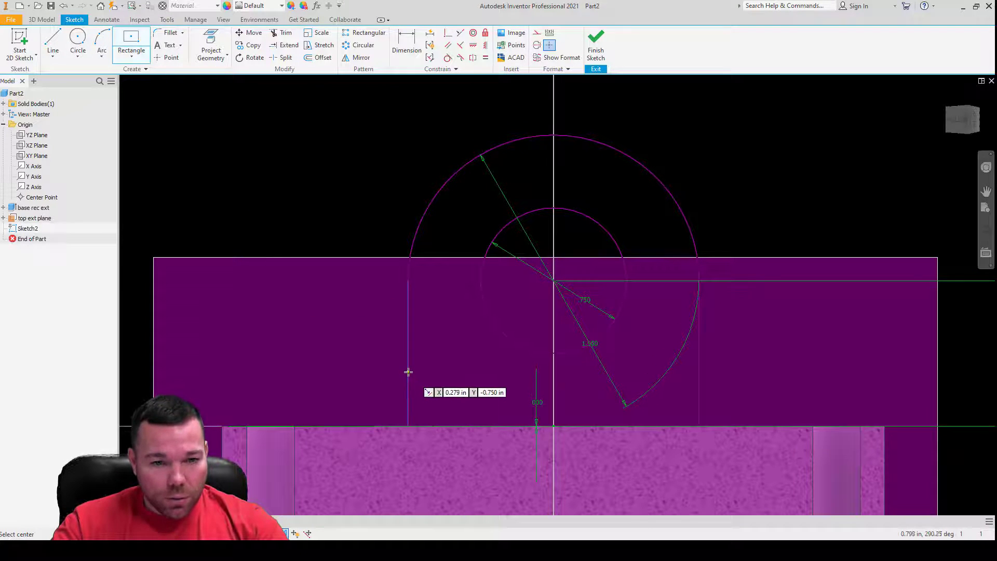
{"action": "left_click", "coordinate": [401, 355]}
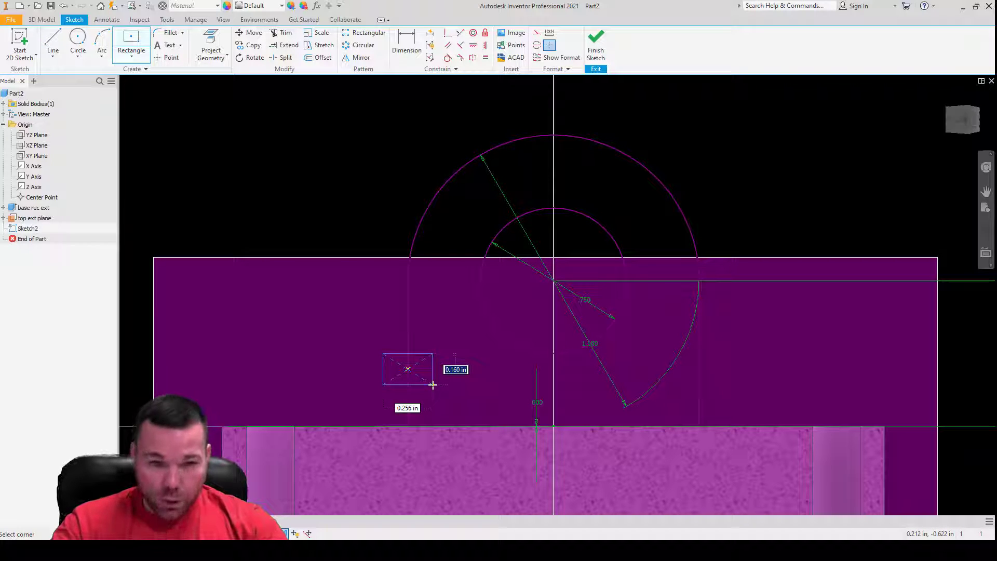
{"action": "key", "text": "Return"}
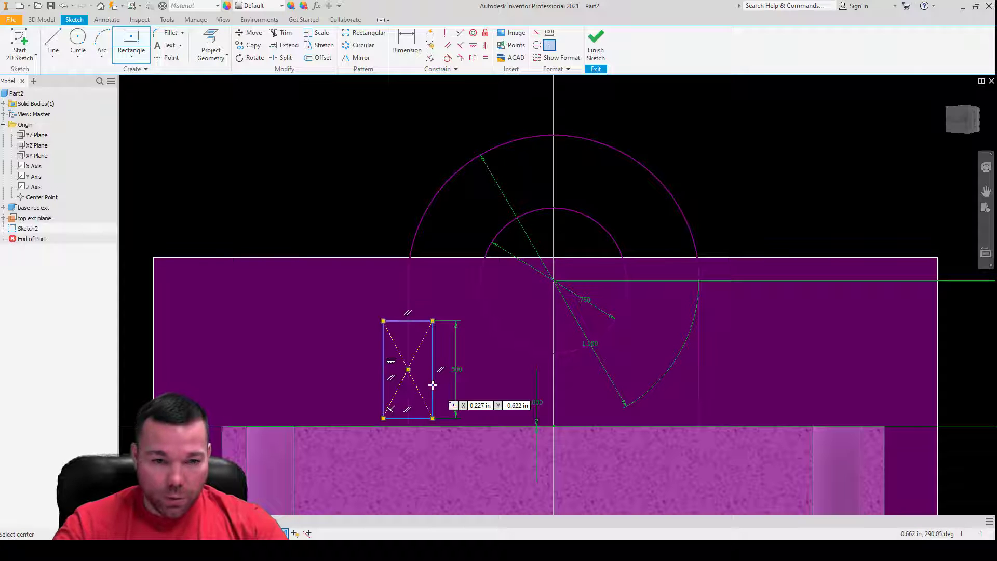
{"action": "double_click", "coordinate": [456, 371]}
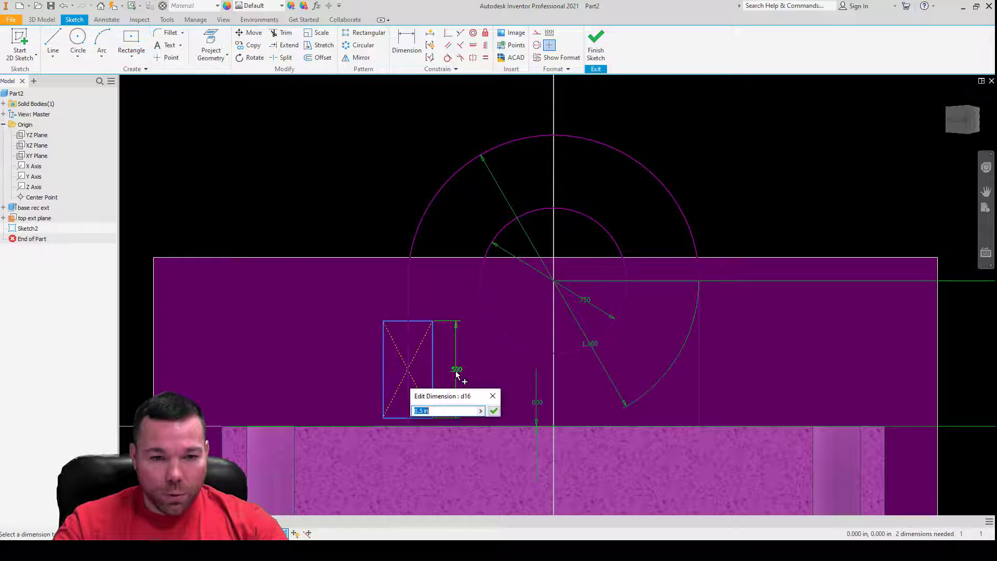
{"action": "type", "text": ".25"}
{"action": "key", "text": "Return"}
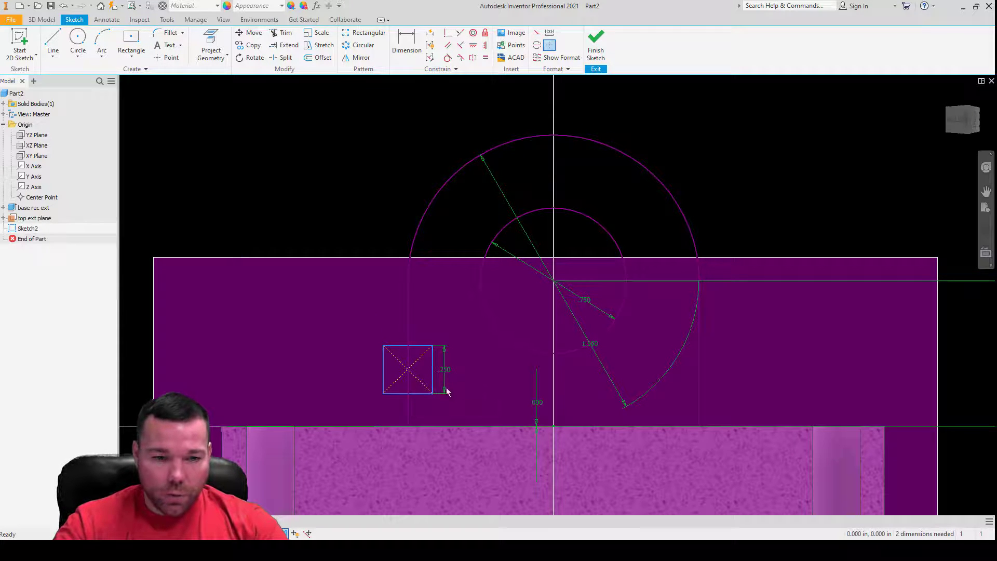
- Dimension the left rectangle's width to 0.5 in
{"action": "left_click", "coordinate": [413, 394]}
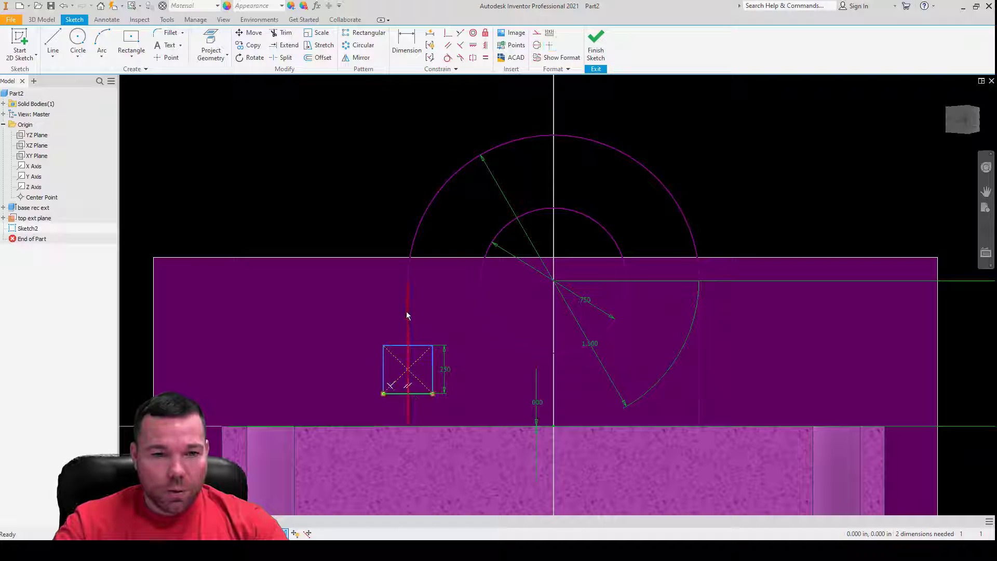
{"action": "key", "text": "d"}
{"action": "left_click", "coordinate": [391, 346]}
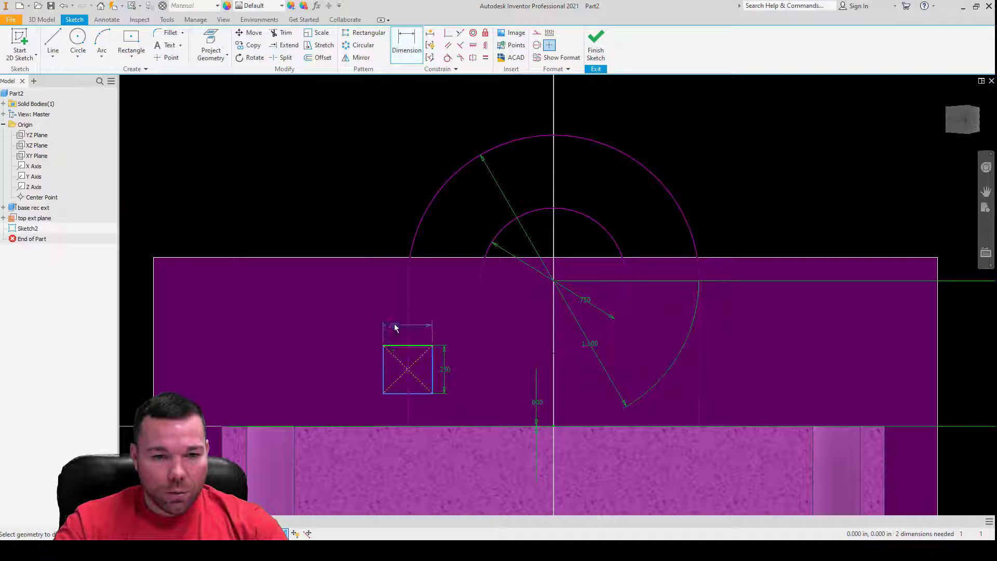
{"action": "left_click", "coordinate": [395, 326]}
{"action": "type", "text": "."}
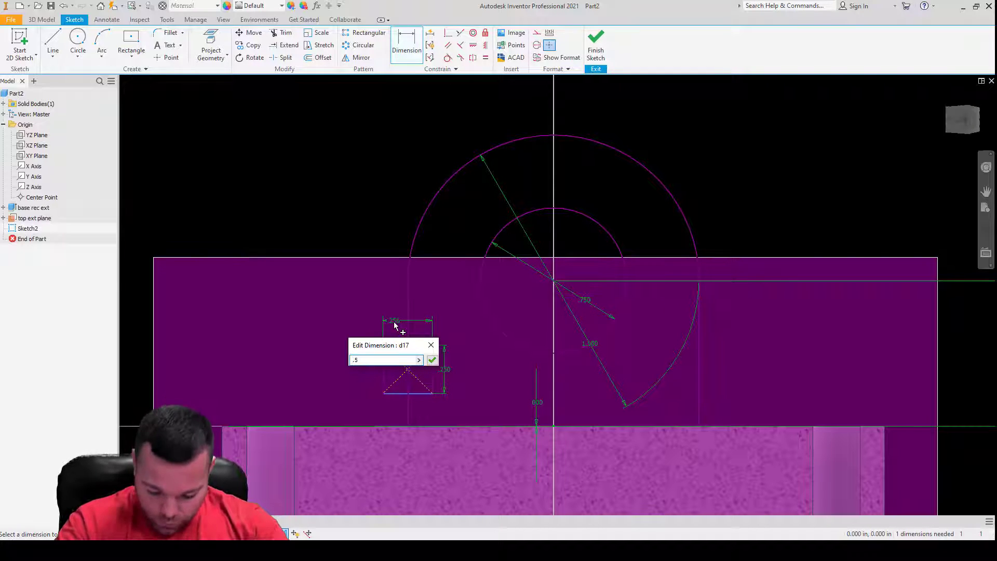
{"action": "type", "text": "5"}
{"action": "key", "text": "Return"}
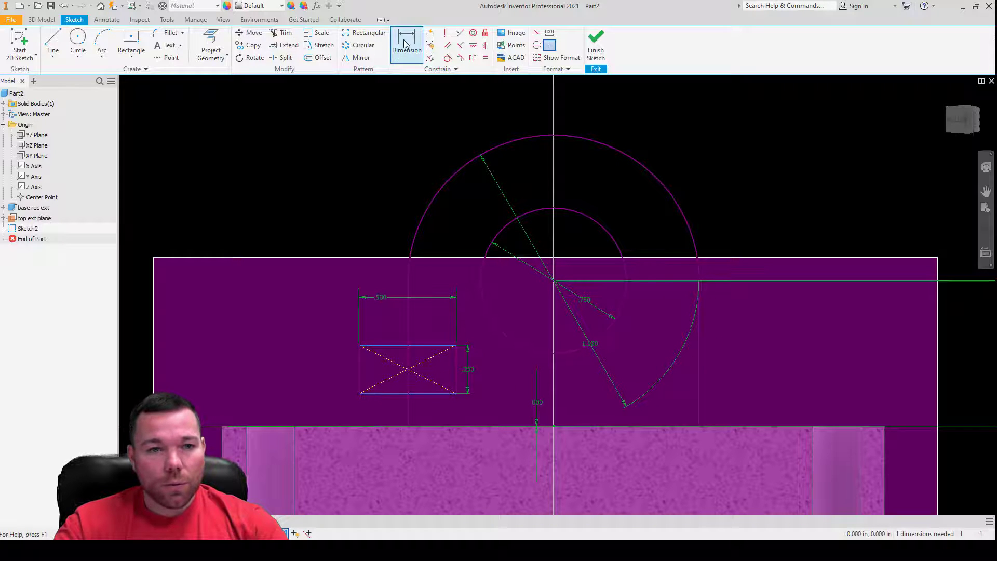
- Draw a center rectangle 0.25 in high and 0.5 in wide centered on the profile's right side line
{"action": "left_click", "coordinate": [131, 40]}
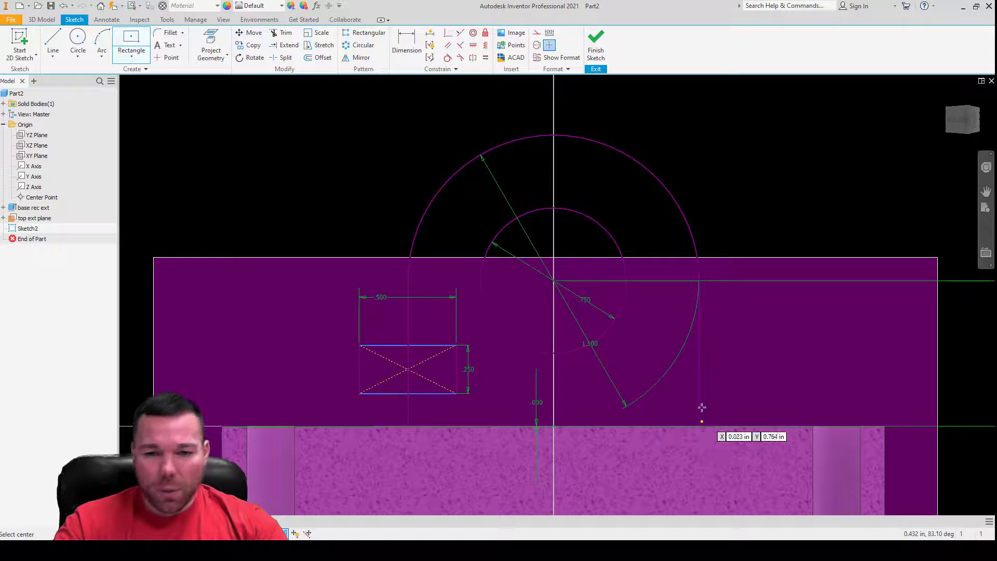
{"action": "left_click", "coordinate": [699, 362]}
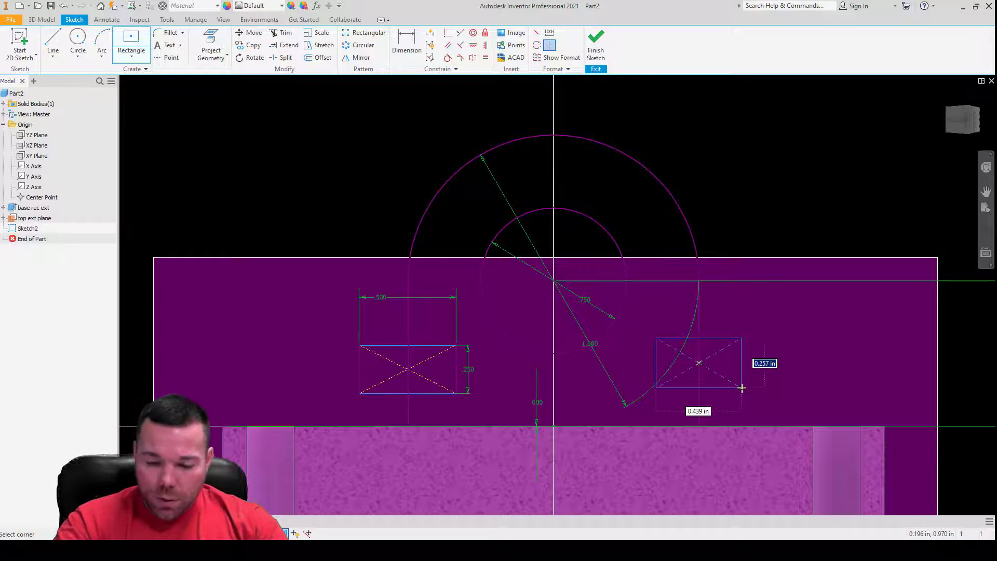
{"action": "key", "text": "BackSpace"}
{"action": "key", "text": "BackSpace"}
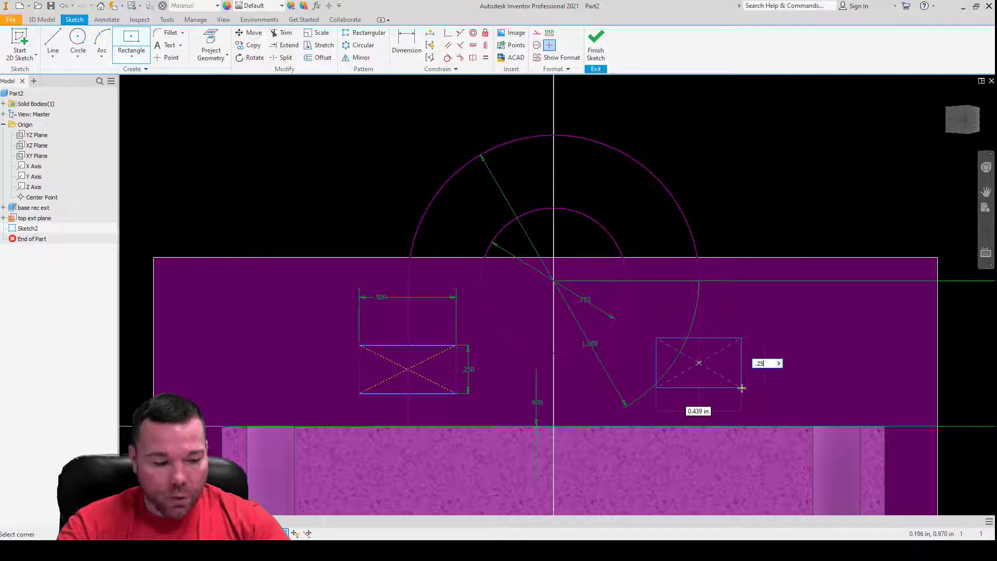
{"action": "key", "text": "Tab"}
{"action": "type", "text": ".5"}
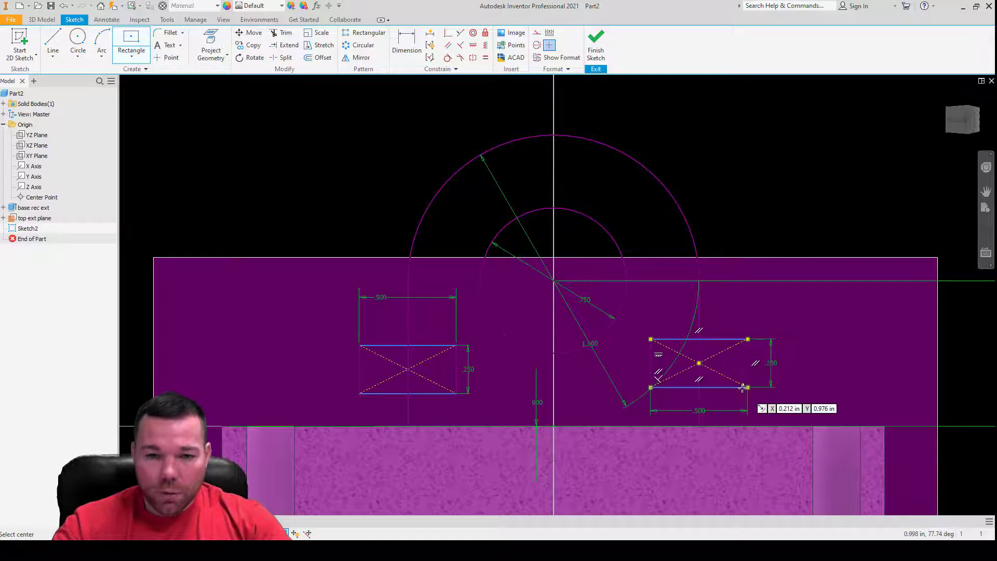
{"action": "key", "text": "Return"}
- Dimension the bottom edges of both rectangles 0.25 in above the plate's top edge
{"action": "left_click", "coordinate": [420, 43]}
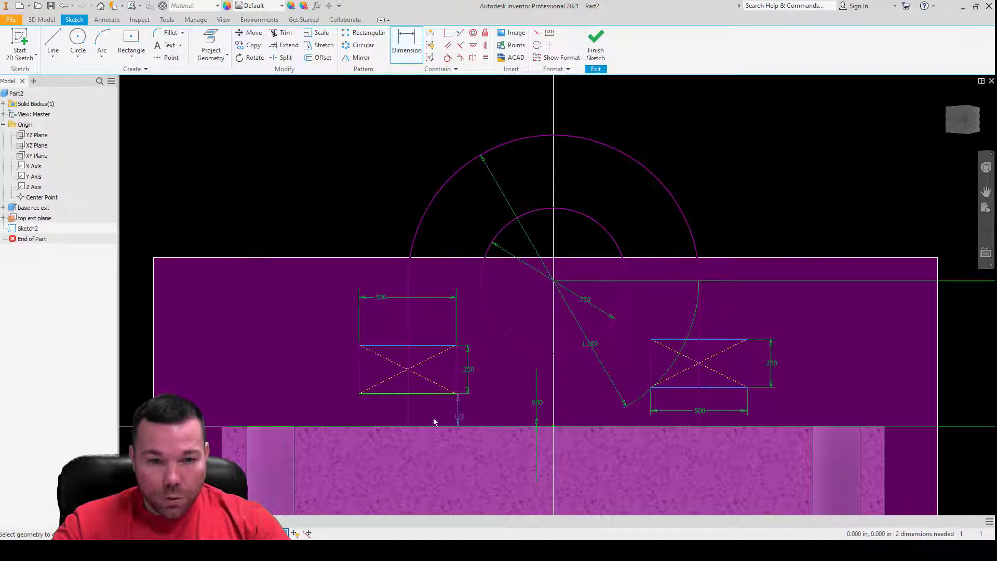
{"action": "left_click", "coordinate": [347, 390]}
{"action": "type", "text": ".25"}
{"action": "key", "text": "Return"}
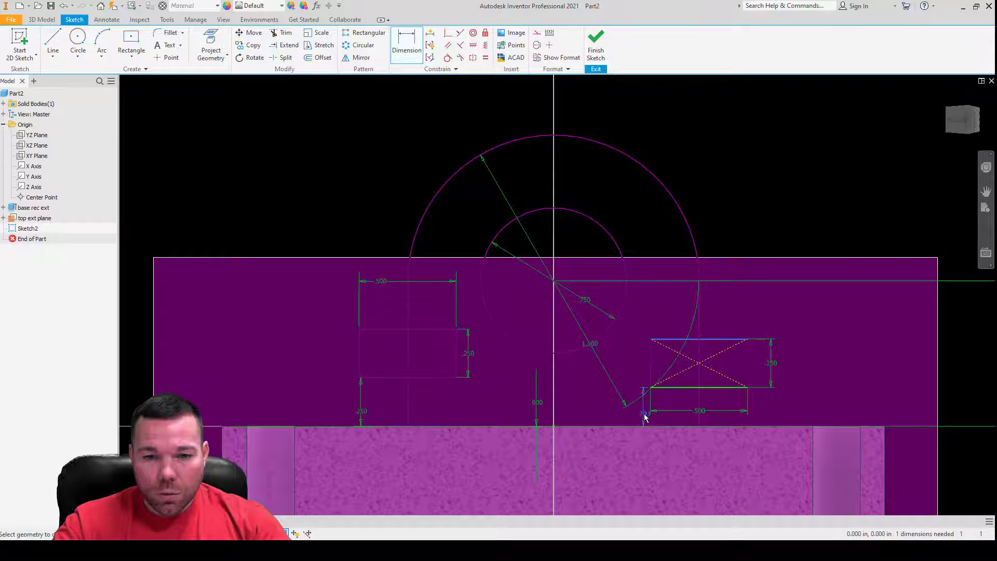
{"action": "left_click", "coordinate": [777, 410]}
{"action": "type", "text": ".25"}
{"action": "key", "text": "Return"}
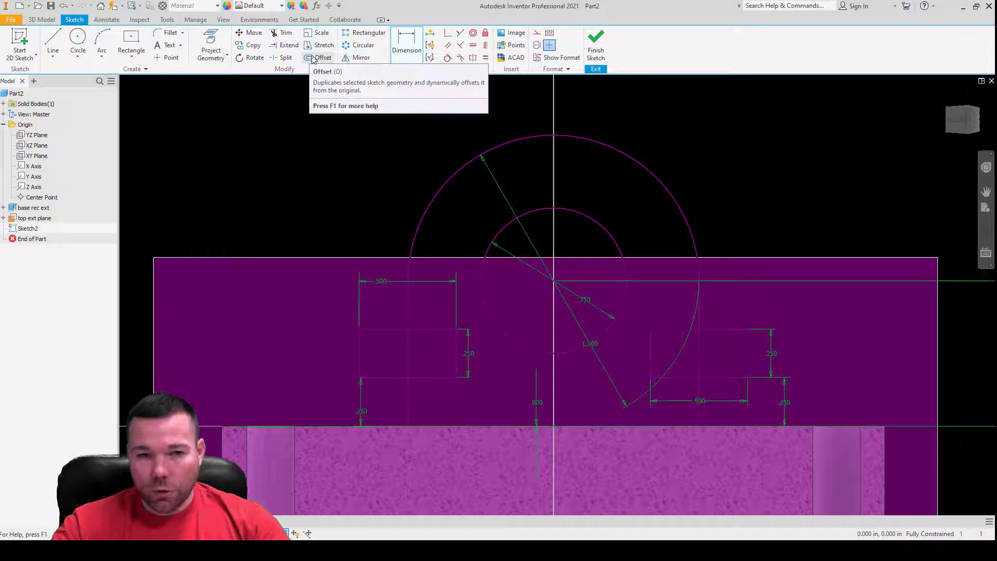
- Trim away the half of the left rectangle outside the profile and the side line across it, and delete its outer vertical edge
{"action": "left_click", "coordinate": [285, 34]}
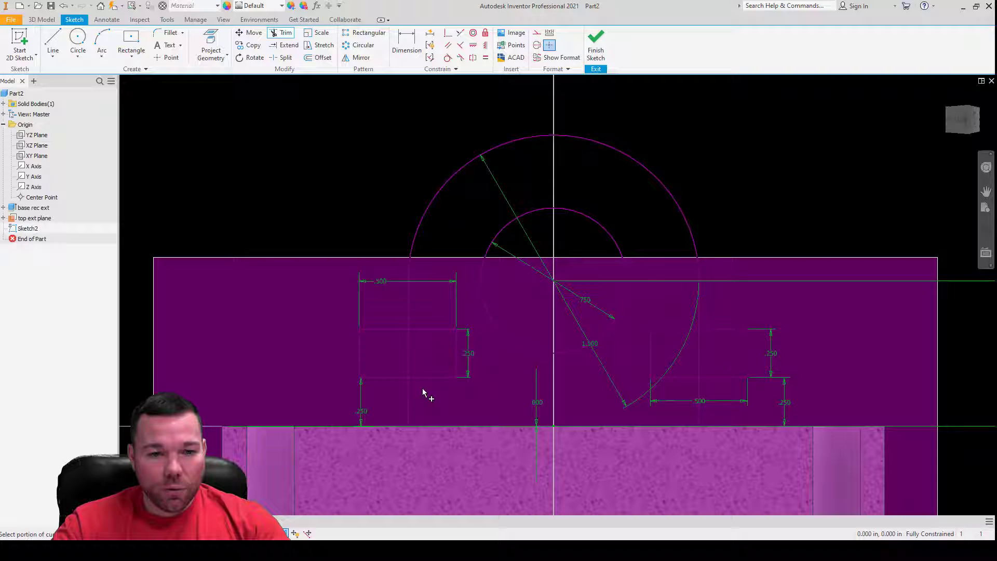
{"action": "left_click", "coordinate": [385, 375]}
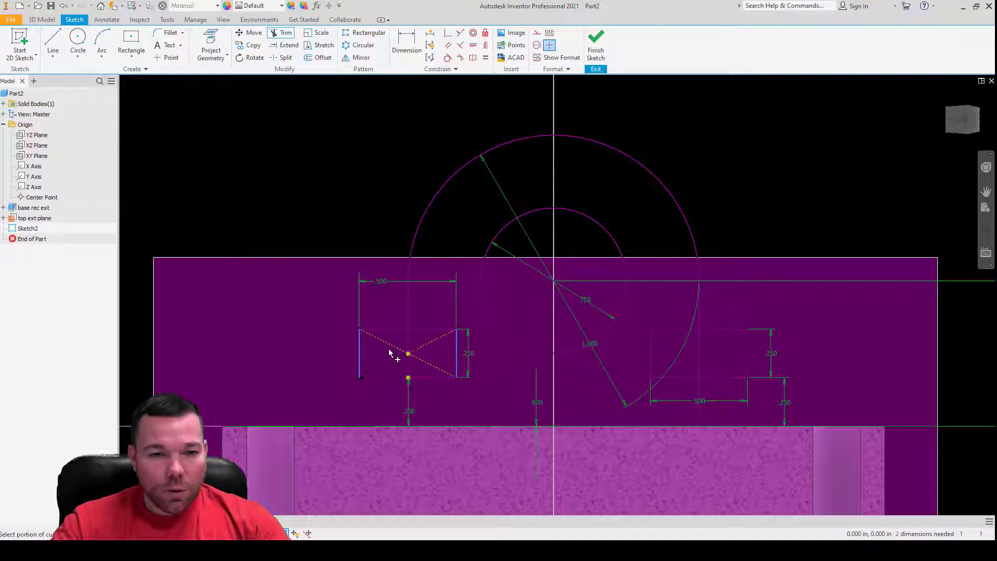
{"action": "left_click", "coordinate": [389, 352]}
{"action": "left_click", "coordinate": [408, 341]}
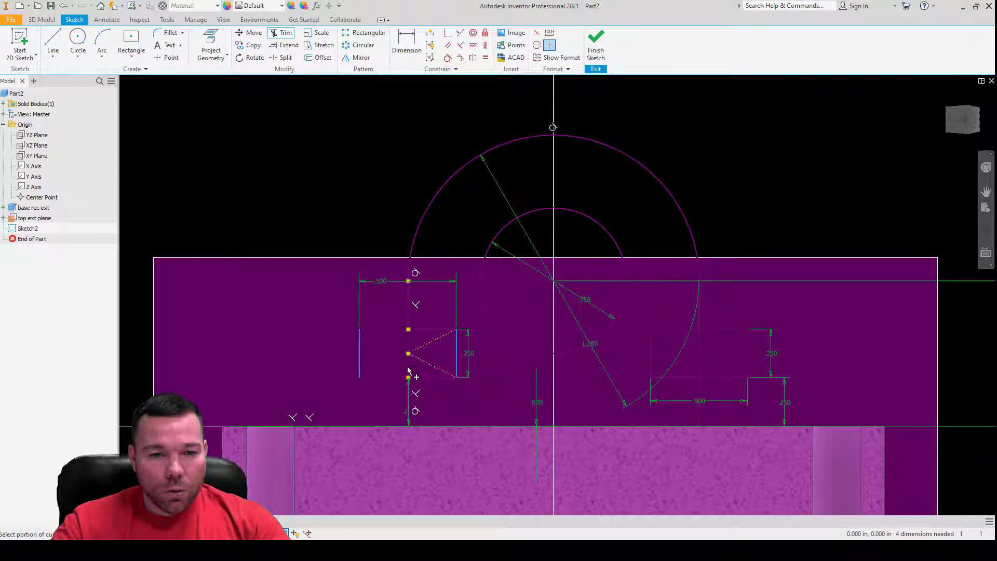
{"action": "left_click", "coordinate": [360, 348]}
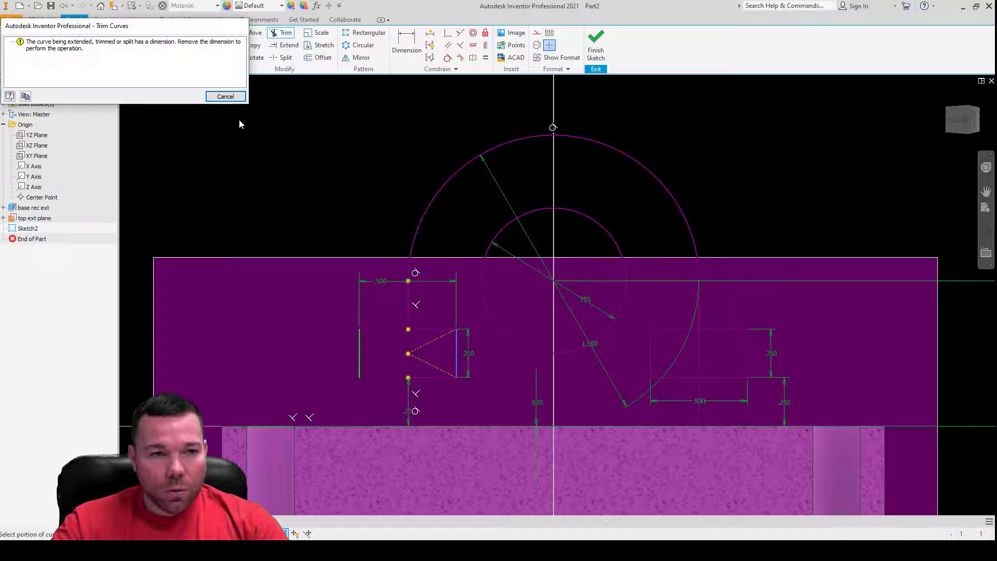
{"action": "left_click", "coordinate": [225, 97]}
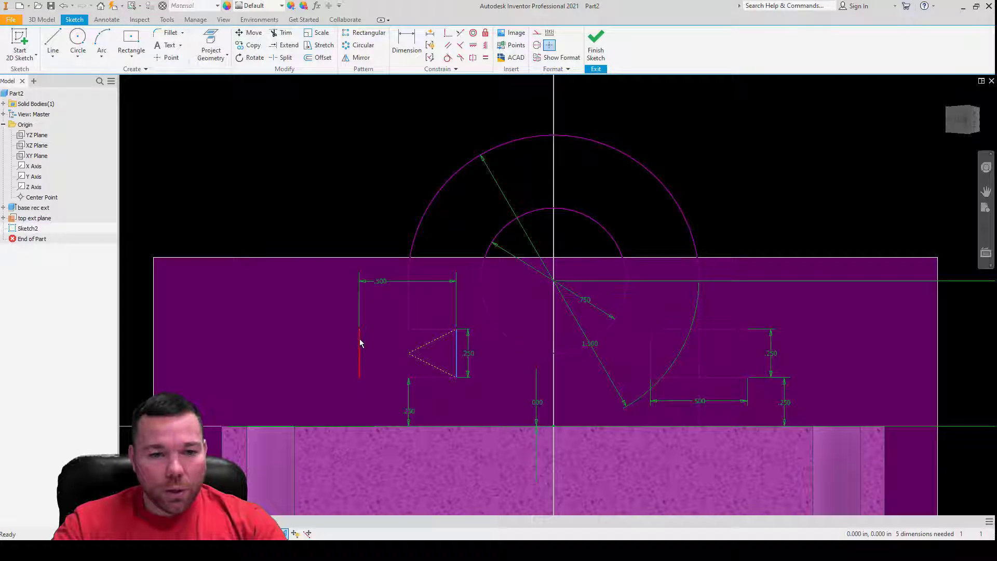
{"action": "left_click", "coordinate": [360, 339]}
{"action": "key", "text": "Delete"}
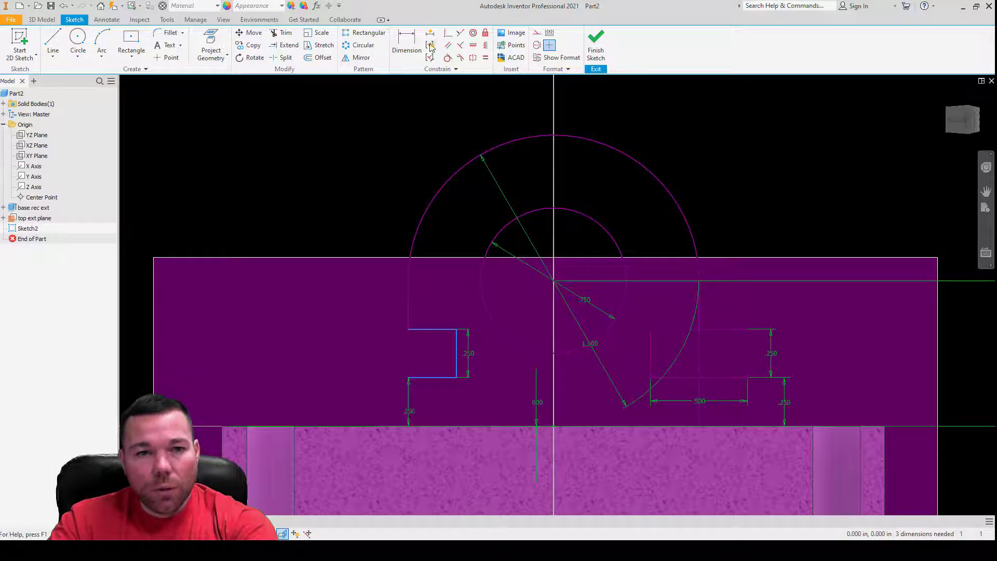
- Trim the outer halves of the right rectangle's horizontal edges and the profile's side line crossing that rectangle
{"action": "left_click", "coordinate": [284, 32]}
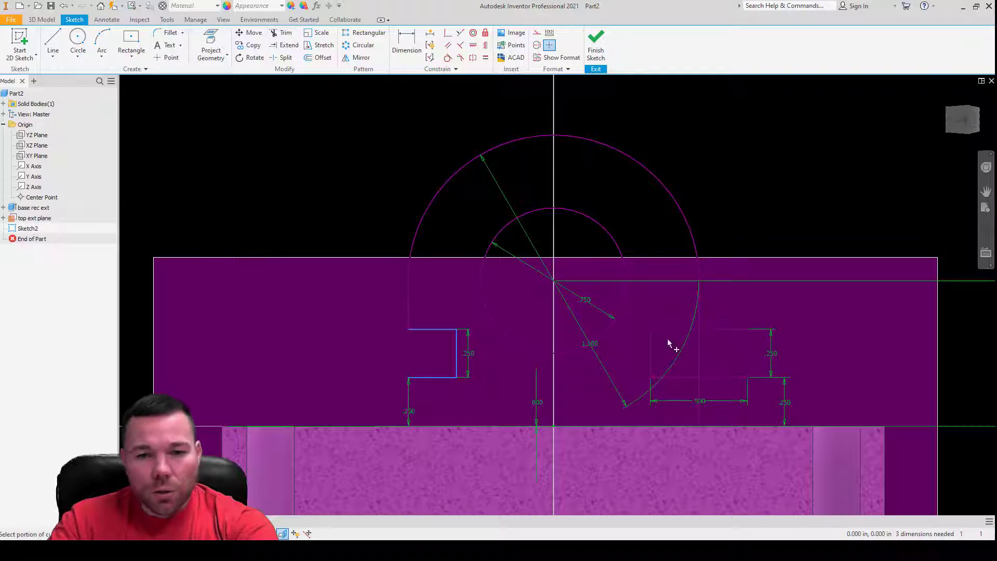
{"action": "left_click", "coordinate": [716, 331]}
{"action": "left_click", "coordinate": [720, 380]}
{"action": "left_click", "coordinate": [745, 349]}
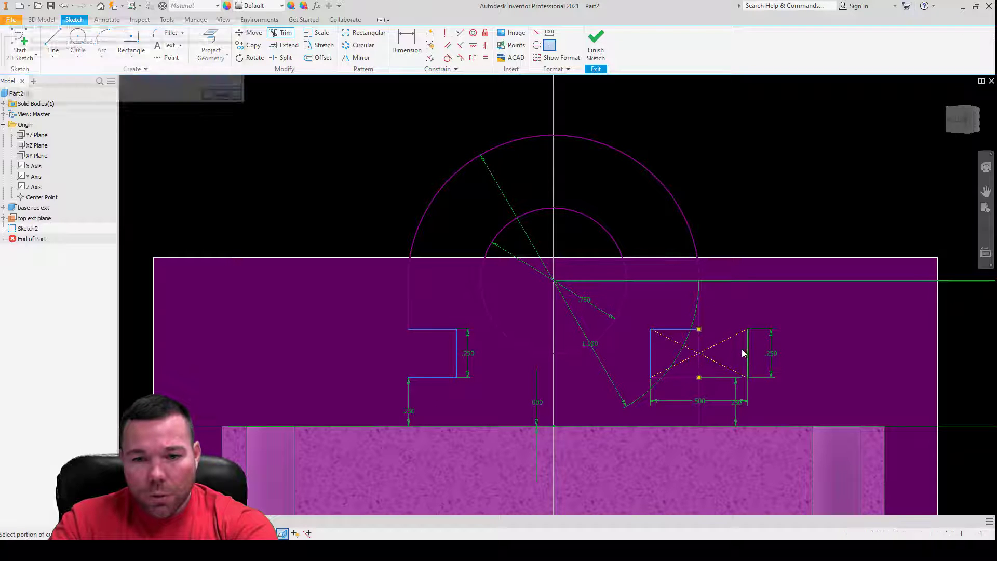
{"action": "key", "text": "Escape"}
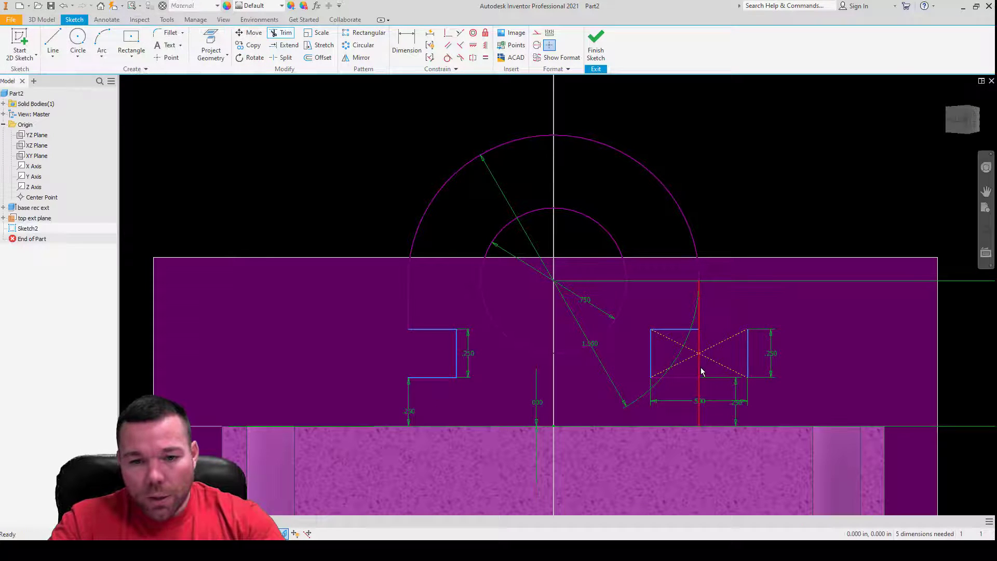
{"action": "left_click", "coordinate": [283, 34]}
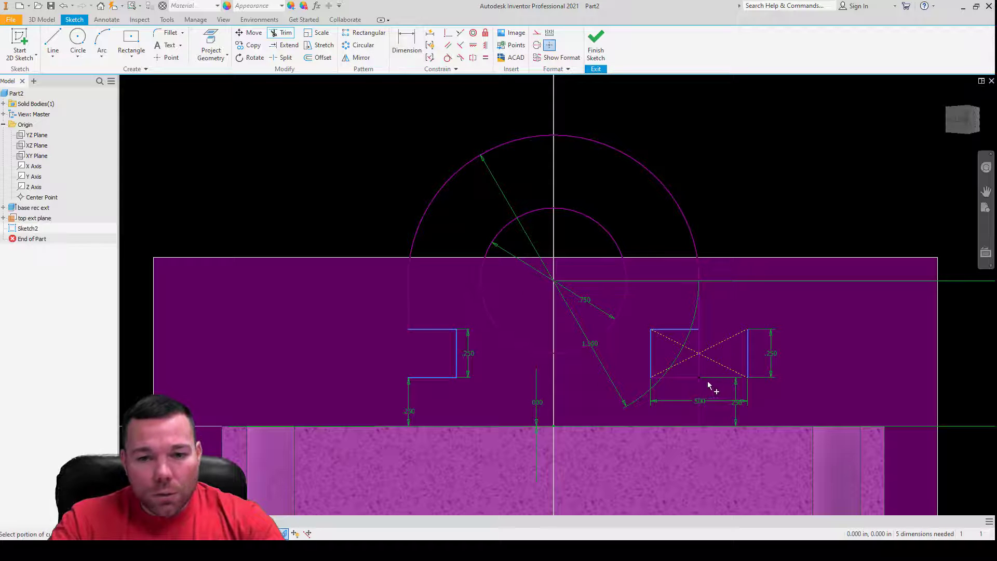
{"action": "left_click", "coordinate": [700, 370]}
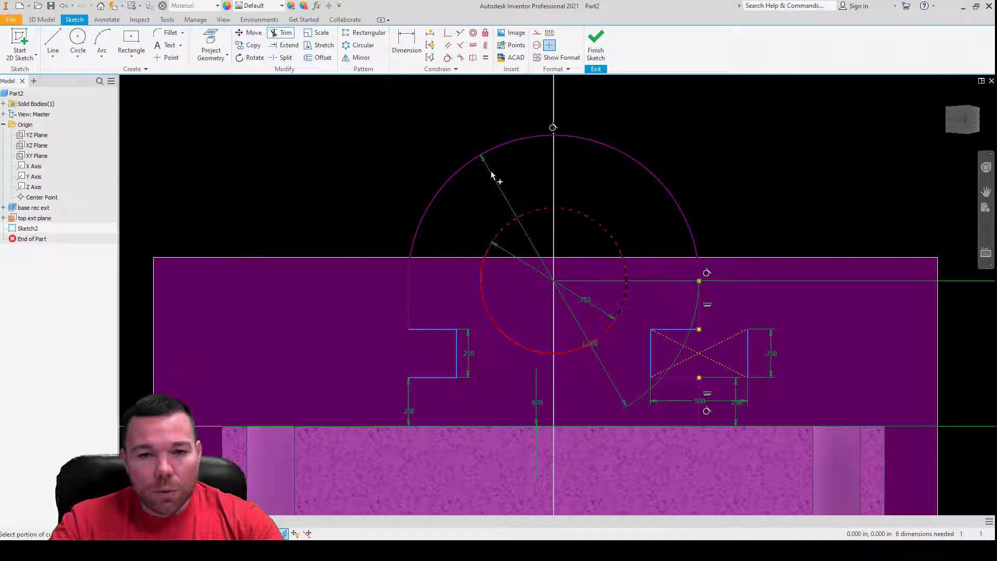
{"action": "key", "text": "Escape"}
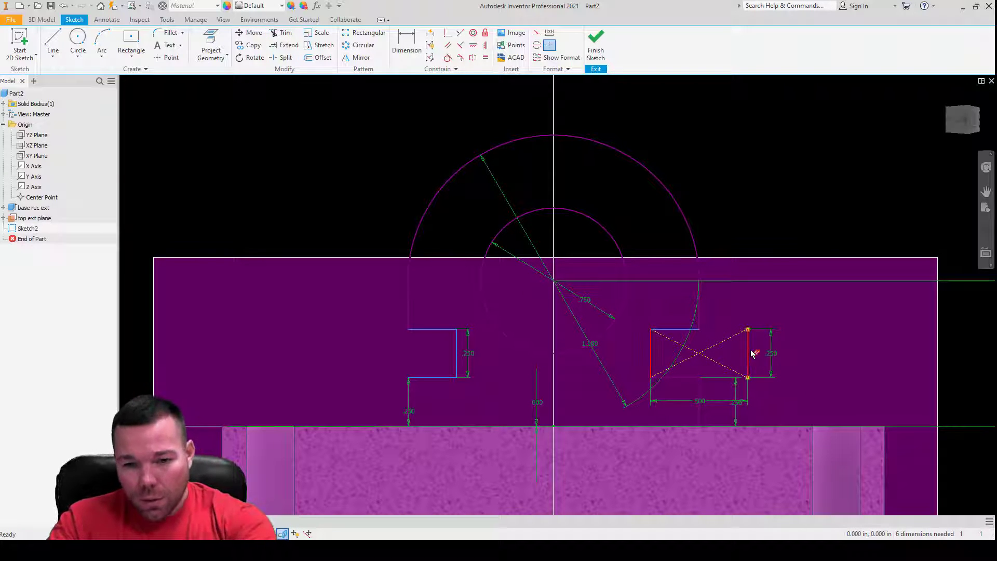
- Delete the right rectangle's outer vertical edge and its diagonal construction lines
{"action": "left_click", "coordinate": [751, 350]}
{"action": "left_click", "coordinate": [718, 345]}
{"action": "key", "text": "Delete"}
{"action": "left_click", "coordinate": [720, 361]}
{"action": "key", "text": "Delete"}
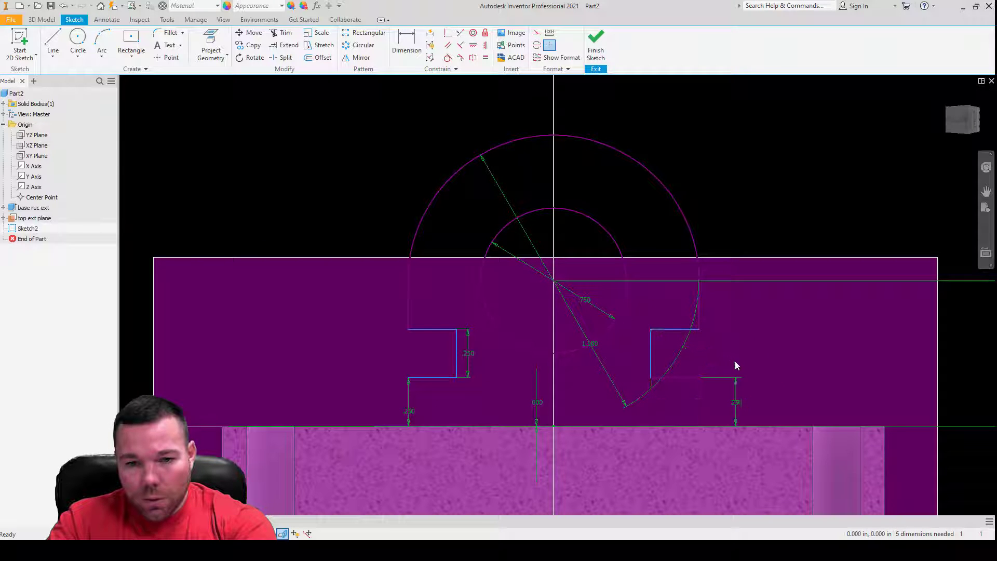
- Dimension the left notch's horizontal depth at 0.25 in
{"action": "key", "text": "d"}
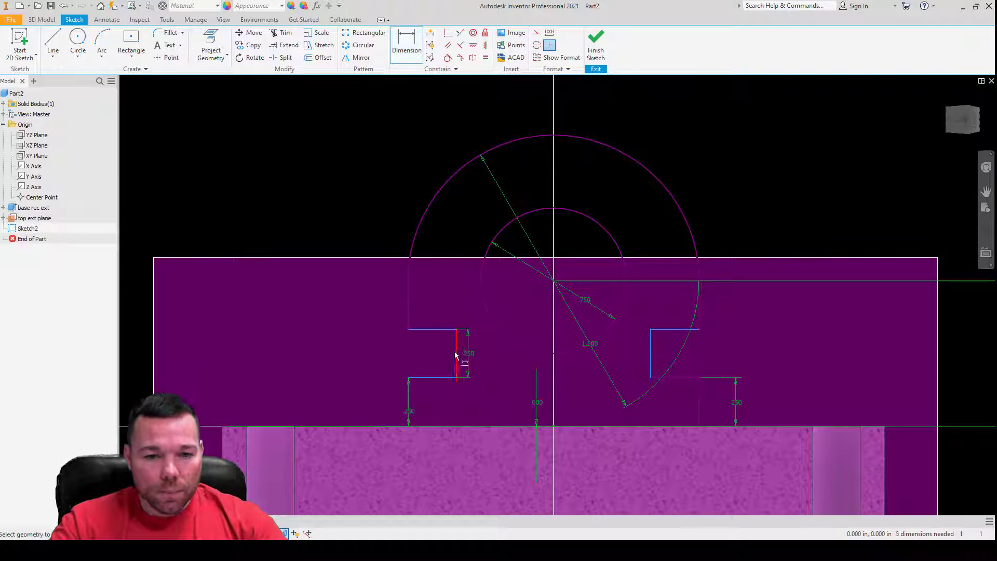
{"action": "left_click", "coordinate": [433, 330]}
{"action": "left_click", "coordinate": [435, 344]}
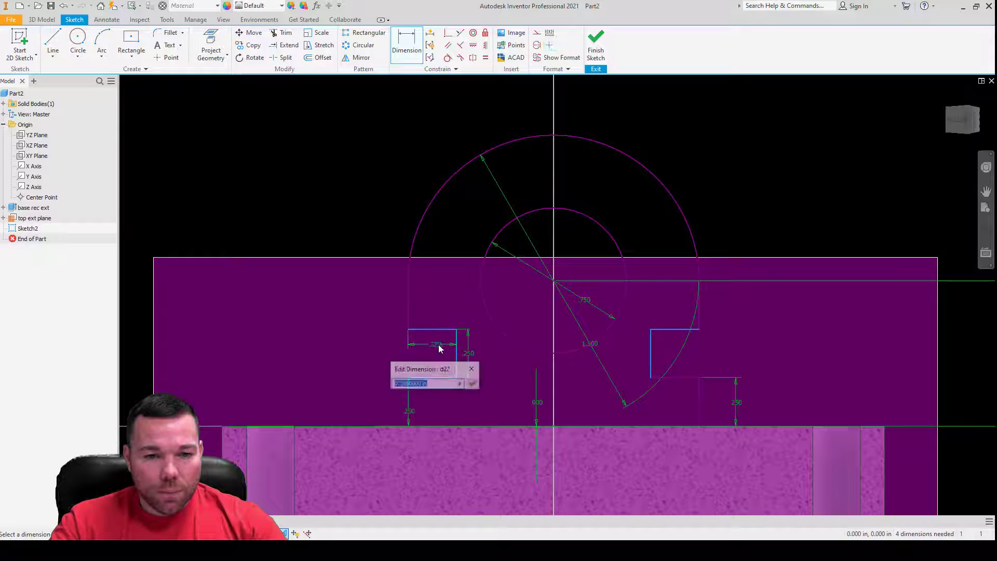
{"action": "key", "text": "Return"}
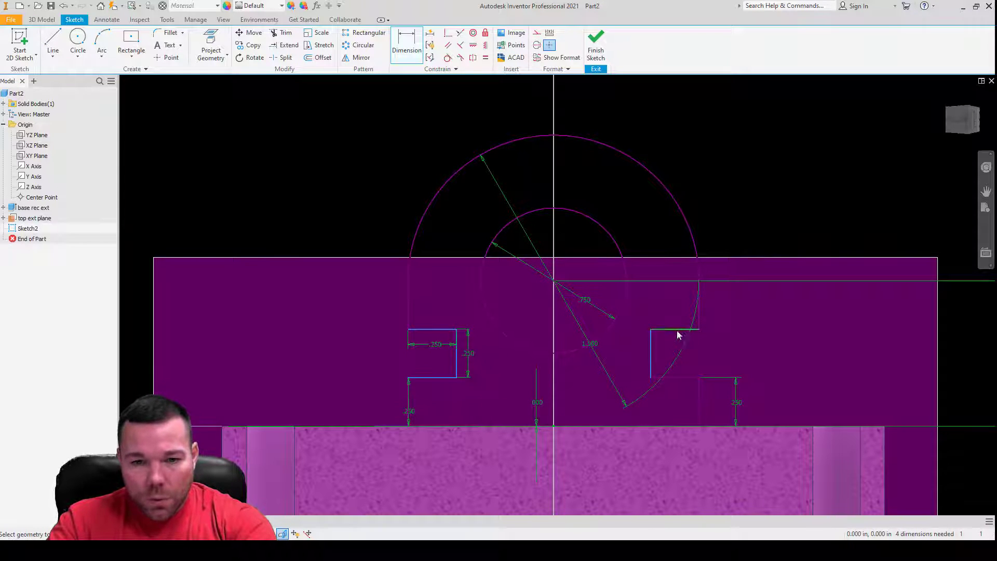
- Dimension the right notch 0.25 in deep and 0.25 in high
{"action": "left_click", "coordinate": [676, 353]}
{"action": "key", "text": "Return"}
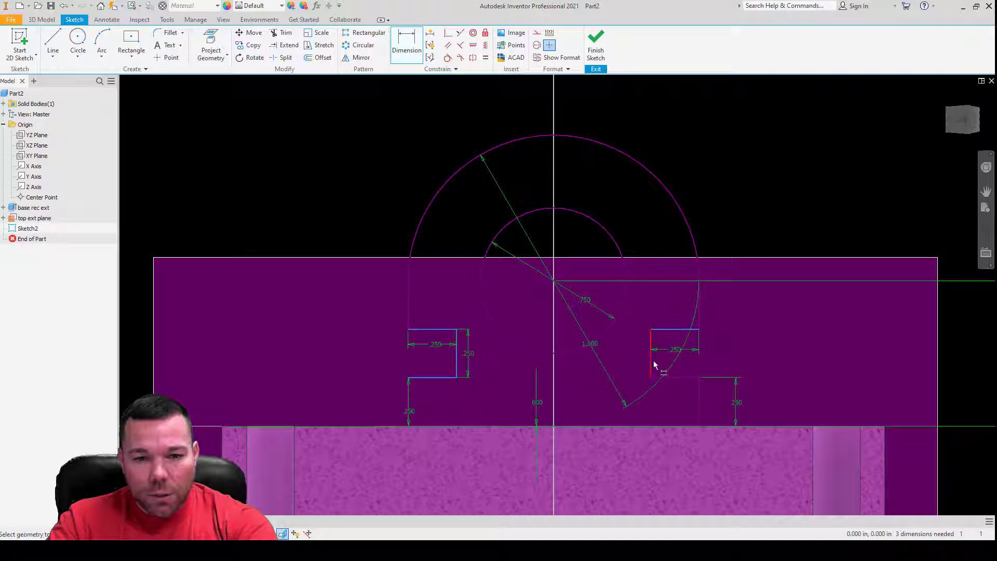
{"action": "left_click", "coordinate": [755, 358]}
{"action": "key", "text": "Return"}
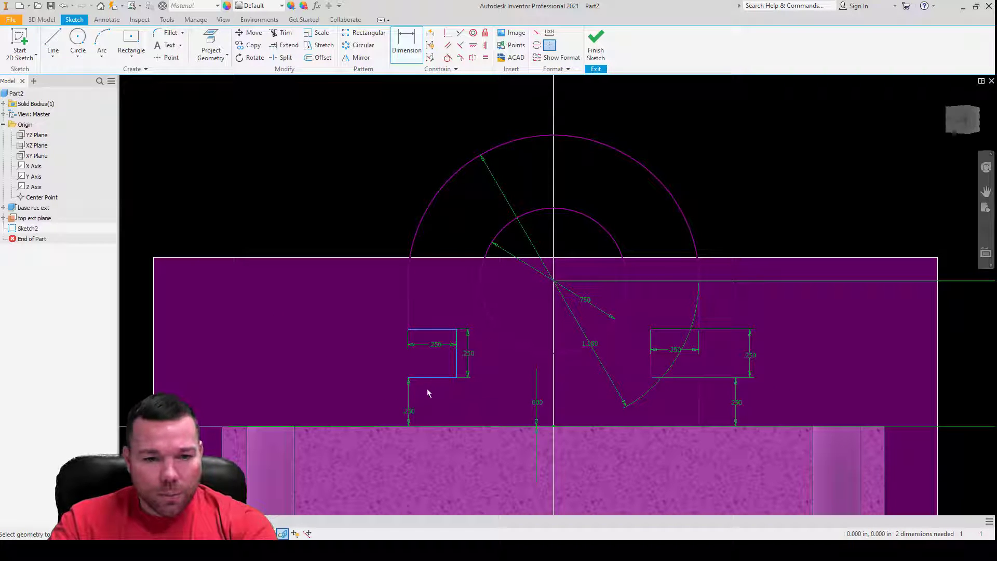
- Apply Auto Dimension with dimensions and constraints to fully constrain the profile, and finish the sketch
{"action": "left_click", "coordinate": [431, 33]}
{"action": "left_click", "coordinate": [176, 152]}
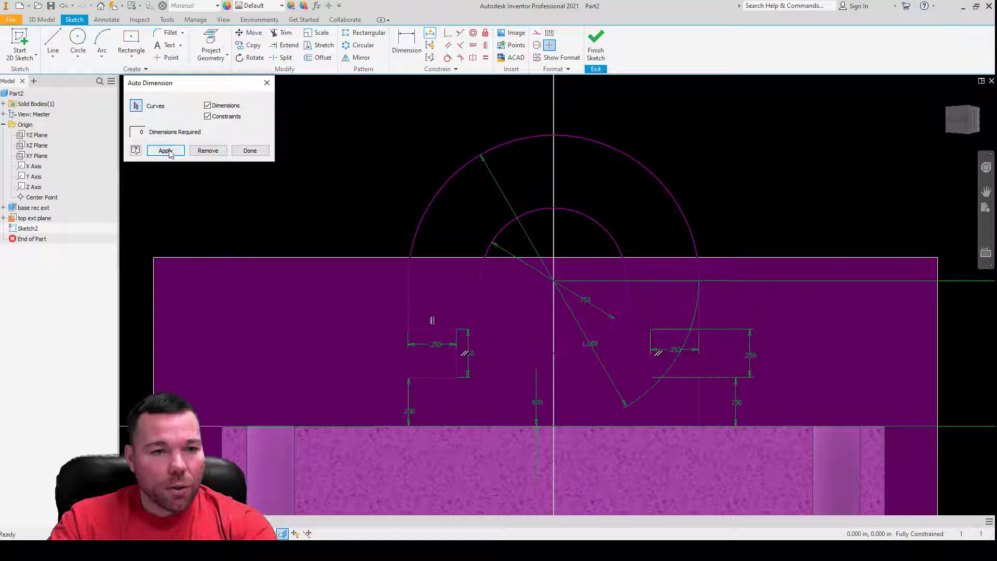
{"action": "left_click", "coordinate": [250, 151]}
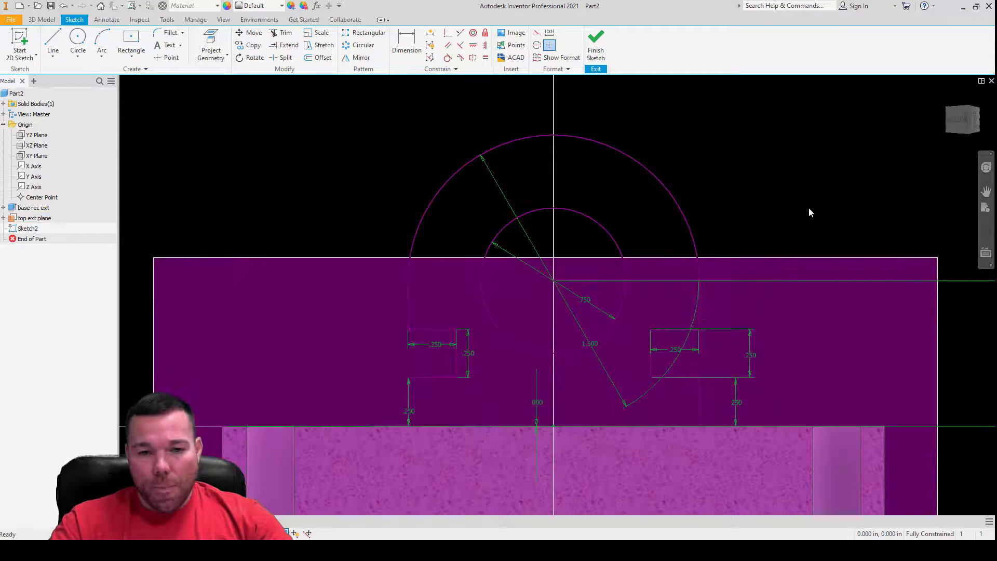
{"action": "middle_click_drag", "start_coordinate": [809, 207], "coordinate": [757, 198], "text": "shift"}
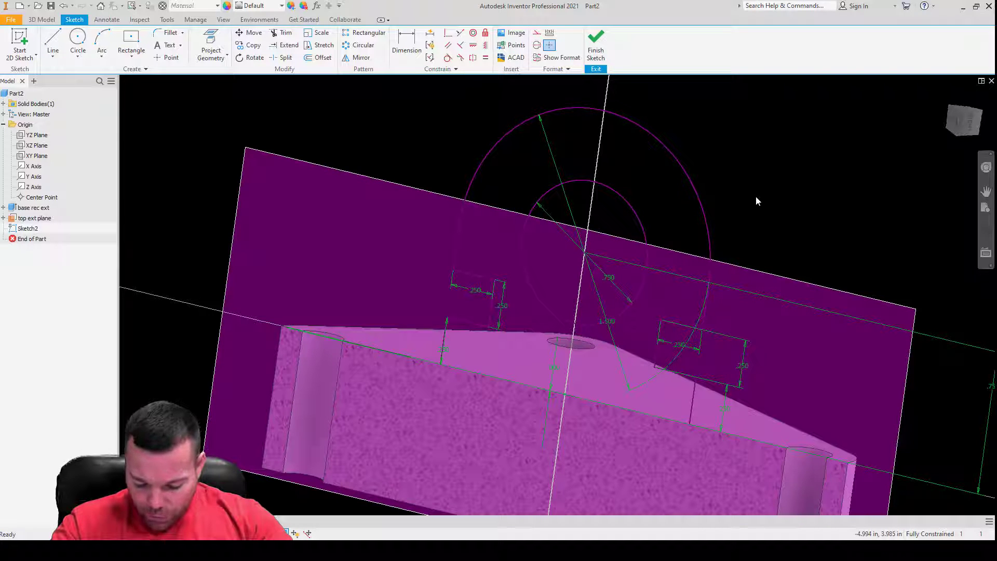
{"action": "middle_click_drag", "start_coordinate": [842, 207], "coordinate": [754, 213], "text": "shift"}
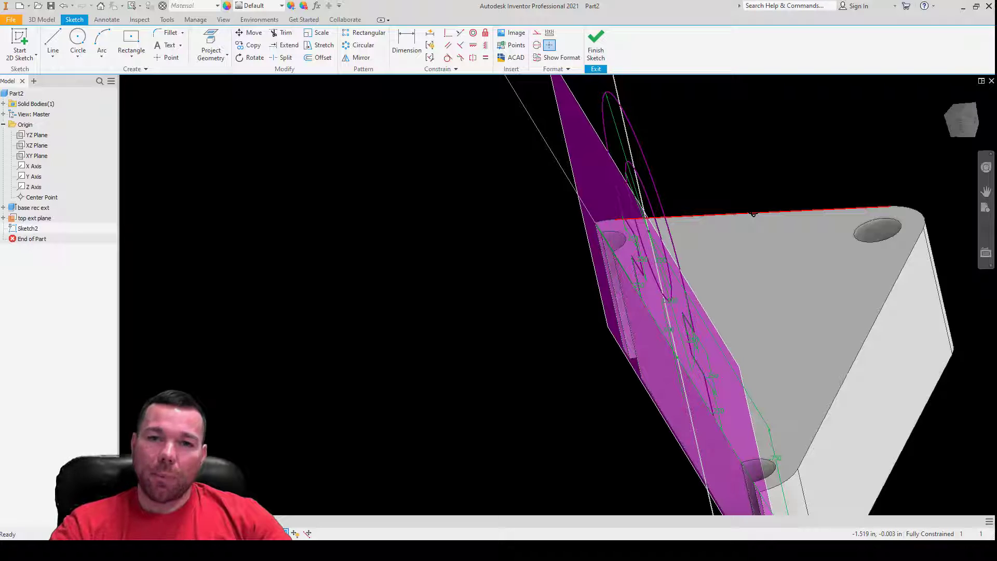
{"action": "left_click", "coordinate": [597, 54]}
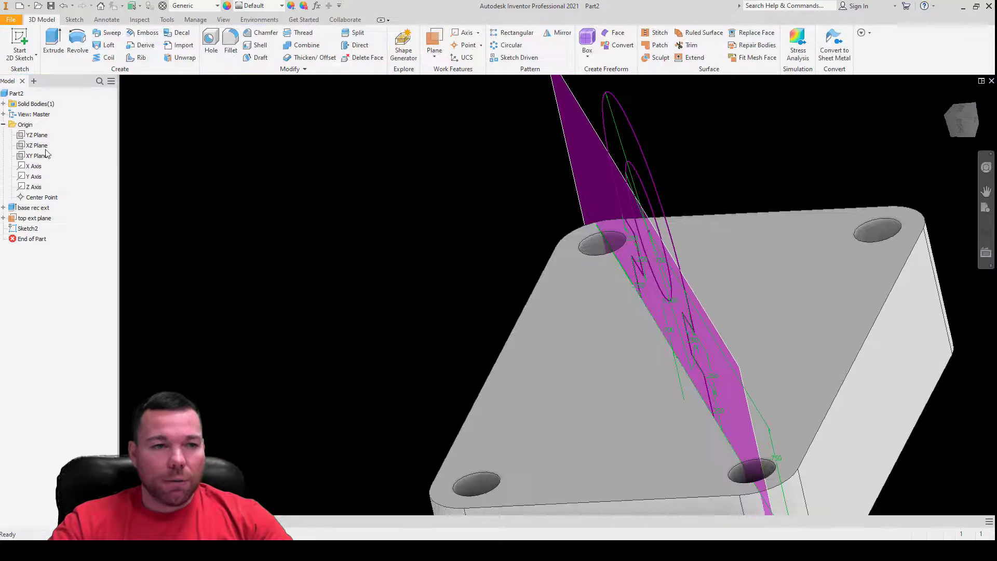
{"action": "left_click", "coordinate": [53, 37]}
{"action": "left_click", "coordinate": [214, 165]}
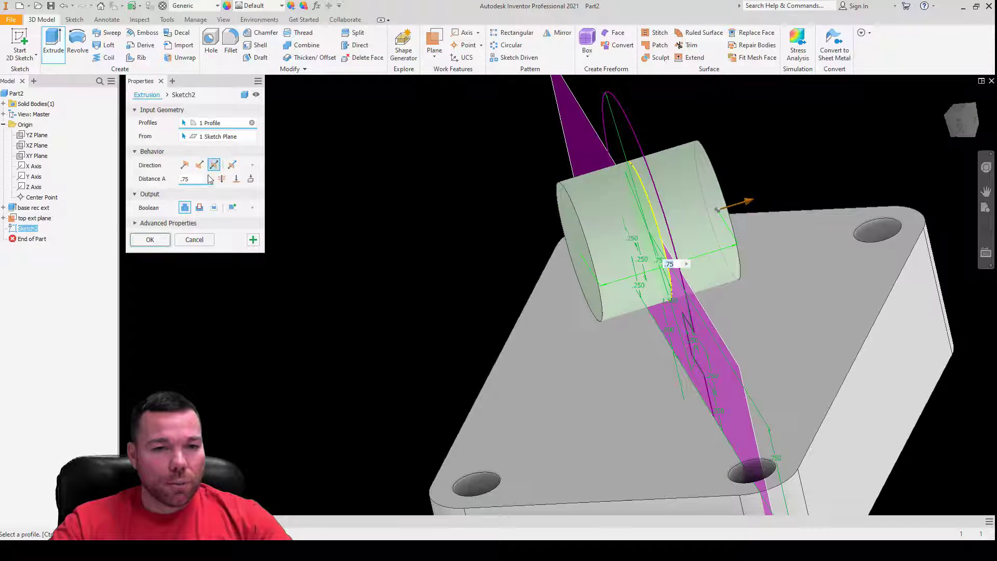
{"action": "middle_click_drag", "start_coordinate": [598, 342], "coordinate": [642, 254], "text": "shift"}
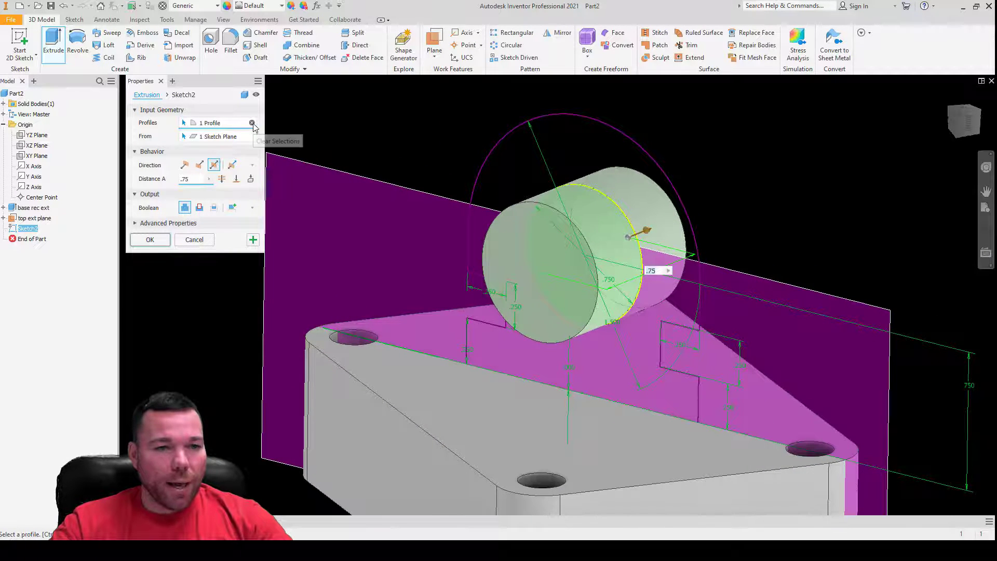
{"action": "left_click", "coordinate": [252, 123]}
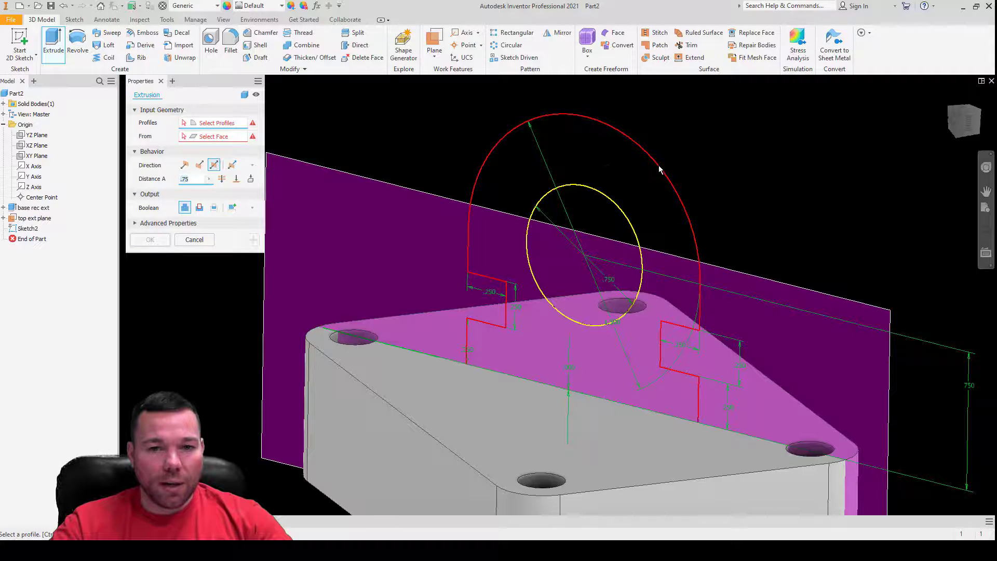
{"action": "scroll", "coordinate": [578, 146], "scroll_direction": "down", "scroll_amount": 4}
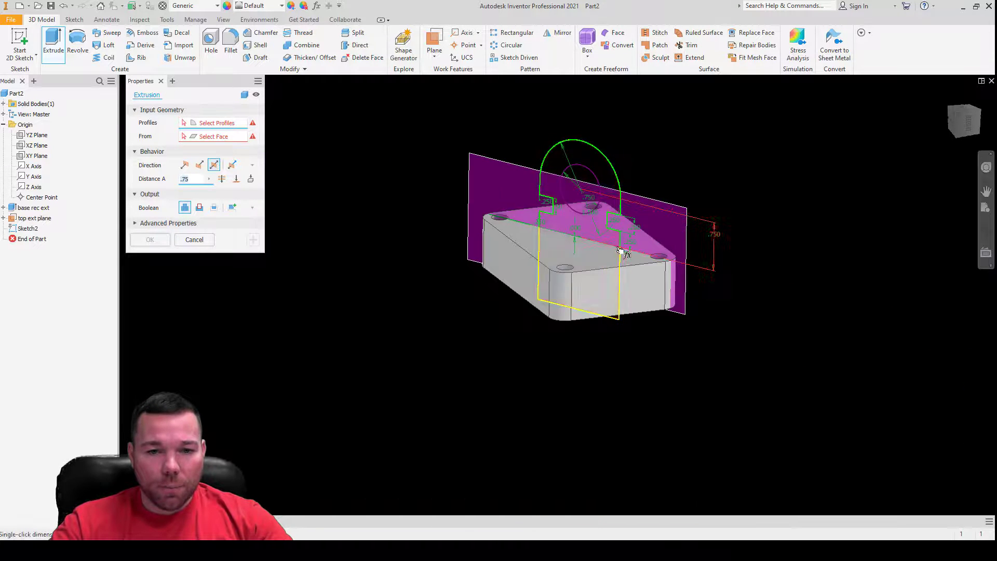
{"action": "middle_click_drag", "start_coordinate": [629, 255], "coordinate": [501, 239], "text": "shift"}
{"action": "mouse_move", "coordinate": [754, 434]}
{"action": "middle_mouse_down", "text": "shift"}
{"action": "mouse_move", "coordinate": [680, 415]}
{"action": "mouse_move", "coordinate": [764, 419]}
{"action": "middle_mouse_up", "text": "shift"}
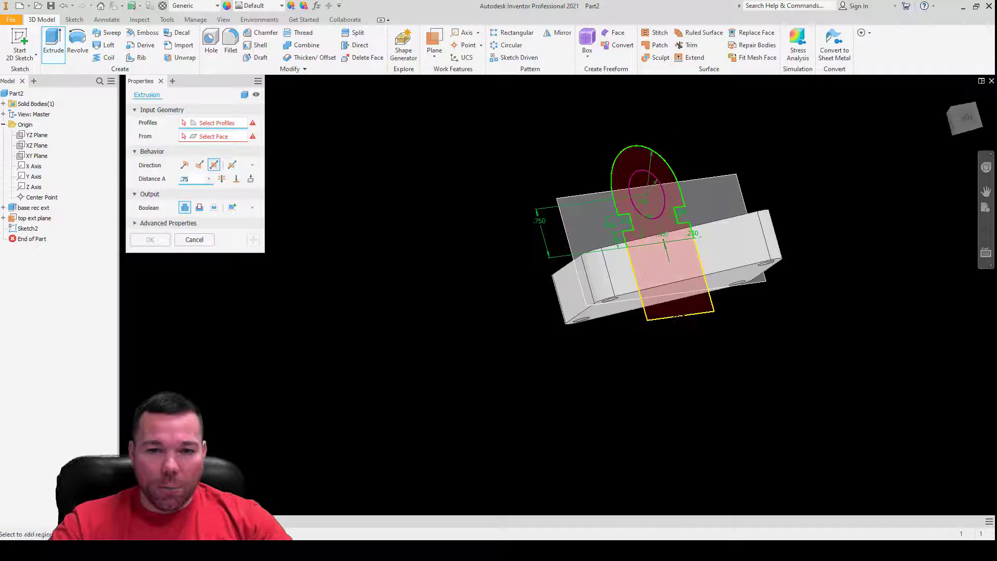
{"action": "mouse_move", "coordinate": [754, 285]}
{"action": "middle_mouse_down", "text": "shift"}
{"action": "mouse_move", "coordinate": [662, 304]}
{"action": "mouse_move", "coordinate": [663, 286]}
{"action": "middle_mouse_up", "text": "shift"}
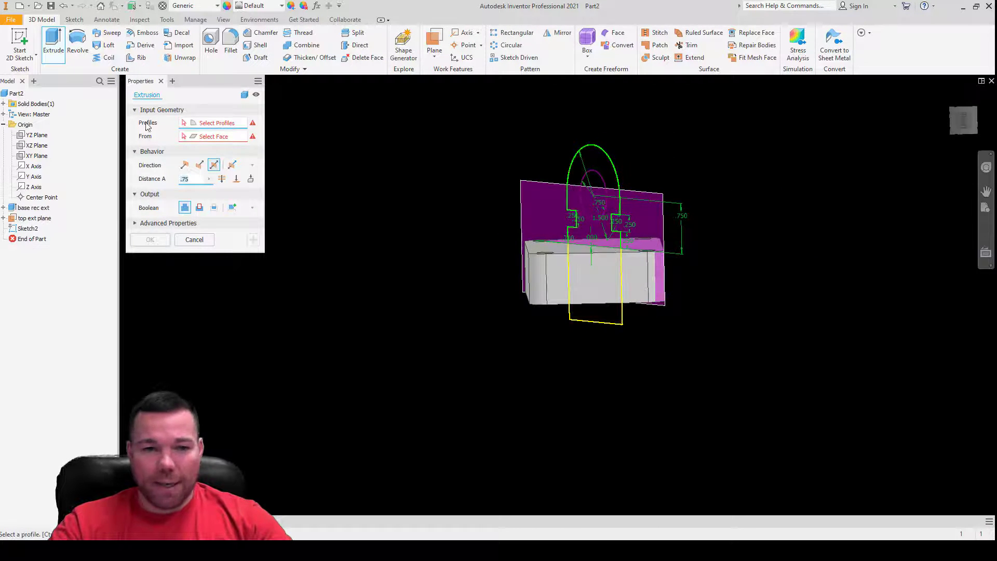
{"action": "key", "text": "Escape"}
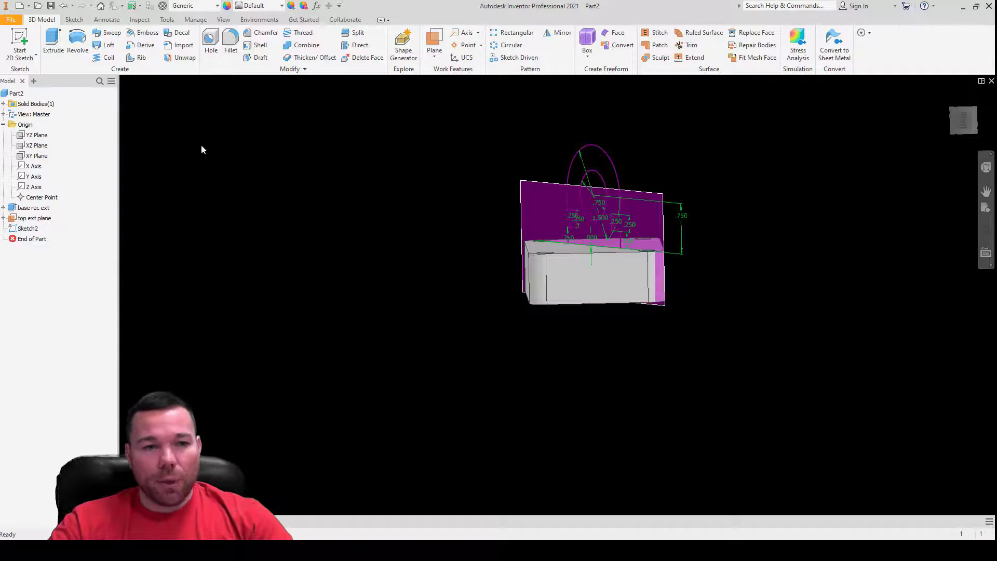
- Reopen the upright's profile sketch for editing and slice the graphics at its sketch plane
{"action": "double_click", "coordinate": [27, 228]}
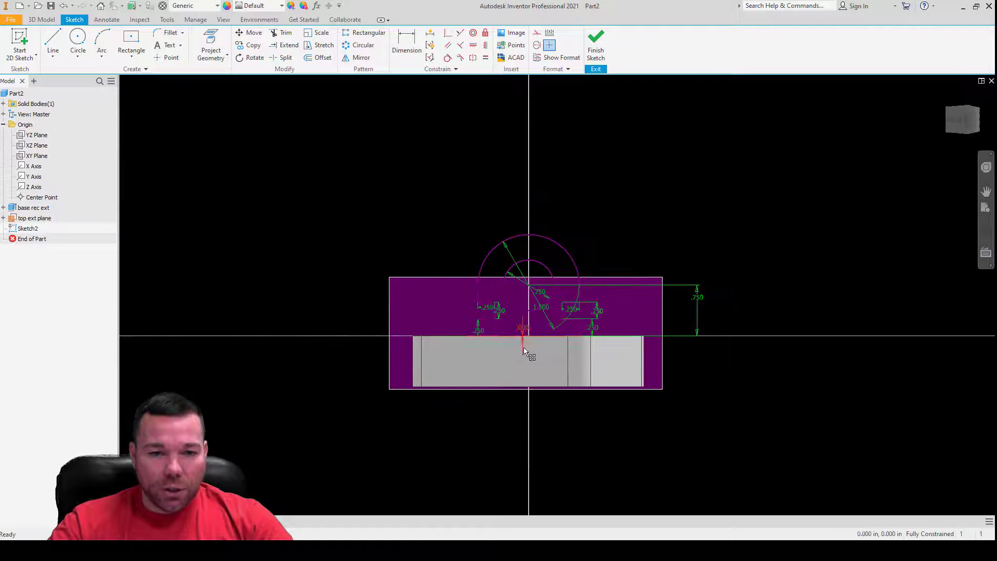
{"action": "scroll", "coordinate": [524, 352], "scroll_direction": "up", "scroll_amount": 5}
{"action": "scroll", "coordinate": [318, 358], "scroll_direction": "down", "scroll_amount": 8}
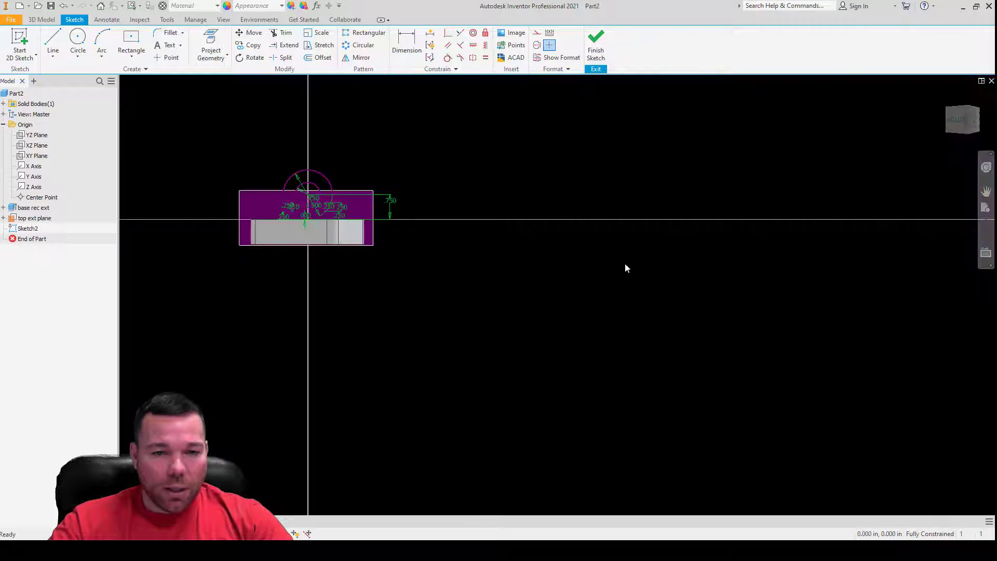
{"action": "right_click", "coordinate": [446, 223]}
{"action": "left_click", "coordinate": [459, 349]}
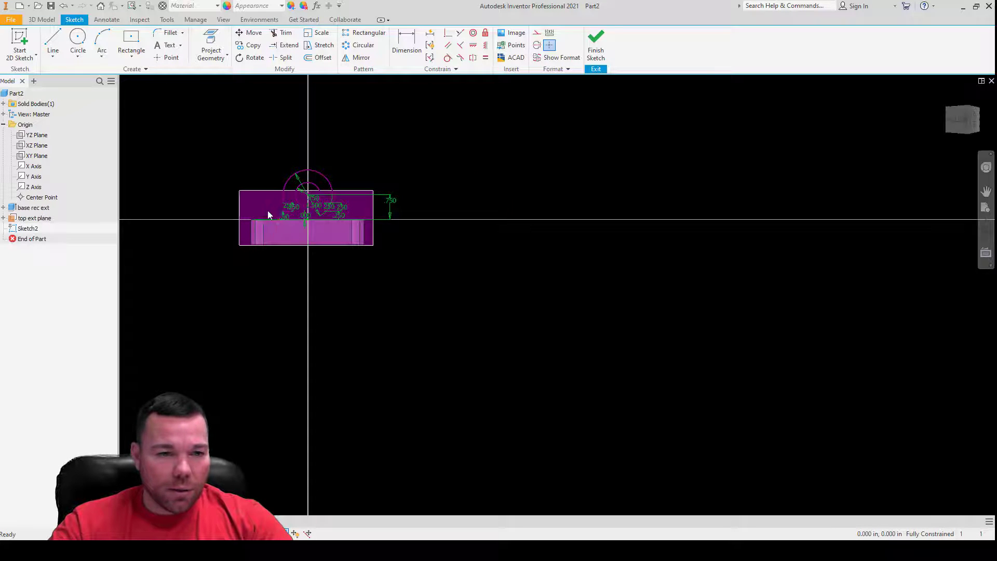
- Close the upright's profile with a line across its base between the two lower corners, and finish the sketch
{"action": "scroll", "coordinate": [268, 215], "scroll_direction": "up", "scroll_amount": 5}
{"action": "key", "text": "l"}
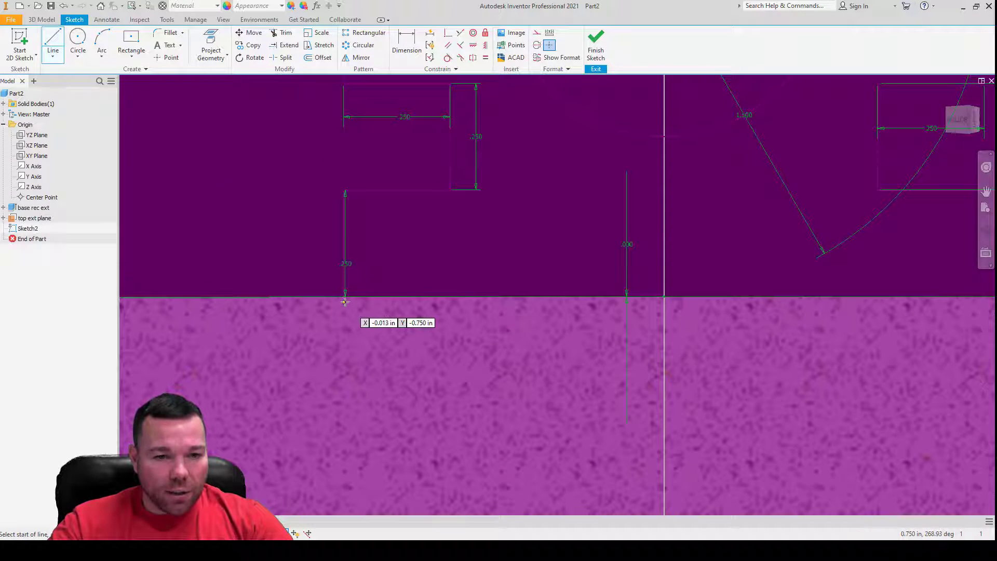
{"action": "left_click", "coordinate": [345, 297]}
{"action": "scroll", "coordinate": [400, 329], "scroll_direction": "down", "scroll_amount": 2}
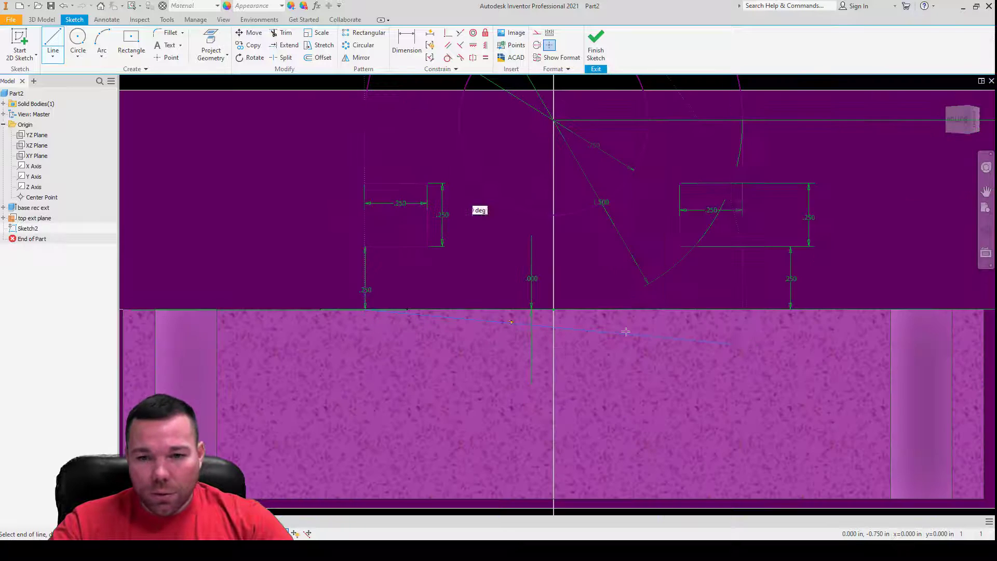
{"action": "left_click", "coordinate": [743, 310]}
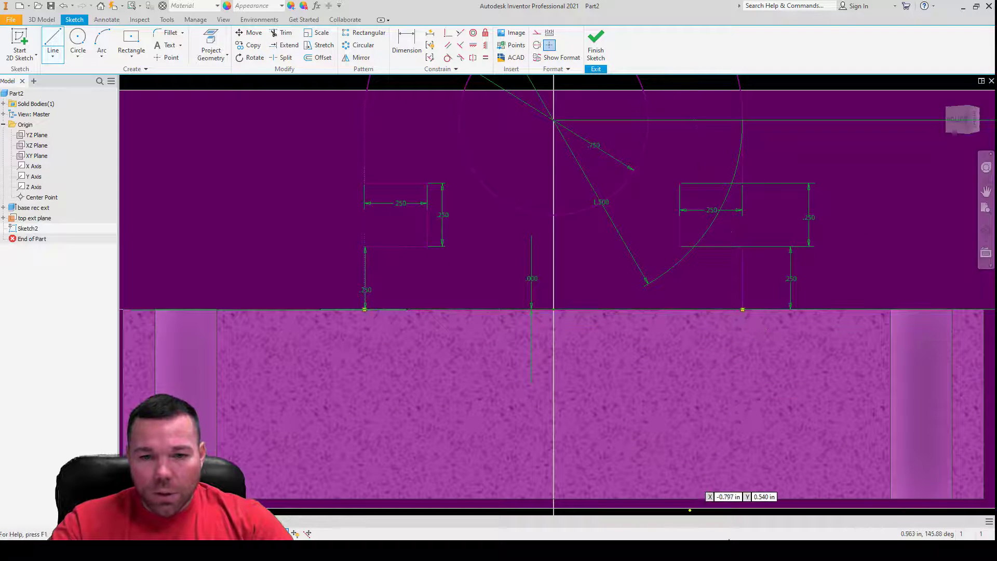
{"action": "key", "text": "Escape"}
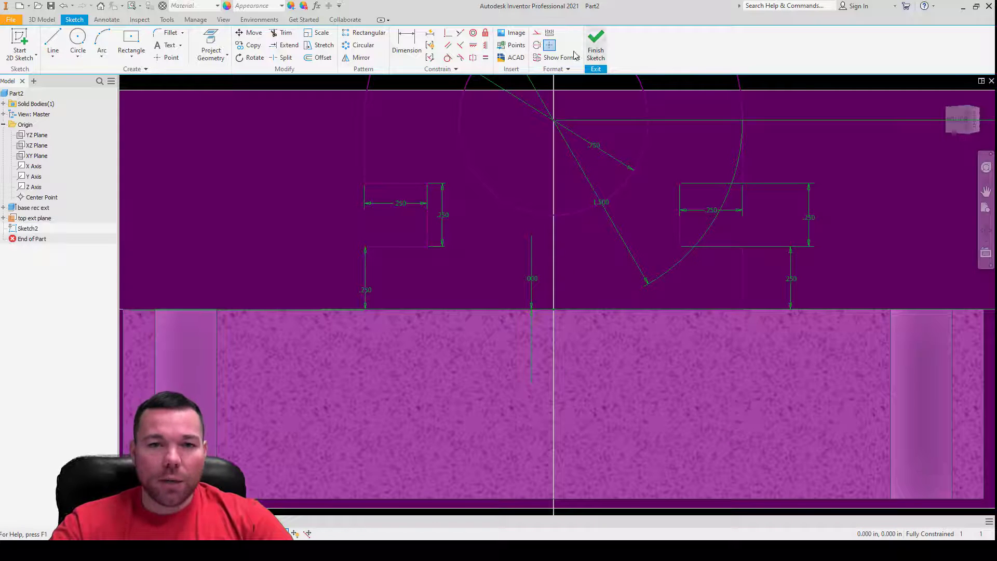
{"action": "left_click", "coordinate": [595, 45]}
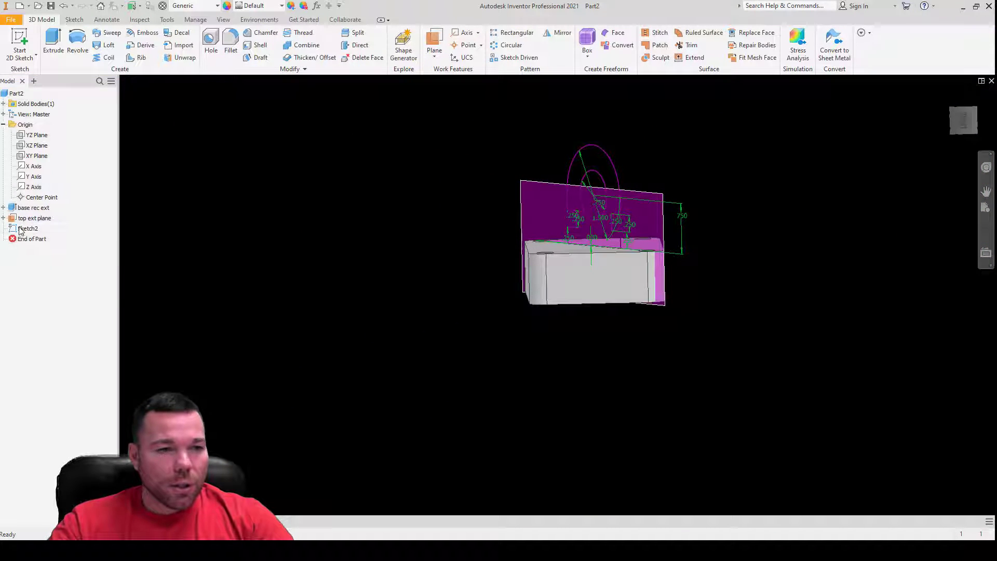
- Extrude the upright's profile symmetrically about its sketch plane to a total depth of 1 in, joined to the plate
{"action": "left_click", "coordinate": [53, 42]}
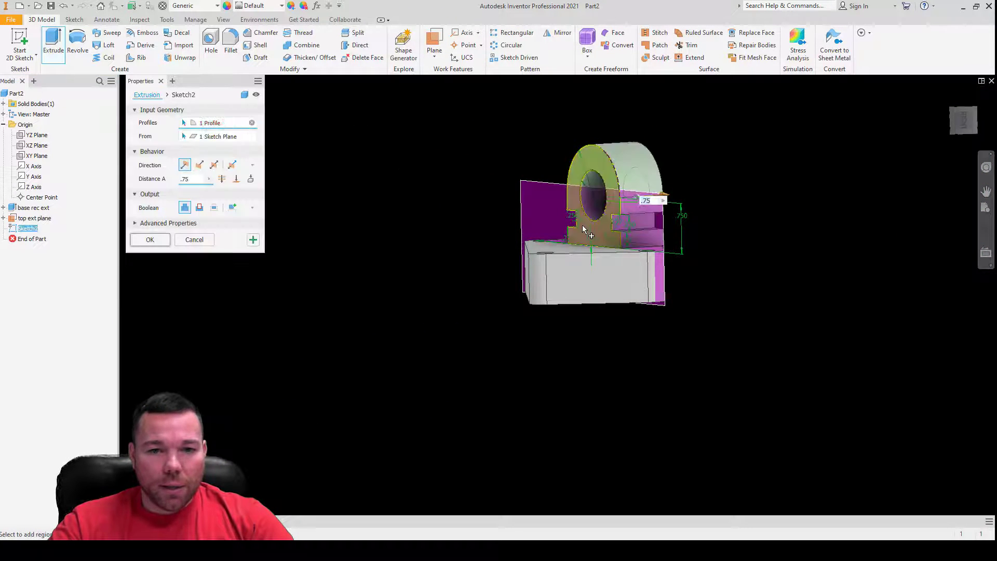
{"action": "middle_click_drag", "start_coordinate": [599, 196], "coordinate": [559, 197], "text": "shift"}
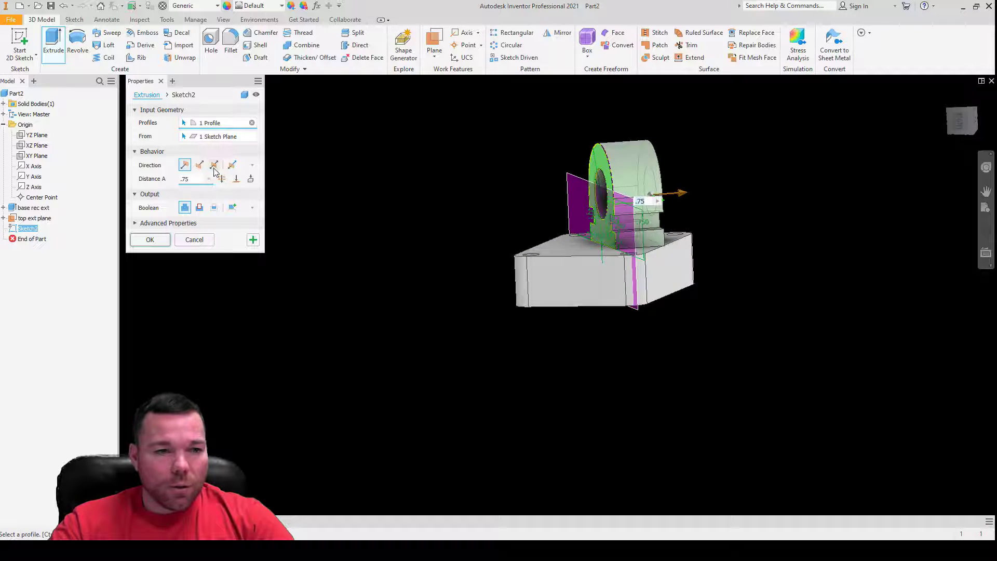
{"action": "left_click", "coordinate": [213, 165]}
{"action": "type", "text": "1"}
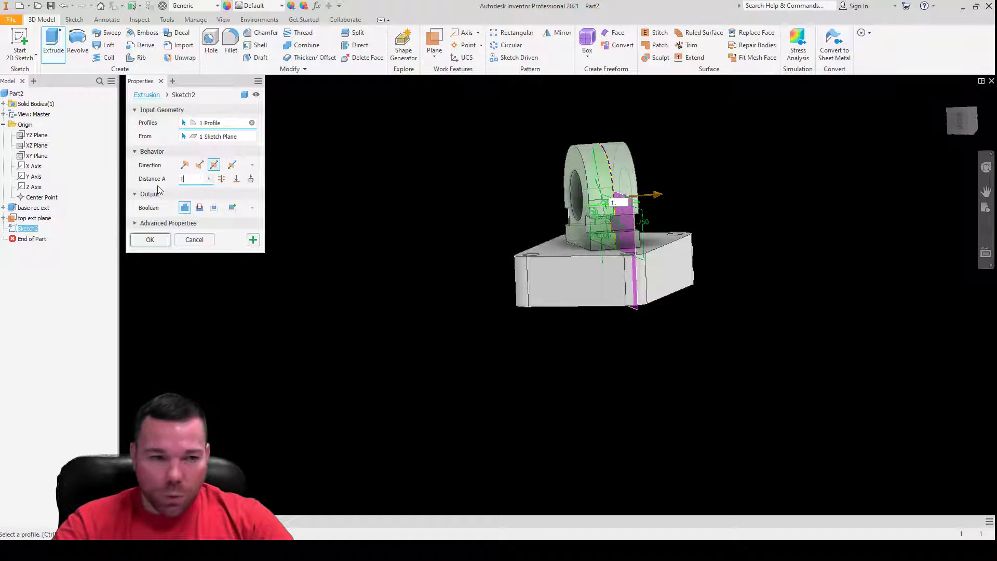
{"action": "left_click", "coordinate": [151, 240]}
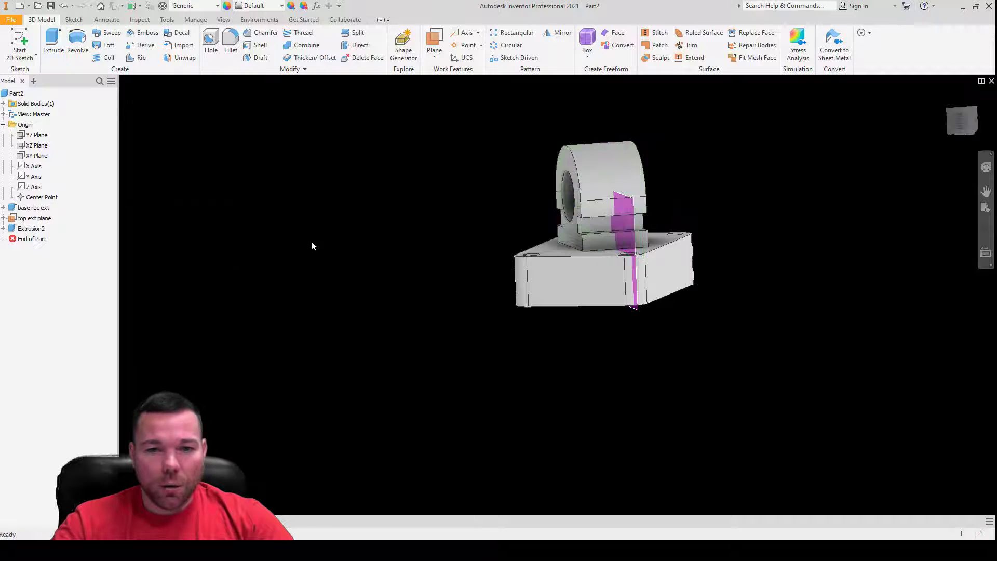
- Hide the "top ext plane" work plane
{"action": "middle_click_drag", "start_coordinate": [618, 275], "coordinate": [572, 223], "text": "shift"}
{"action": "scroll", "coordinate": [619, 200], "scroll_direction": "up", "scroll_amount": 5}
{"action": "middle_click_drag", "start_coordinate": [630, 201], "coordinate": [644, 223], "text": "shift"}
{"action": "scroll", "coordinate": [646, 215], "scroll_direction": "down", "scroll_amount": 3}
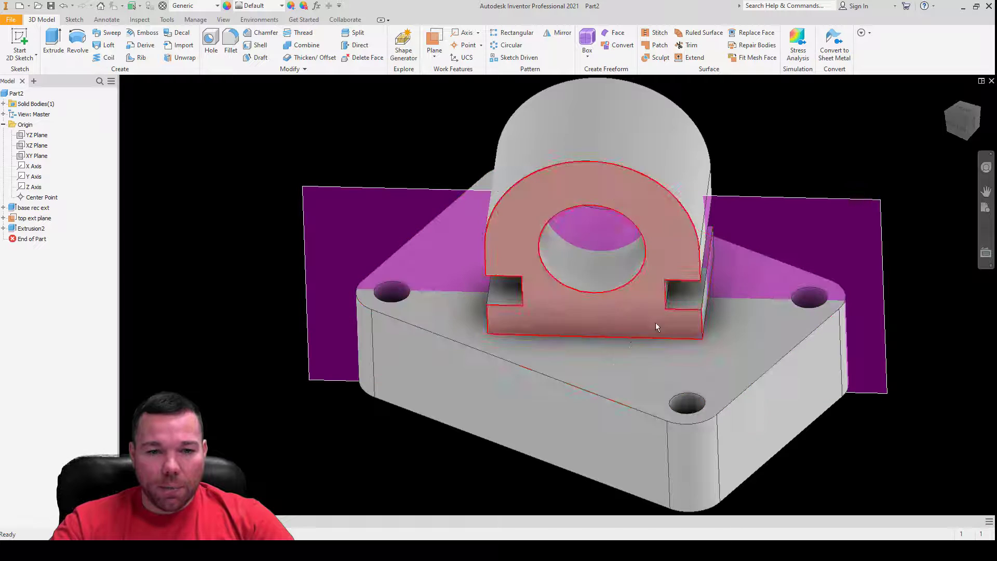
{"action": "right_click", "coordinate": [13, 222]}
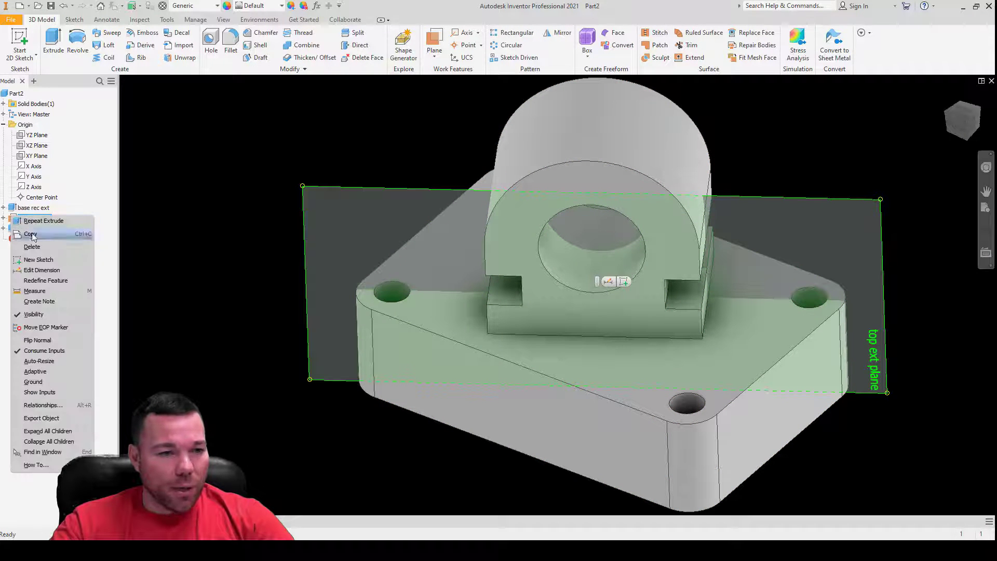
{"action": "left_click", "coordinate": [52, 314]}
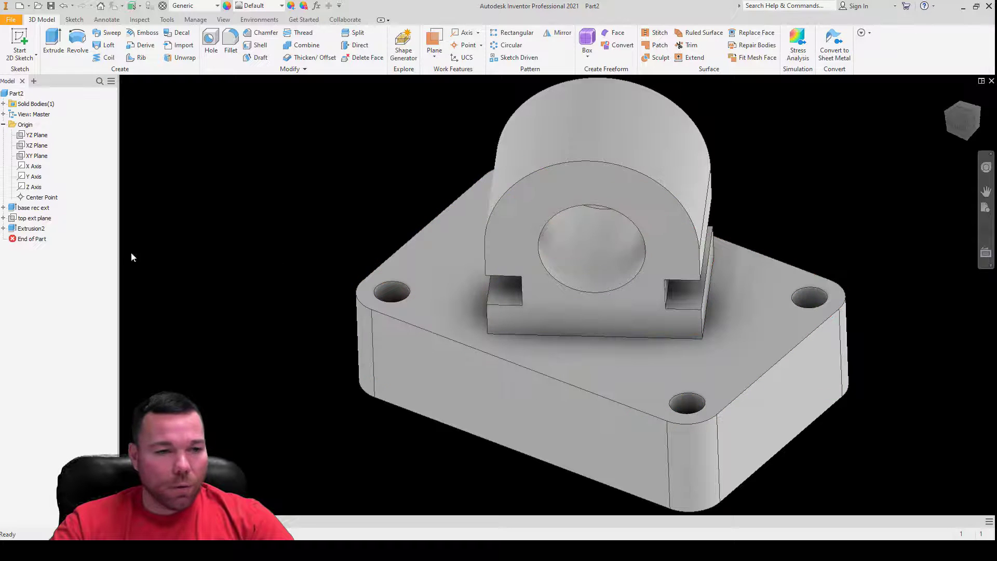
- Rename the upright's extrusion feature as "Top ext"
{"action": "left_click", "coordinate": [27, 229]}
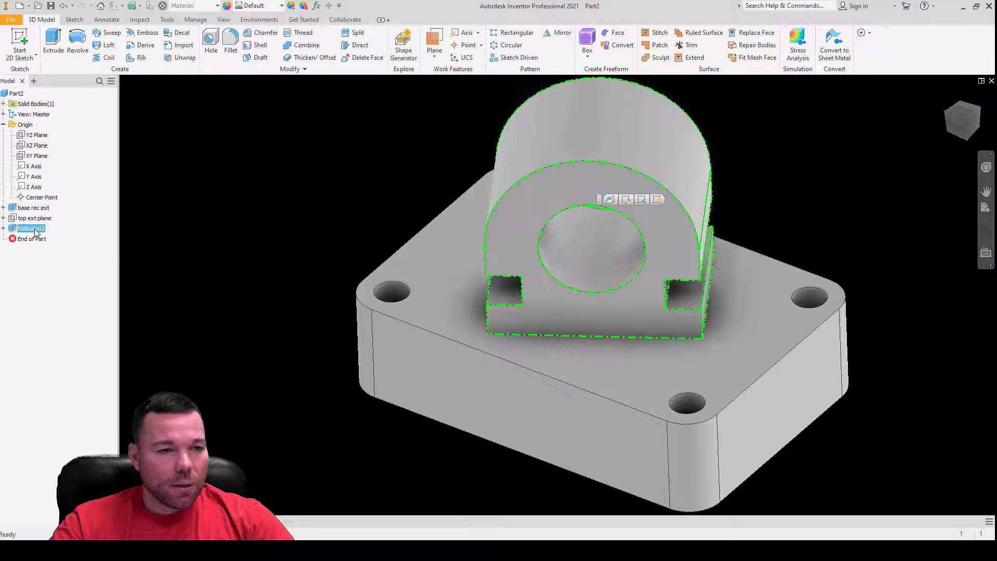
{"action": "left_click", "coordinate": [34, 229]}
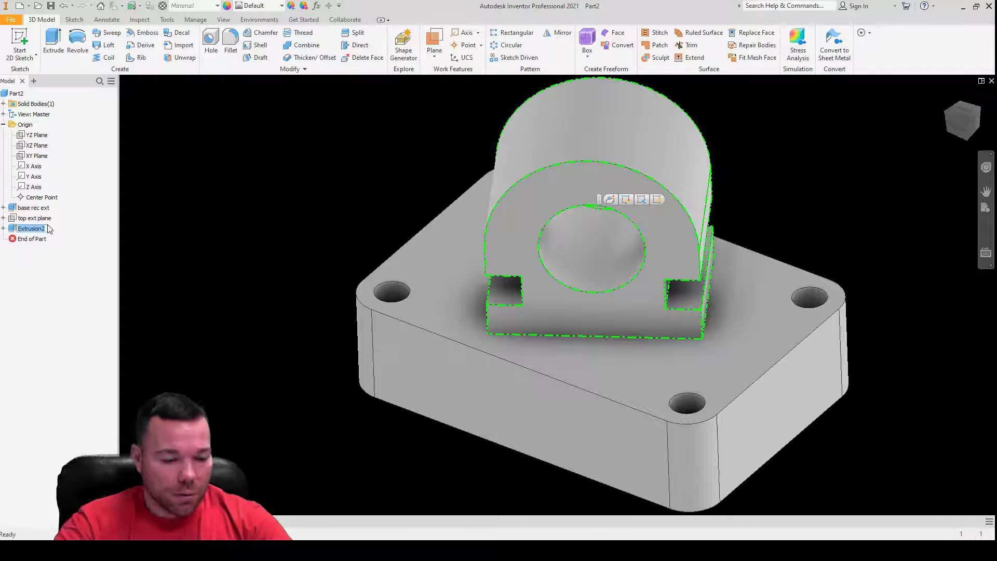
{"action": "type", "text": "Top ext"}
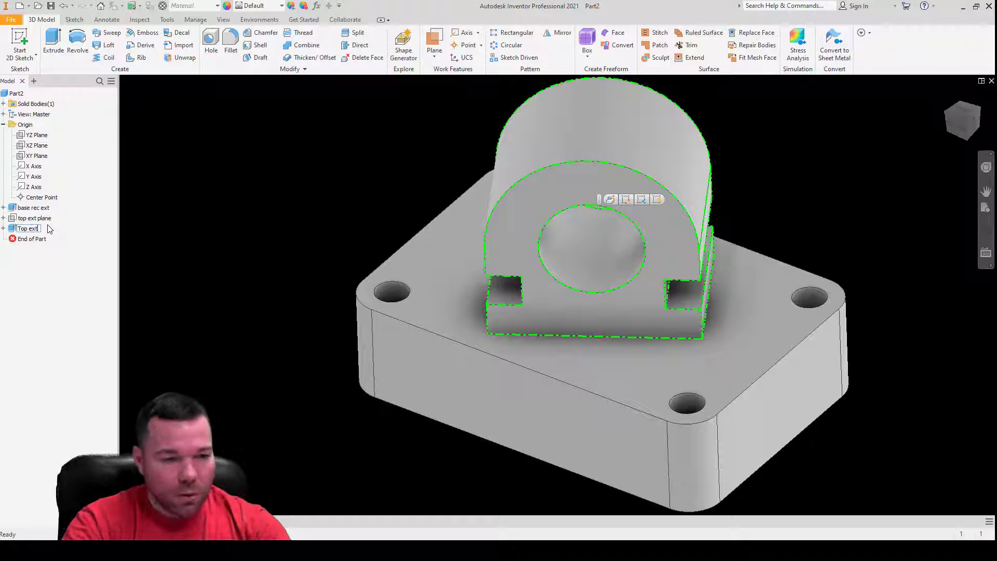
{"action": "left_click", "coordinate": [153, 223]}
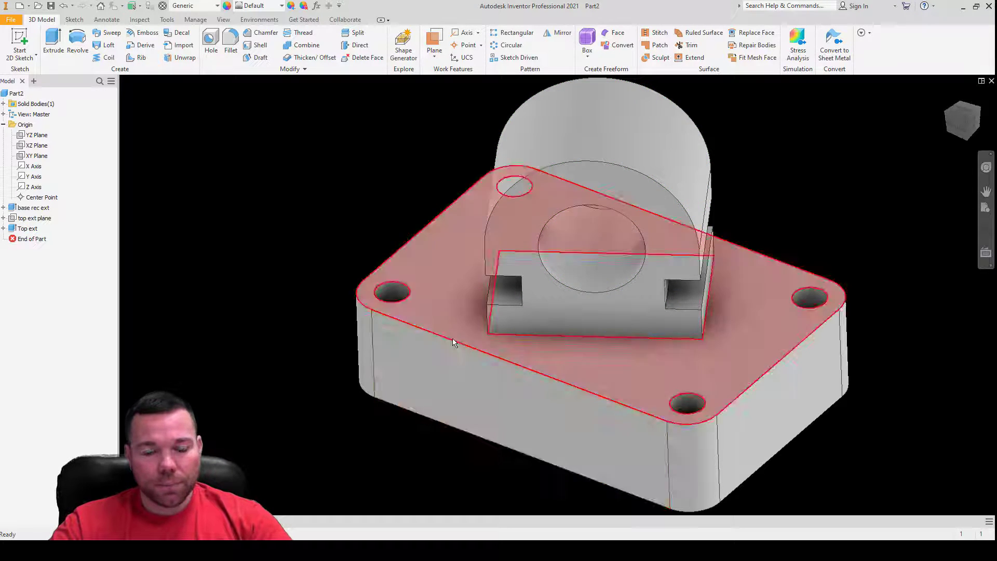
{"action": "scroll", "coordinate": [548, 340], "scroll_direction": "down", "scroll_amount": 5}
{"action": "middle_click_drag", "start_coordinate": [548, 339], "coordinate": [591, 332], "text": "shift"}
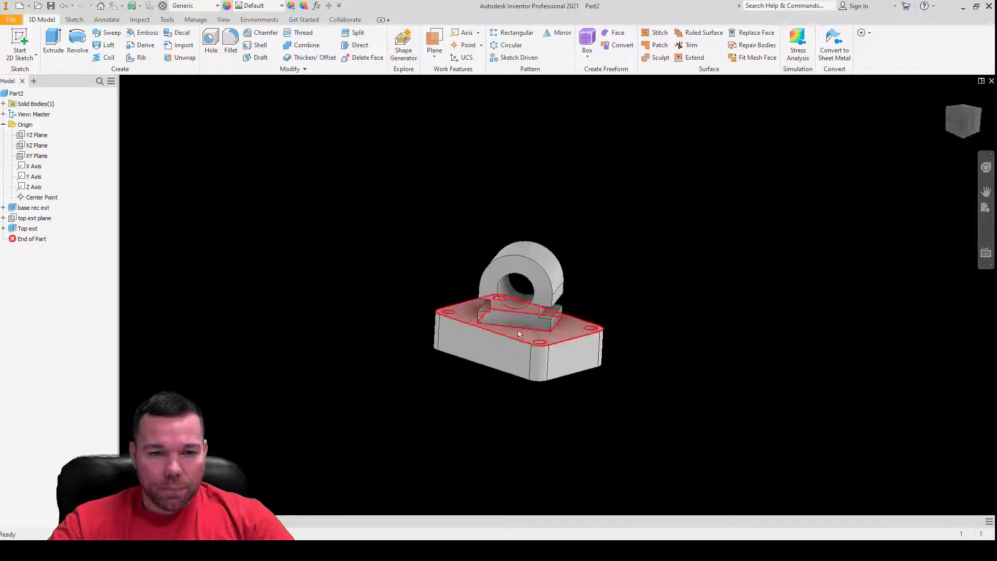
{"action": "scroll", "coordinate": [566, 333], "scroll_direction": "up", "scroll_amount": 10}
{"action": "scroll", "coordinate": [453, 394], "scroll_direction": "down", "scroll_amount": 10}
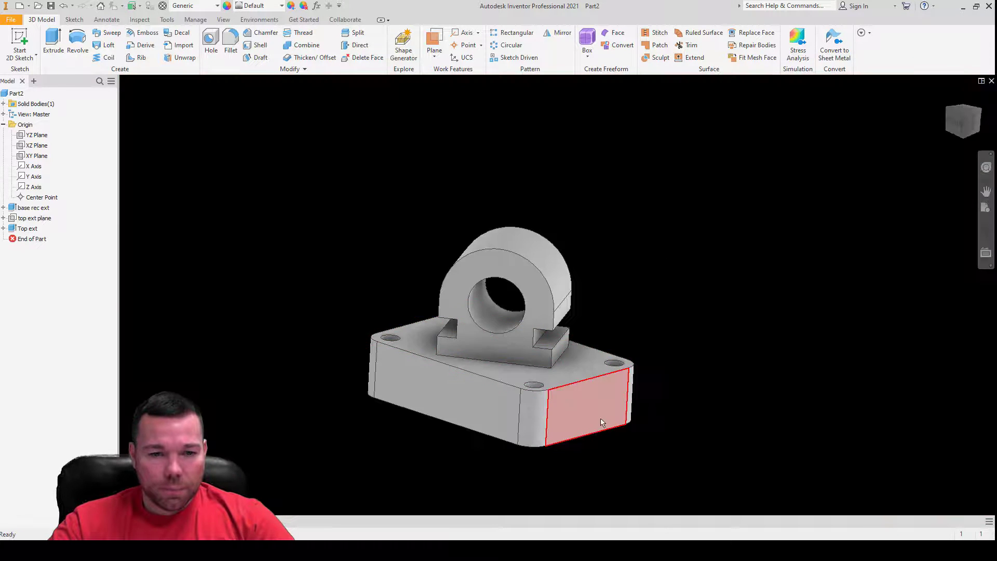
{"action": "middle_click_drag", "start_coordinate": [534, 397], "coordinate": [589, 391], "text": "shift"}
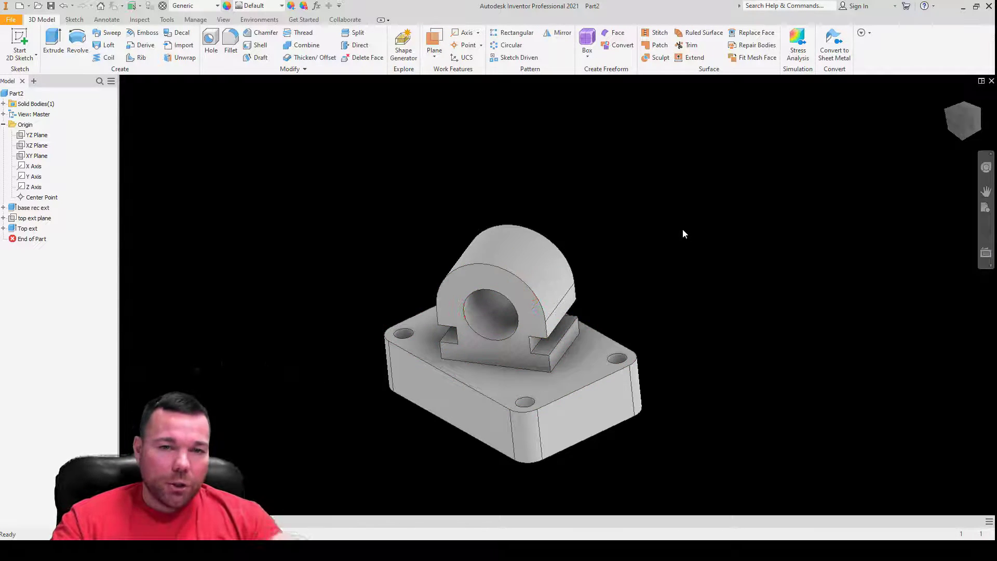
{"action": "mouse_move", "coordinate": [669, 385]}
{"action": "middle_mouse_down", "text": "shift"}
{"action": "mouse_move", "coordinate": [680, 270]}
{"action": "mouse_move", "coordinate": [693, 379]}
{"action": "mouse_move", "coordinate": [662, 376]}
{"action": "middle_mouse_up", "text": "shift"}
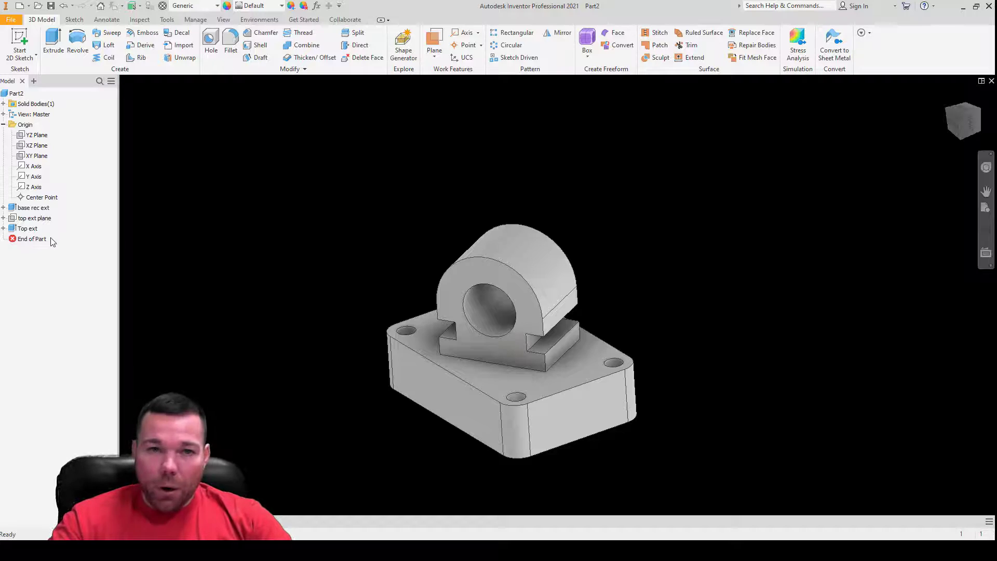
- Create a work plane parallel to the XY plane and tangent to the upright's rounded top surface
{"action": "left_click", "coordinate": [444, 48]}
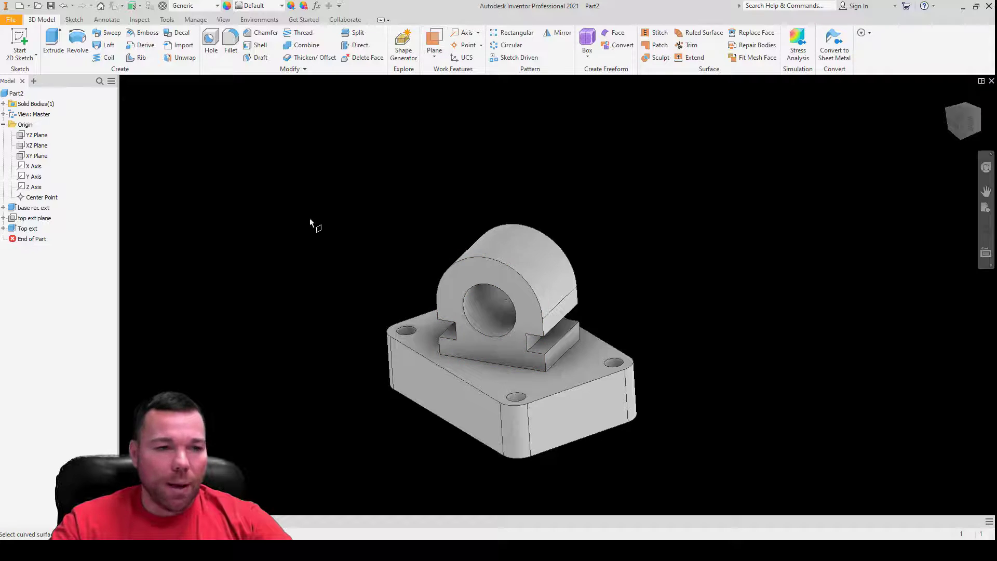
{"action": "left_click", "coordinate": [24, 156]}
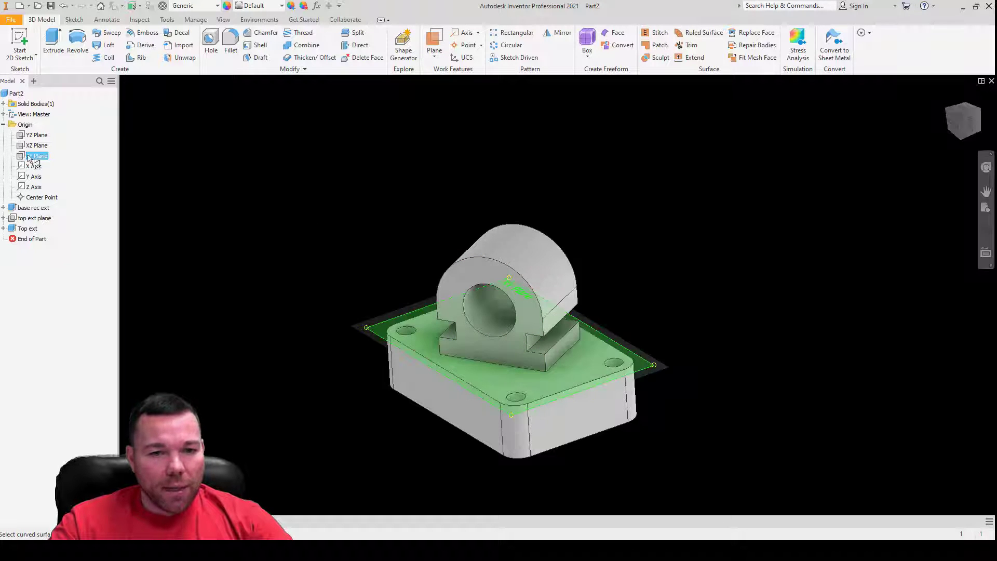
{"action": "left_click", "coordinate": [523, 245]}
{"action": "mouse_move", "coordinate": [522, 249]}
{"action": "middle_mouse_down", "text": "shift"}
{"action": "mouse_move", "coordinate": [524, 183]}
{"action": "mouse_move", "coordinate": [521, 269]}
{"action": "middle_mouse_up", "text": "shift"}
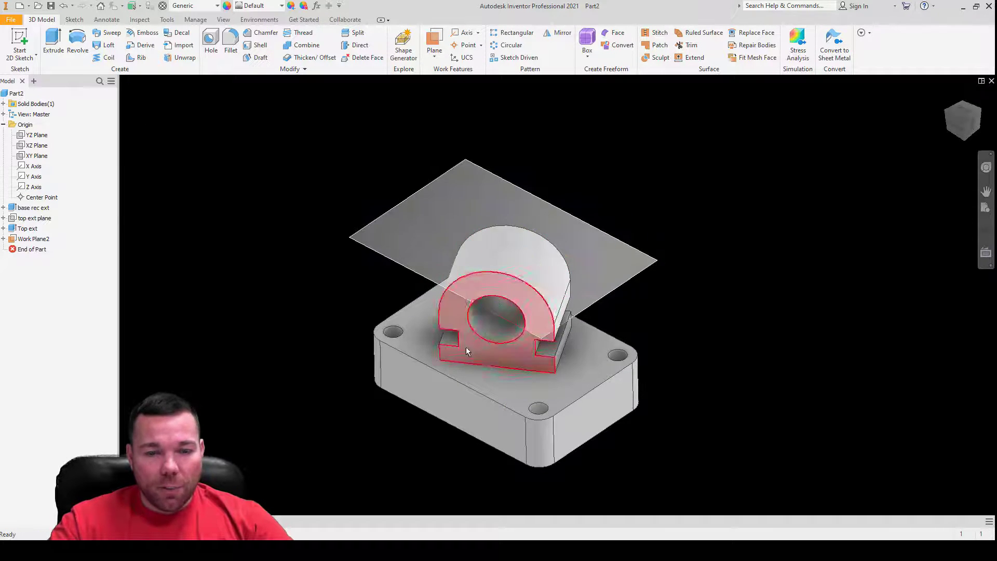
{"action": "right_click", "coordinate": [231, 155]}
{"action": "left_click", "coordinate": [230, 187]}
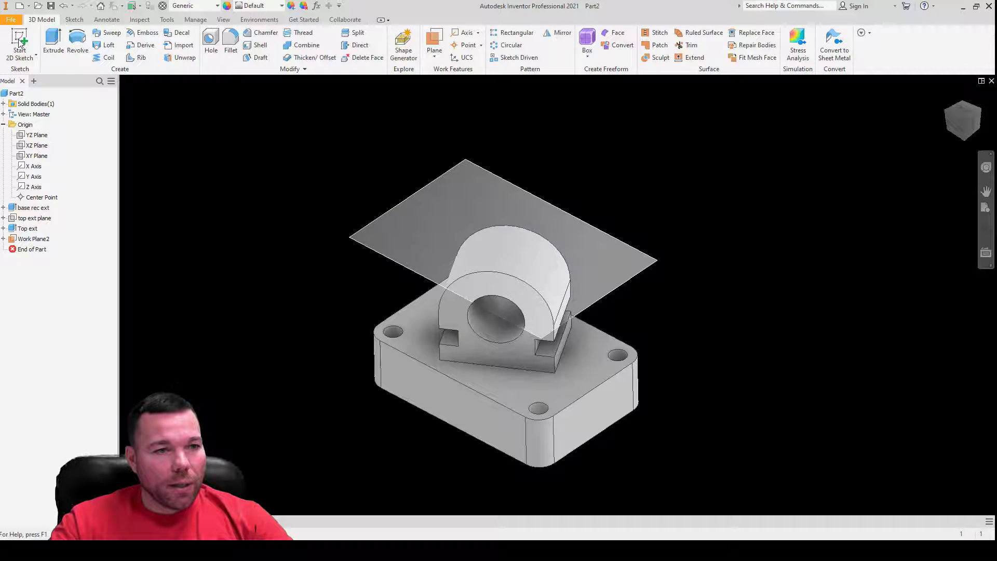
- Sketch a 0.25 in diameter circle centred on the origin on the new tangent plane, and finish the sketch
{"action": "left_click", "coordinate": [589, 226]}
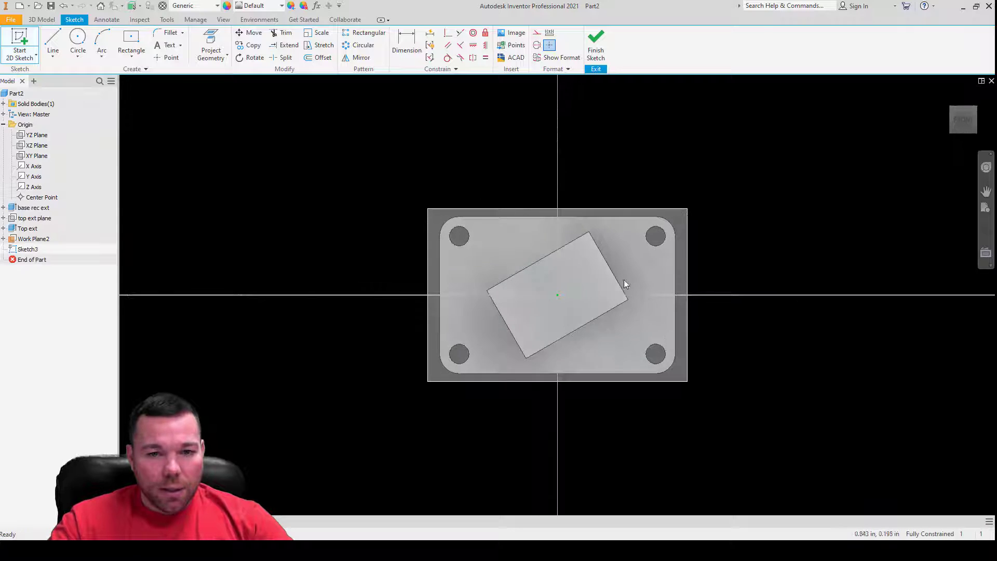
{"action": "scroll", "coordinate": [625, 279], "scroll_direction": "up", "scroll_amount": 5}
{"action": "key", "text": "c"}
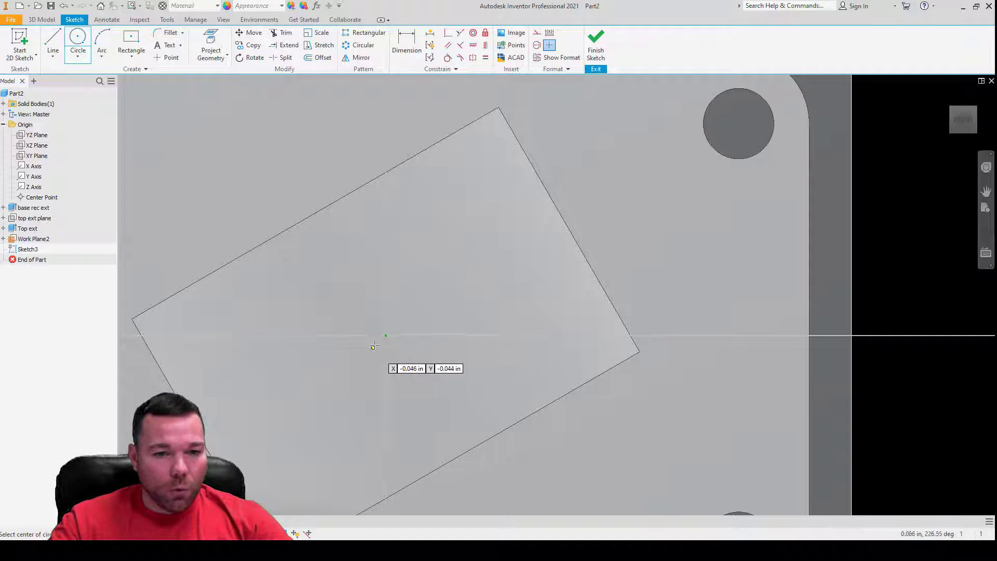
{"action": "left_click", "coordinate": [386, 336]}
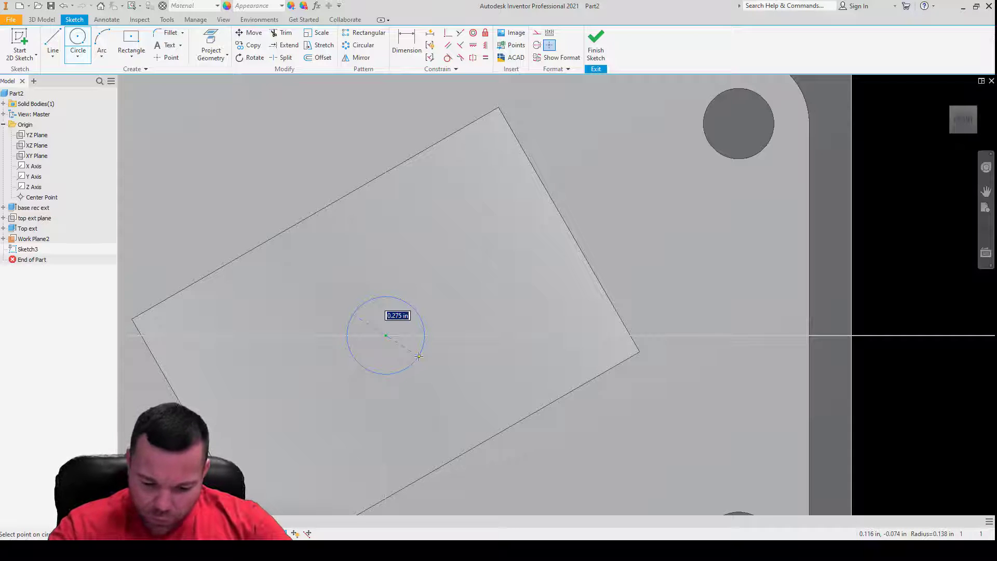
{"action": "type", "text": ".25"}
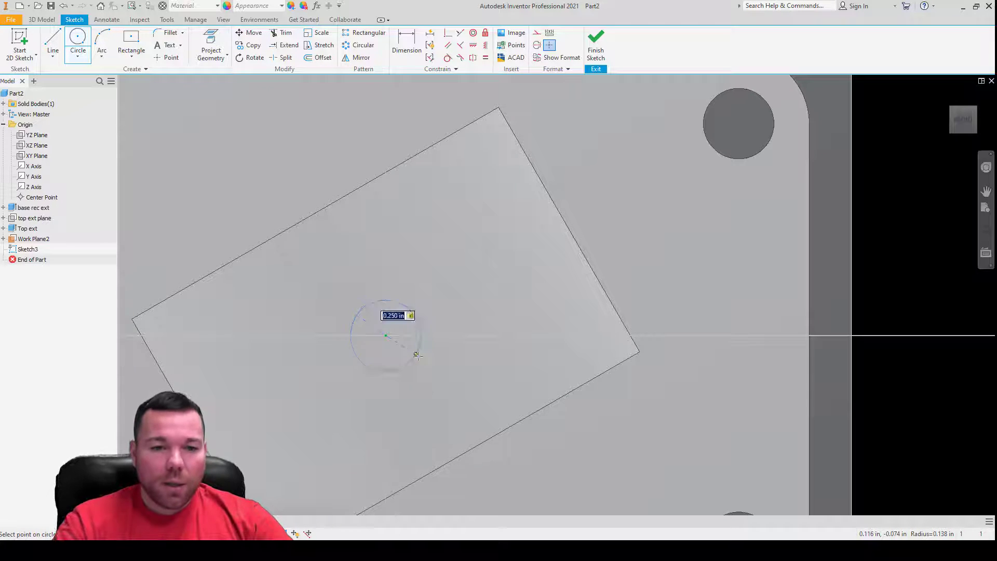
{"action": "key", "text": "Return"}
{"action": "left_click", "coordinate": [598, 47]}
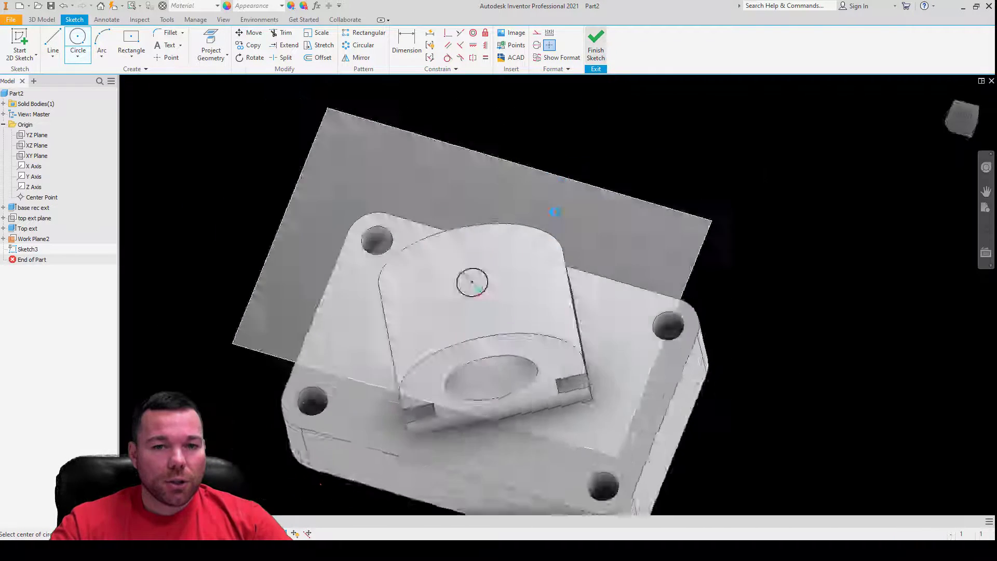
- Extrude the circle as a cut in the reversed direction from the tangent plane to the bore's inner face
{"action": "left_click", "coordinate": [63, 49]}
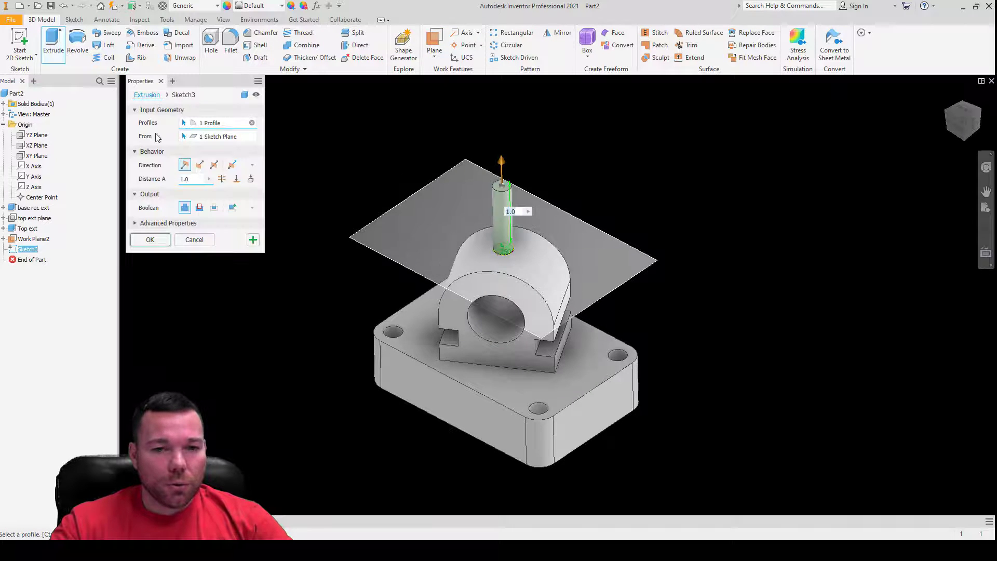
{"action": "left_click", "coordinate": [199, 165]}
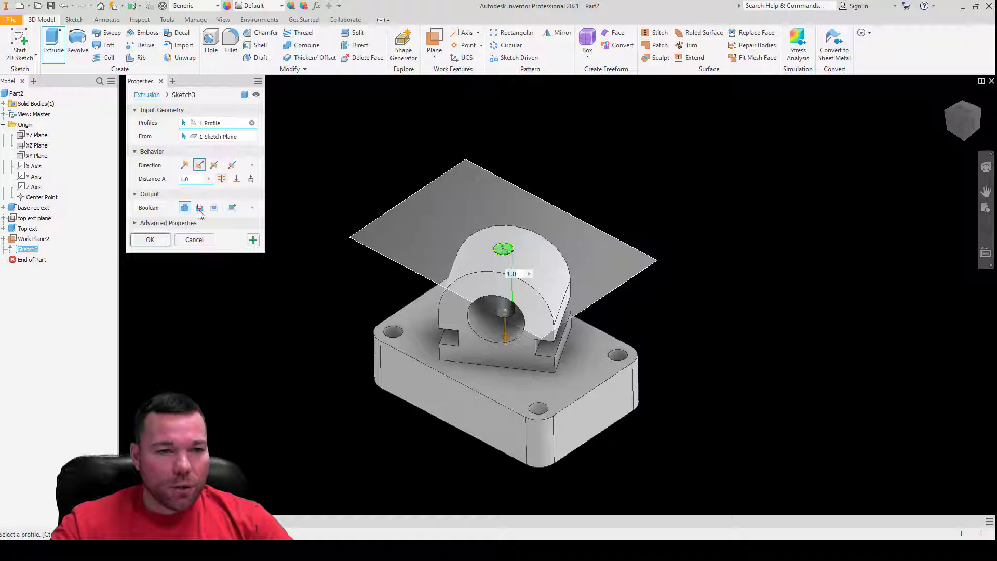
{"action": "left_click", "coordinate": [200, 207]}
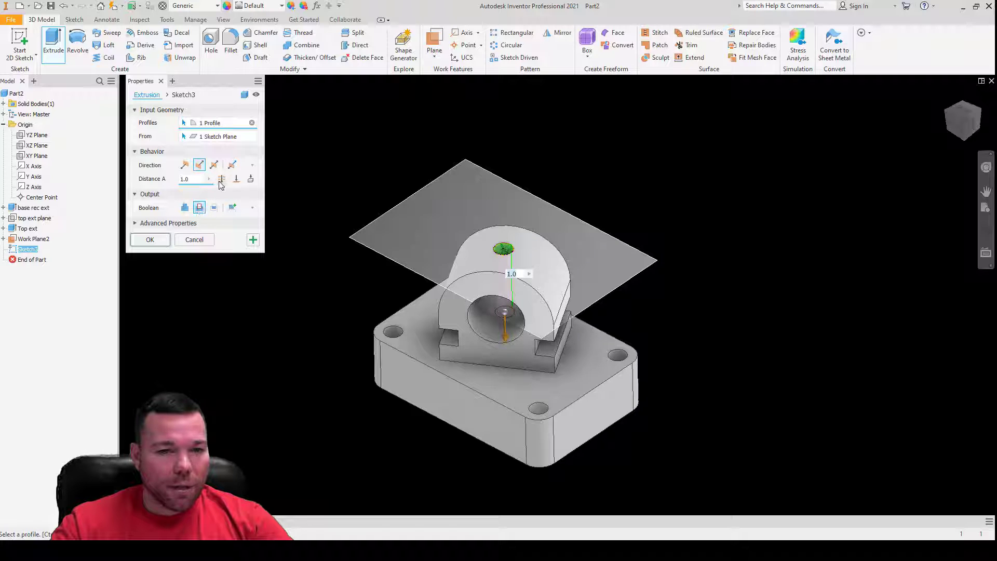
{"action": "left_click", "coordinate": [251, 179]}
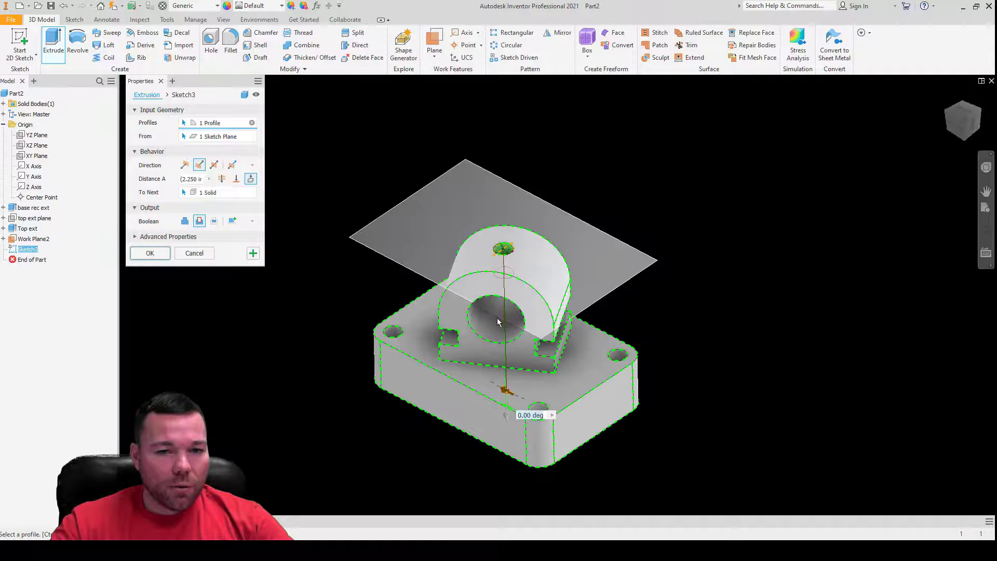
{"action": "left_click", "coordinate": [236, 179]}
{"action": "left_click", "coordinate": [515, 338]}
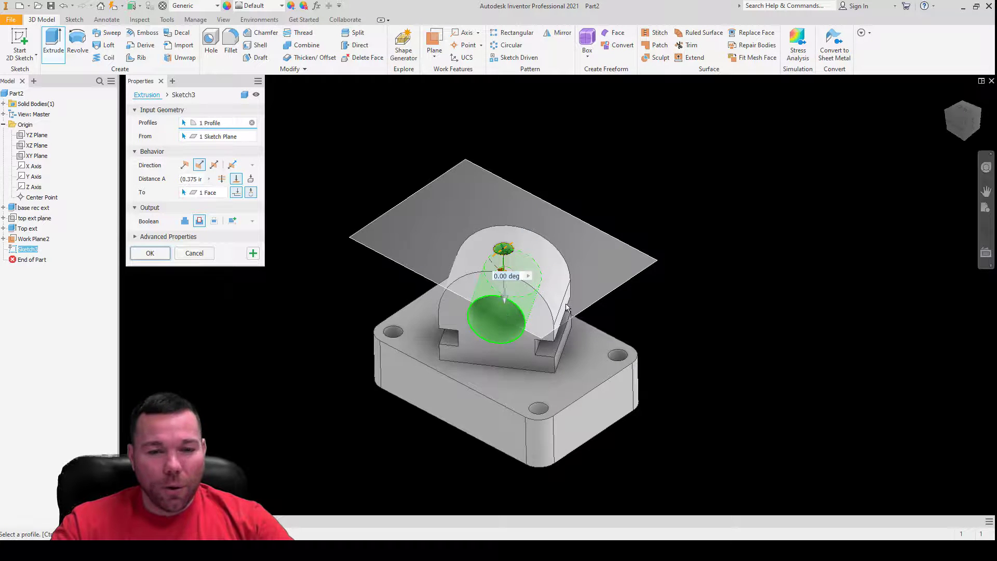
{"action": "middle_click_drag", "start_coordinate": [566, 308], "coordinate": [565, 267], "text": "shift"}
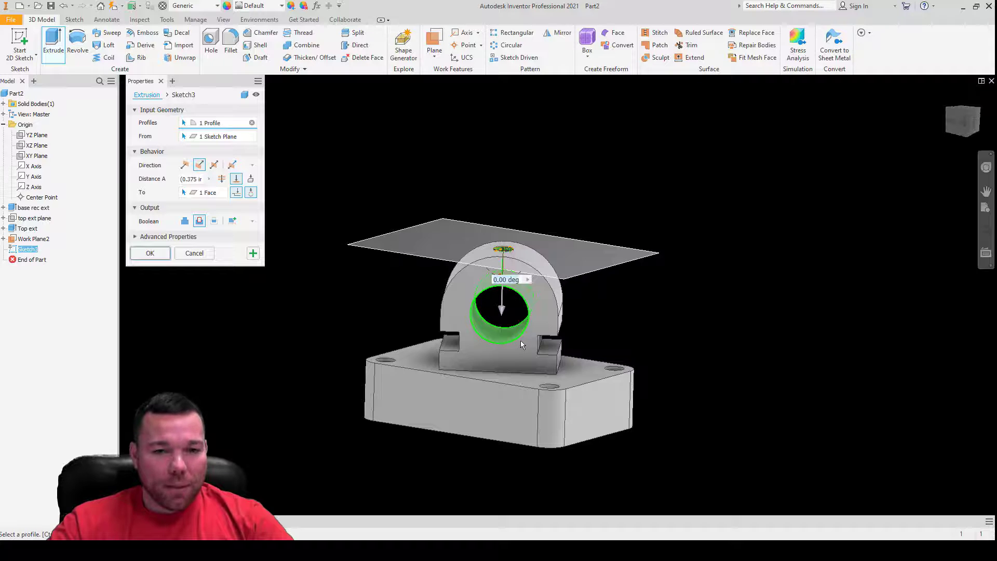
{"action": "scroll", "coordinate": [521, 341], "scroll_direction": "down", "scroll_amount": 3}
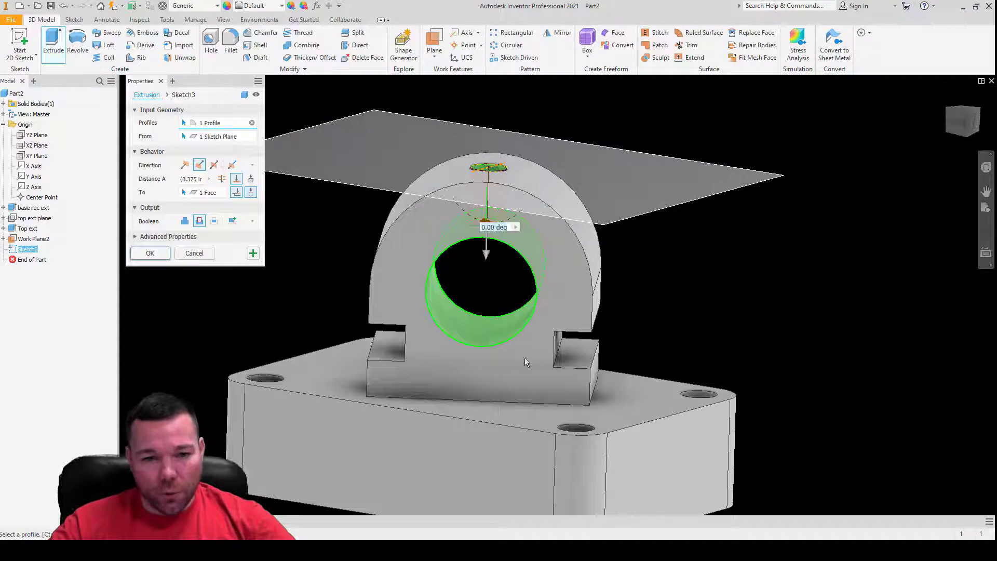
{"action": "middle_click_drag", "start_coordinate": [621, 224], "coordinate": [602, 241], "text": "shift"}
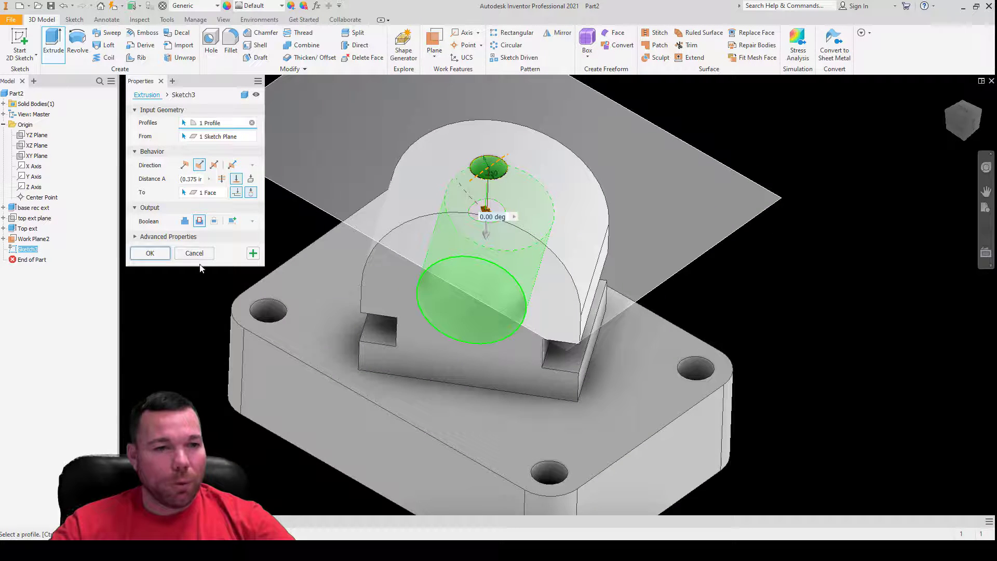
{"action": "left_click", "coordinate": [149, 254]}
{"action": "middle_click_drag", "start_coordinate": [718, 296], "coordinate": [718, 244], "text": "shift"}
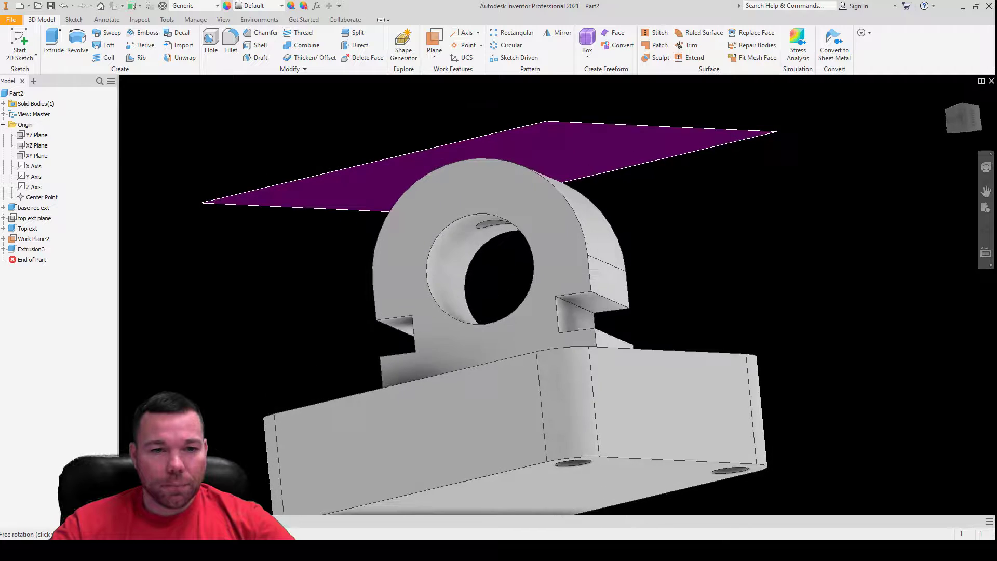
{"action": "middle_click_drag", "start_coordinate": [644, 250], "coordinate": [626, 385], "text": "shift"}
{"action": "scroll", "coordinate": [625, 385], "scroll_direction": "down", "scroll_amount": 5}
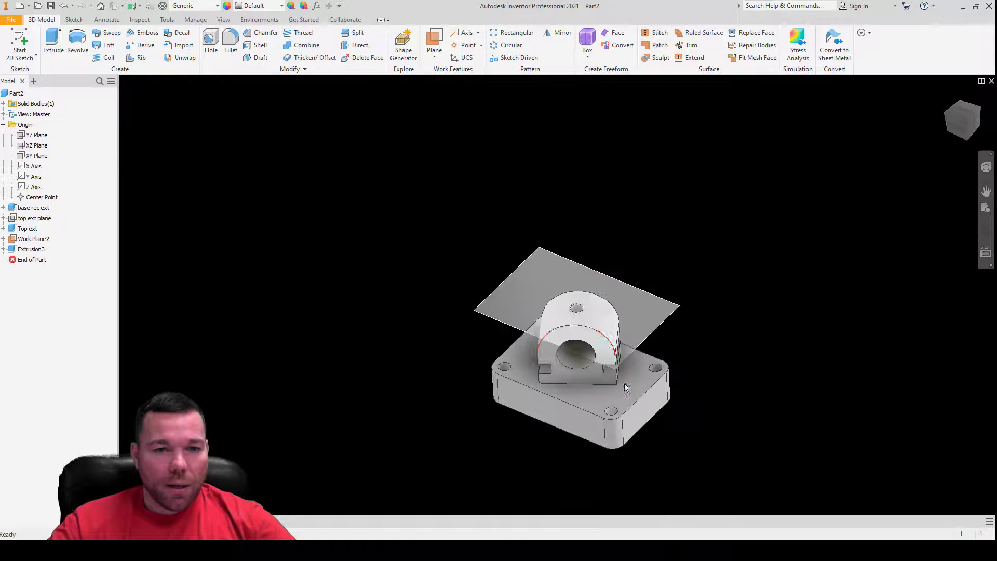
- Rename the tangent work plane above the upright as "Hole plane"
{"action": "left_click", "coordinate": [22, 240]}
{"action": "left_click", "coordinate": [31, 240]}
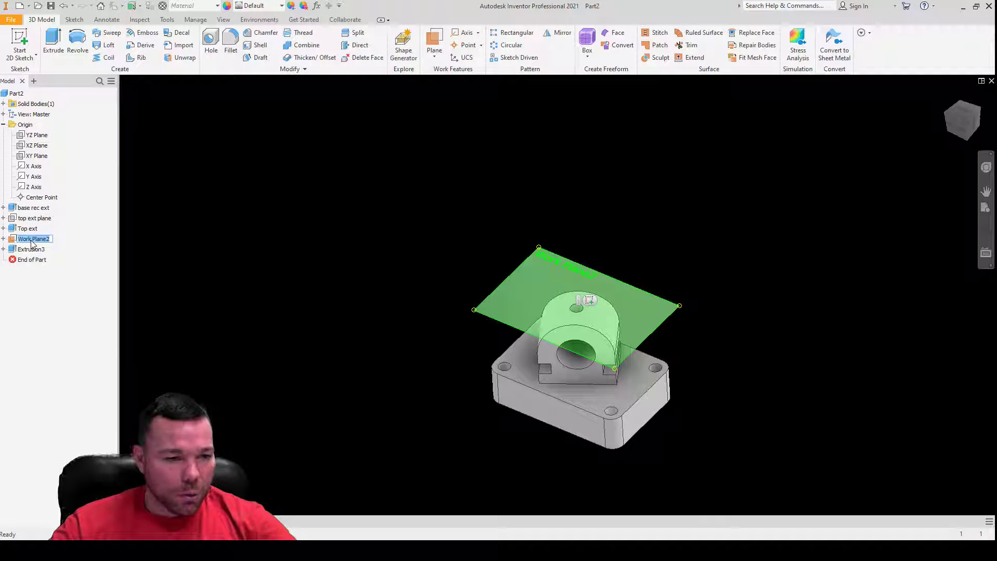
{"action": "type", "text": "Hole"}
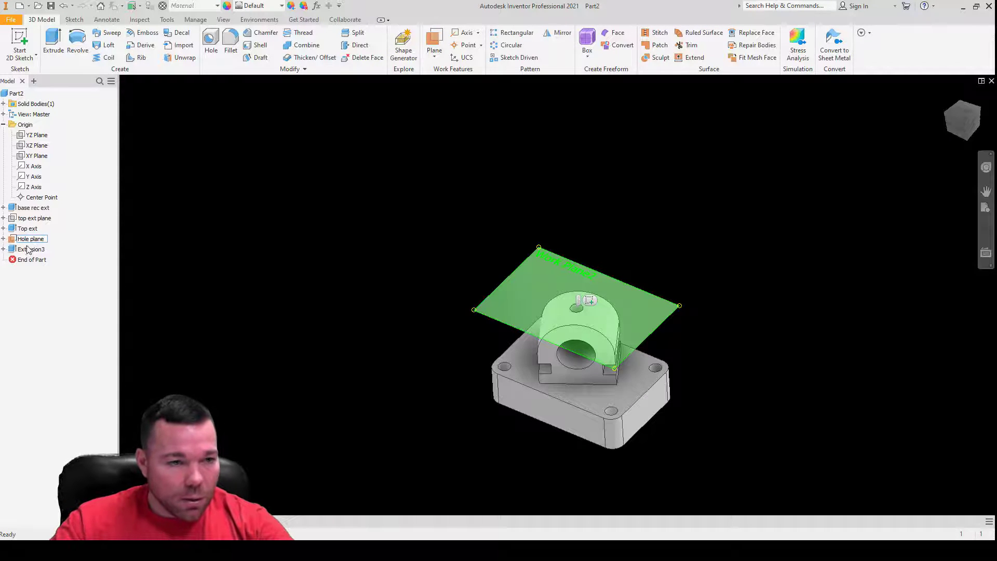
- Rename the new cut extrusion feature as ".25 hole"
{"action": "left_click", "coordinate": [29, 250]}
{"action": "left_click", "coordinate": [30, 250]}
{"action": "type", "text": ".25 hole"}
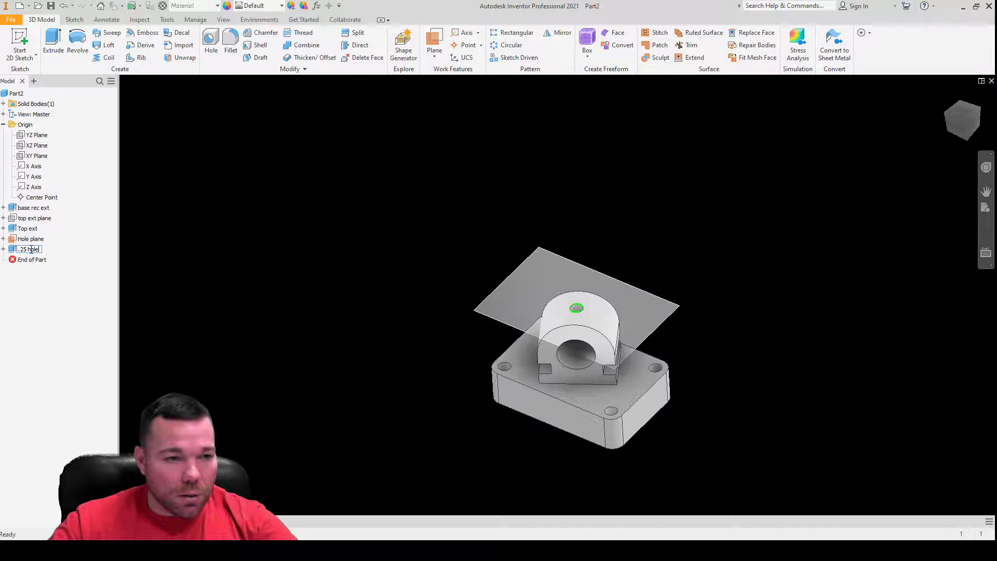
{"action": "left_click", "coordinate": [103, 281]}
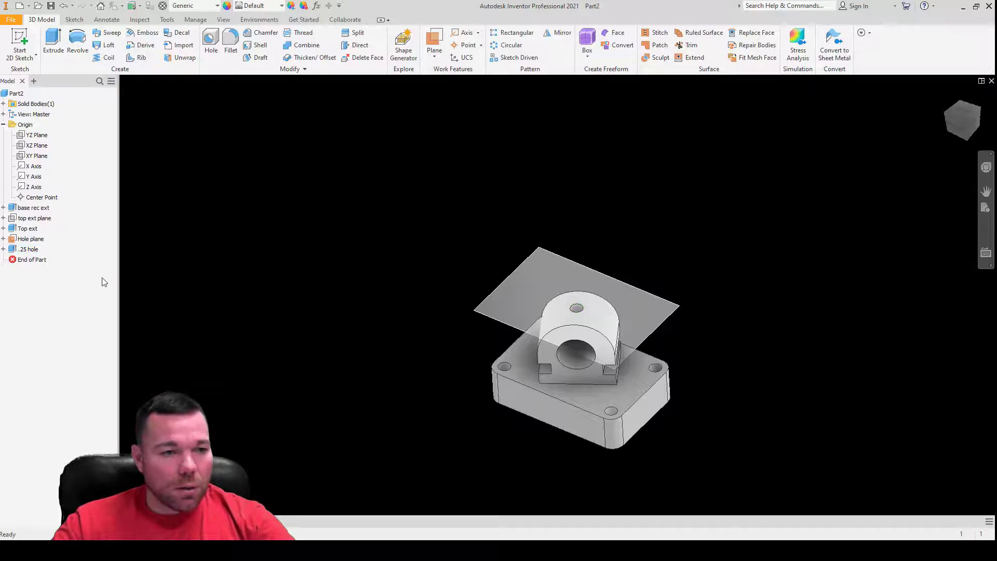
- Collapse the Origin folder and open the options for the "Hole plane" work plane
{"action": "left_click", "coordinate": [3, 125]}
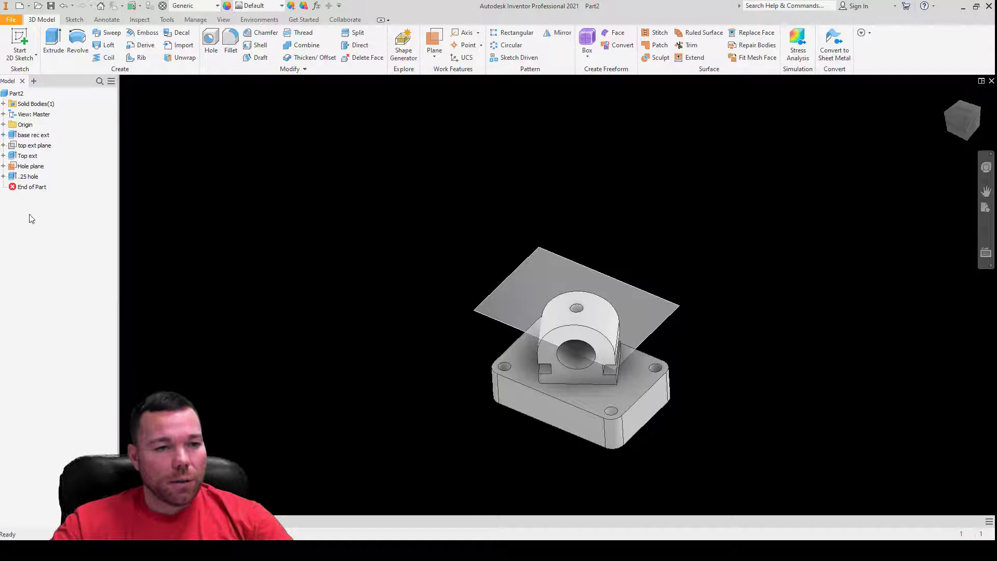
{"action": "right_click", "coordinate": [655, 295]}
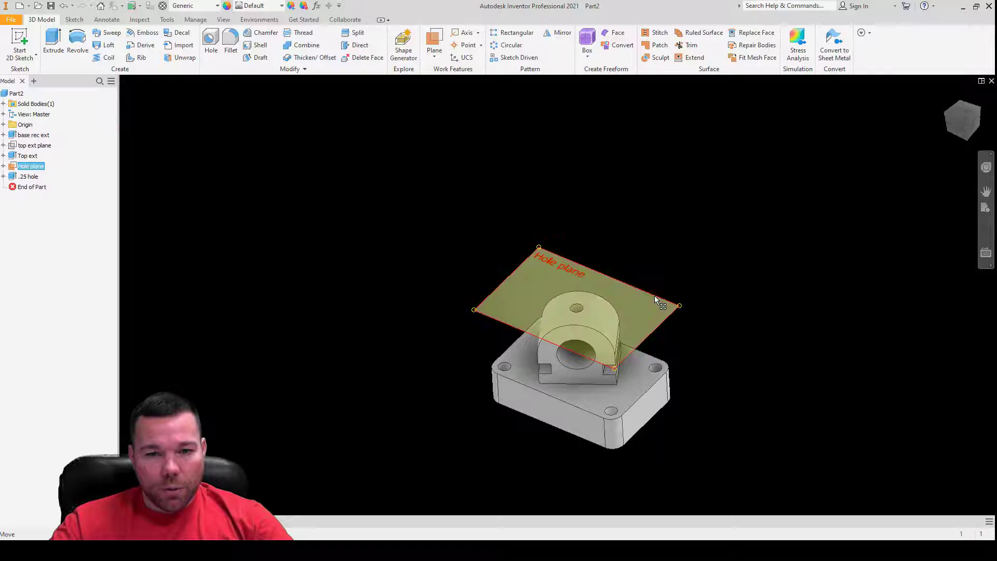
- Save the part as "Inventor Lesson 9 Tutorial" in the Inventor Tutorials folder
{"action": "left_click", "coordinate": [688, 312]}
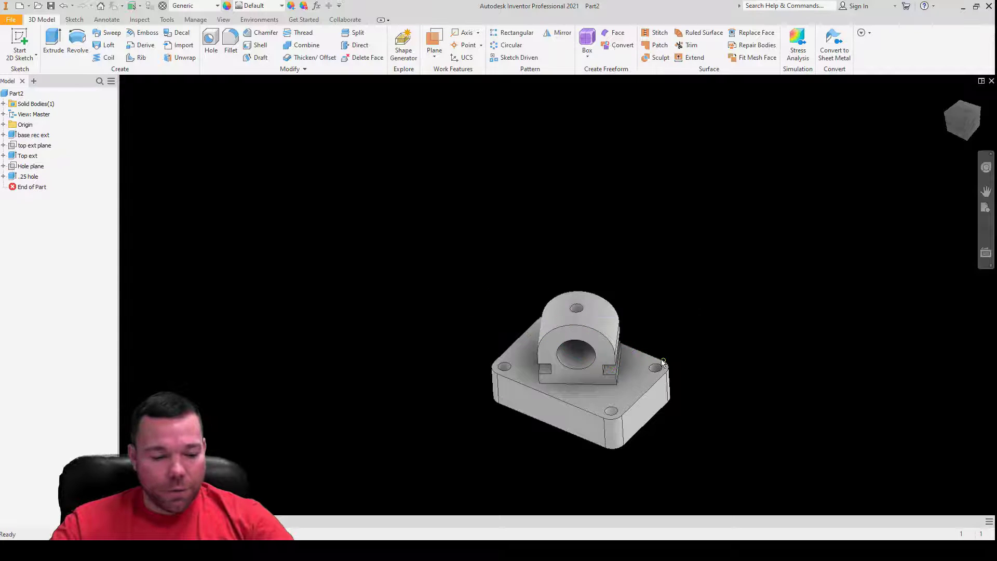
{"action": "middle_click_drag", "start_coordinate": [664, 362], "coordinate": [668, 296], "text": "shift"}
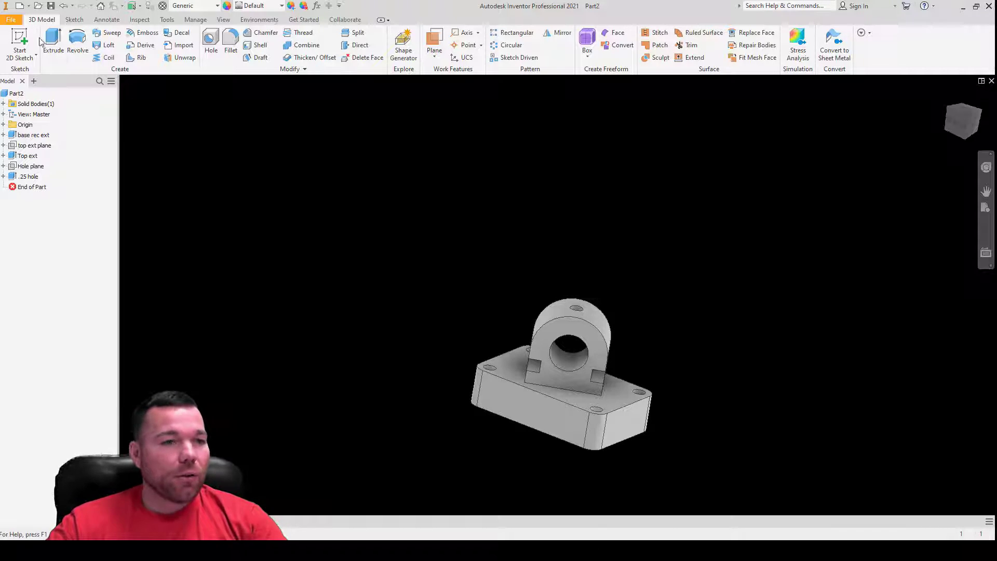
{"action": "left_click", "coordinate": [50, 6]}
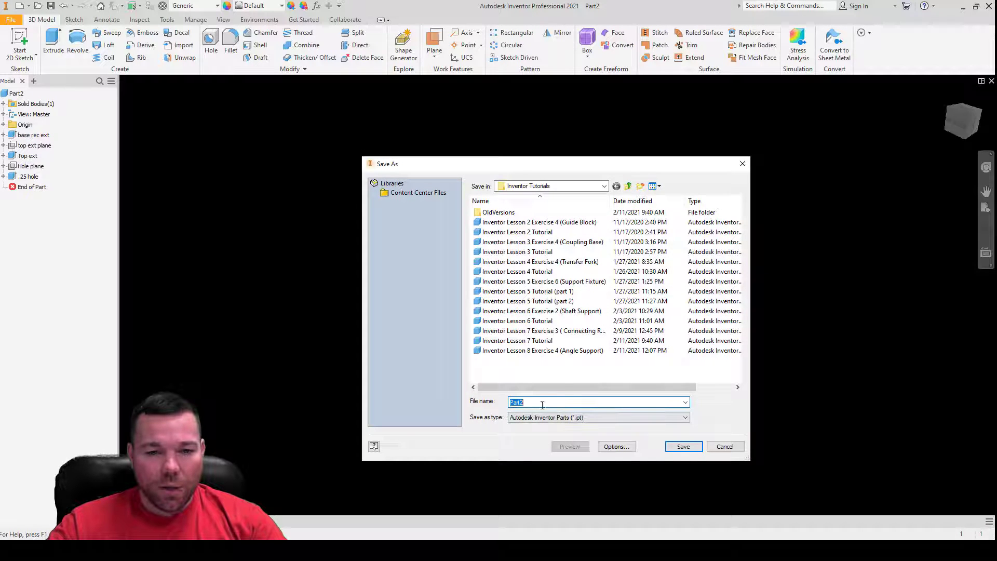
{"action": "left_click", "coordinate": [522, 341]}
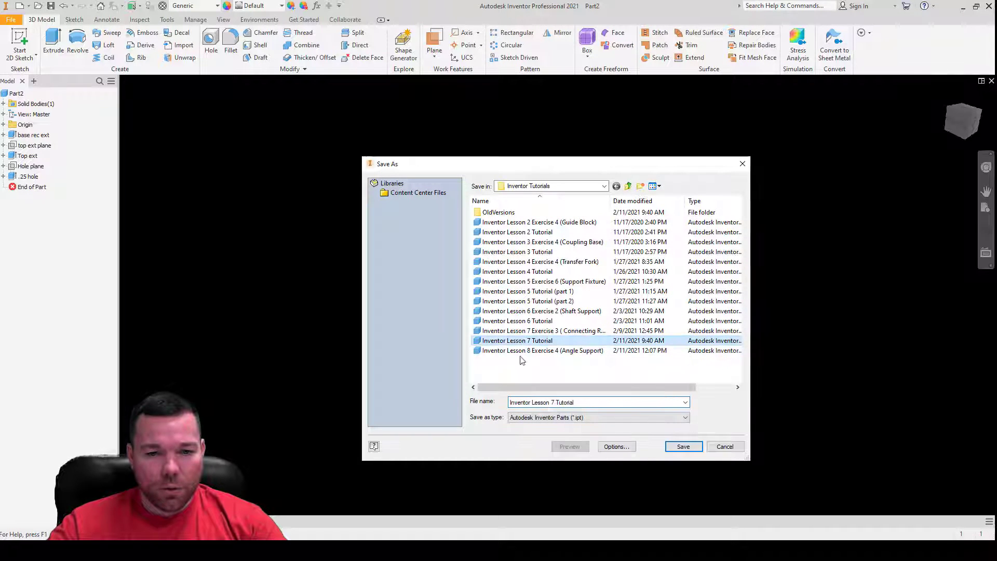
{"action": "left_click", "coordinate": [555, 404]}
{"action": "left_click", "coordinate": [555, 404]}
{"action": "key", "text": "BackSpace"}
{"action": "type", "text": "9"}
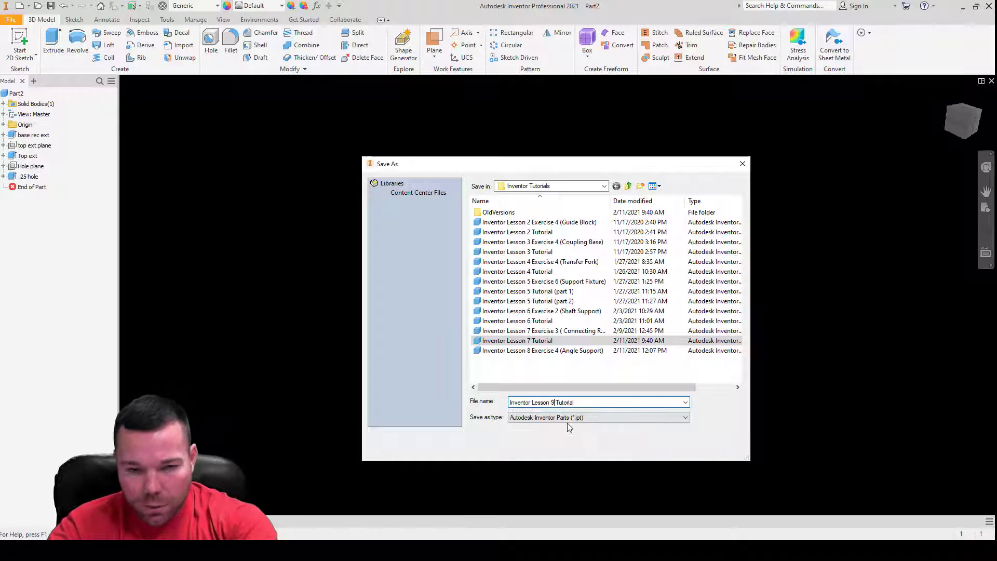
{"action": "left_click", "coordinate": [684, 447]}
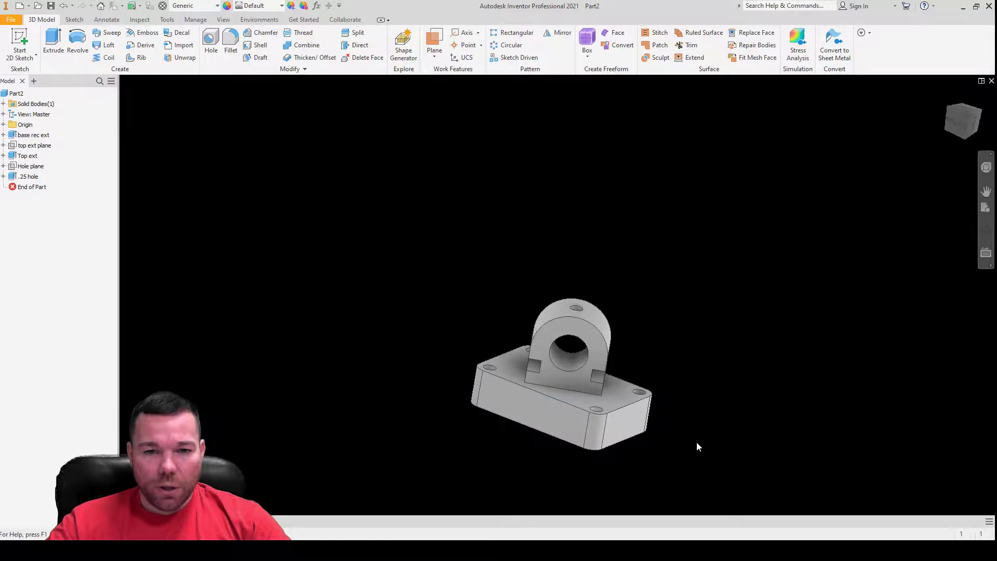
{"action": "key", "text": "F4"}
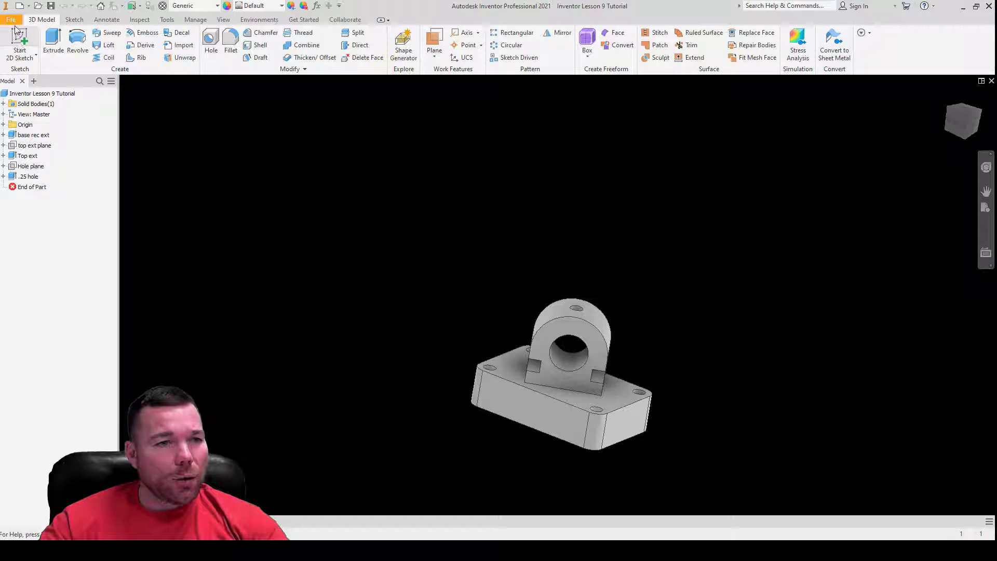
- Create a new drawing from the THADDEUS STVENS INVENTOR TEMPLATE.dwg template
{"action": "left_click", "coordinate": [19, 7]}
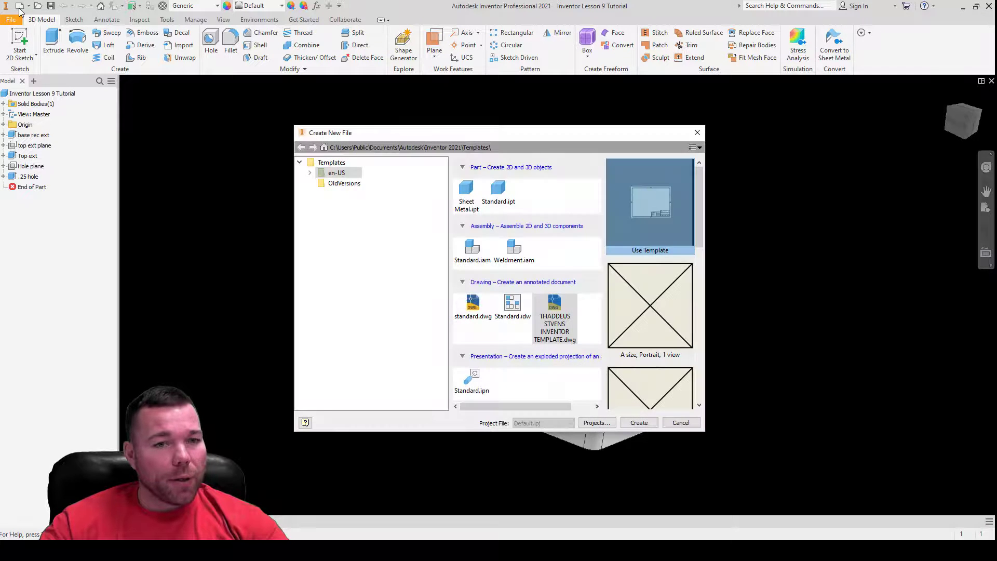
{"action": "left_click", "coordinate": [556, 318]}
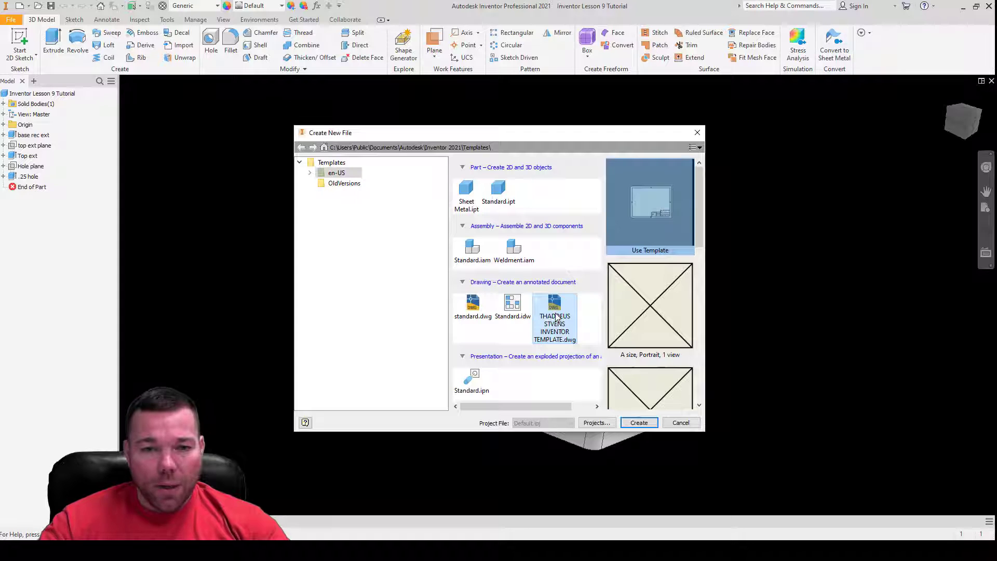
{"action": "double_click", "coordinate": [557, 314]}
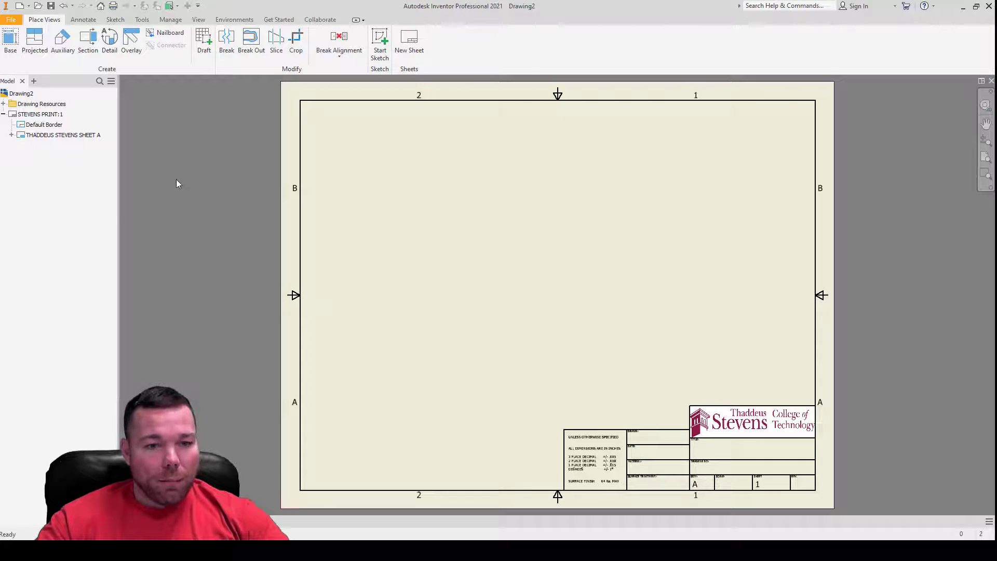
{"action": "right_click", "coordinate": [20, 134]}
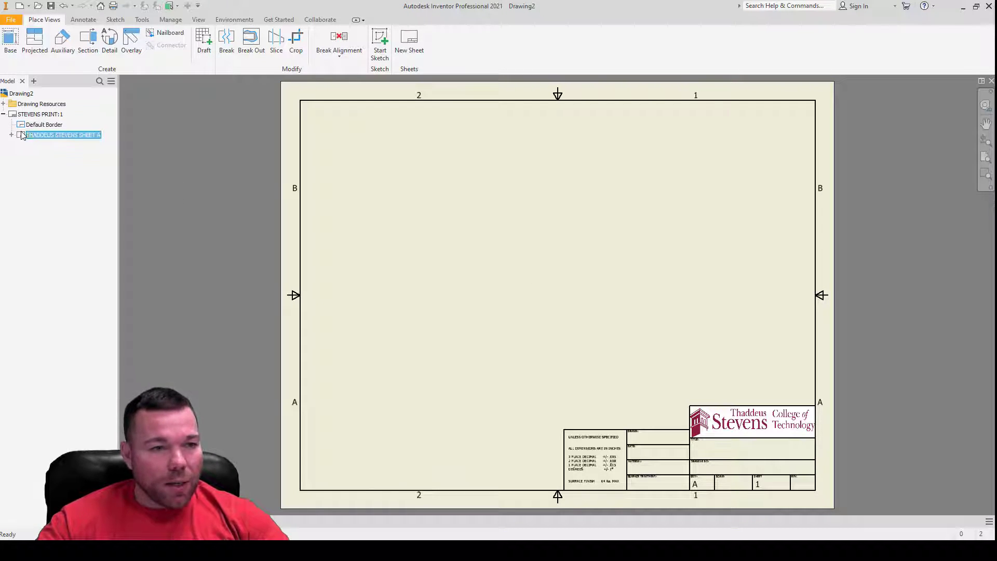
{"action": "left_click", "coordinate": [50, 162]}
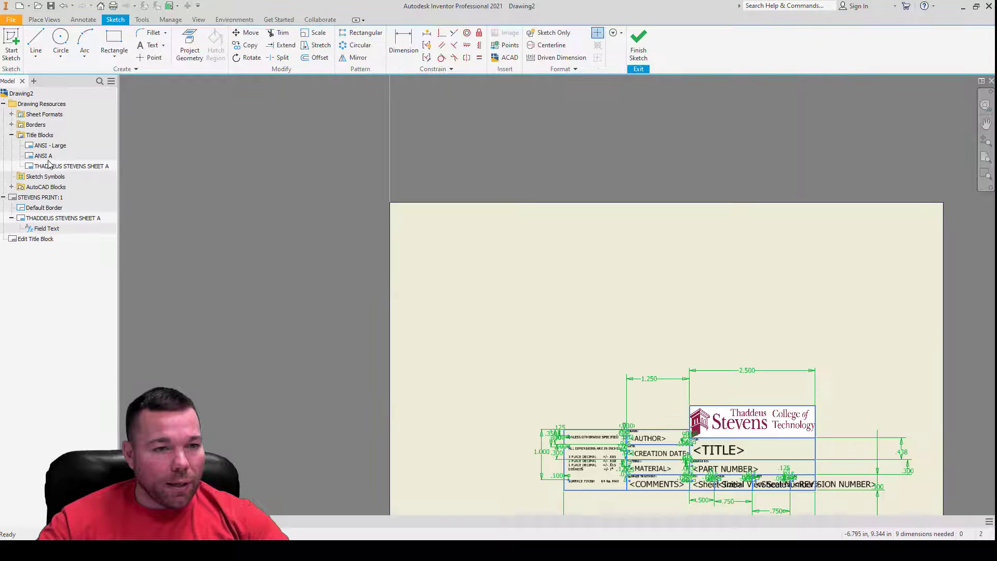
{"action": "left_click", "coordinate": [617, 40]}
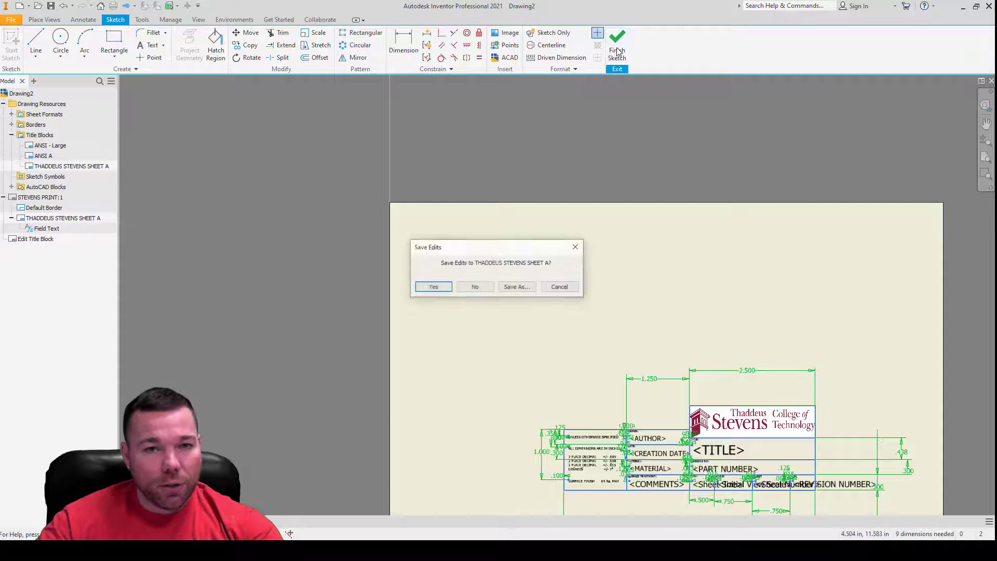
{"action": "left_click", "coordinate": [474, 284]}
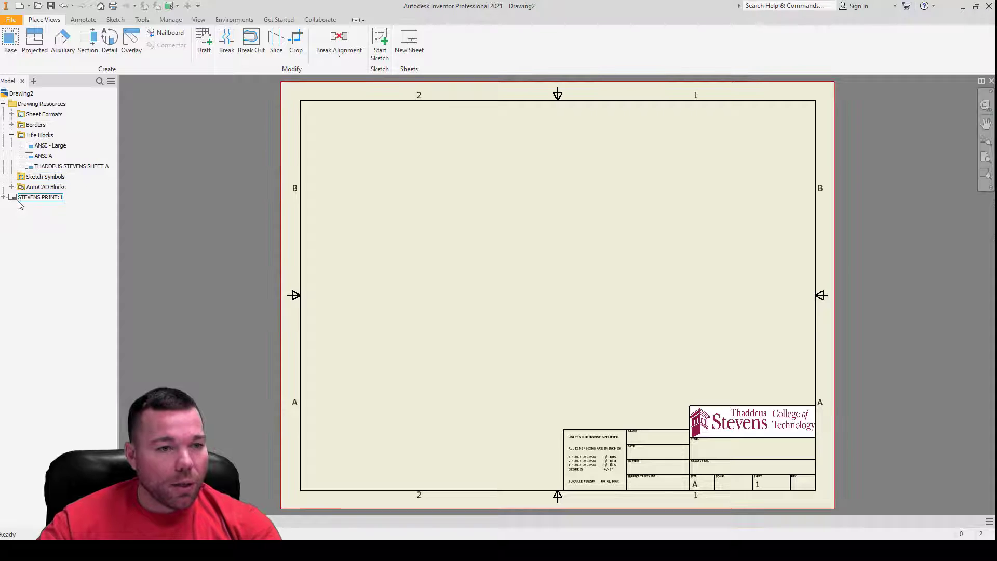
- Change the STEVENS PRINT sheet size to B
{"action": "right_click", "coordinate": [18, 202]}
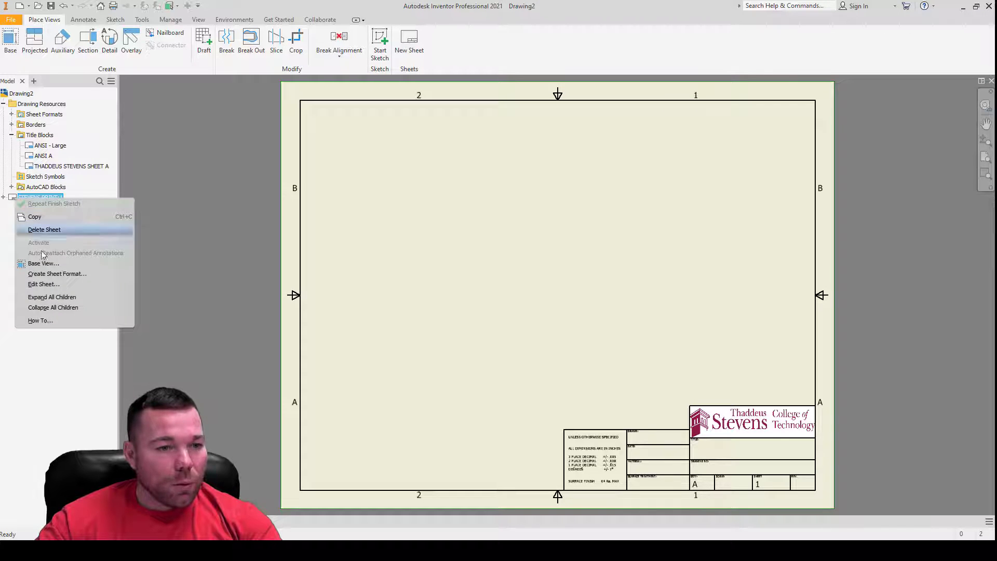
{"action": "left_click", "coordinate": [66, 289]}
{"action": "left_click", "coordinate": [159, 148]}
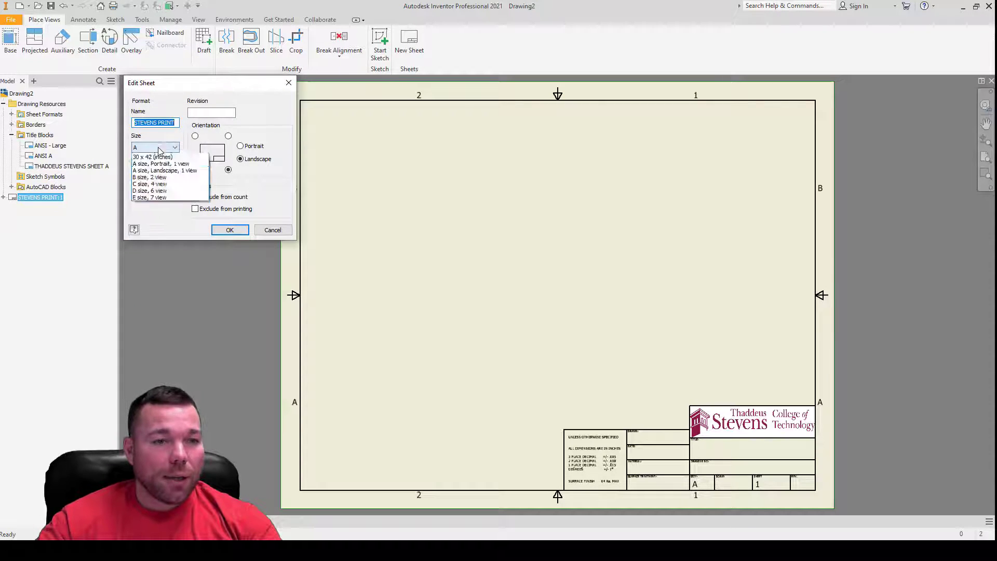
{"action": "left_click", "coordinate": [152, 164]}
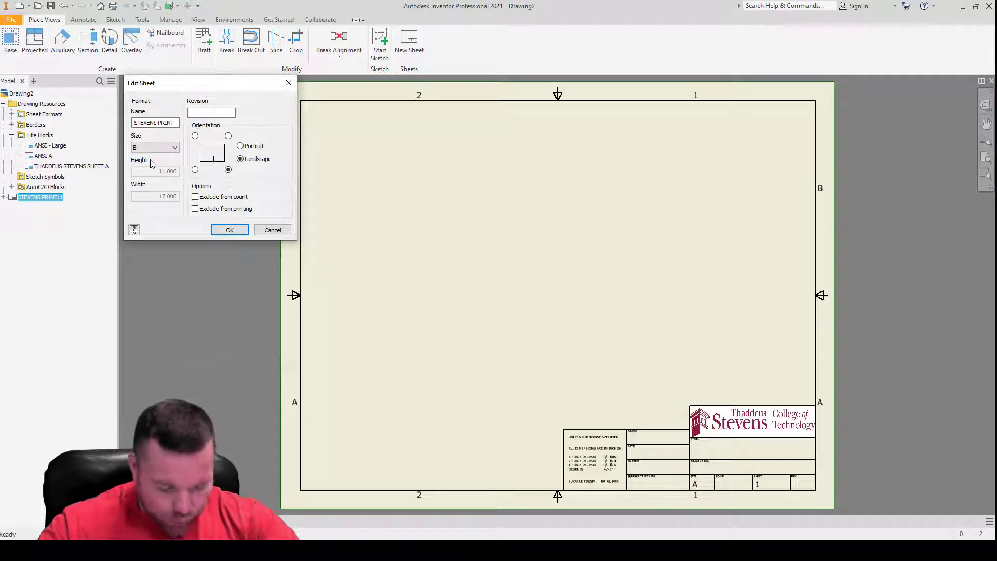
{"action": "left_click", "coordinate": [228, 230]}
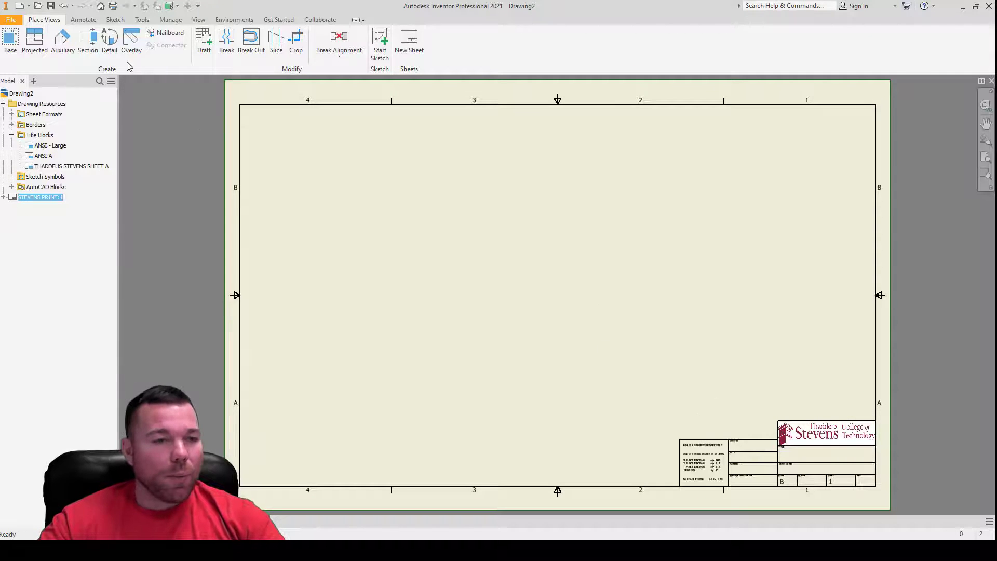
- Place a front base view of the Lesson 9 part at 1/1 scale in the upper-left area of the sheet
{"action": "left_click", "coordinate": [11, 39]}
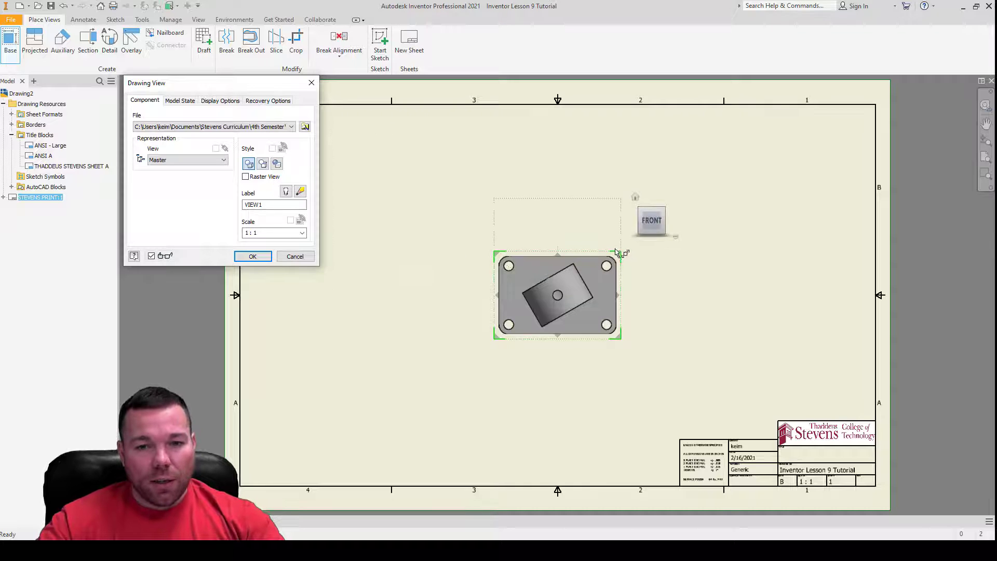
{"action": "left_click_drag", "start_coordinate": [618, 253], "coordinate": [542, 225]}
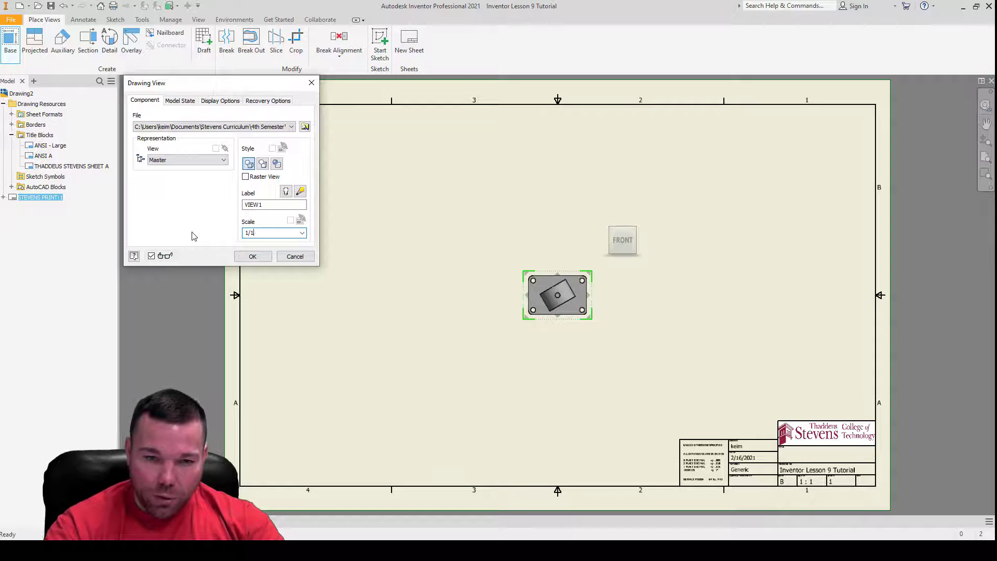
{"action": "key", "text": "Return"}
{"action": "left_click_drag", "start_coordinate": [577, 252], "coordinate": [429, 156]}
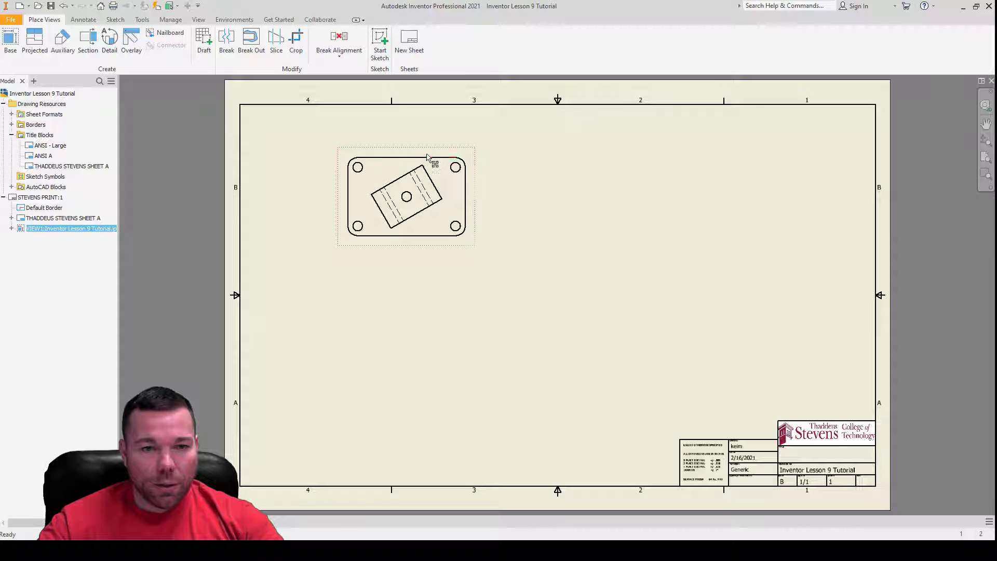
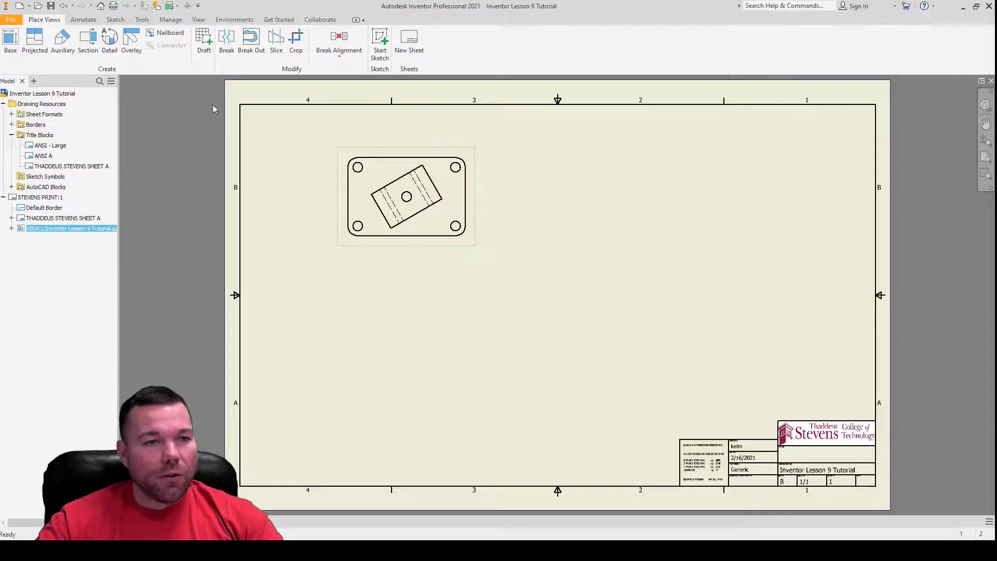
- Create a 1/1 auxiliary view from the base view, projected off the angled block's long edge, and place it below and to the right
{"action": "left_click", "coordinate": [36, 44]}
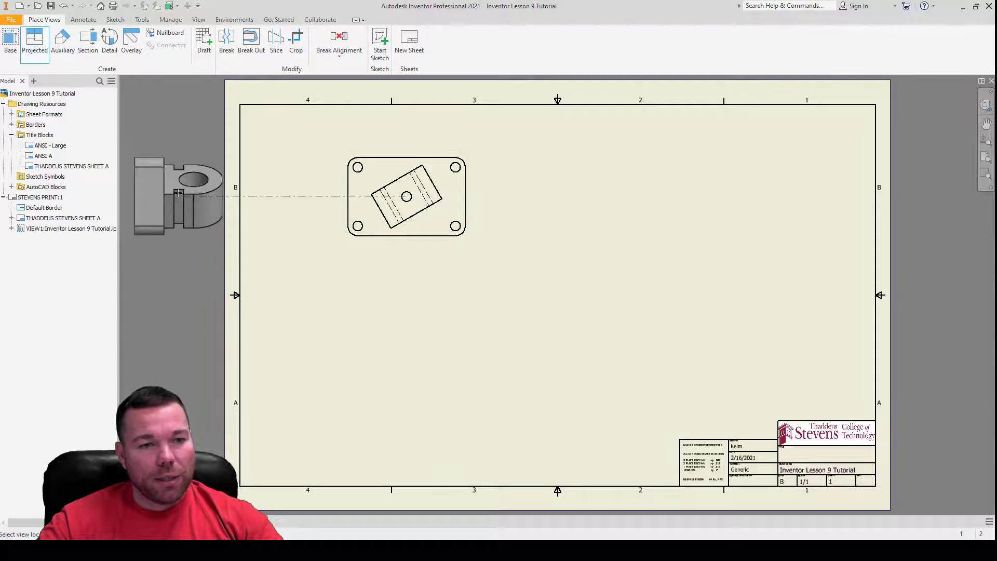
{"action": "left_click", "coordinate": [60, 41]}
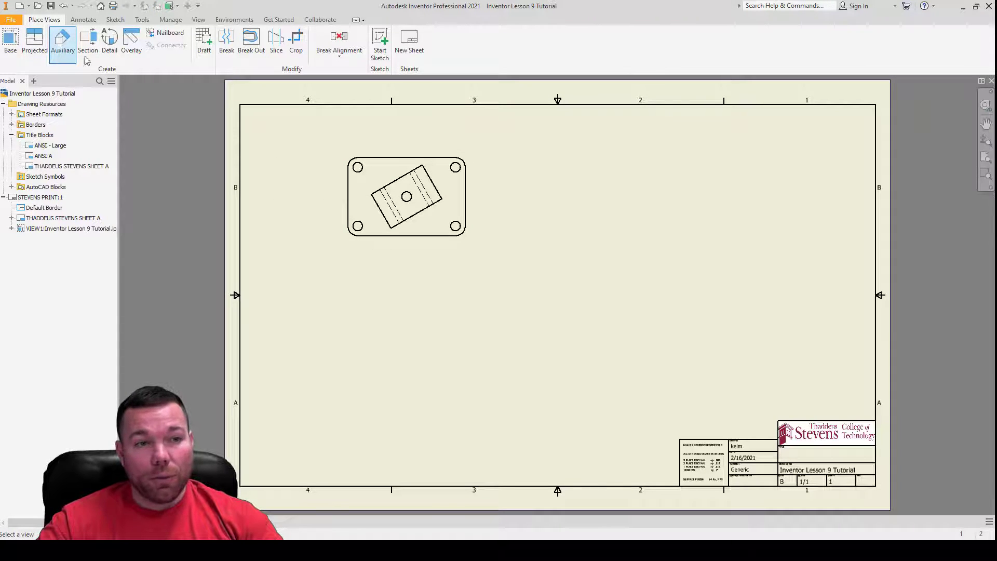
{"action": "left_click", "coordinate": [413, 256]}
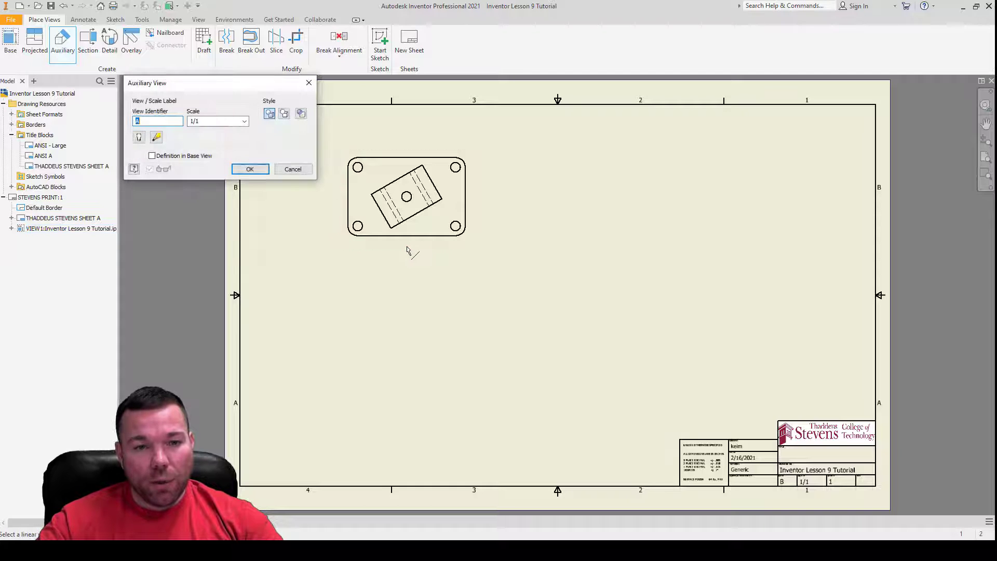
{"action": "left_click", "coordinate": [392, 183]}
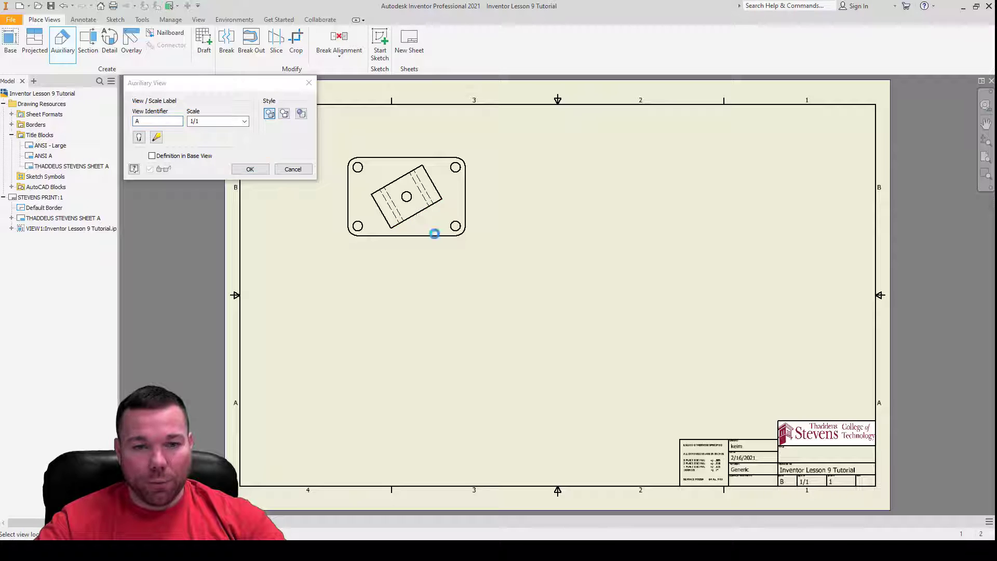
{"action": "left_click", "coordinate": [525, 337]}
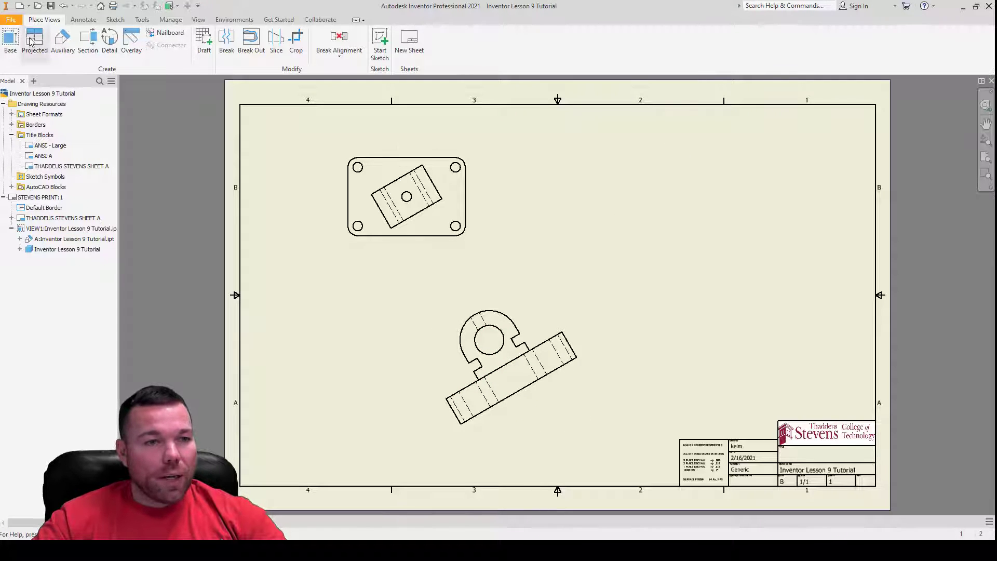
- Create an isometric projected view from the base view near the sheet's upper-right corner
{"action": "left_click", "coordinate": [32, 40]}
{"action": "left_click", "coordinate": [473, 159]}
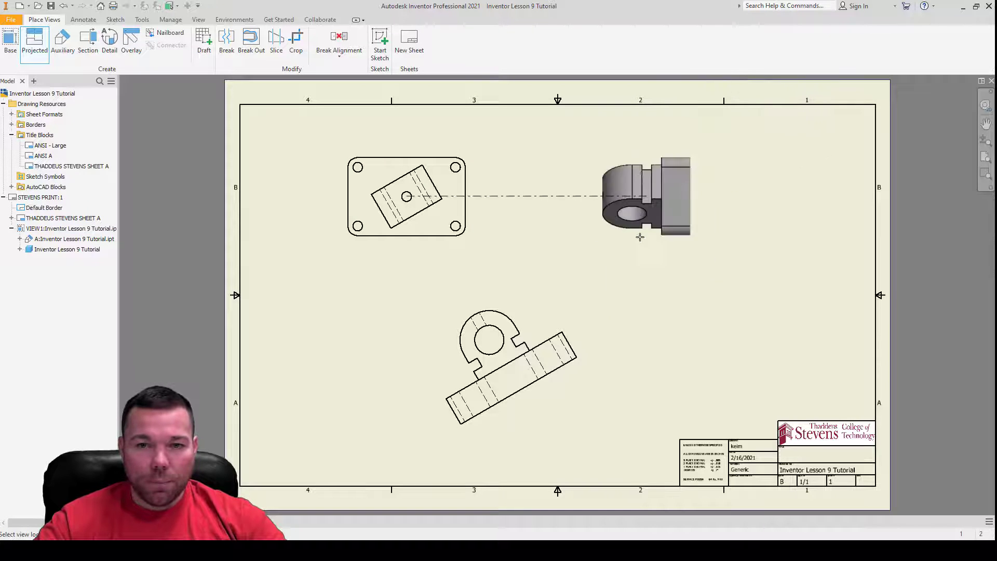
{"action": "scroll", "coordinate": [601, 273], "scroll_direction": "up", "scroll_amount": 10}
{"action": "scroll", "coordinate": [600, 272], "scroll_direction": "down", "scroll_amount": 15}
{"action": "scroll", "coordinate": [486, 215], "scroll_direction": "up", "scroll_amount": 8}
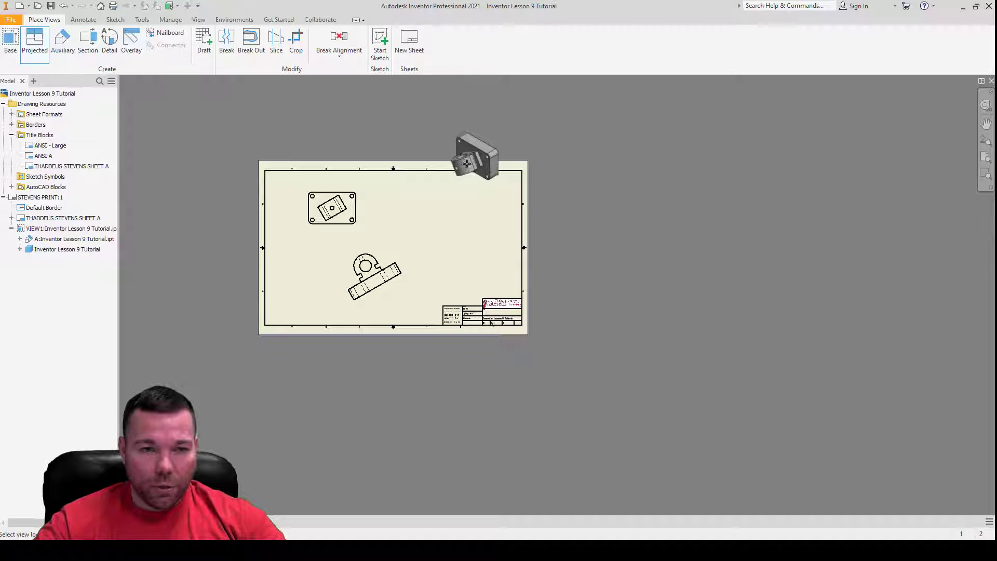
{"action": "left_click", "coordinate": [465, 176]}
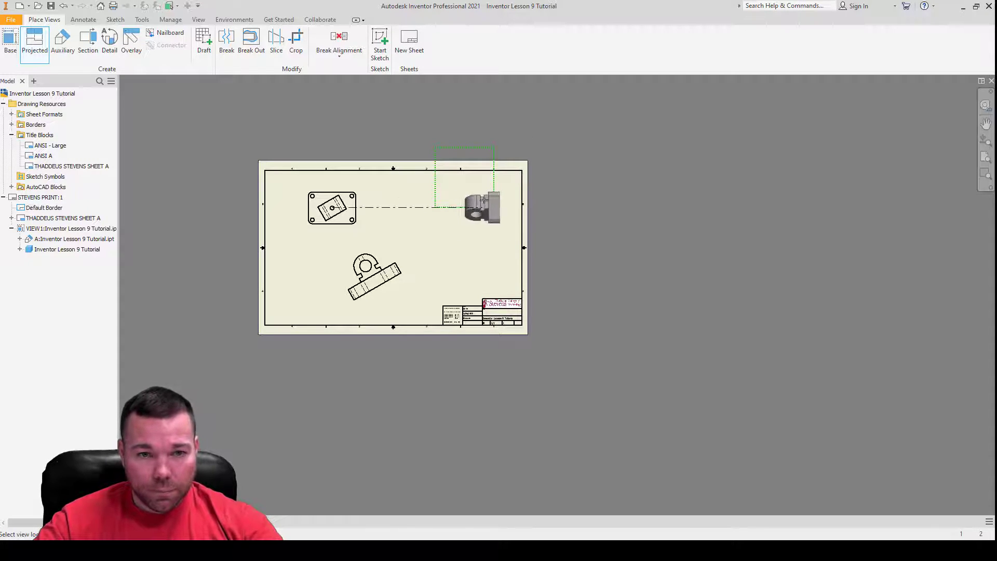
{"action": "right_click", "coordinate": [467, 193]}
{"action": "left_click", "coordinate": [511, 190]}
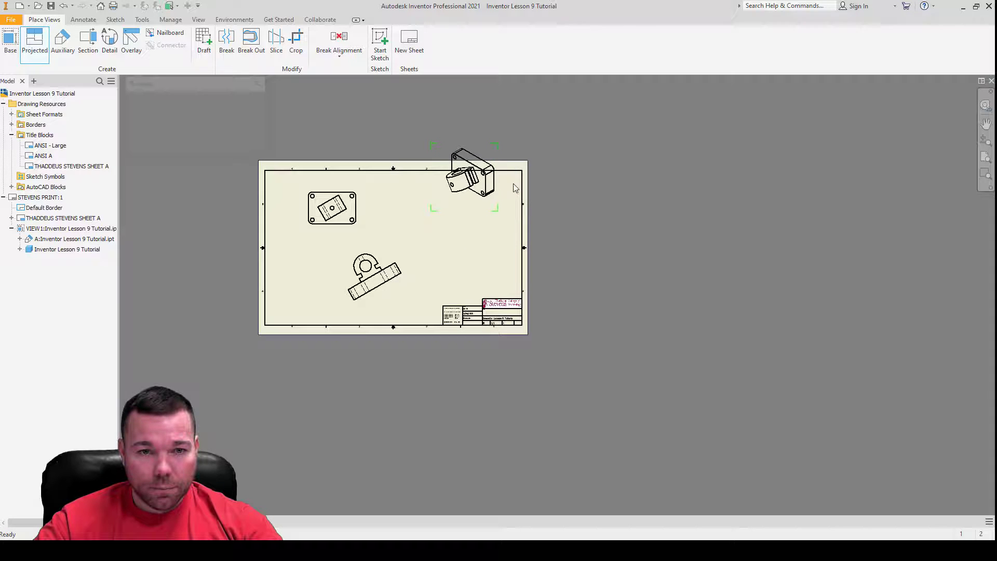
{"action": "double_click", "coordinate": [486, 152]}
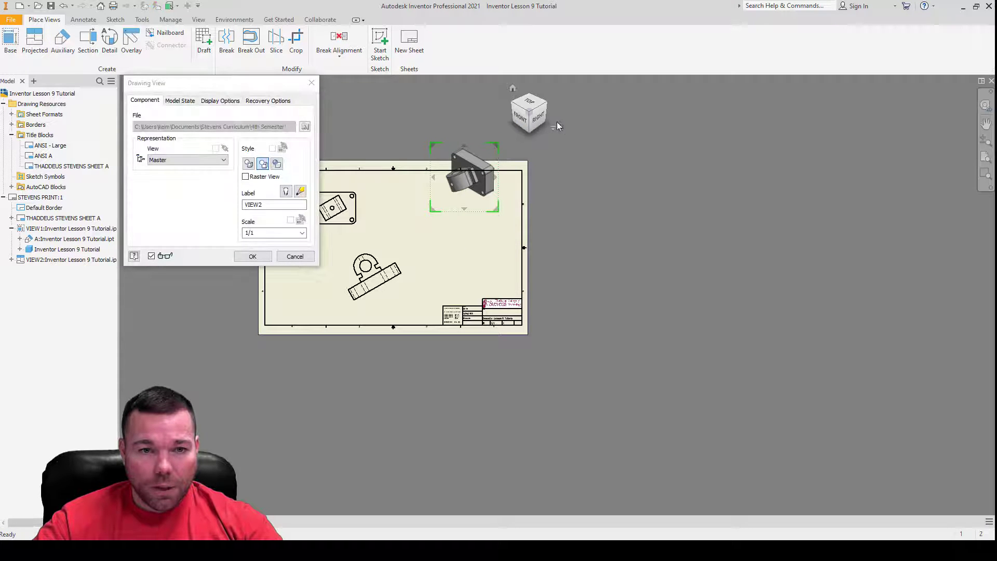
{"action": "left_click", "coordinate": [546, 102]}
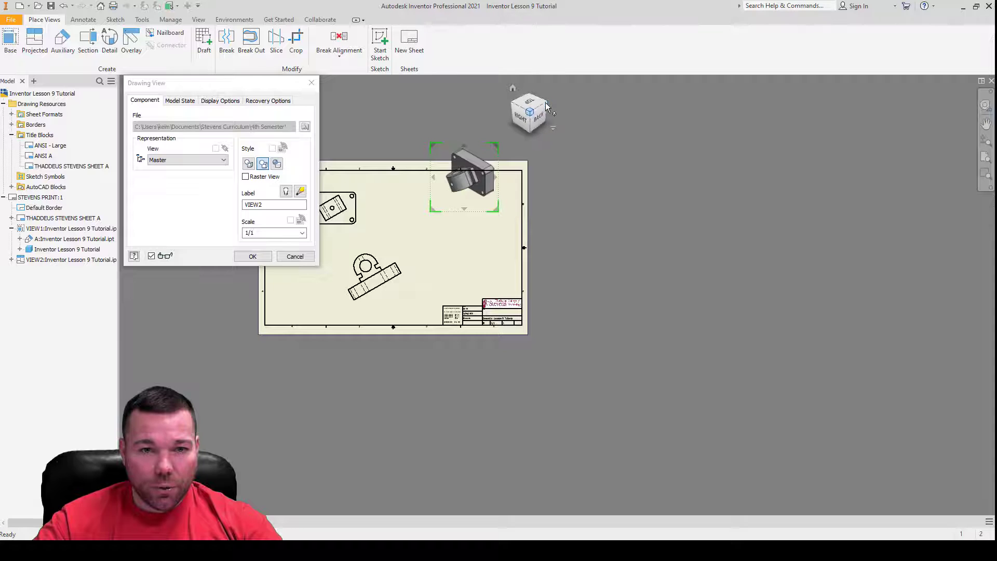
{"action": "left_click", "coordinate": [535, 132]}
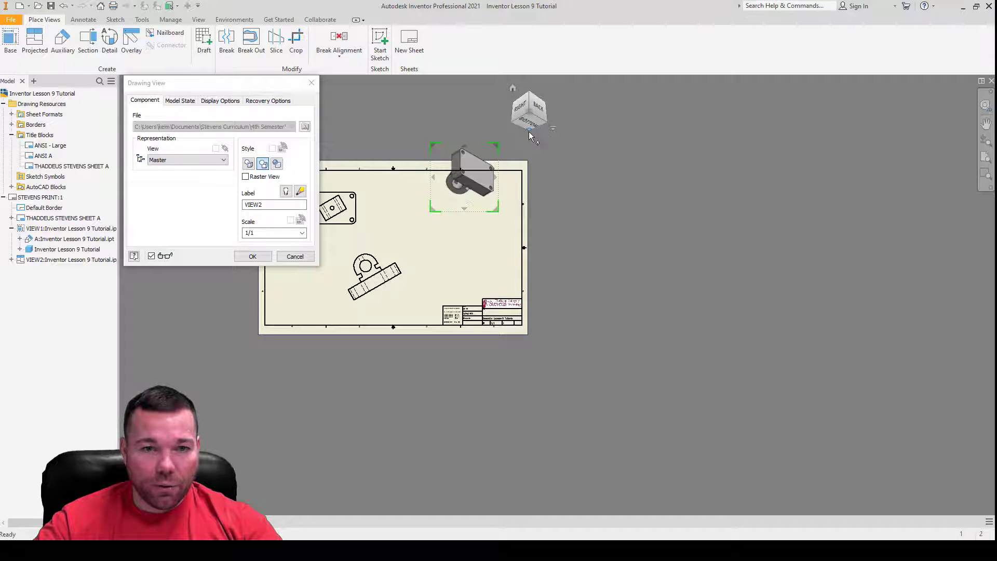
{"action": "left_click", "coordinate": [529, 134]}
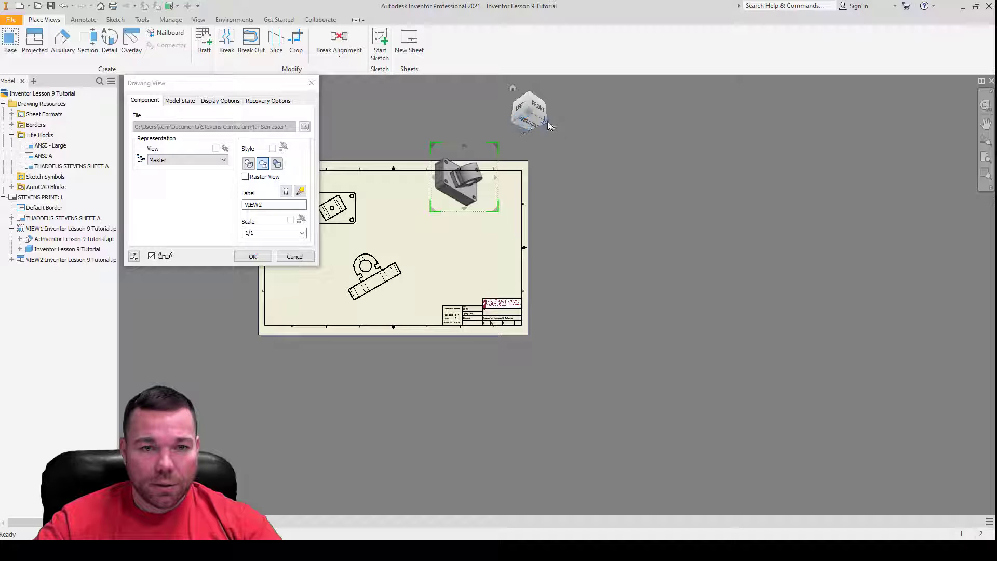
{"action": "left_click", "coordinate": [548, 126]}
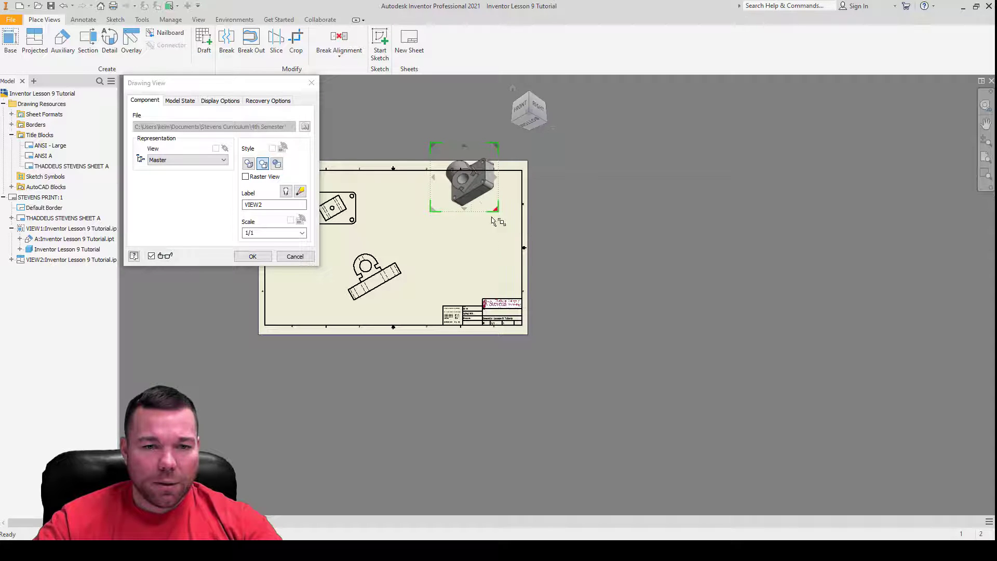
{"action": "scroll", "coordinate": [457, 156], "scroll_direction": "up", "scroll_amount": 3}
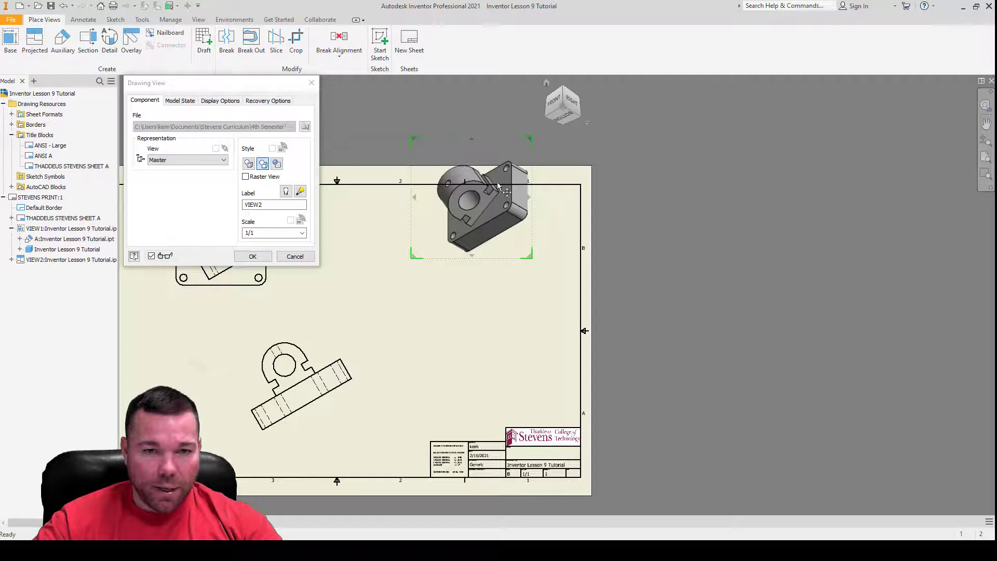
{"action": "left_click", "coordinate": [546, 114]}
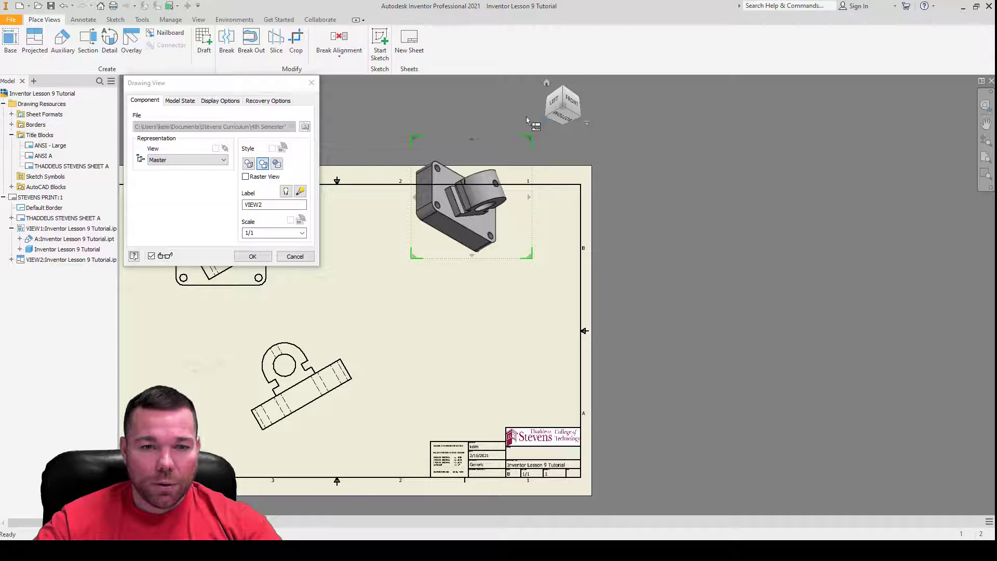
{"action": "left_click", "coordinate": [572, 113]}
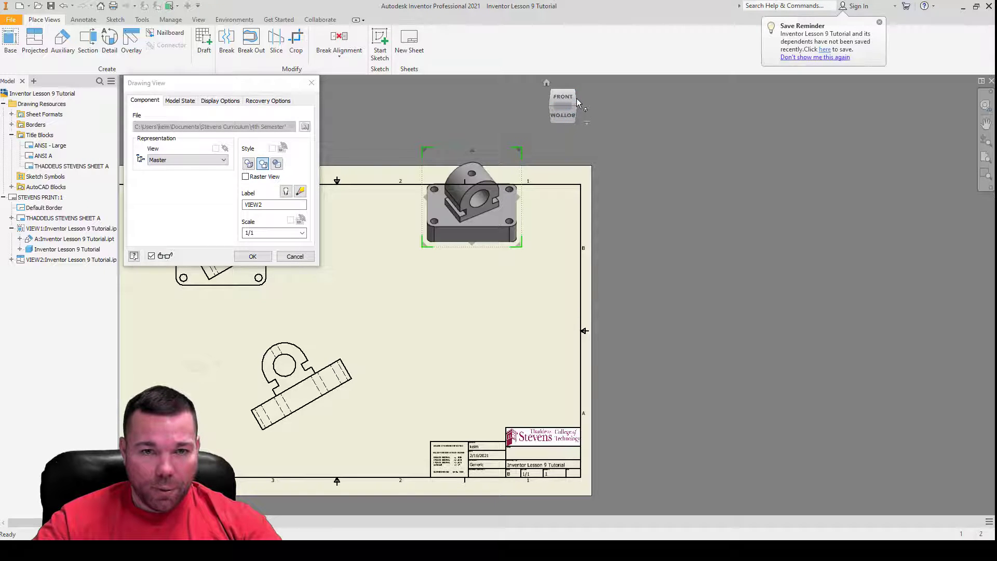
{"action": "left_click", "coordinate": [575, 98]}
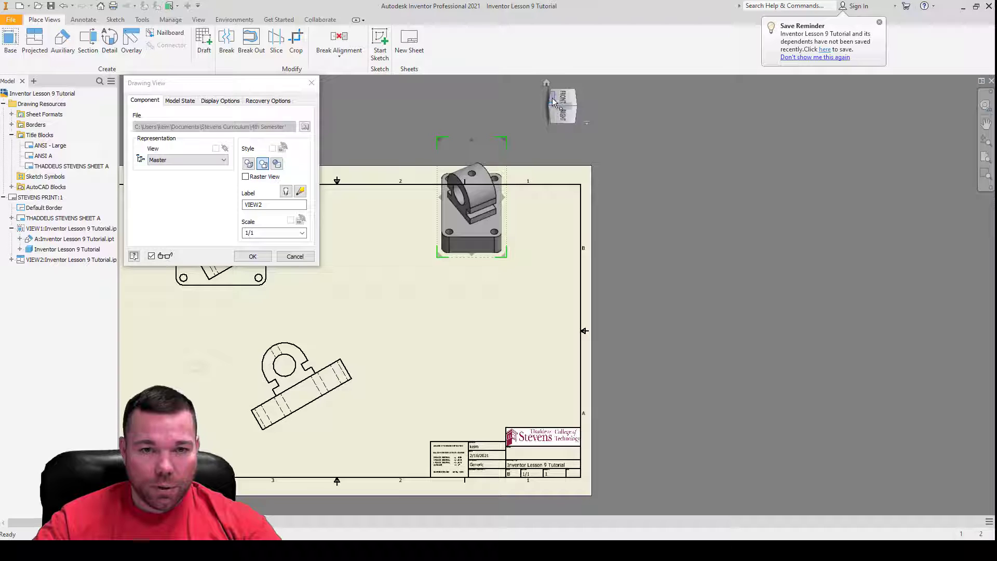
{"action": "left_click", "coordinate": [552, 99]}
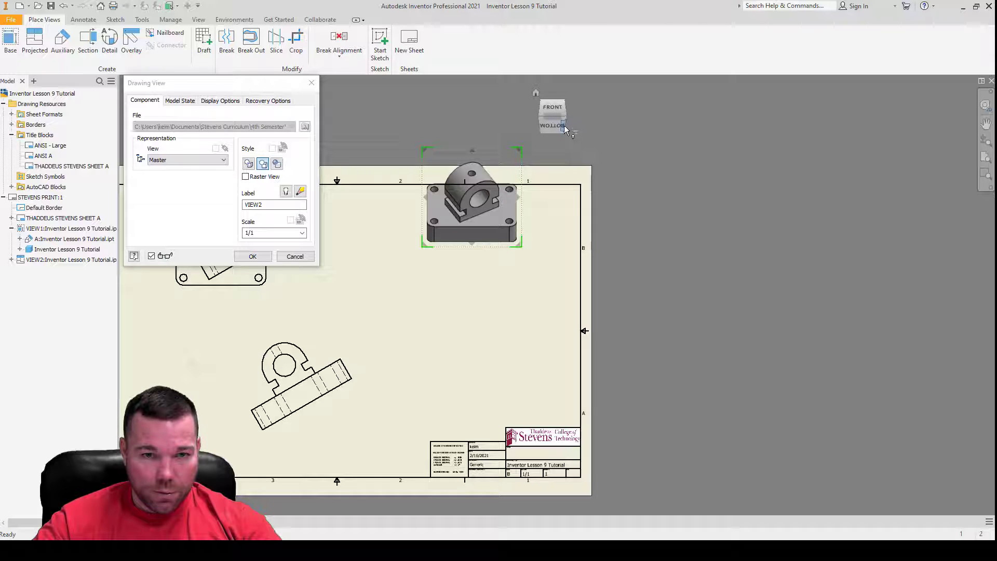
{"action": "left_click", "coordinate": [564, 127]}
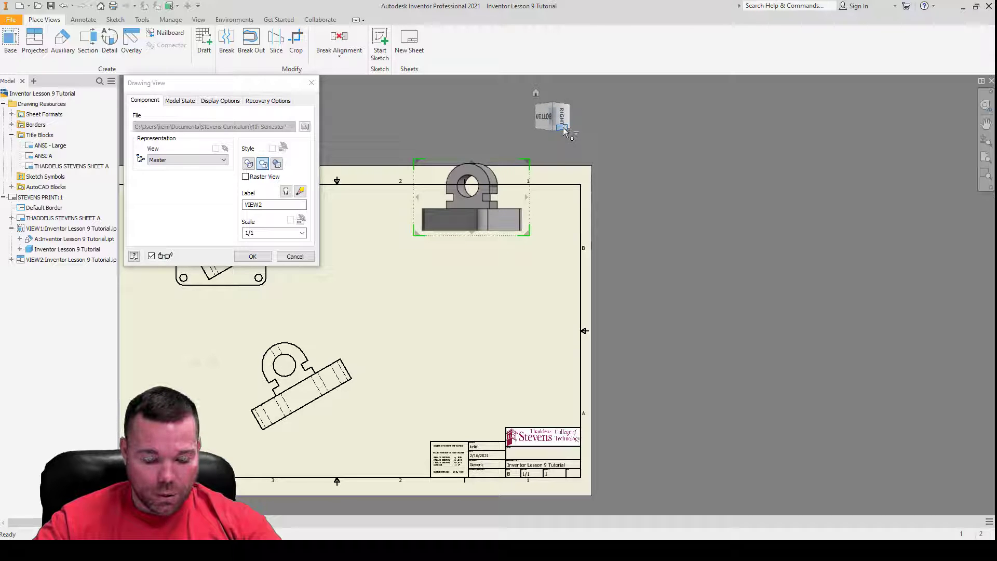
{"action": "left_click", "coordinate": [554, 106]}
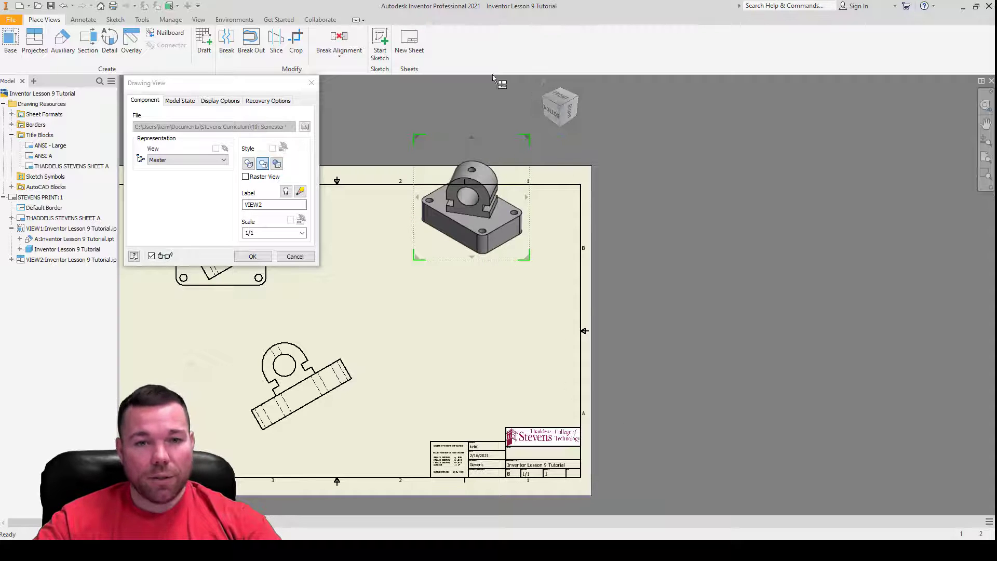
{"action": "key", "text": "Escape"}
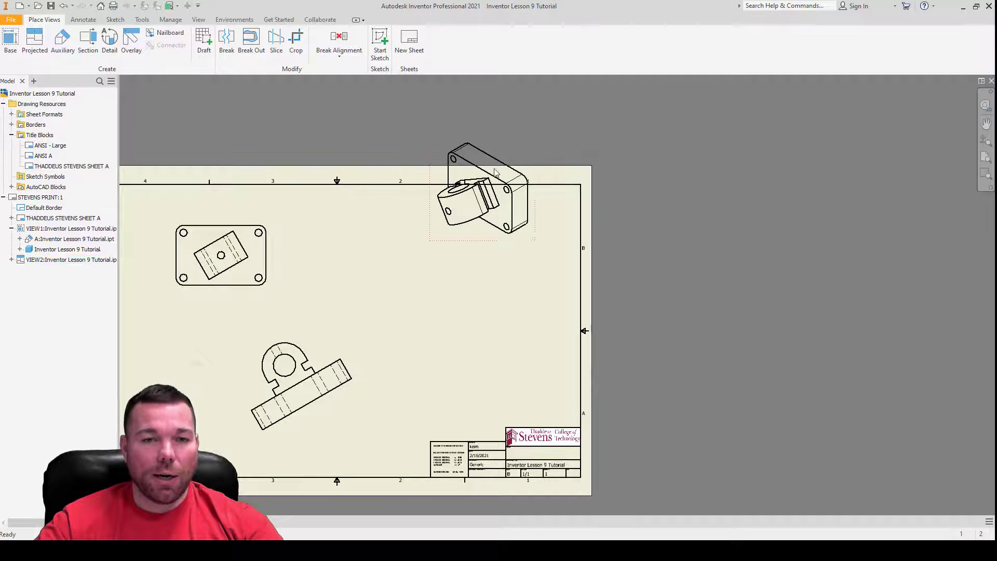
- Reorient the isometric view so the base plate lies flat with the bored block standing on top, and apply the new orientation
{"action": "double_click", "coordinate": [523, 134]}
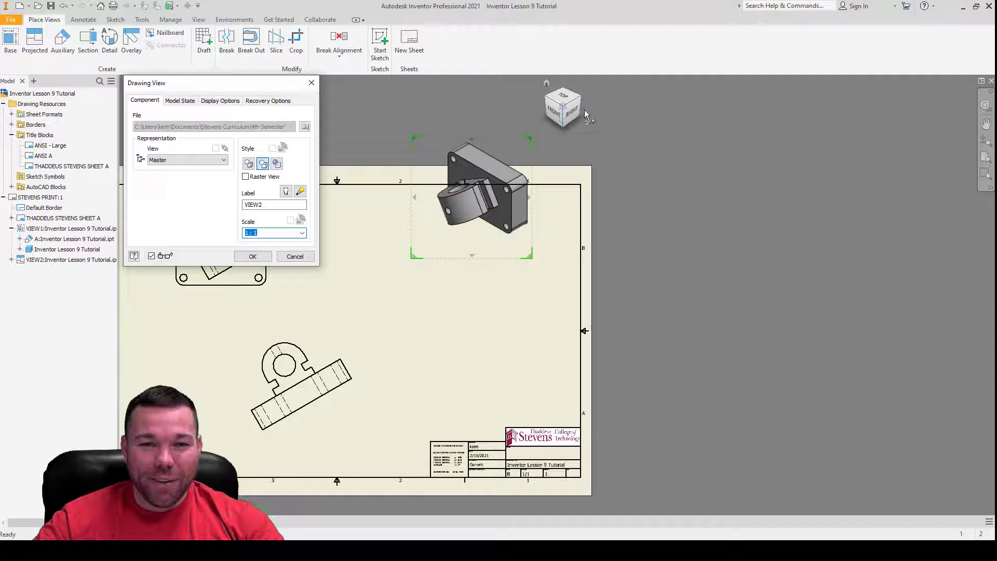
{"action": "left_click", "coordinate": [562, 128]}
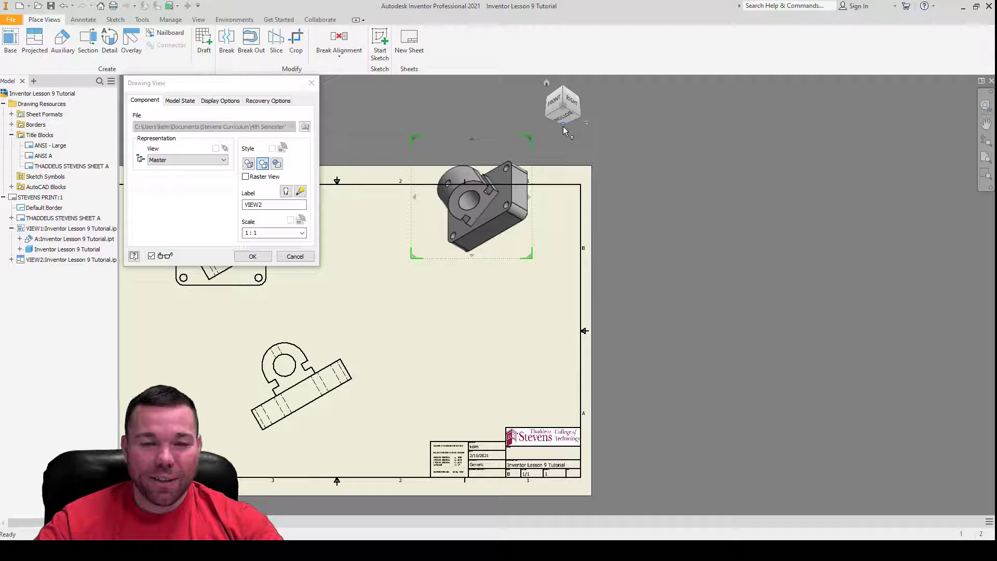
{"action": "left_click", "coordinate": [549, 117]}
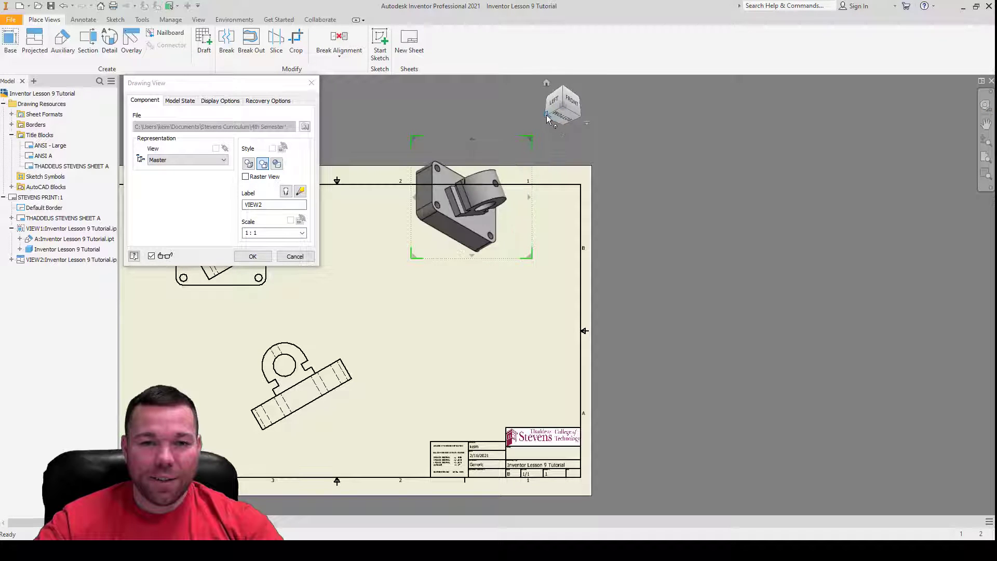
{"action": "left_click", "coordinate": [572, 125]}
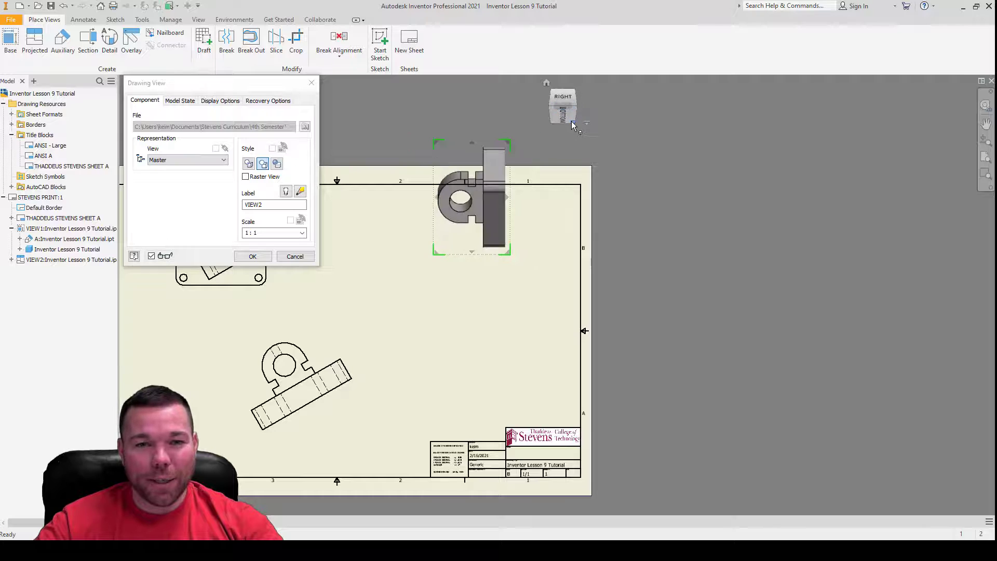
{"action": "left_click", "coordinate": [552, 100]}
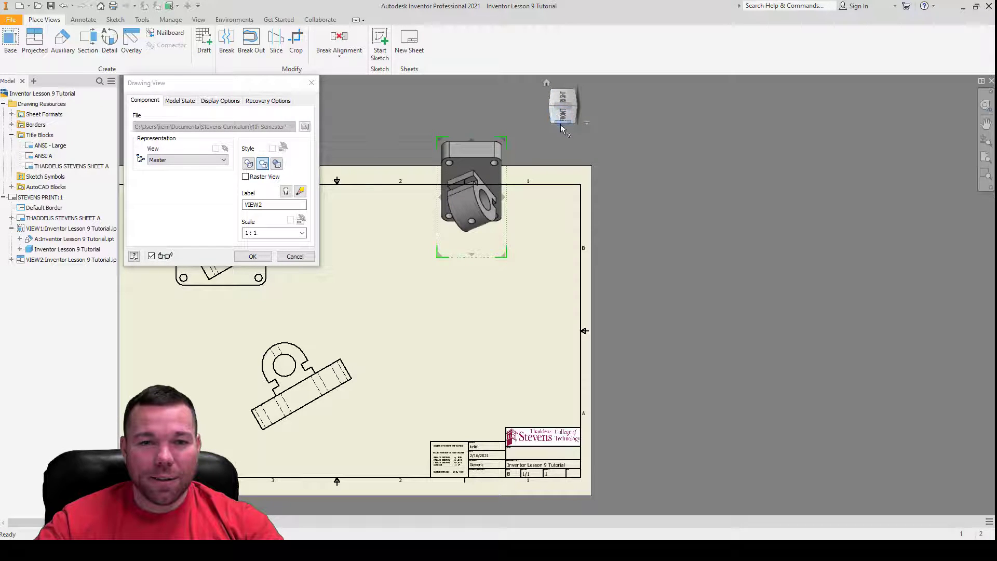
{"action": "left_click", "coordinate": [561, 125]}
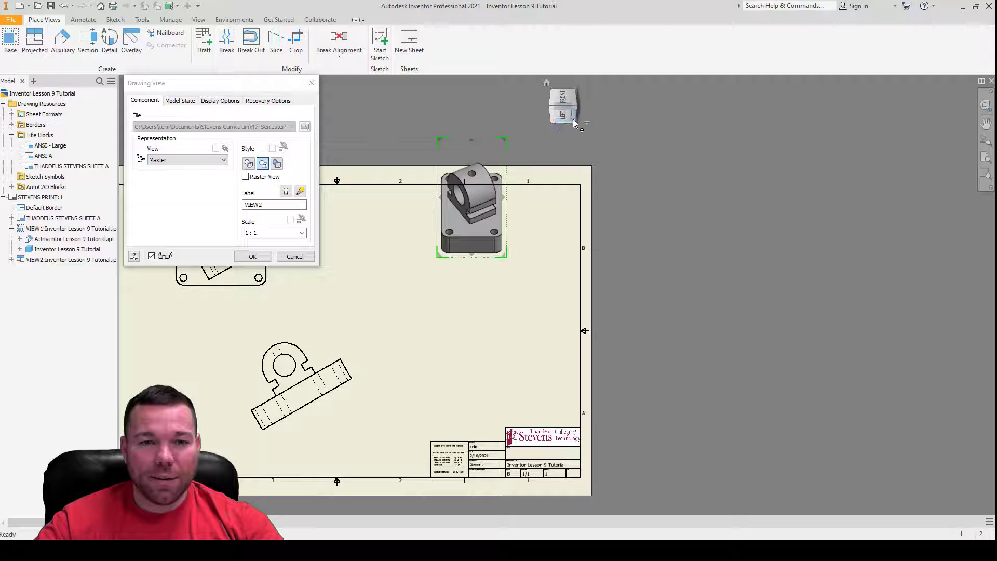
{"action": "left_click", "coordinate": [575, 121]}
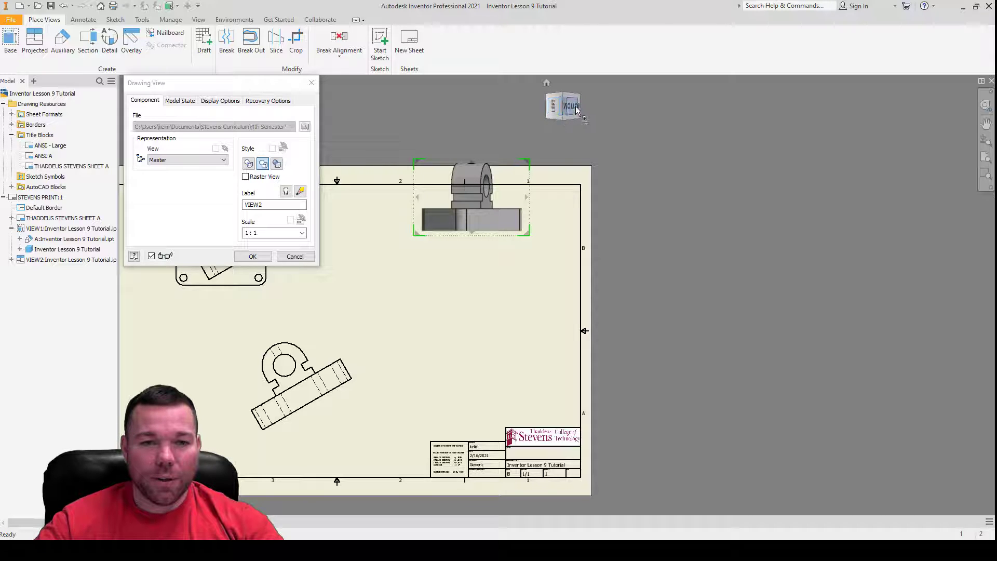
{"action": "left_click", "coordinate": [581, 107]}
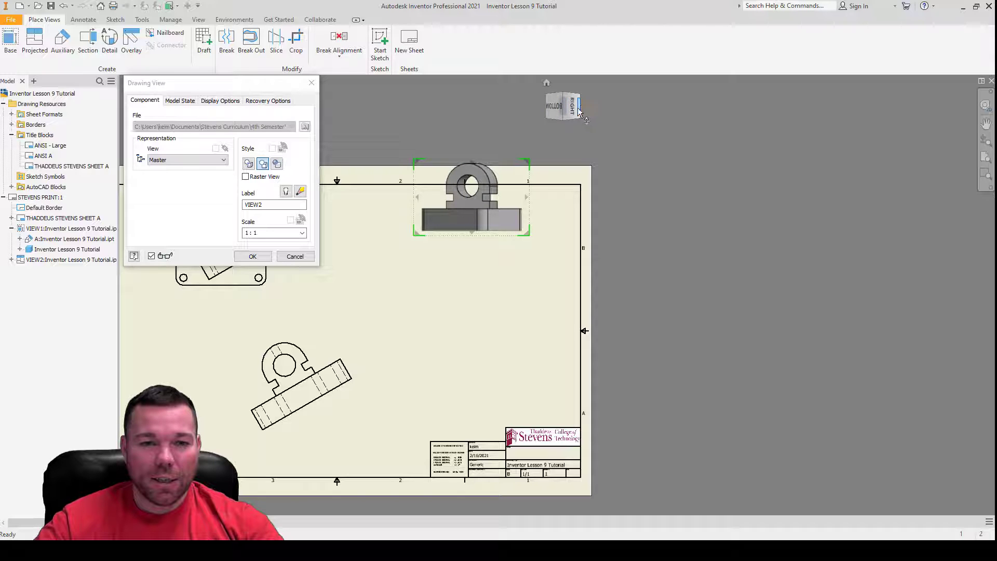
{"action": "left_click", "coordinate": [563, 97]}
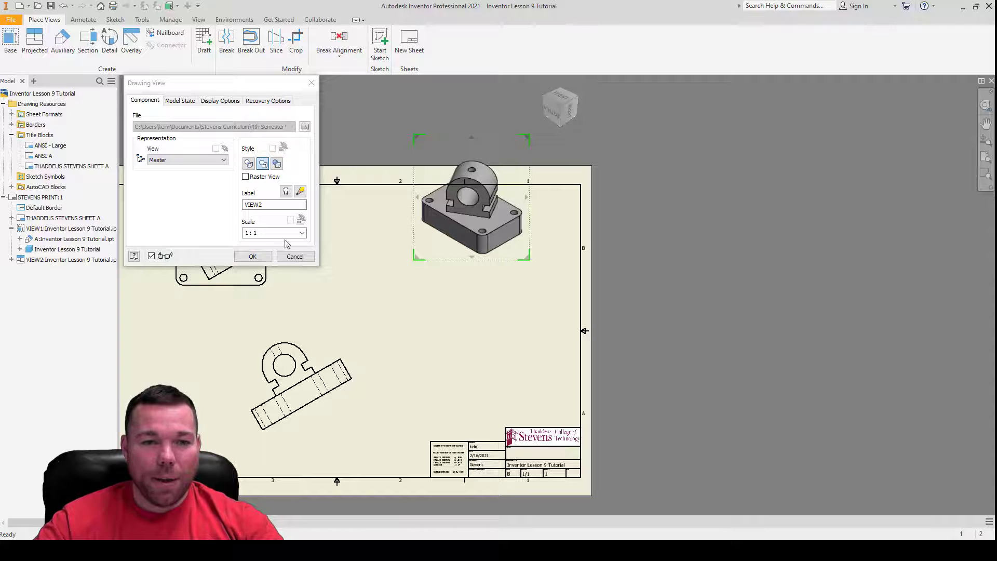
{"action": "left_click", "coordinate": [293, 258]}
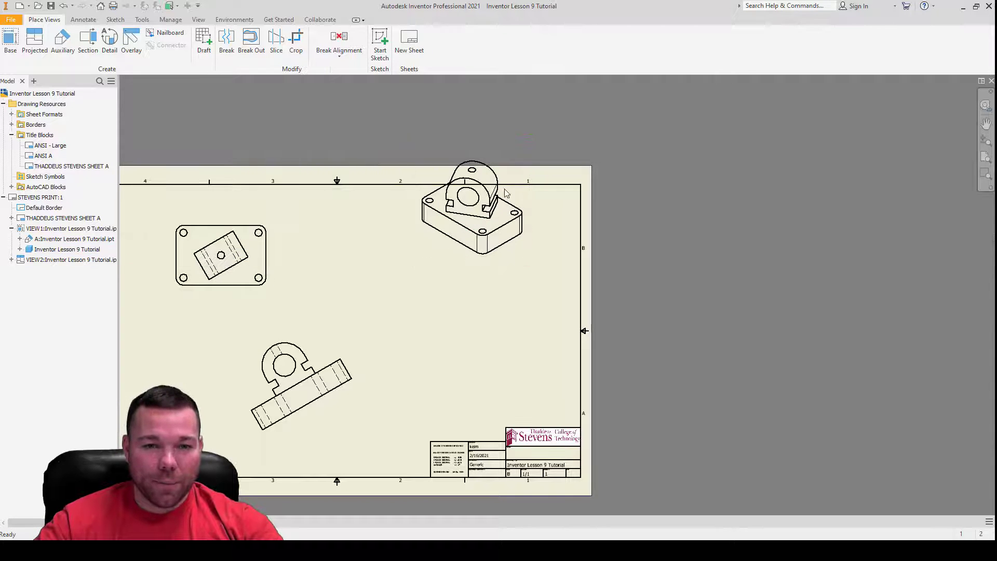
- Move the isometric view fully inside the sheet border near the upper-right corner and give it the Shaded style
{"action": "left_click_drag", "start_coordinate": [519, 160], "coordinate": [532, 214]}
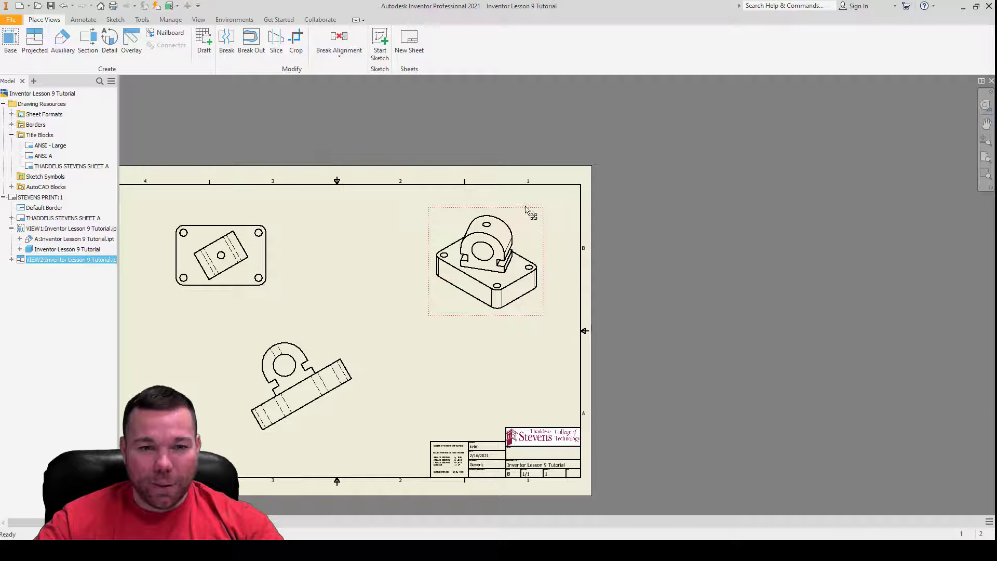
{"action": "right_click", "coordinate": [523, 210]}
{"action": "key", "text": "Escape"}
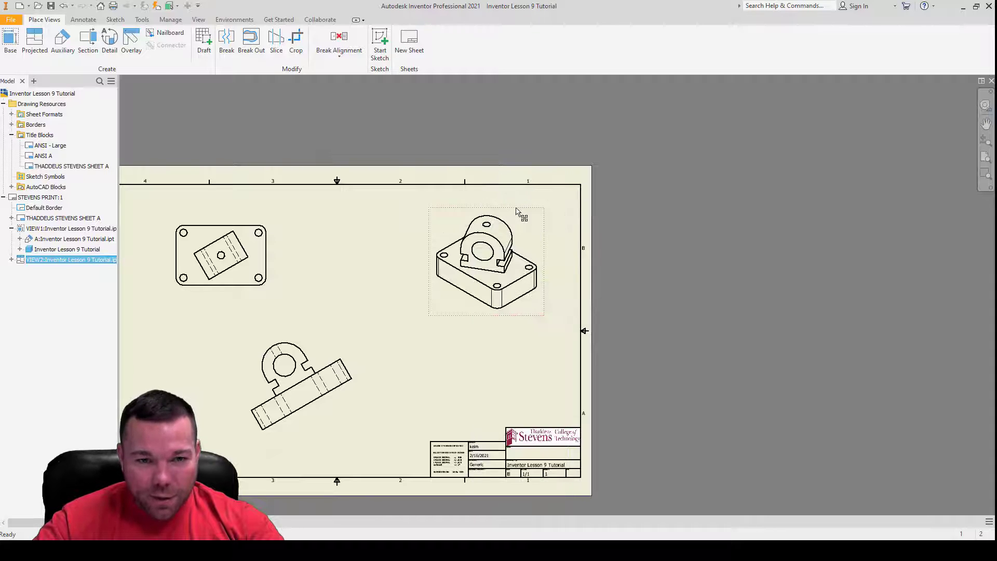
{"action": "double_click", "coordinate": [517, 211]}
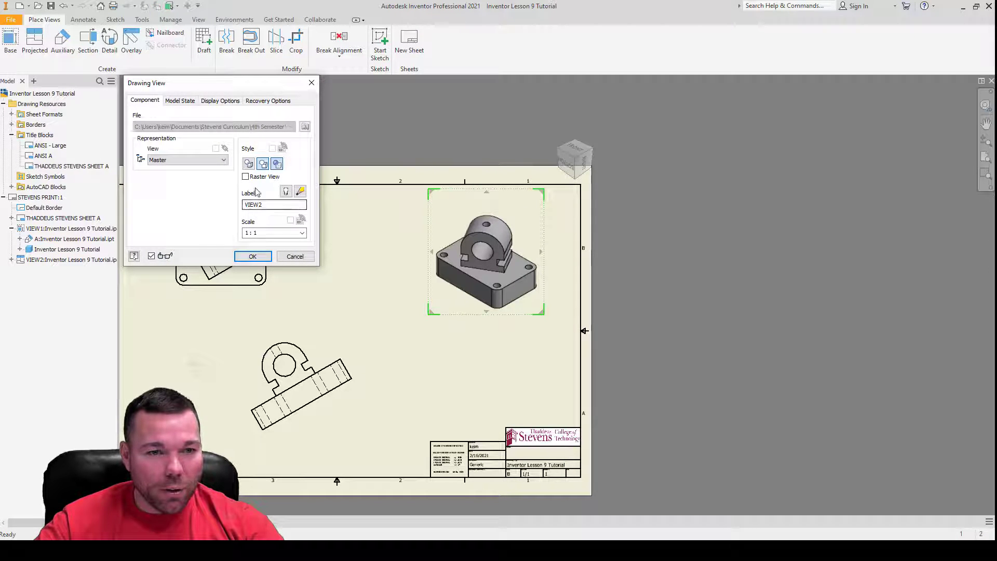
{"action": "left_click", "coordinate": [253, 256]}
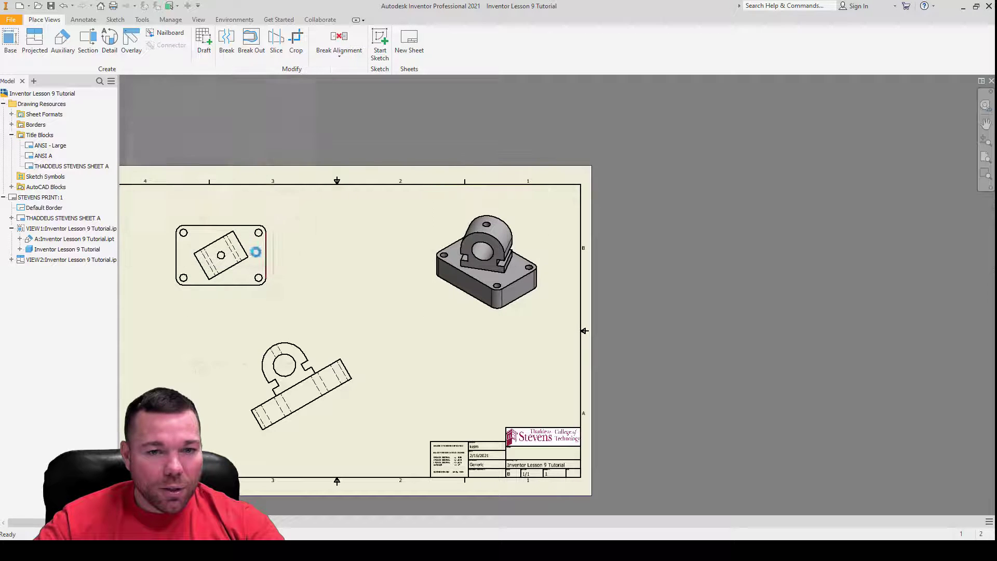
{"action": "left_click_drag", "start_coordinate": [526, 214], "coordinate": [534, 207]}
{"action": "left_click", "coordinate": [490, 330]}
- Try showing hidden lines without shading in the isometric view
{"action": "double_click", "coordinate": [536, 209]}
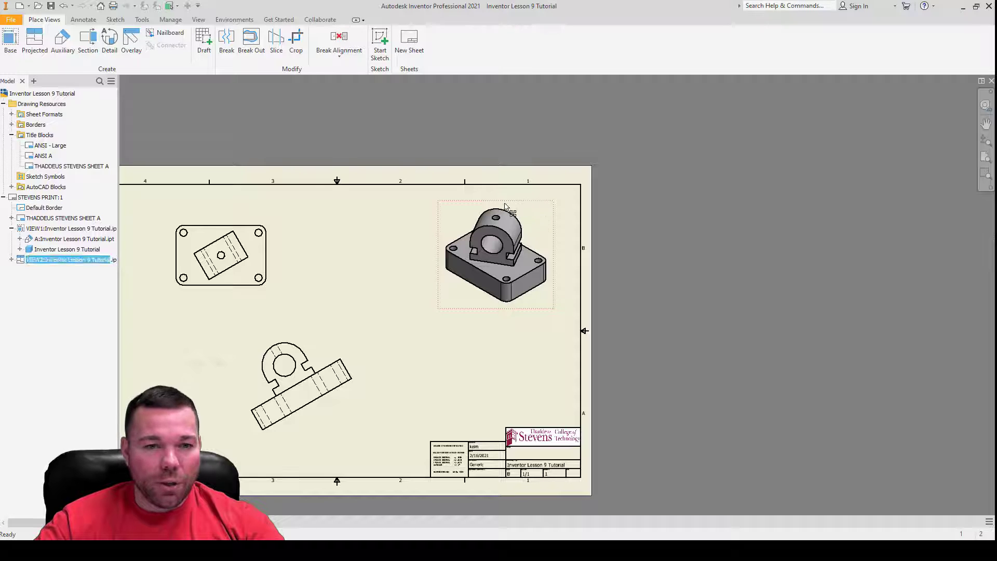
{"action": "left_click", "coordinate": [263, 164]}
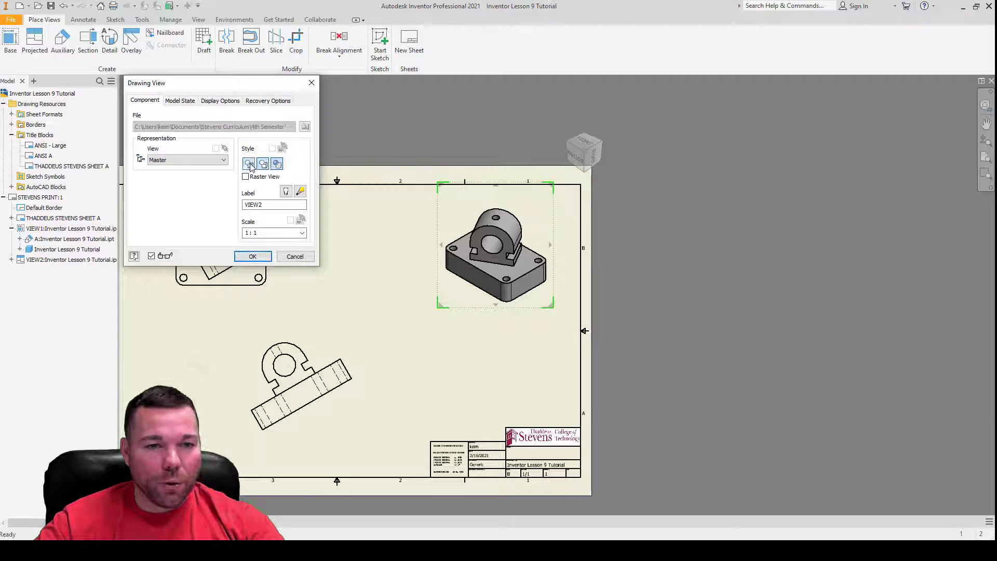
{"action": "left_click", "coordinate": [277, 164]}
{"action": "left_click", "coordinate": [253, 257]}
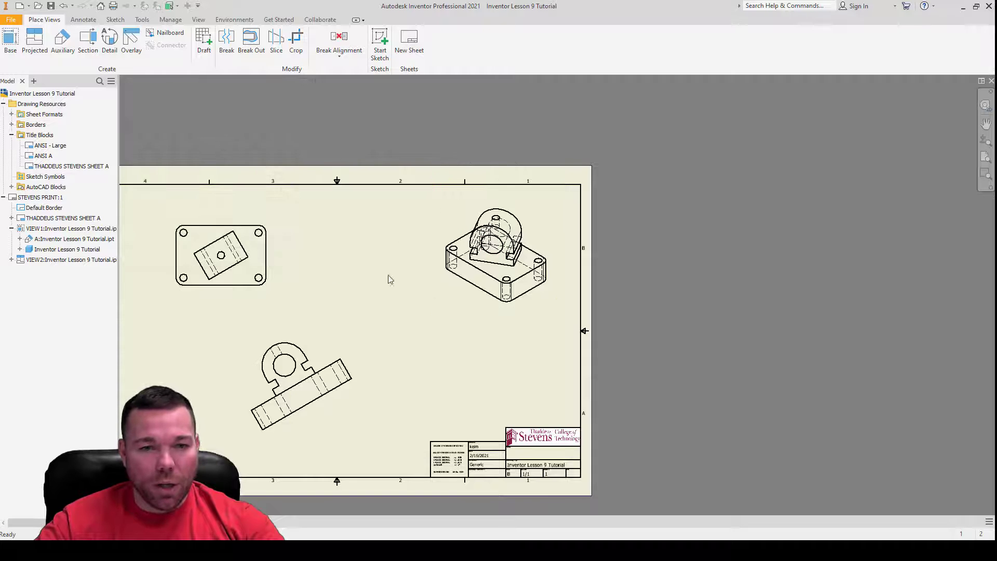
- Set the isometric view's style to Hidden Line Removed with shading turned on
{"action": "double_click", "coordinate": [483, 235]}
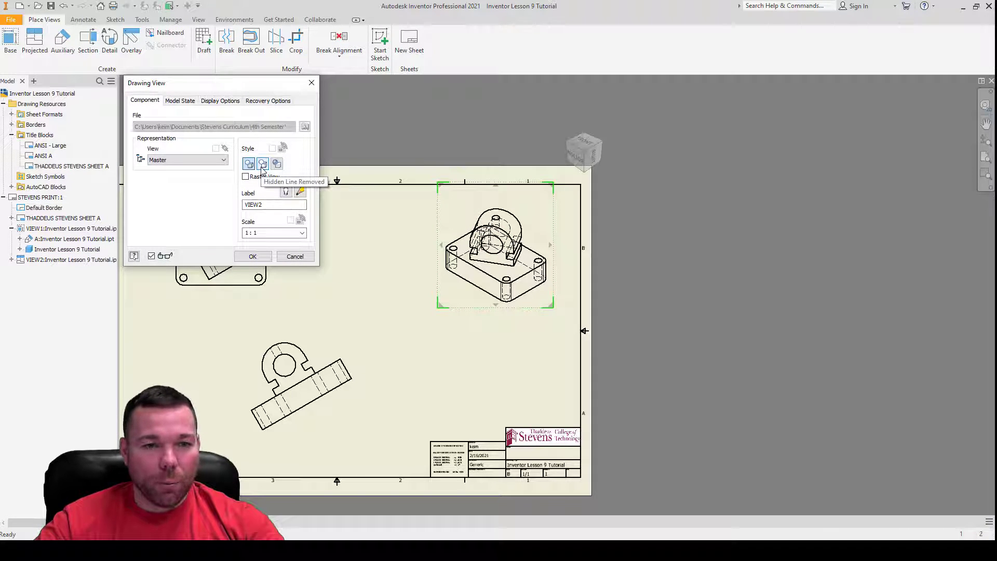
{"action": "left_click", "coordinate": [263, 164]}
{"action": "left_click", "coordinate": [277, 164]}
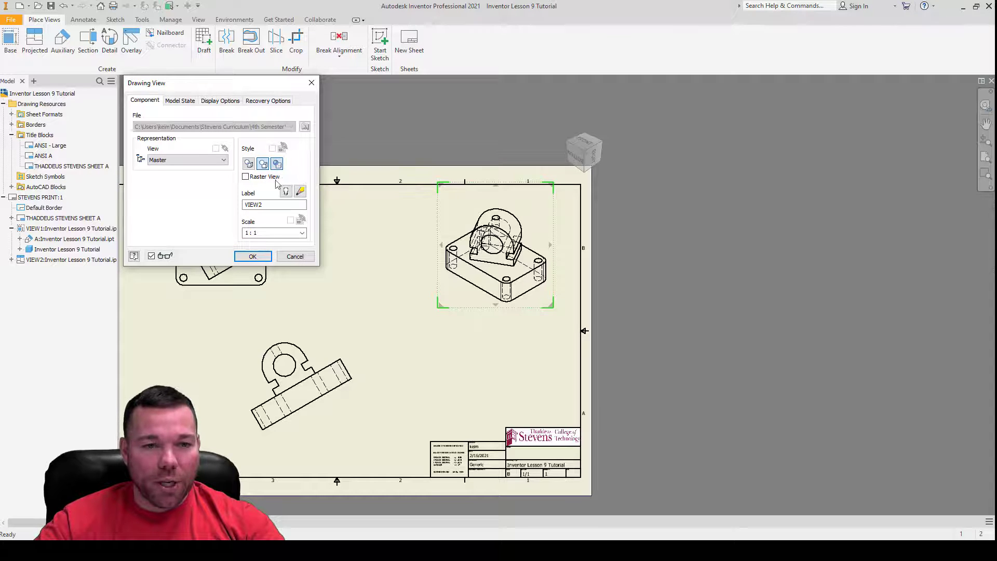
{"action": "left_click", "coordinate": [253, 256]}
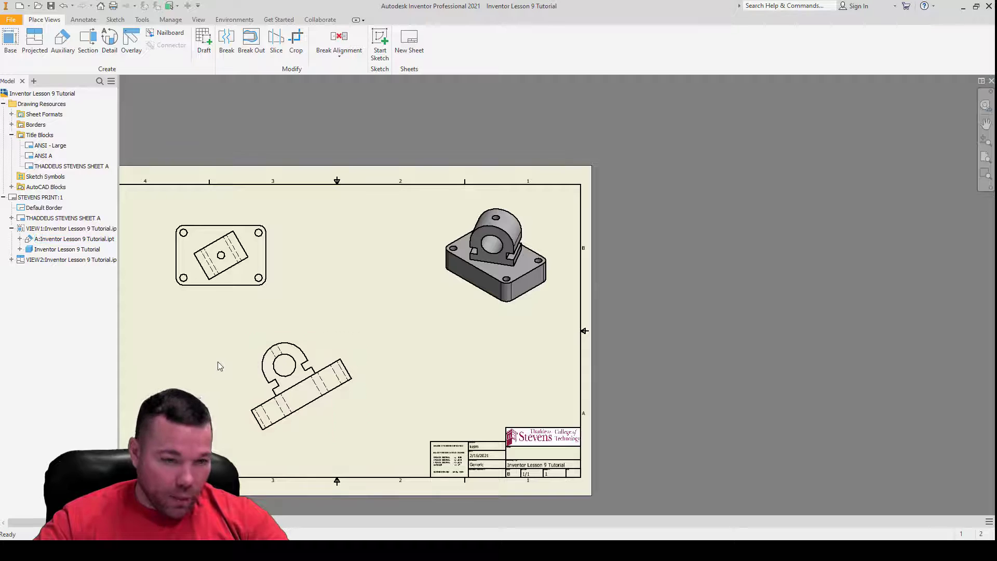
{"action": "scroll", "coordinate": [193, 323], "scroll_direction": "up", "scroll_amount": 3}
{"action": "scroll", "coordinate": [608, 374], "scroll_direction": "down", "scroll_amount": 2}
{"action": "scroll", "coordinate": [413, 354], "scroll_direction": "up", "scroll_amount": 4}
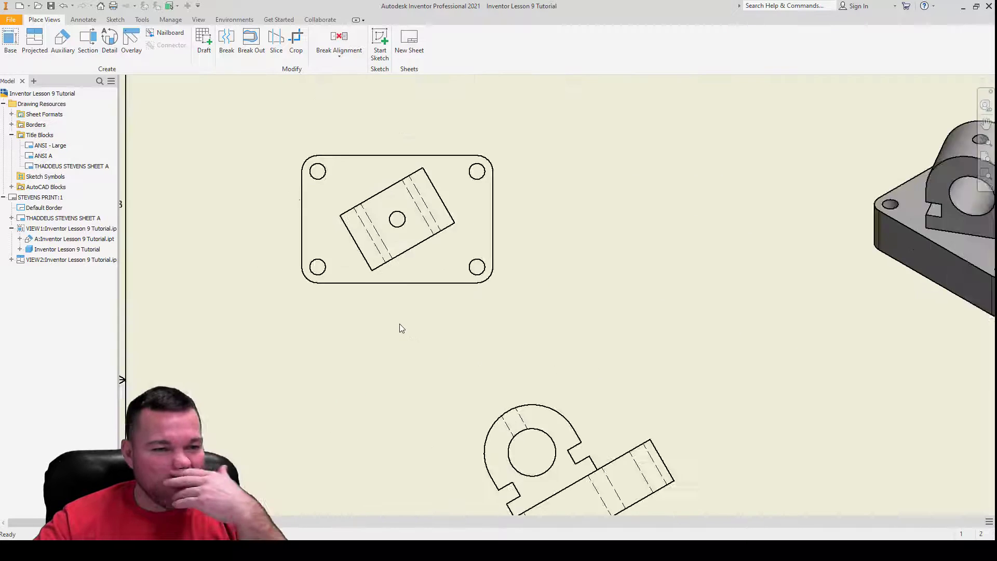
{"action": "scroll", "coordinate": [422, 340], "scroll_direction": "down", "scroll_amount": 2}
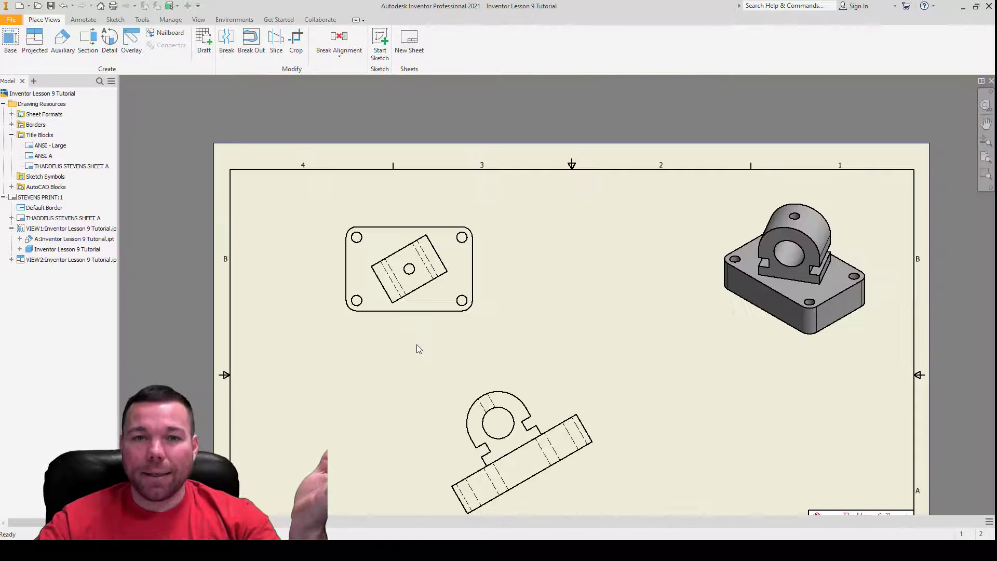
{"action": "right_click", "coordinate": [485, 223]}
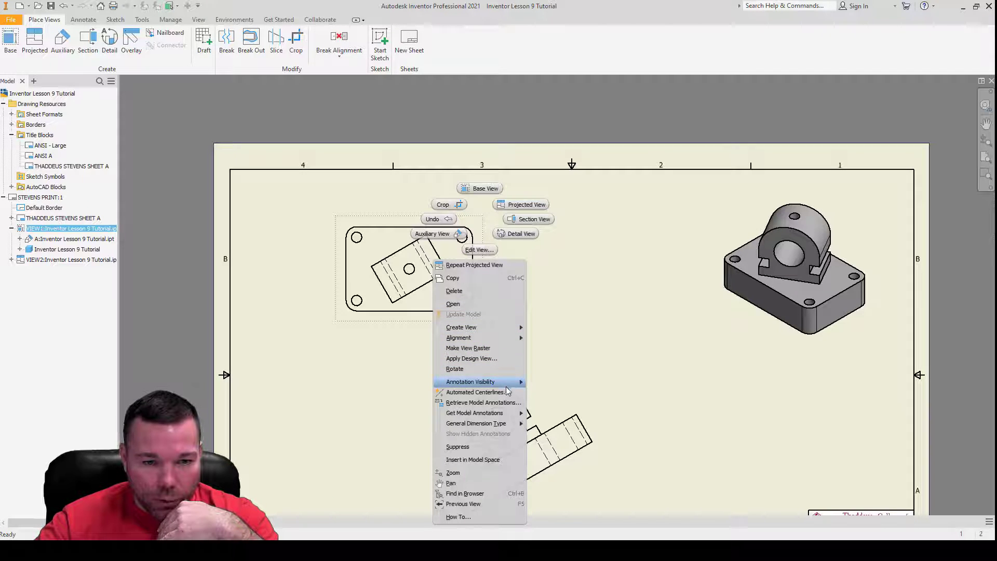
{"action": "left_click", "coordinate": [506, 402]}
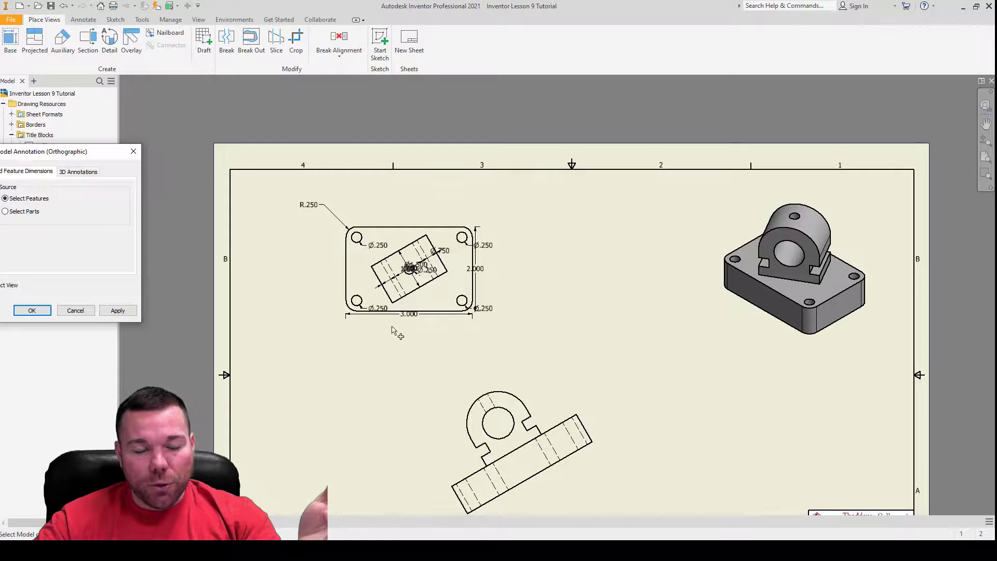
{"action": "scroll", "coordinate": [394, 331], "scroll_direction": "up", "scroll_amount": 5}
{"action": "scroll", "coordinate": [367, 314], "scroll_direction": "down", "scroll_amount": 2}
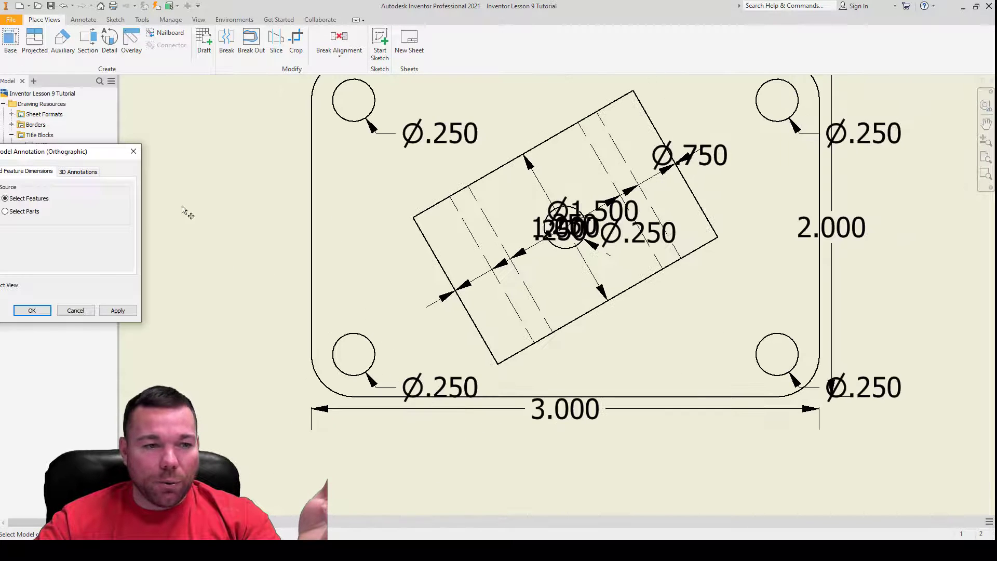
{"action": "left_click_drag", "start_coordinate": [67, 151], "coordinate": [167, 145]}
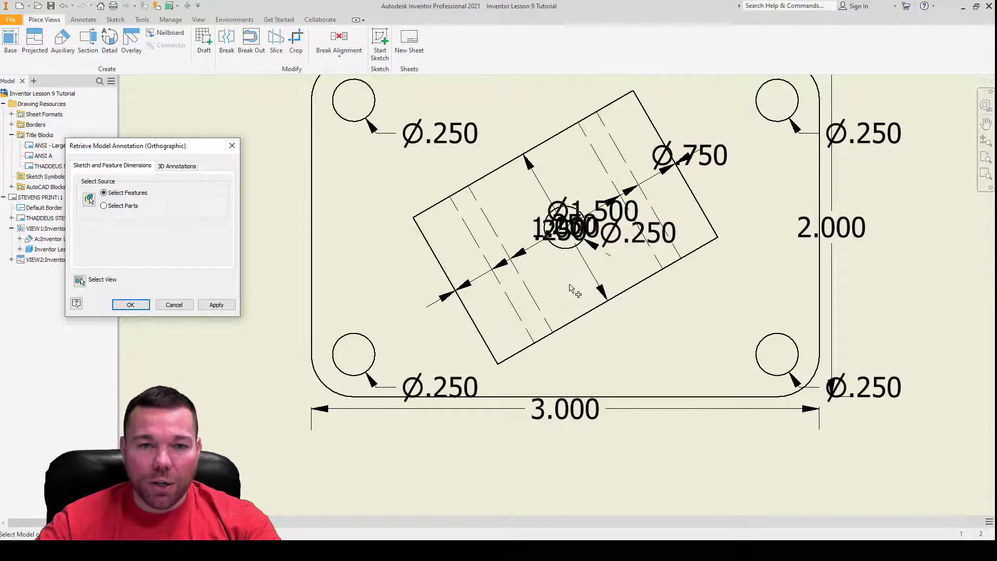
{"action": "key", "text": "Escape"}
- Dimension the base plate's overall width below the base view and its overall height to the right of it
{"action": "scroll", "coordinate": [357, 315], "scroll_direction": "up", "scroll_amount": 5}
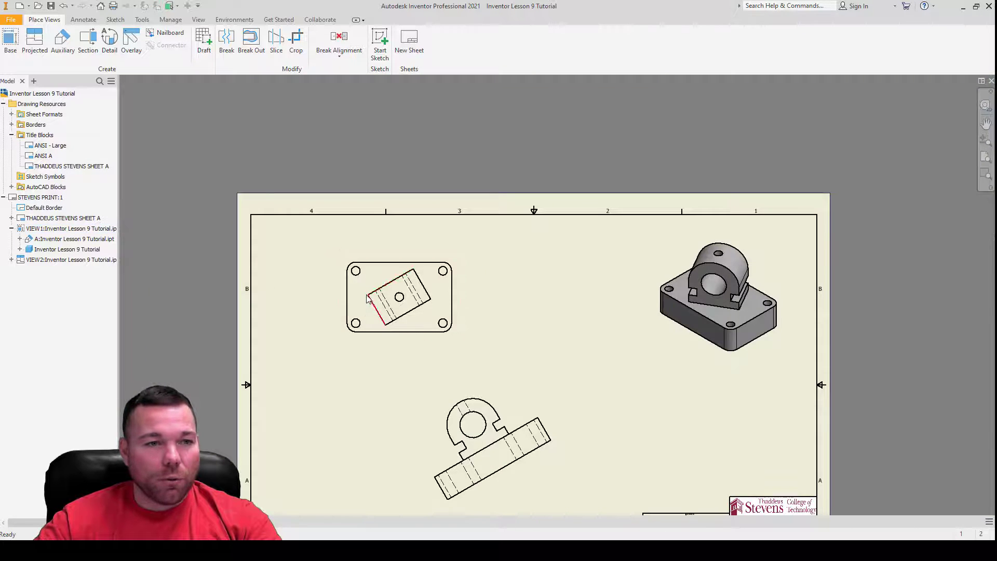
{"action": "scroll", "coordinate": [368, 297], "scroll_direction": "down", "scroll_amount": 3}
{"action": "left_click", "coordinate": [83, 19]}
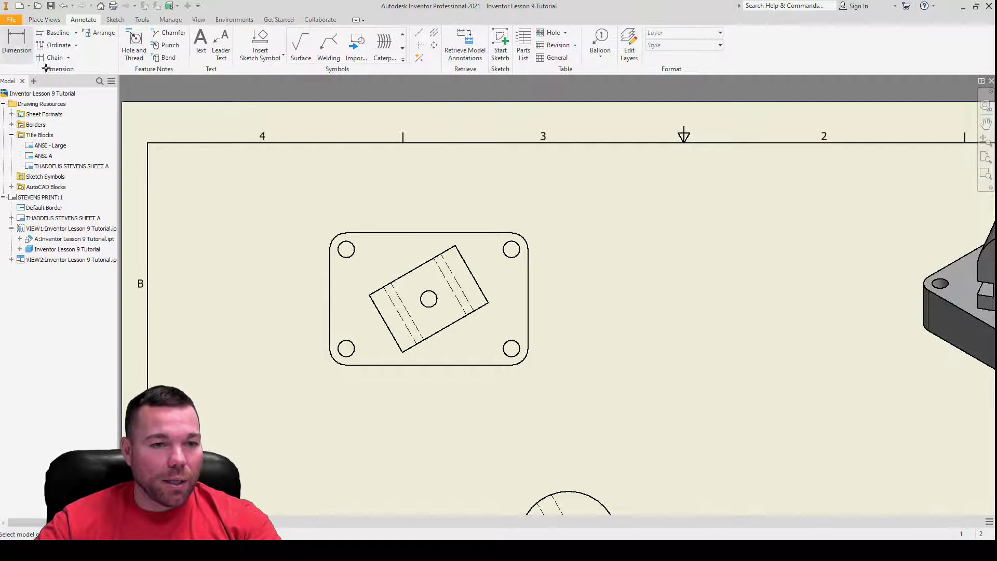
{"action": "left_click", "coordinate": [330, 311]}
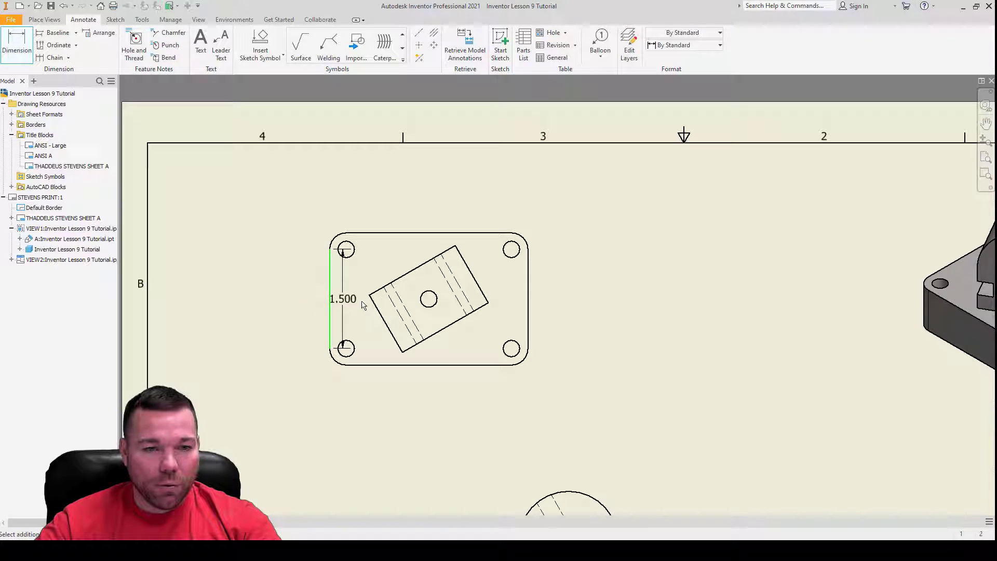
{"action": "left_click", "coordinate": [528, 302]}
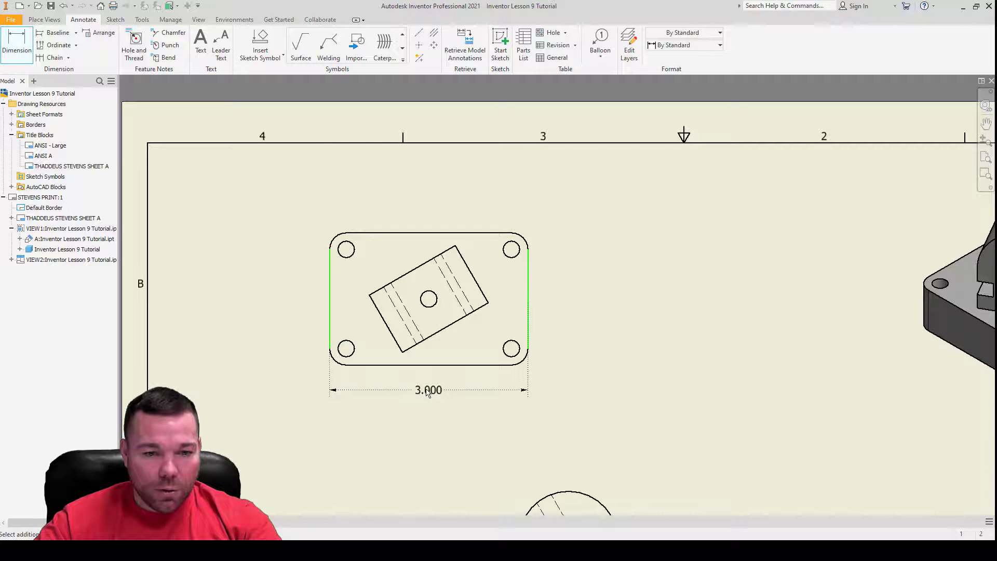
{"action": "left_click", "coordinate": [422, 392]}
{"action": "left_click", "coordinate": [472, 234]}
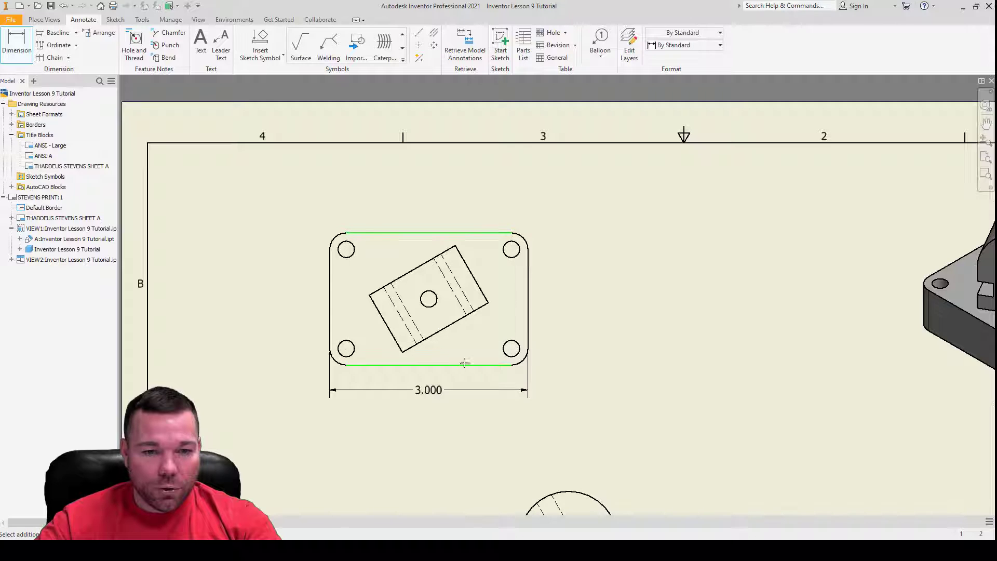
{"action": "left_click", "coordinate": [462, 365]}
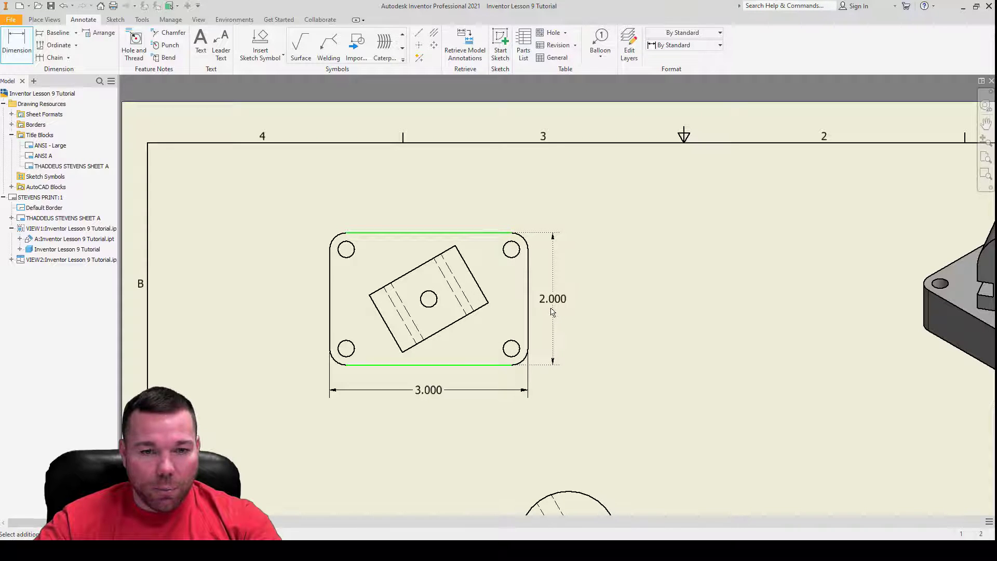
{"action": "left_click", "coordinate": [553, 312]}
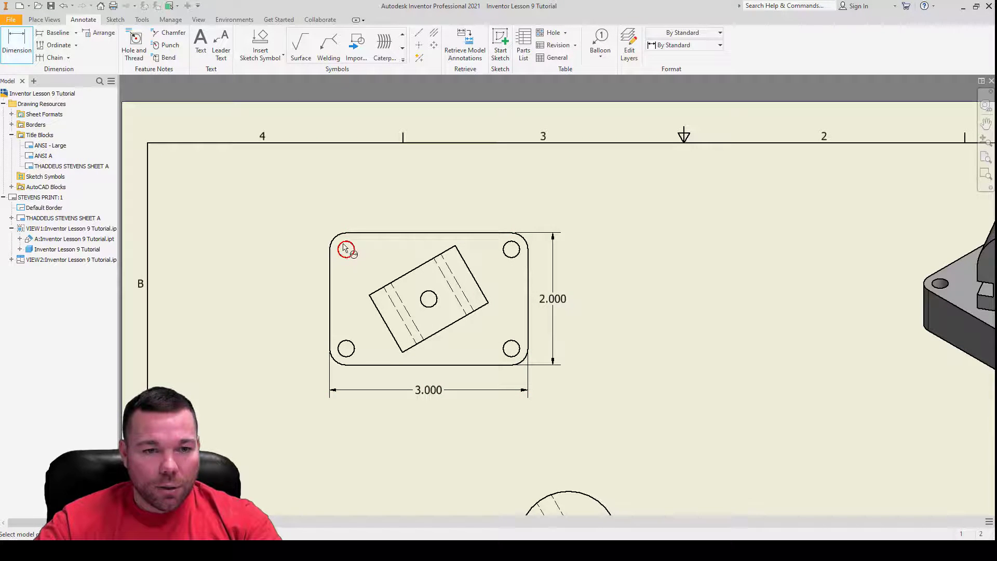
- Add a diameter dimension to the plate's upper-left hole, append 4X to its text and lower its leader beside the plate corner
{"action": "left_click", "coordinate": [344, 245]}
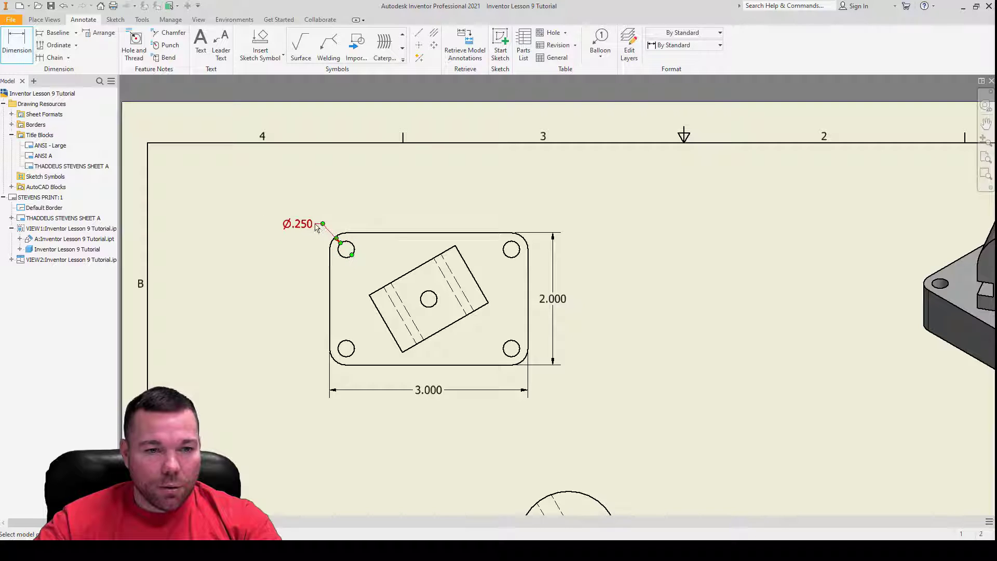
{"action": "left_click", "coordinate": [311, 226]}
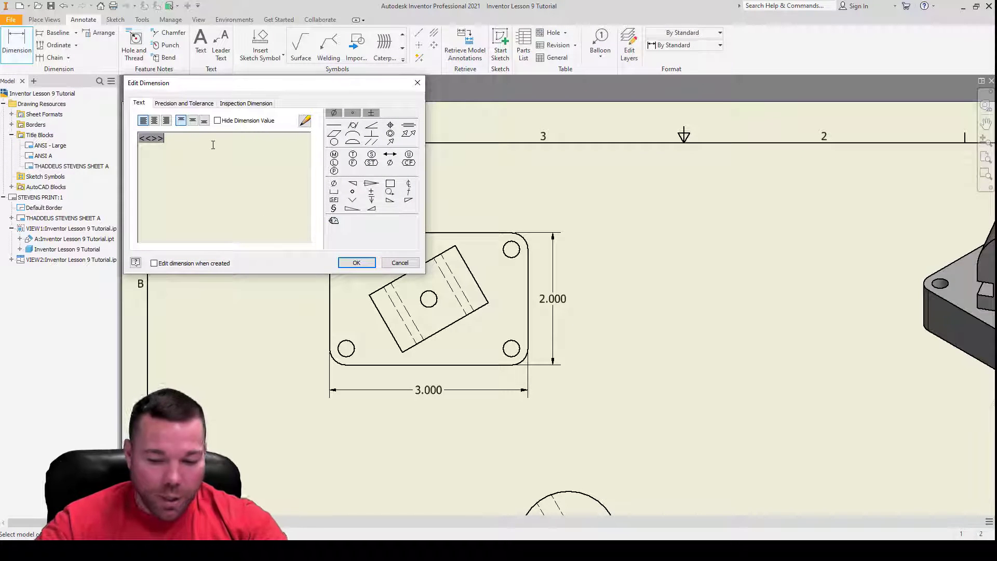
{"action": "type", "text": "4X"}
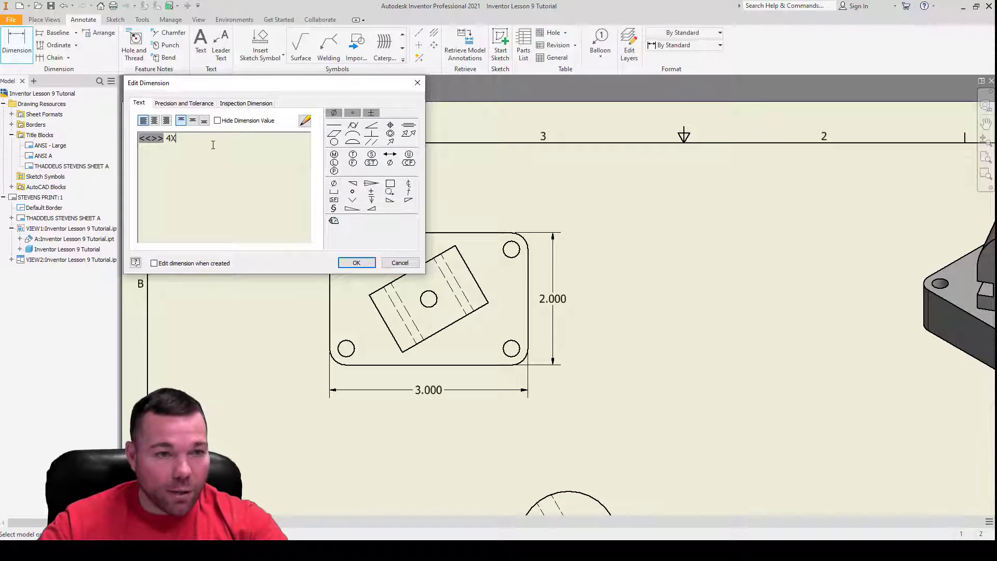
{"action": "left_click", "coordinate": [356, 262]}
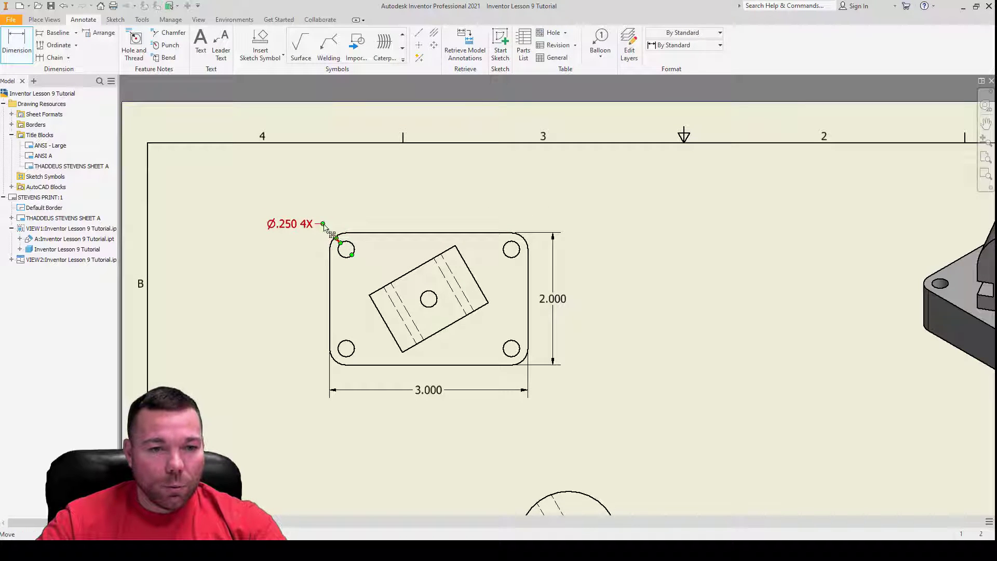
{"action": "left_click_drag", "start_coordinate": [323, 224], "coordinate": [314, 243]}
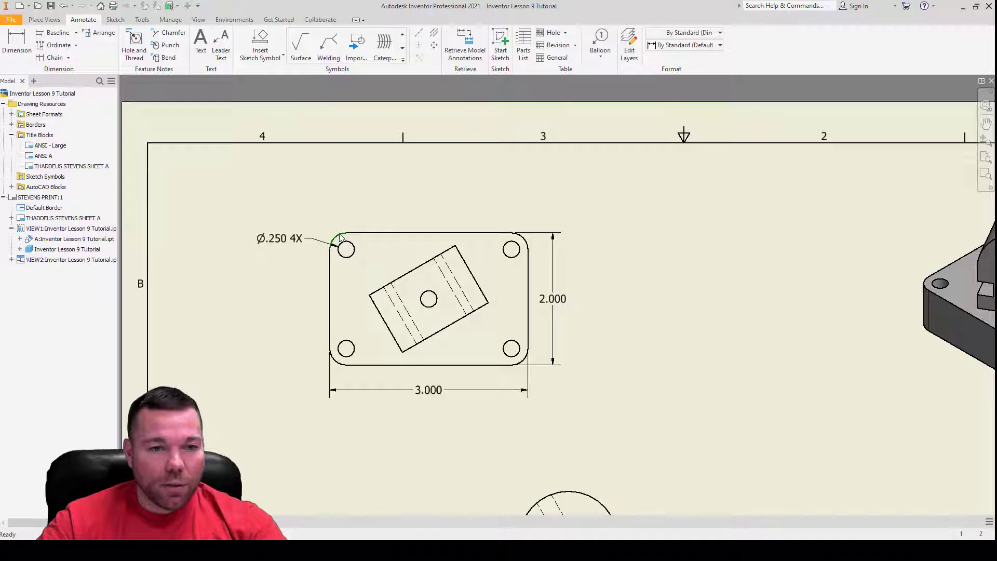
{"action": "left_click", "coordinate": [19, 43]}
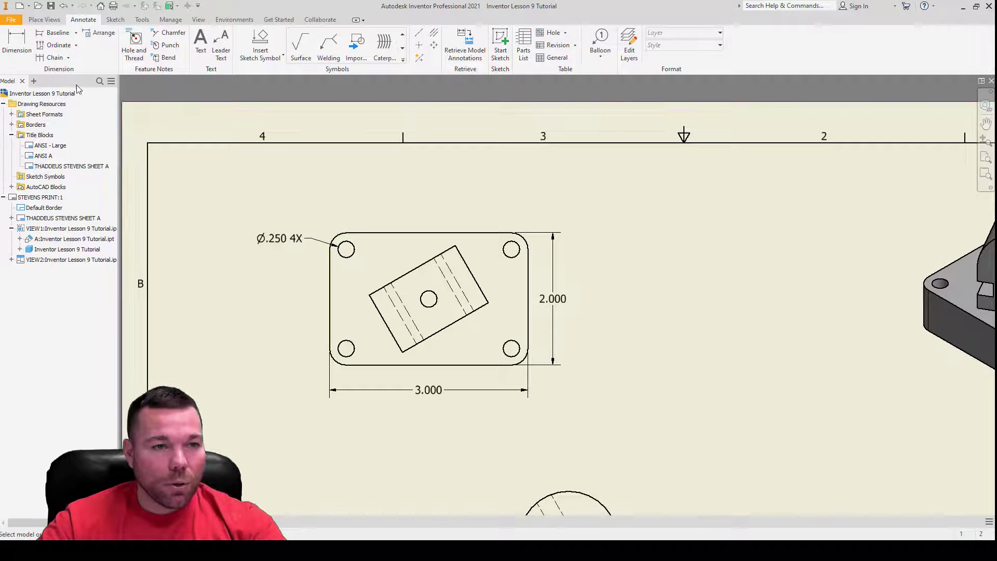
{"action": "left_click", "coordinate": [336, 236]}
{"action": "key", "text": "Escape"}
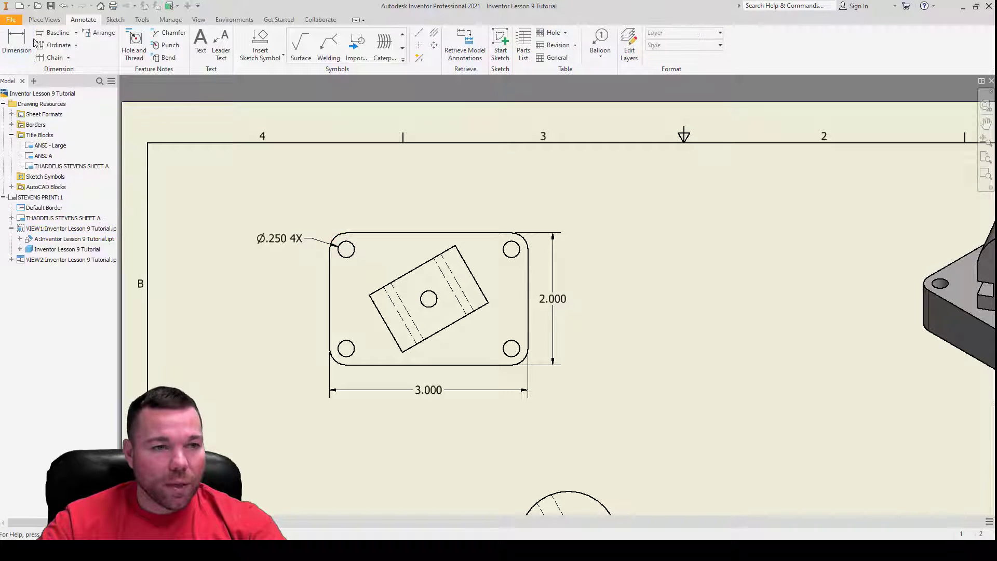
- Add a radius dimension to the plate's upper-left rounded corner, placed above the hole diameter note
{"action": "left_click", "coordinate": [22, 43]}
{"action": "scroll", "coordinate": [337, 235], "scroll_direction": "down", "scroll_amount": 5}
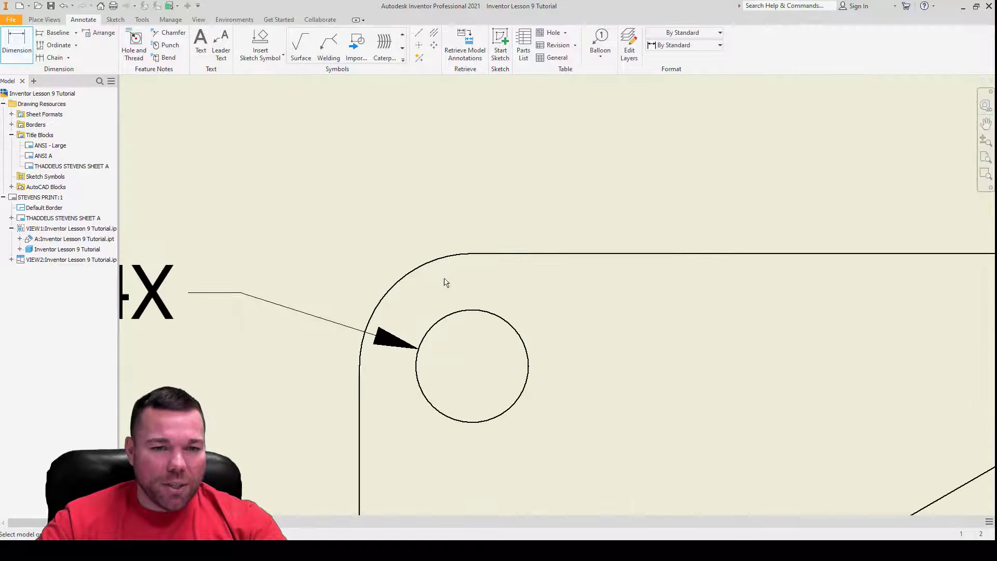
{"action": "left_click", "coordinate": [441, 263]}
{"action": "scroll", "coordinate": [420, 304], "scroll_direction": "up", "scroll_amount": 2}
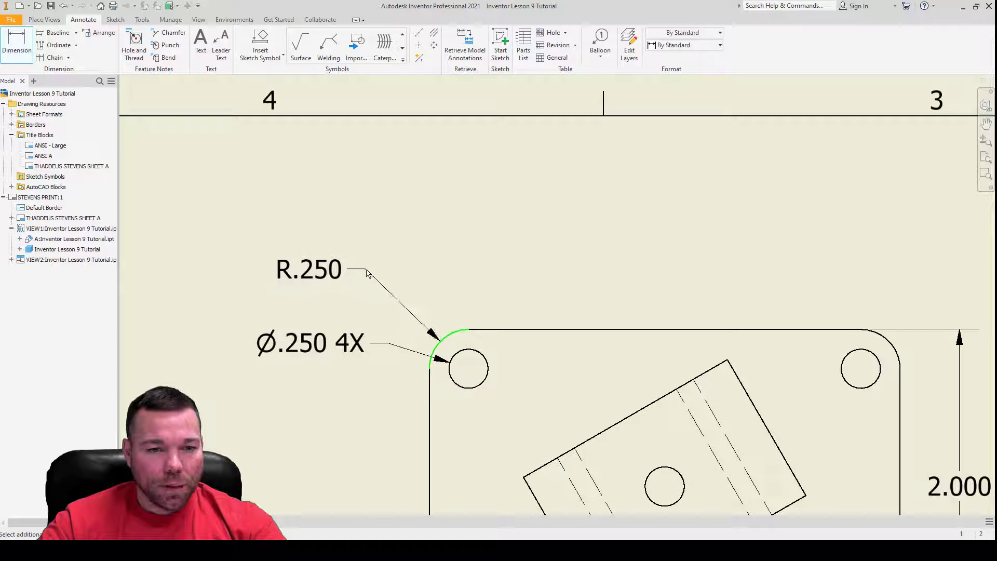
{"action": "left_click", "coordinate": [358, 279]}
- Append 4X to the corner radius dimension and move its leader closer to the plate corner
{"action": "double_click", "coordinate": [341, 280]}
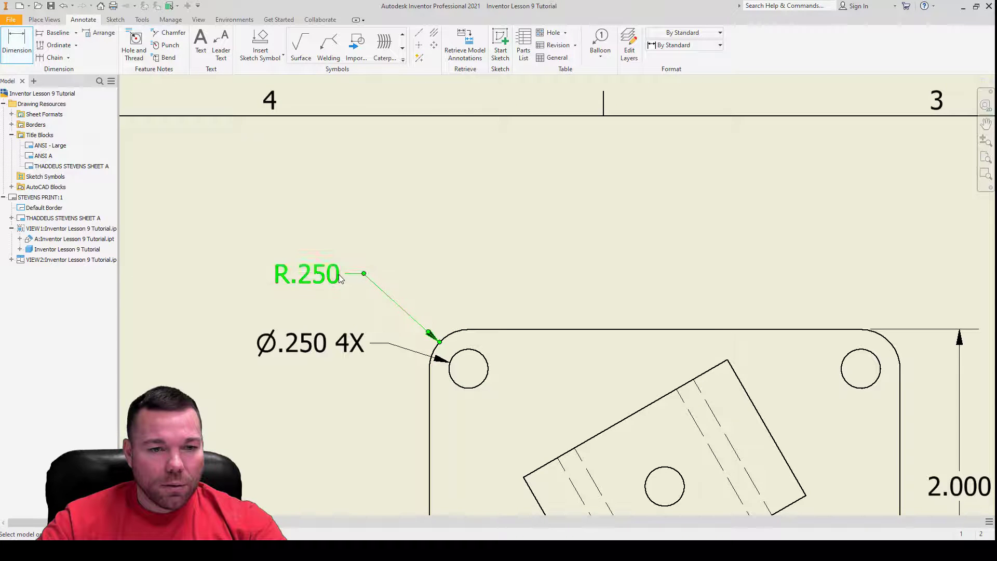
{"action": "type", "text": "4X"}
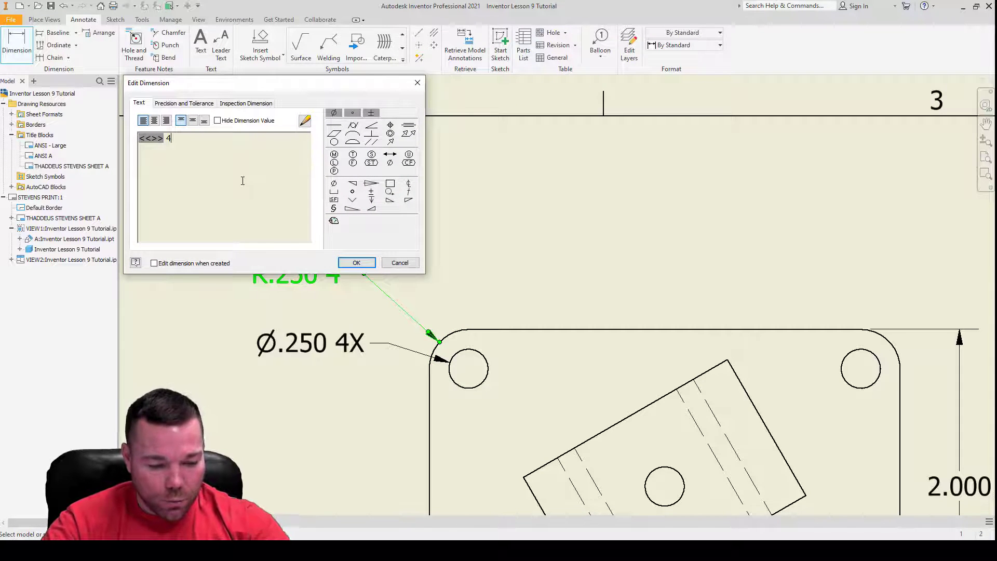
{"action": "left_click", "coordinate": [366, 265]}
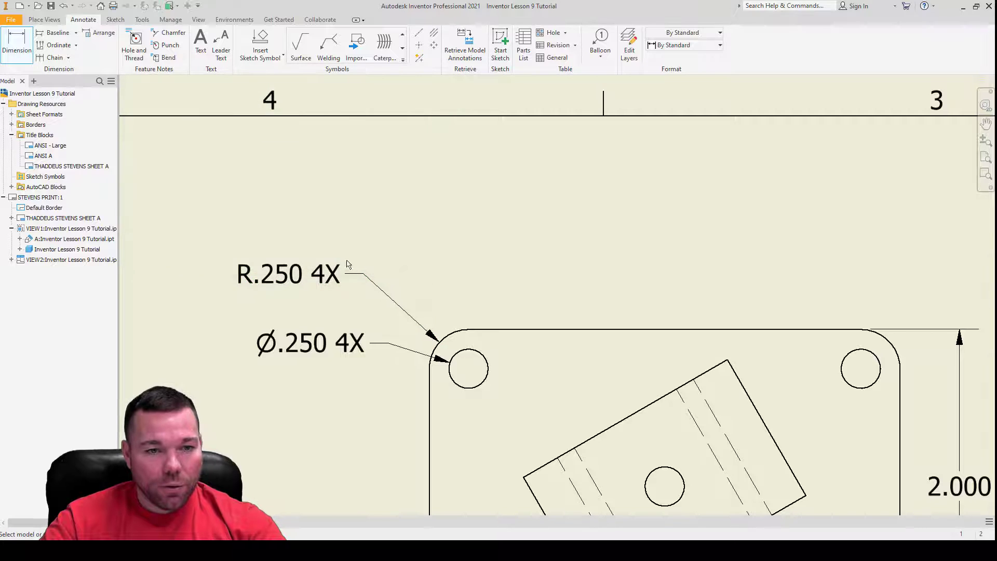
{"action": "left_click_drag", "start_coordinate": [385, 291], "coordinate": [388, 292]}
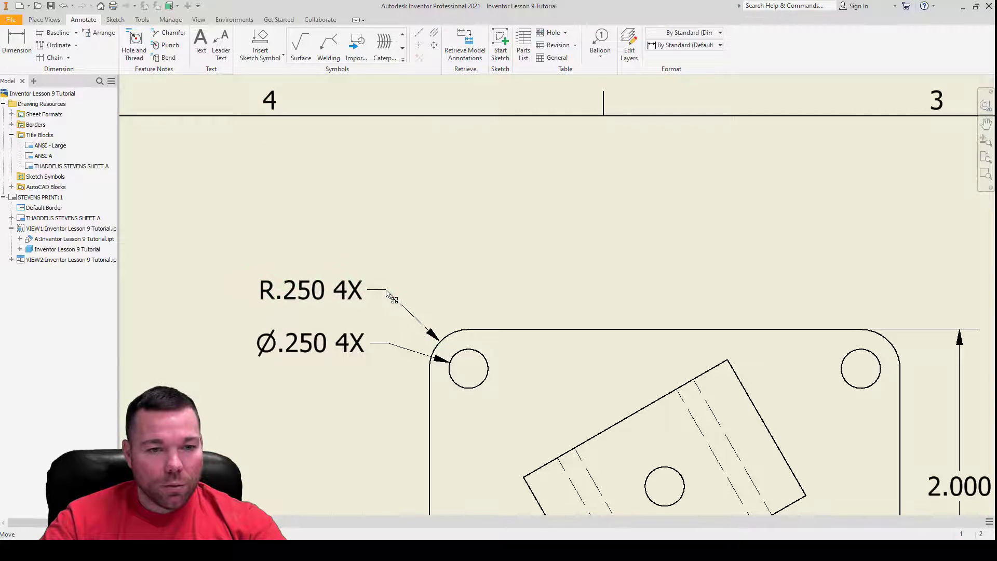
- Move the overall width dimension farther below the plate to leave room for another dimension above it
{"action": "scroll", "coordinate": [318, 252], "scroll_direction": "down", "scroll_amount": 5}
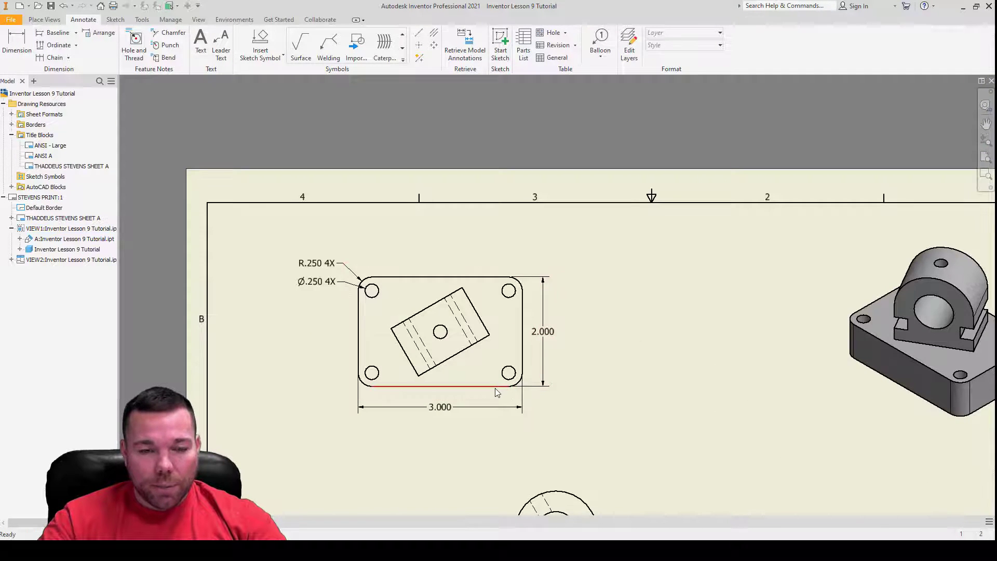
{"action": "scroll", "coordinate": [493, 387], "scroll_direction": "up", "scroll_amount": 3}
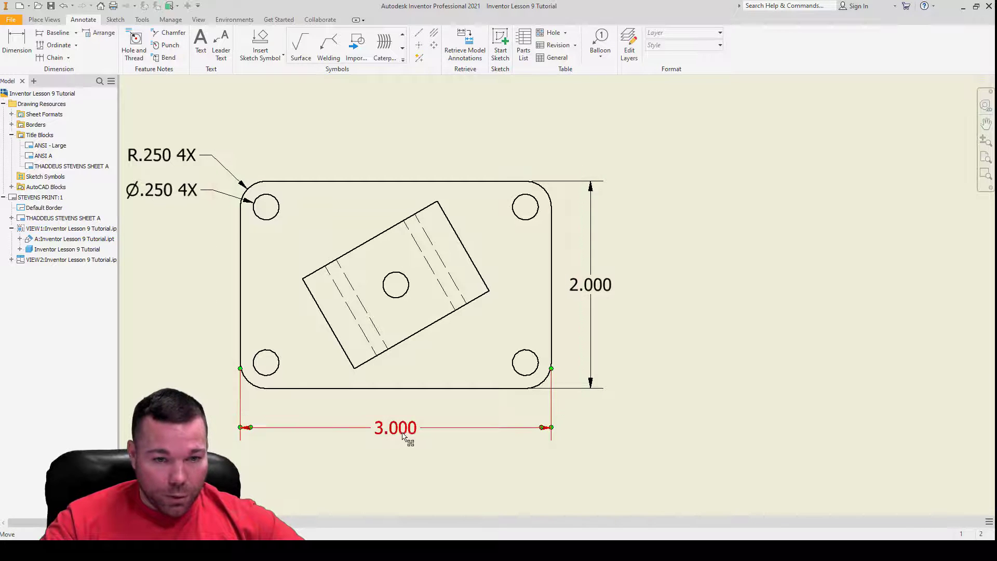
{"action": "mouse_move", "coordinate": [402, 433]}
{"action": "left_mouse_down"}
{"action": "mouse_move", "coordinate": [408, 476]}
{"action": "mouse_move", "coordinate": [398, 450]}
{"action": "left_mouse_up"}
{"action": "left_click", "coordinate": [398, 456]}
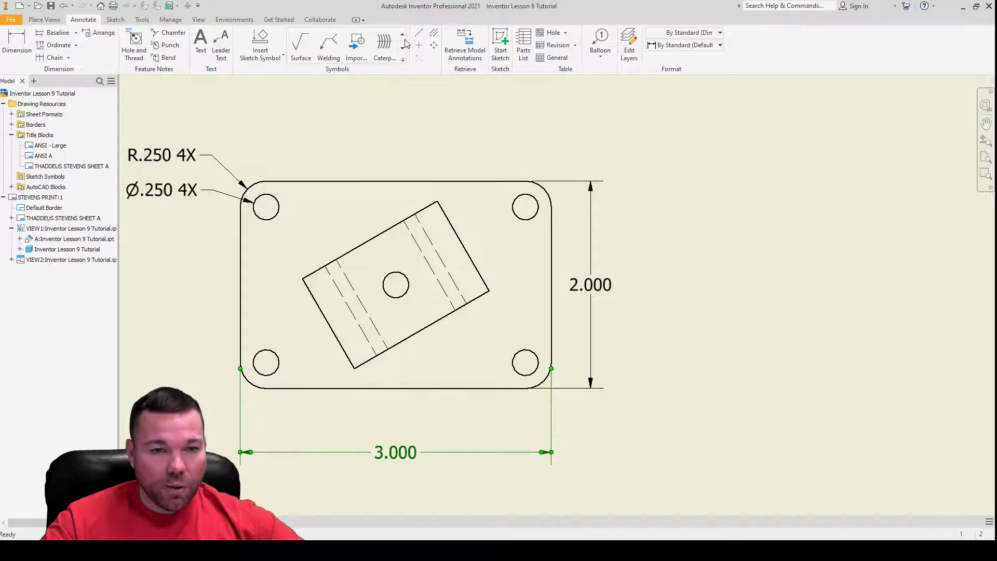
- Dimension the horizontal distance from the central hole to the plate's right edge, placed above the overall width dimension
{"action": "left_click", "coordinate": [17, 42]}
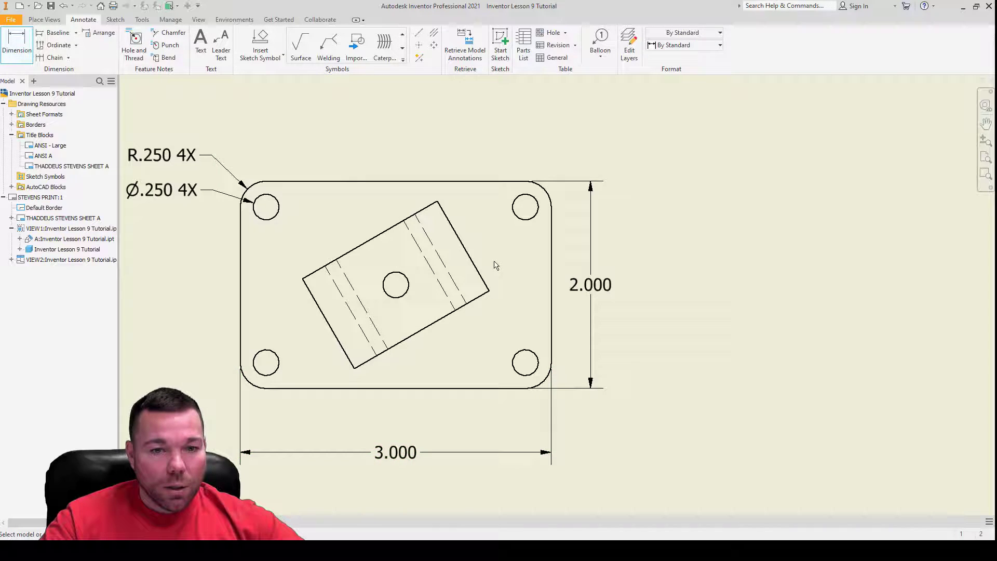
{"action": "left_click", "coordinate": [404, 277]}
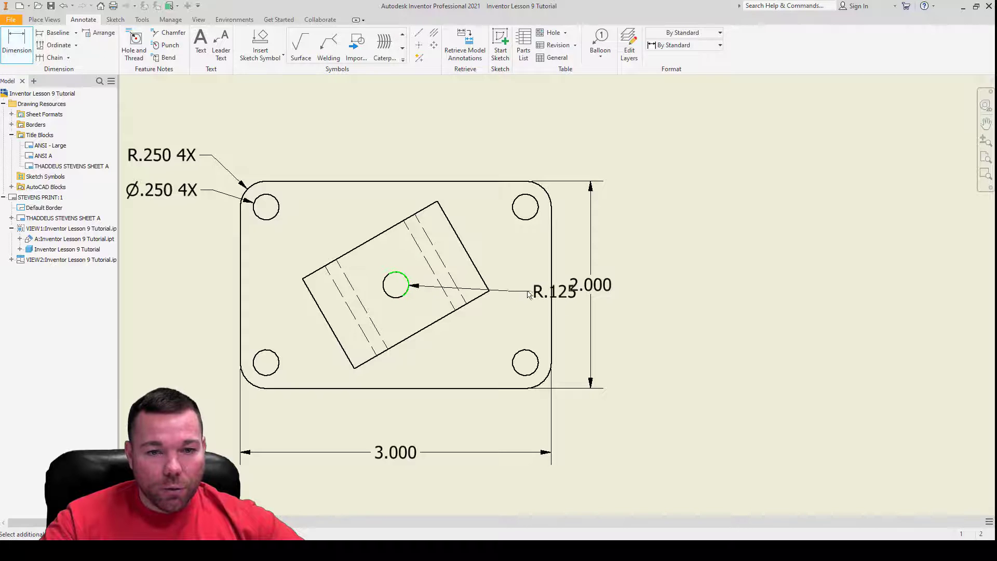
{"action": "left_click", "coordinate": [551, 287]}
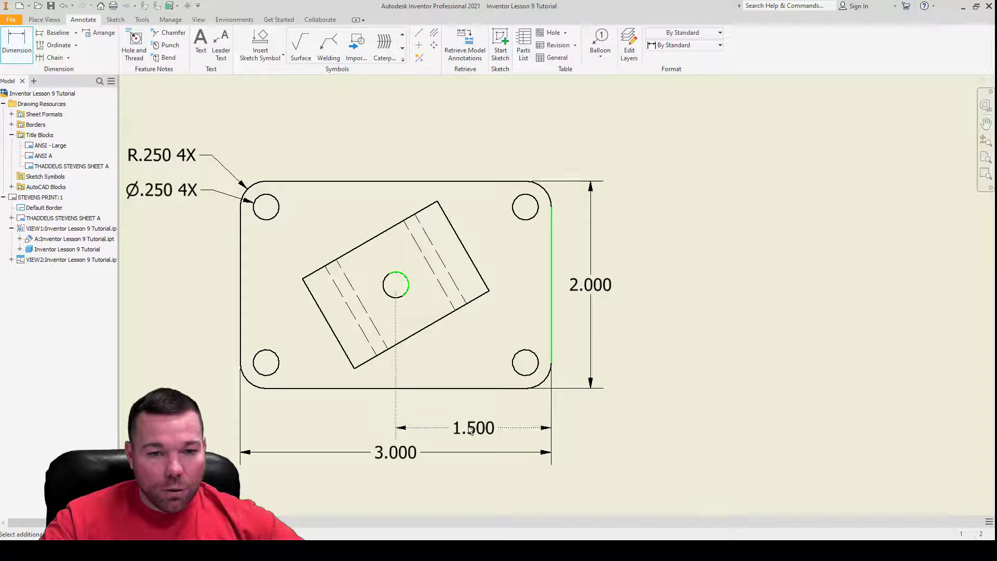
{"action": "left_click", "coordinate": [470, 431]}
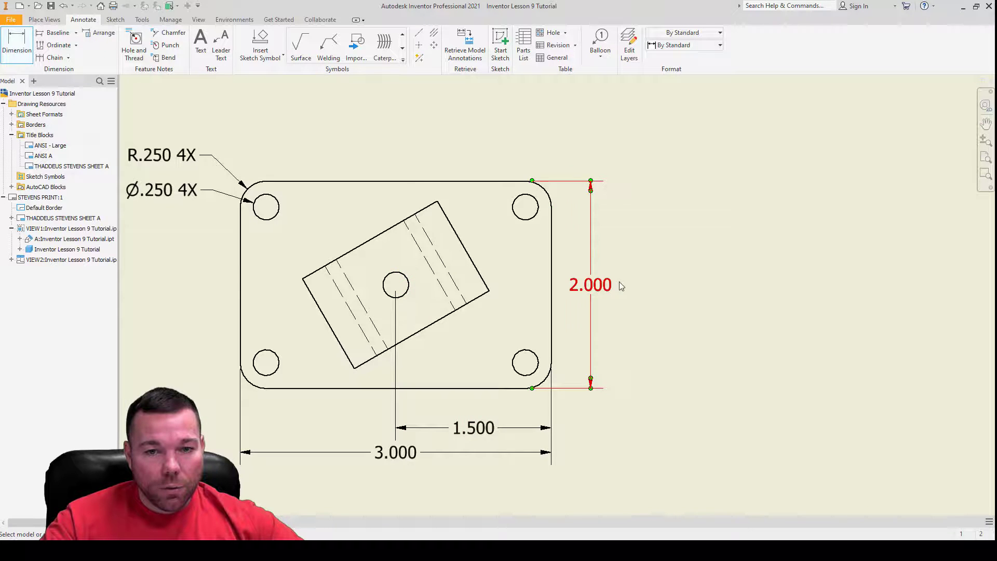
- Move the overall height dimension farther to the right of the plate
{"action": "left_click", "coordinate": [596, 283]}
{"action": "key", "text": "Escape"}
{"action": "key", "text": "Escape"}
{"action": "left_click_drag", "start_coordinate": [595, 284], "coordinate": [617, 287]}
{"action": "key", "text": "d"}
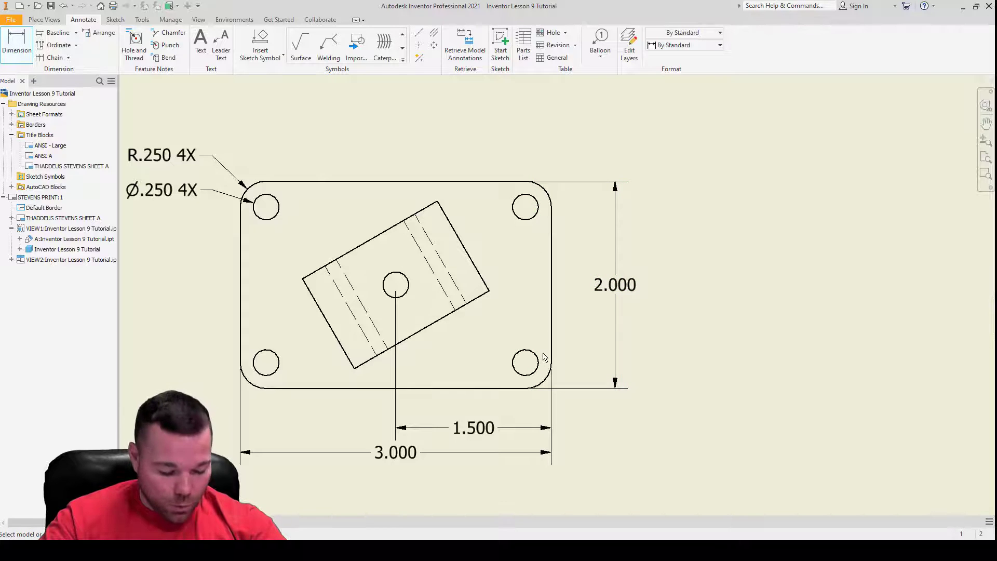
{"action": "left_click", "coordinate": [512, 182]}
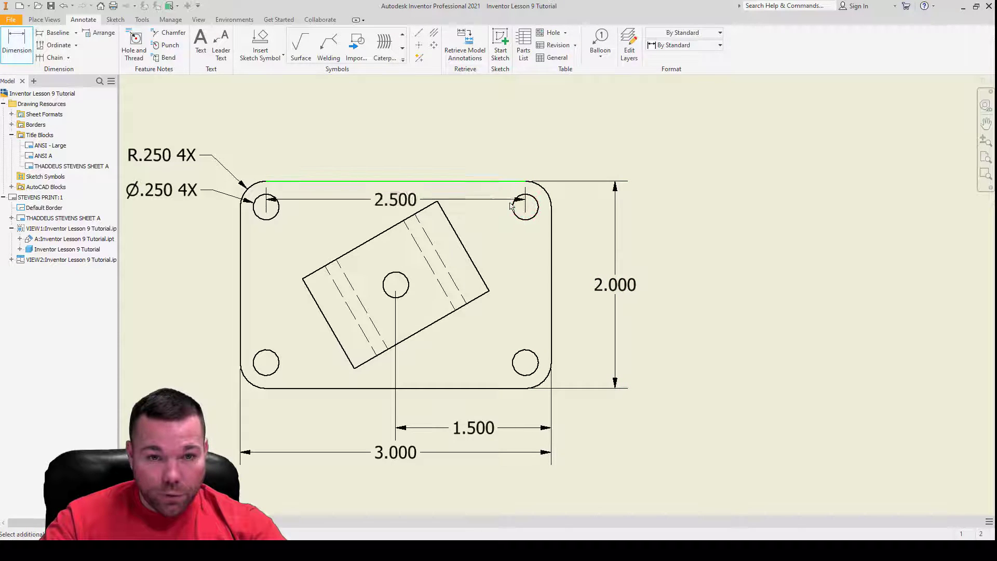
{"action": "left_click", "coordinate": [551, 275]}
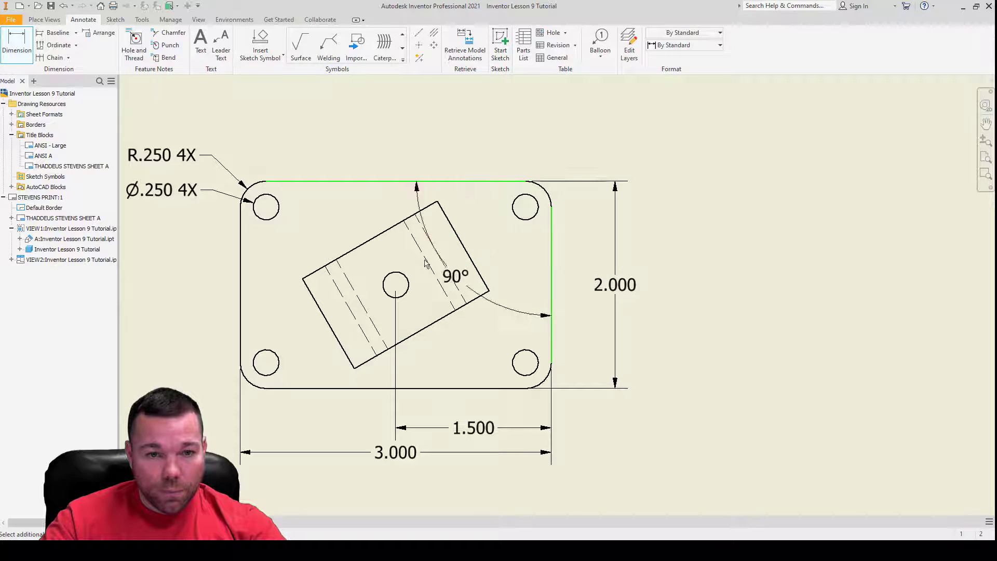
{"action": "key", "text": "Escape"}
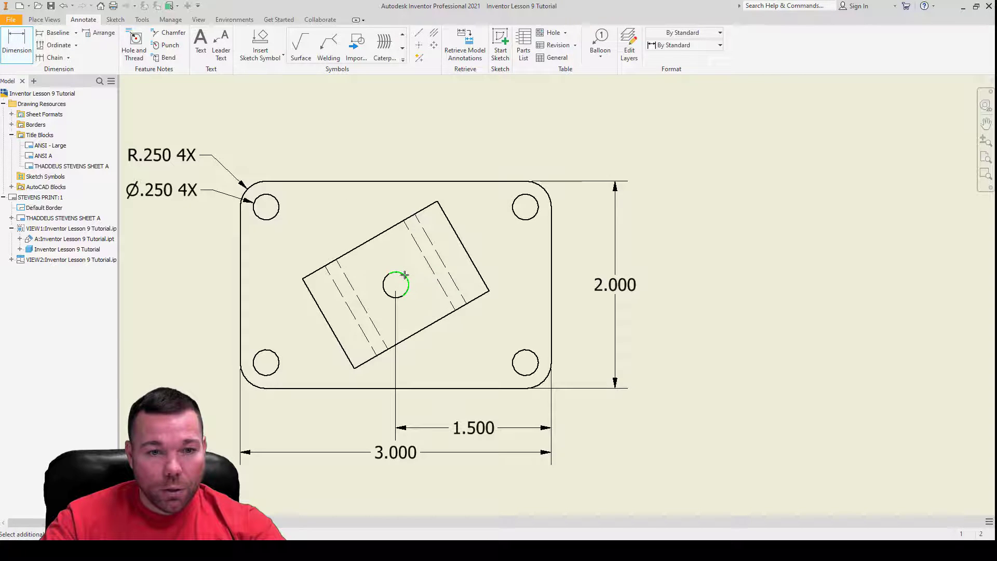
- Dimension the vertical distance from the central hole to the plate's top edge, and move the overall height dimension farther out
{"action": "left_click", "coordinate": [514, 181]}
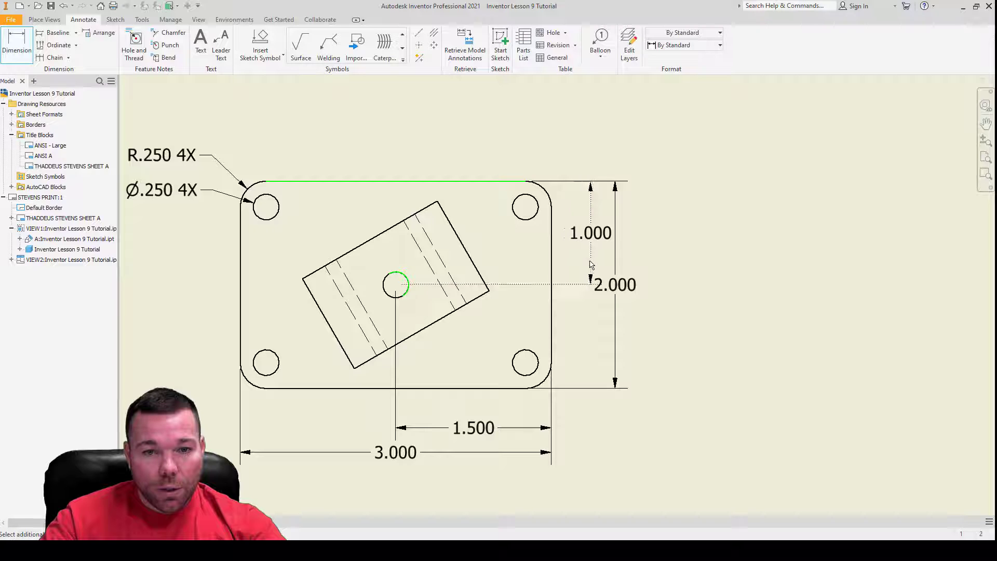
{"action": "left_click", "coordinate": [591, 266]}
{"action": "left_click_drag", "start_coordinate": [623, 293], "coordinate": [644, 293]}
{"action": "scroll", "coordinate": [489, 266], "scroll_direction": "up", "scroll_amount": 3}
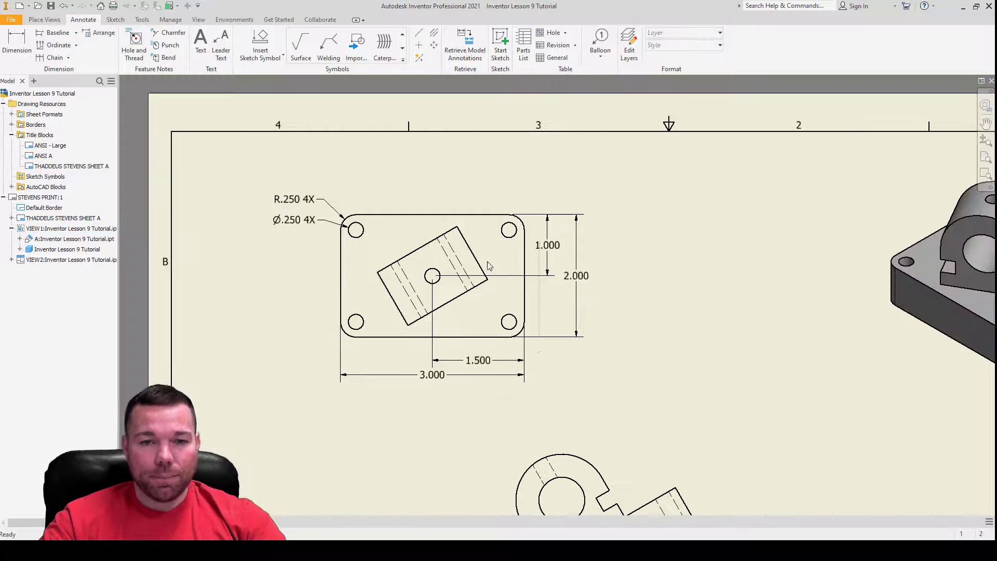
{"action": "scroll", "coordinate": [479, 270], "scroll_direction": "up", "scroll_amount": 3}
{"action": "scroll", "coordinate": [416, 266], "scroll_direction": "down", "scroll_amount": 3}
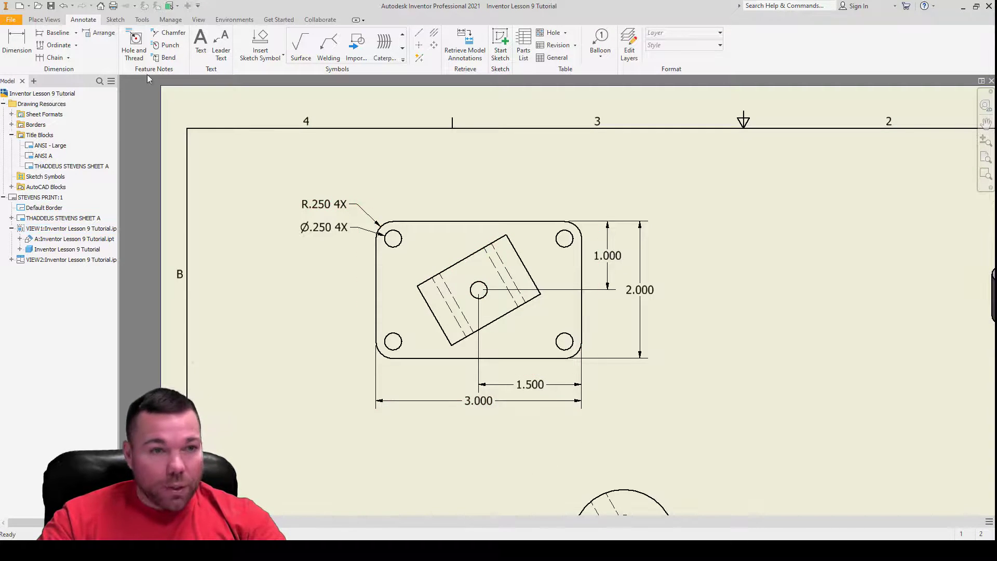
- Dimension the central hole as a diameter instead of a radius, with its text placed above the plate
{"action": "key", "text": "d"}
{"action": "scroll", "coordinate": [493, 287], "scroll_direction": "down", "scroll_amount": 4}
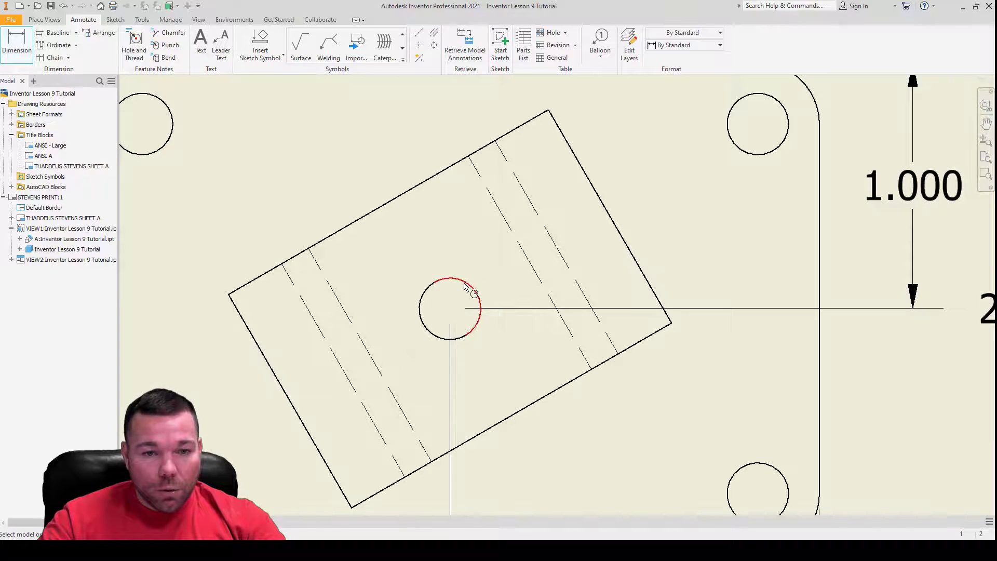
{"action": "left_click", "coordinate": [479, 298]}
{"action": "scroll", "coordinate": [466, 309], "scroll_direction": "up", "scroll_amount": 4}
{"action": "right_click", "coordinate": [445, 239]}
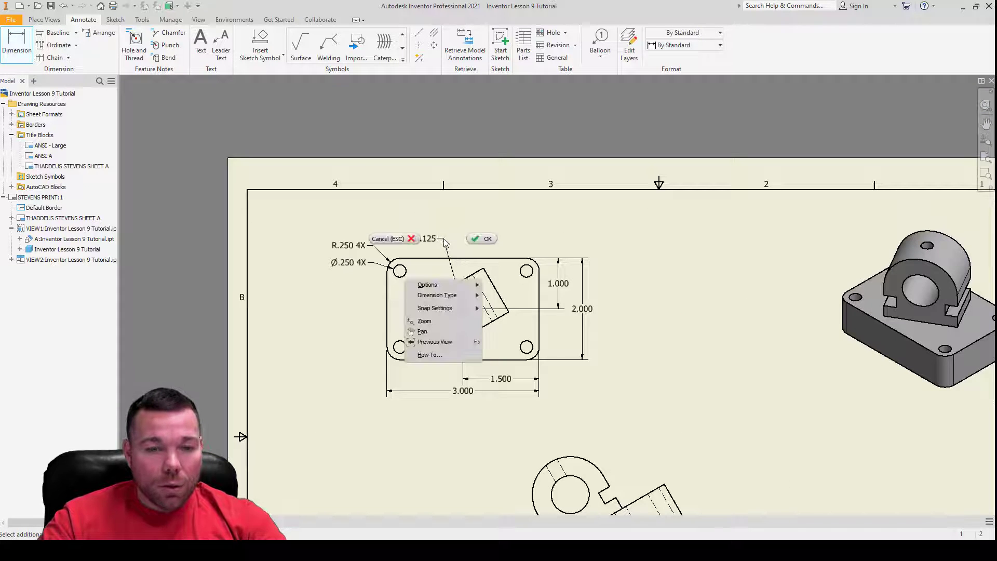
{"action": "mouse_move", "coordinate": [454, 290]}
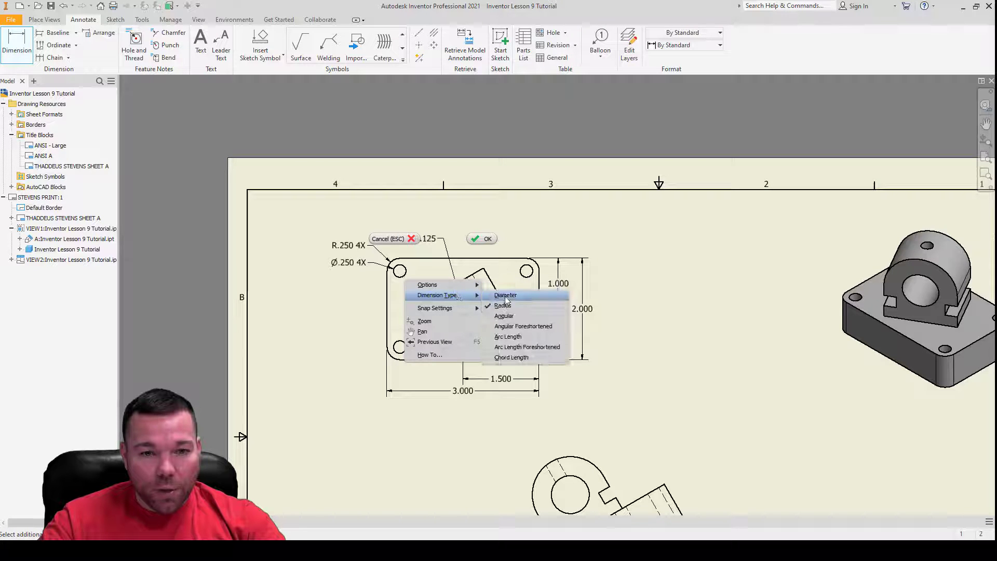
{"action": "left_click", "coordinate": [506, 295]}
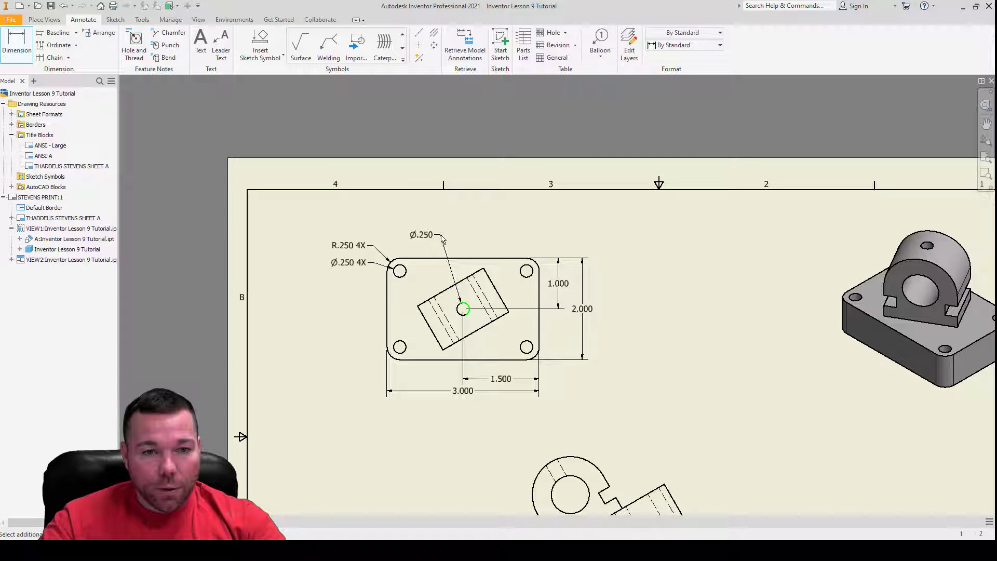
{"action": "left_click", "coordinate": [442, 238]}
{"action": "key", "text": "Escape"}
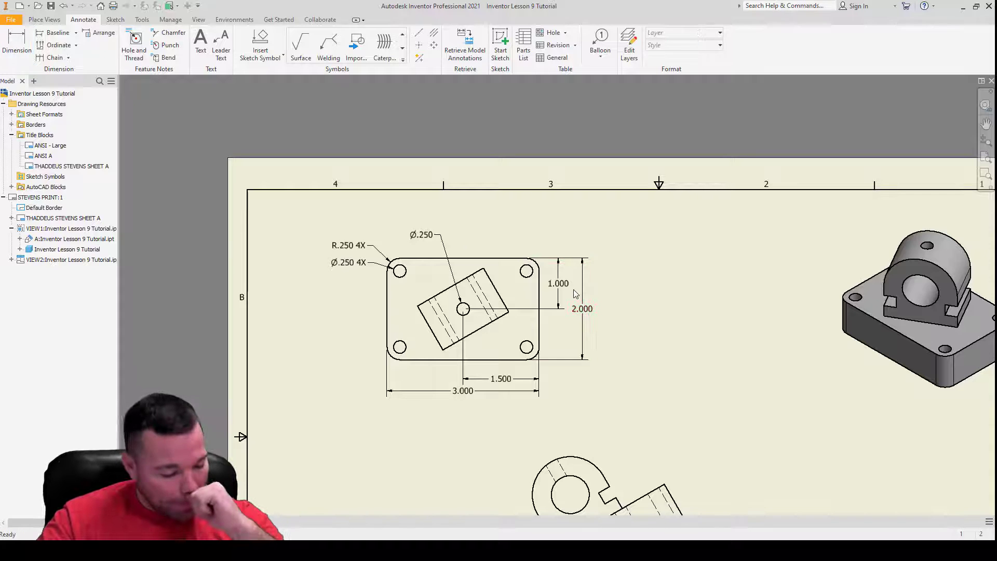
{"action": "key", "text": "d"}
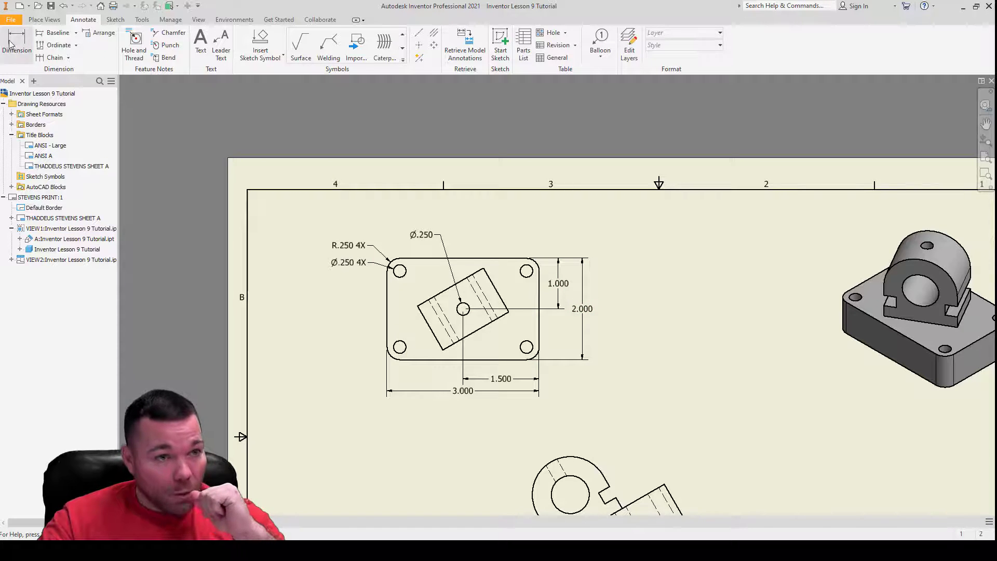
{"action": "scroll", "coordinate": [478, 366], "scroll_direction": "down", "scroll_amount": 3}
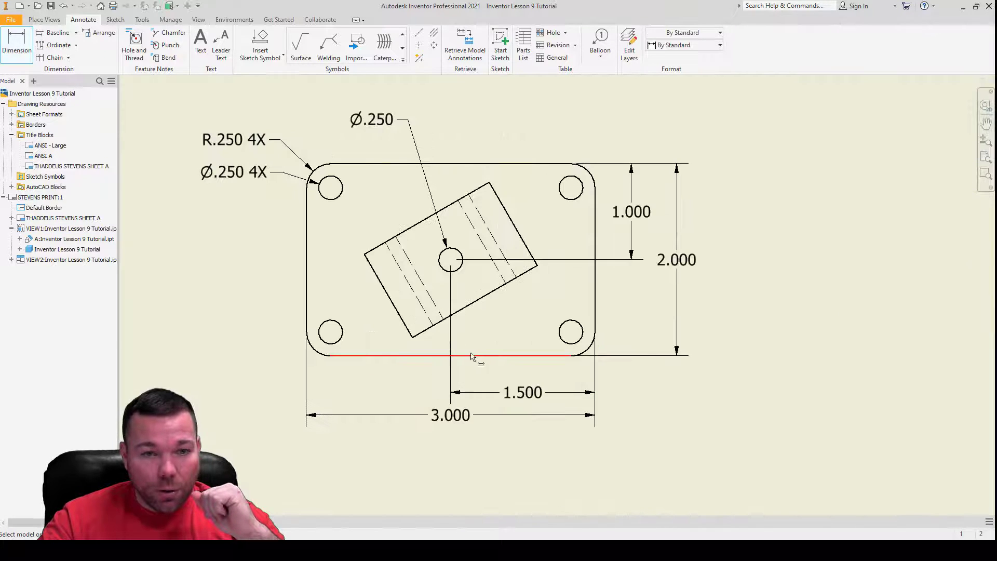
{"action": "left_click", "coordinate": [471, 356]}
{"action": "left_click", "coordinate": [474, 303]}
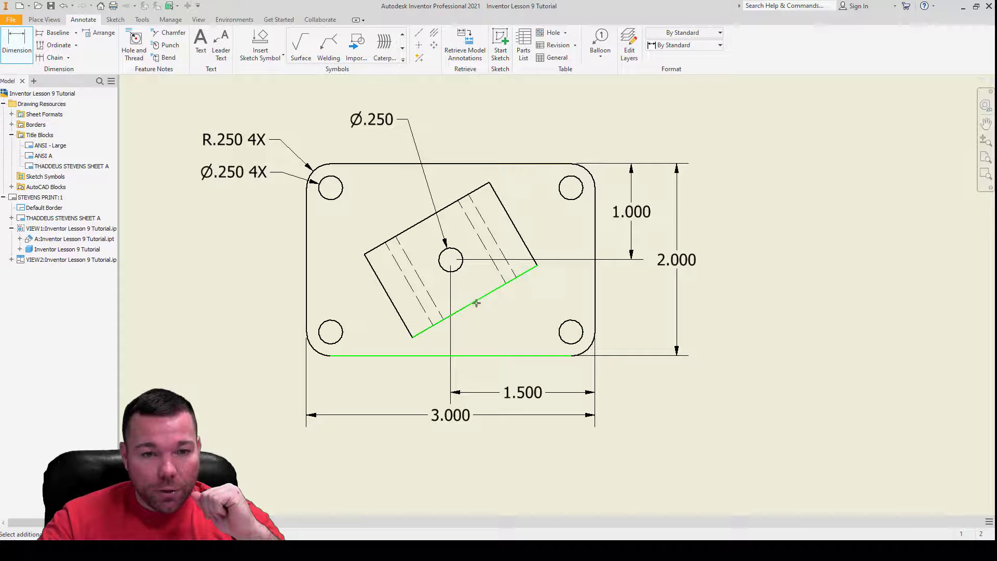
{"action": "key", "text": "Escape"}
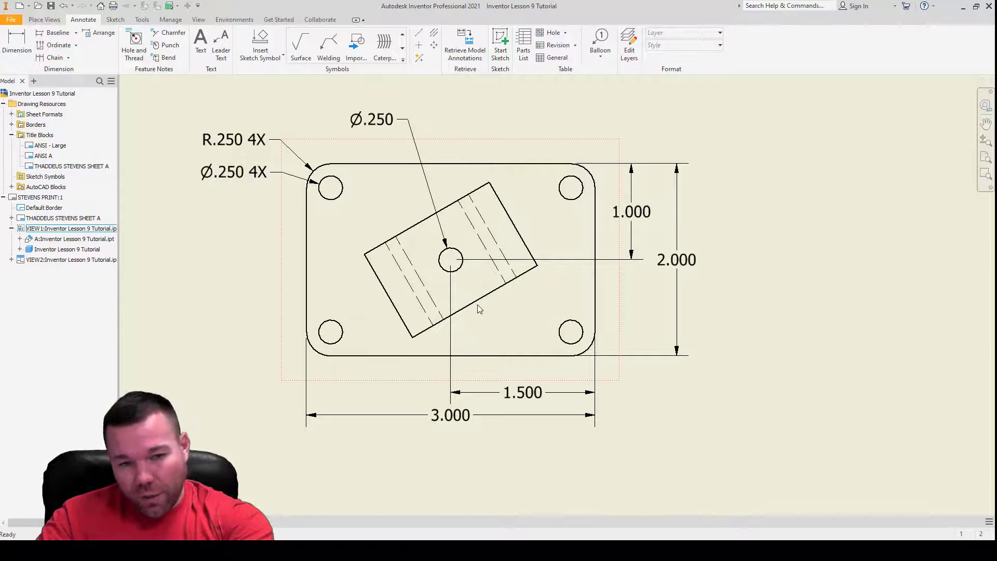
- Dimension the angle between the plate's bottom edge and the rotated block's lower edge, placed between the two edges
{"action": "key", "text": "d"}
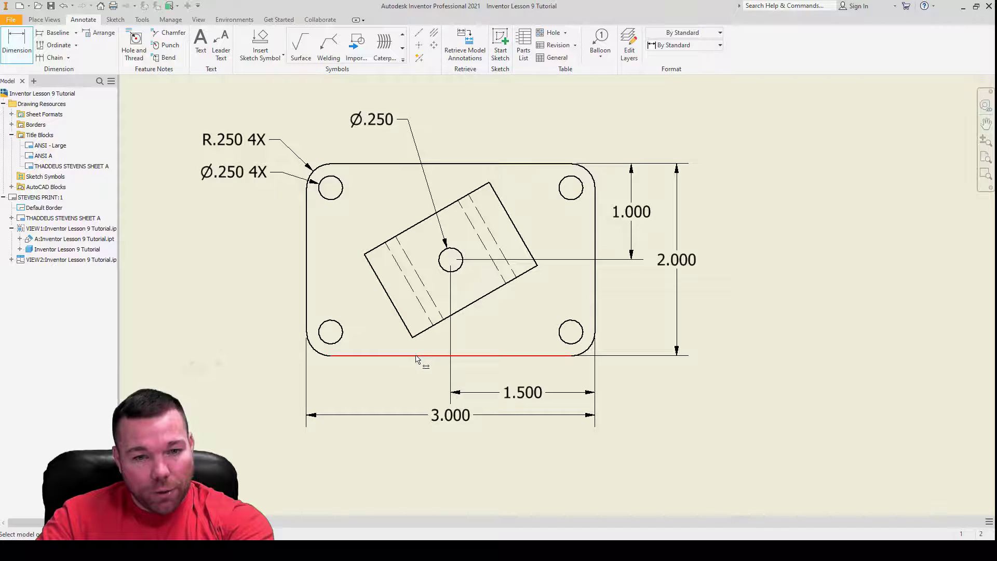
{"action": "left_click", "coordinate": [418, 355]}
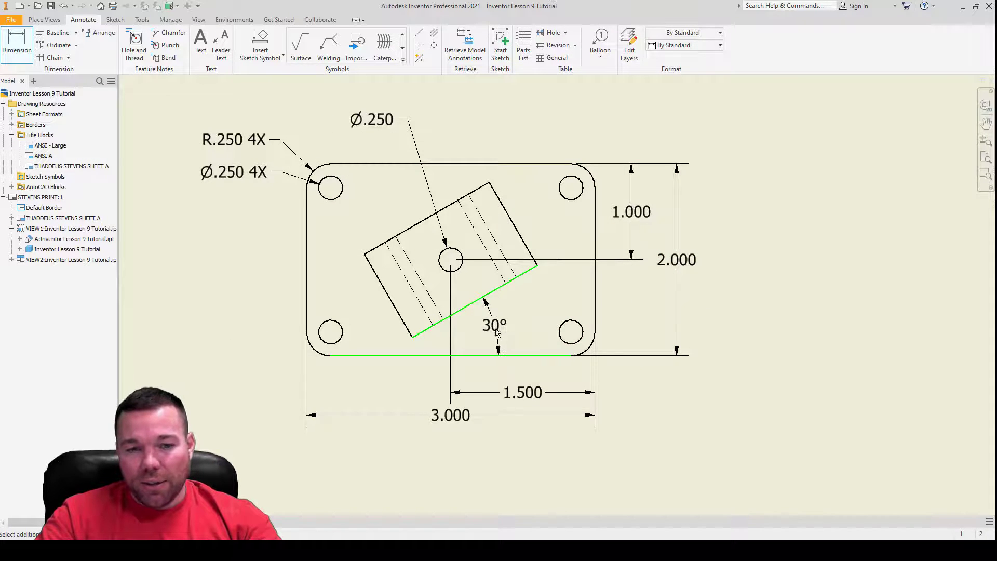
{"action": "left_click", "coordinate": [497, 333]}
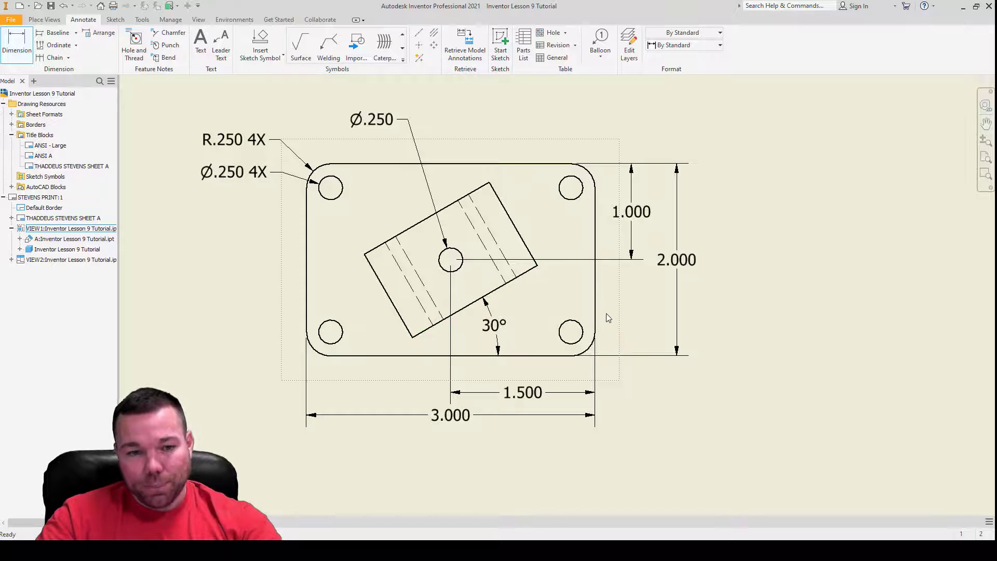
{"action": "key", "text": "Escape"}
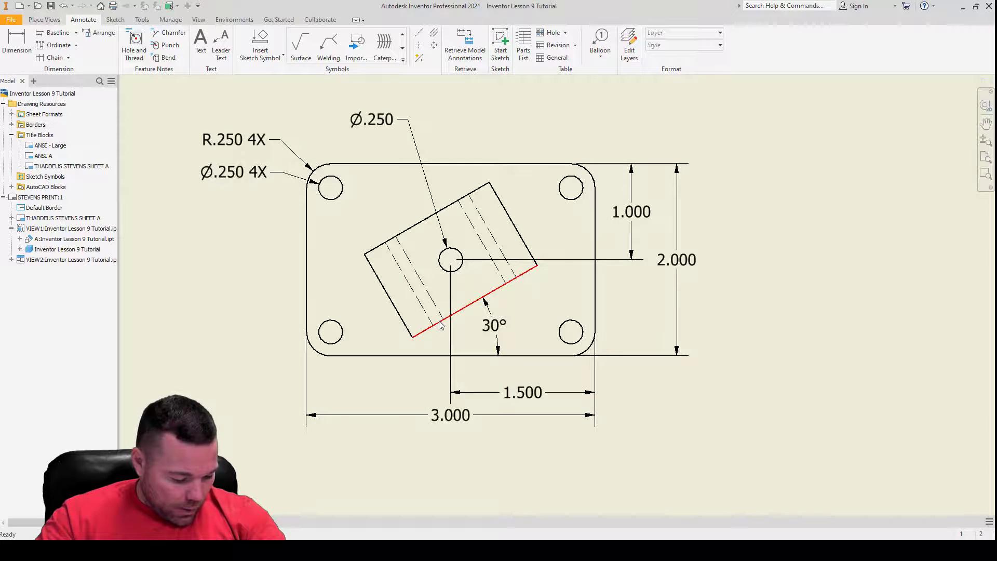
- Add an aligned dimension to the rotated block's lower-left short side, placed just outside the block
{"action": "key", "text": "d"}
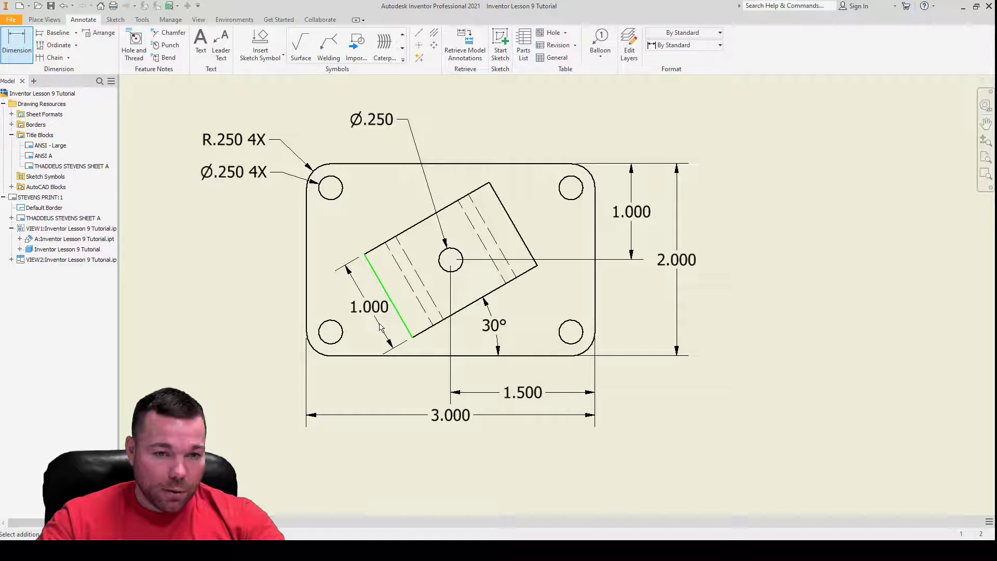
{"action": "left_click", "coordinate": [380, 327]}
{"action": "key", "text": "Escape"}
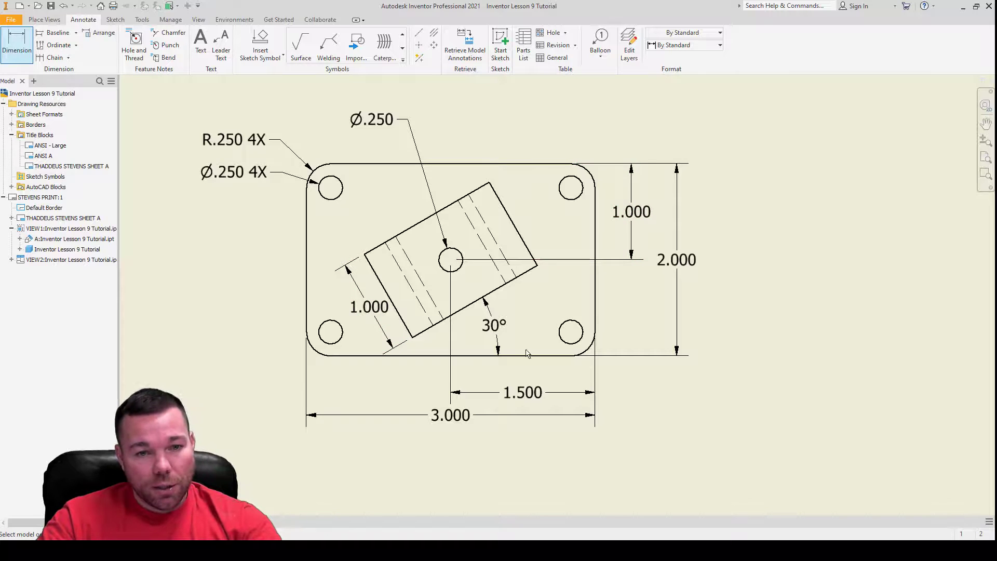
- Add center marks to the four corner holes and the central hole in the base view
{"action": "scroll", "coordinate": [132, 255], "scroll_direction": "down", "scroll_amount": 2}
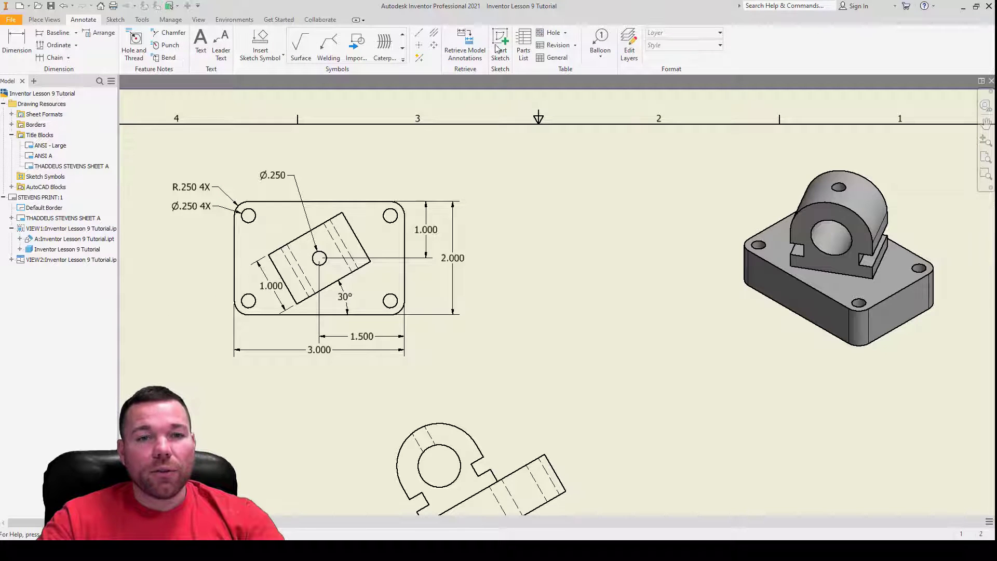
{"action": "left_click", "coordinate": [420, 46]}
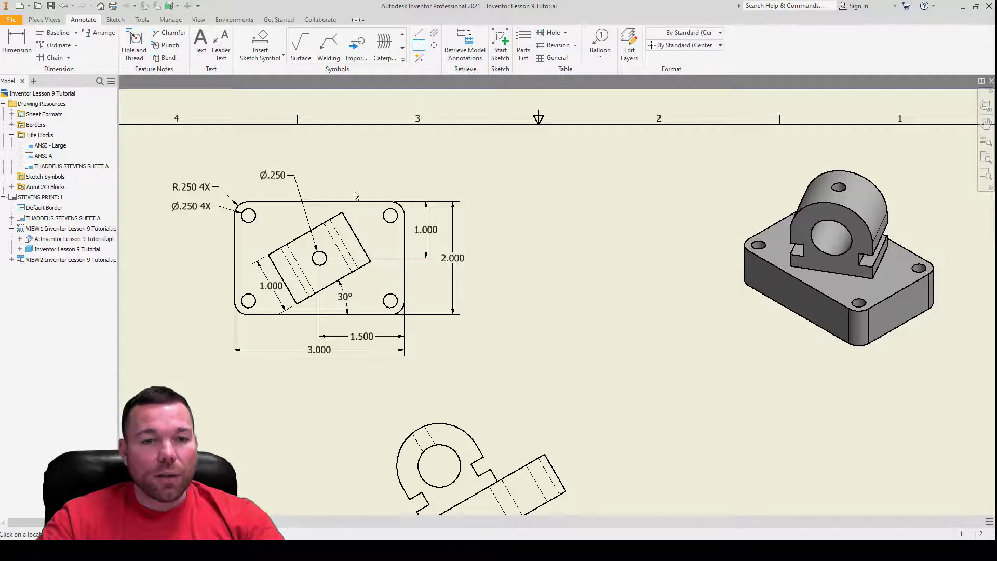
{"action": "left_click", "coordinate": [379, 302]}
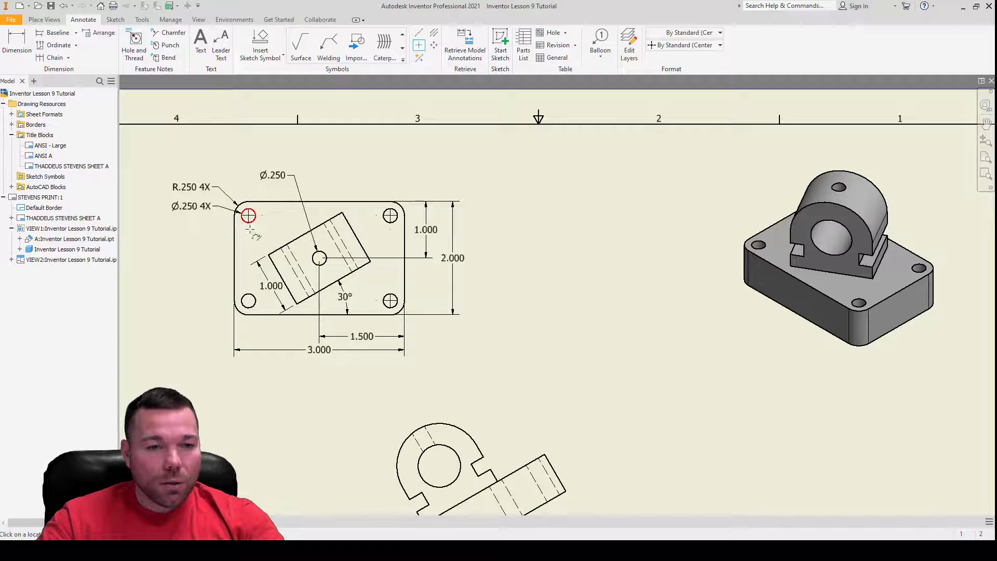
{"action": "left_click", "coordinate": [250, 231]}
{"action": "left_click", "coordinate": [246, 295]}
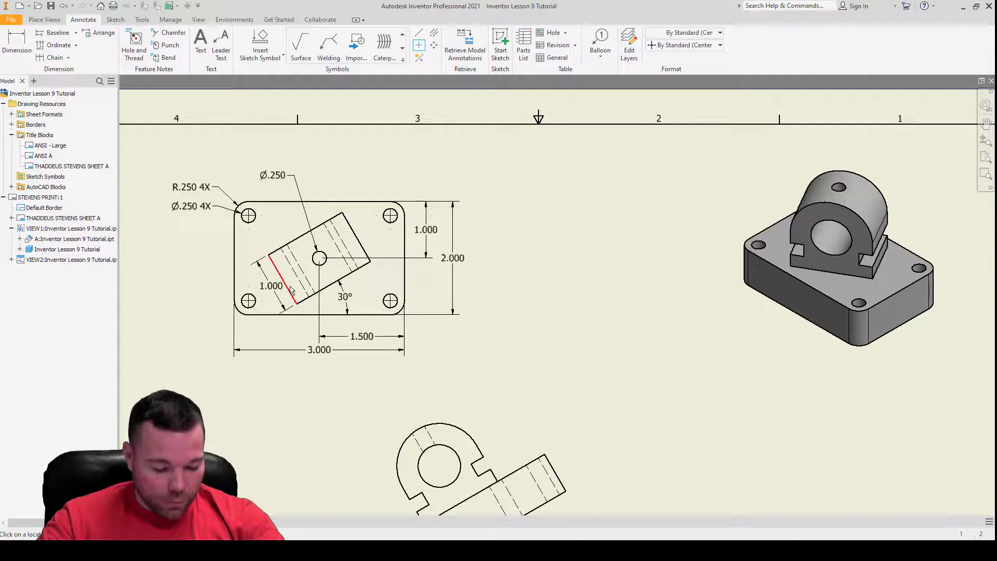
{"action": "left_click", "coordinate": [310, 263]}
{"action": "key", "text": "Escape"}
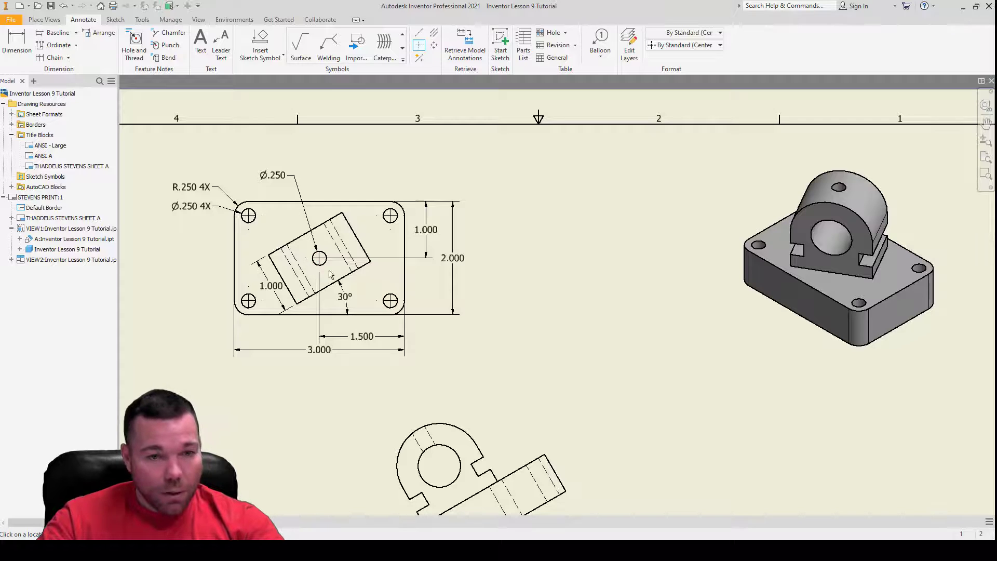
- Extend the left end of the central hole's center mark in the base view and try adjusting its lower end
{"action": "scroll", "coordinate": [311, 259], "scroll_direction": "down", "scroll_amount": 5}
{"action": "left_click", "coordinate": [308, 261]}
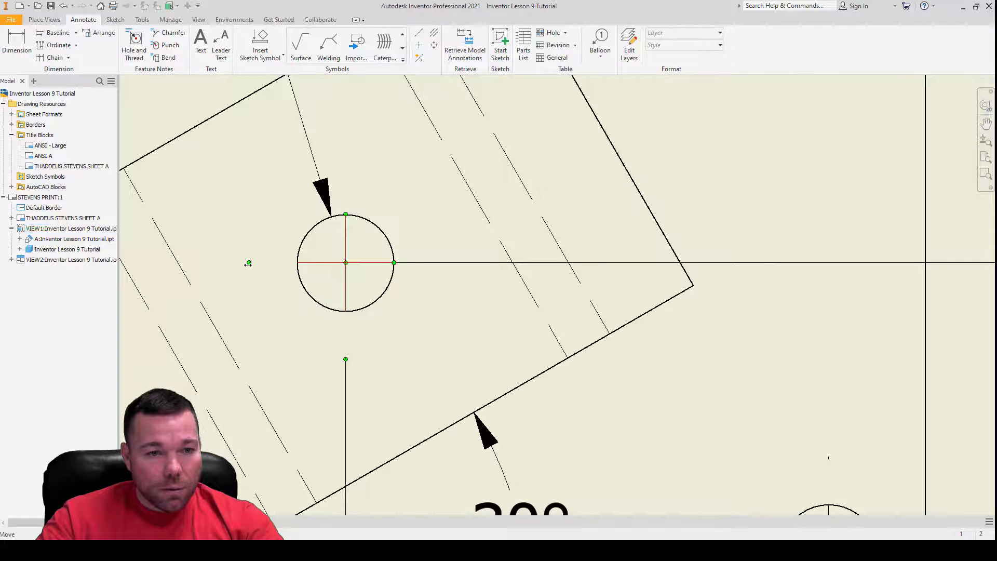
{"action": "left_click_drag", "start_coordinate": [250, 262], "coordinate": [217, 263]}
{"action": "left_click", "coordinate": [345, 364]}
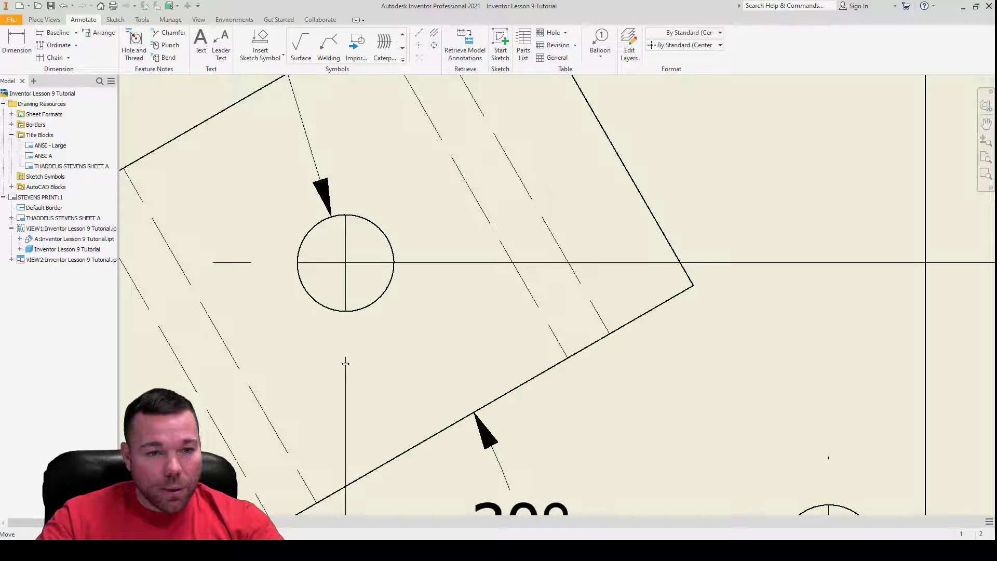
{"action": "left_click_drag", "start_coordinate": [346, 385], "coordinate": [345, 359]}
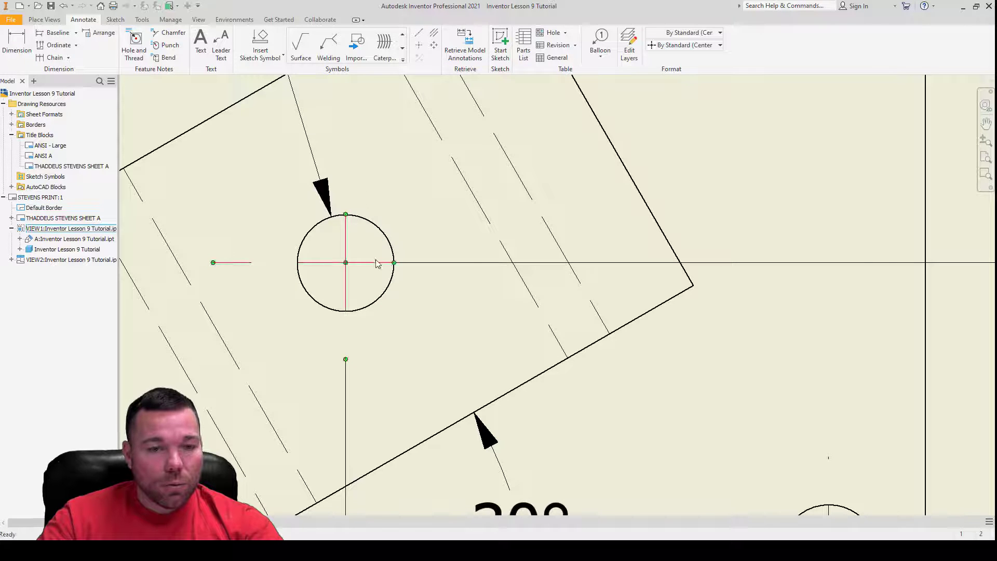
{"action": "scroll", "coordinate": [381, 255], "scroll_direction": "down", "scroll_amount": 5}
{"action": "key", "text": "Escape"}
{"action": "scroll", "coordinate": [368, 262], "scroll_direction": "up", "scroll_amount": 2}
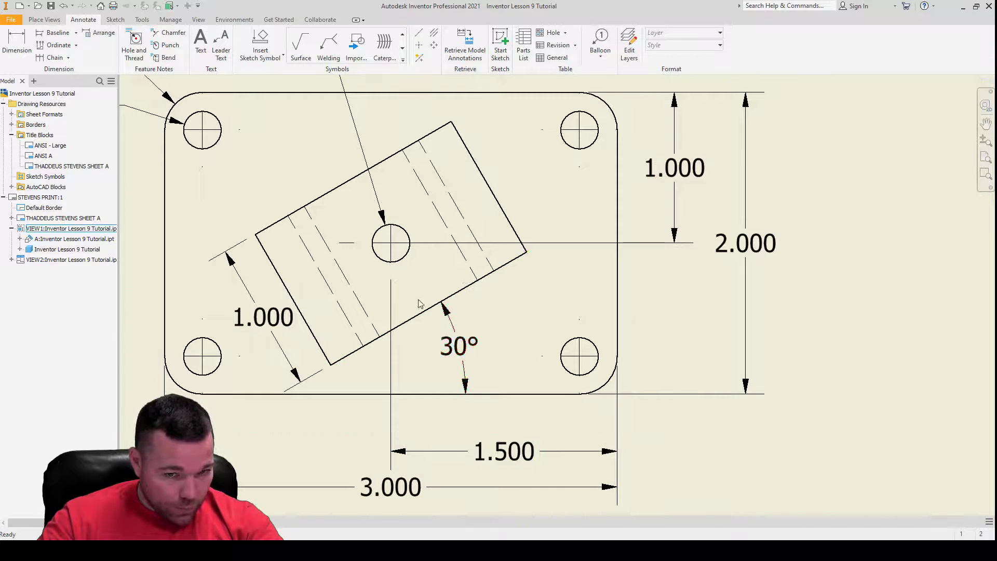
- Add bisecting centerlines to the four hidden holes in the auxiliary view's base plate and a center mark to its large hole
{"action": "scroll", "coordinate": [475, 291], "scroll_direction": "down", "scroll_amount": 5}
{"action": "scroll", "coordinate": [512, 445], "scroll_direction": "up", "scroll_amount": 3}
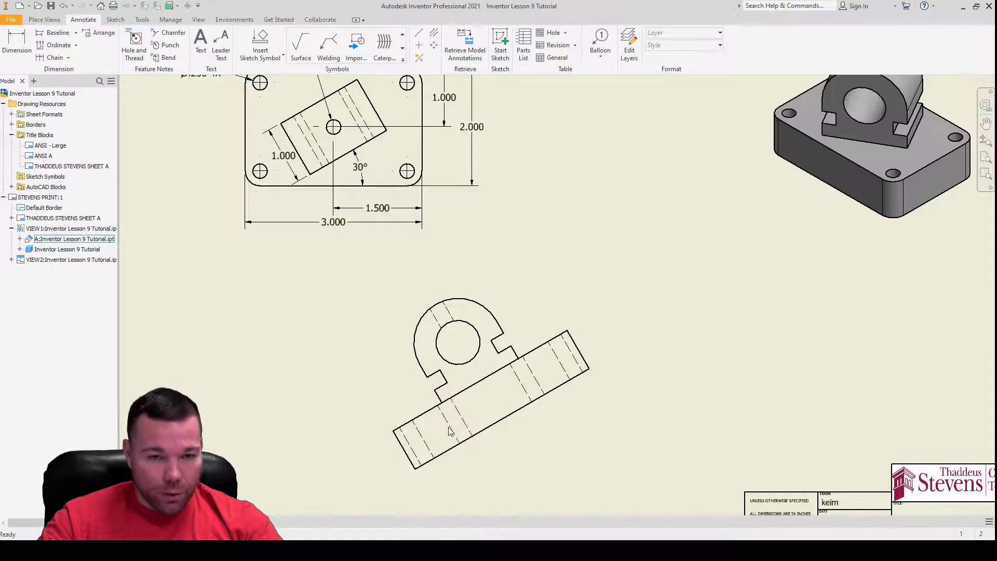
{"action": "scroll", "coordinate": [420, 341], "scroll_direction": "up", "scroll_amount": 1}
{"action": "scroll", "coordinate": [485, 432], "scroll_direction": "up", "scroll_amount": 4}
{"action": "scroll", "coordinate": [482, 420], "scroll_direction": "down", "scroll_amount": 3}
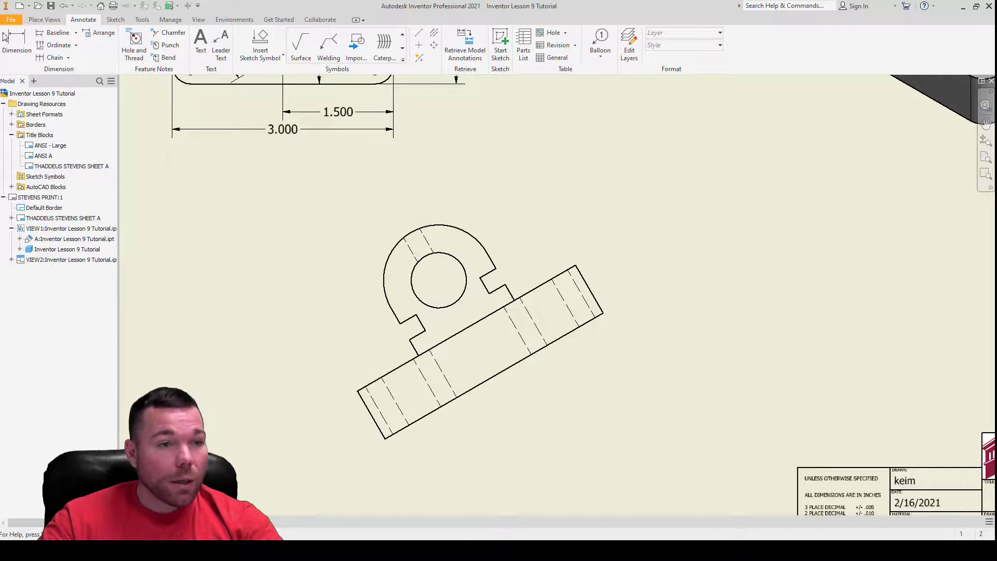
{"action": "key", "text": "d"}
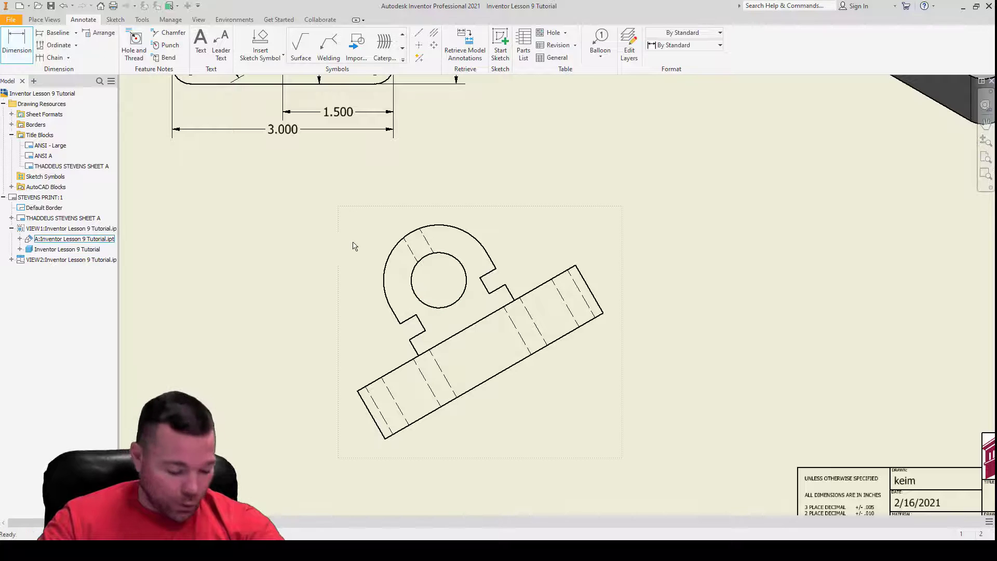
{"action": "key", "text": "Escape"}
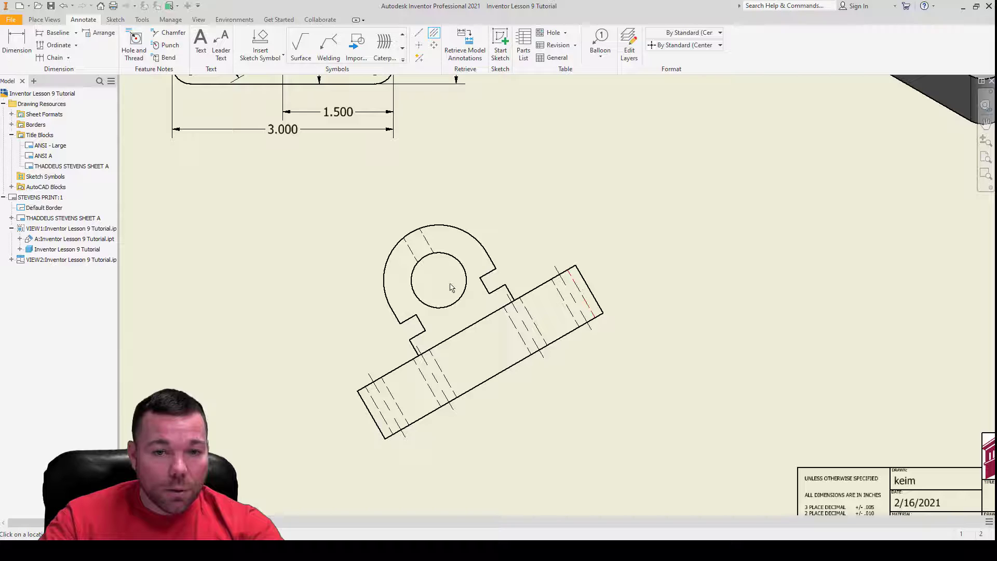
{"action": "left_click", "coordinate": [420, 46]}
{"action": "left_click", "coordinate": [410, 295]}
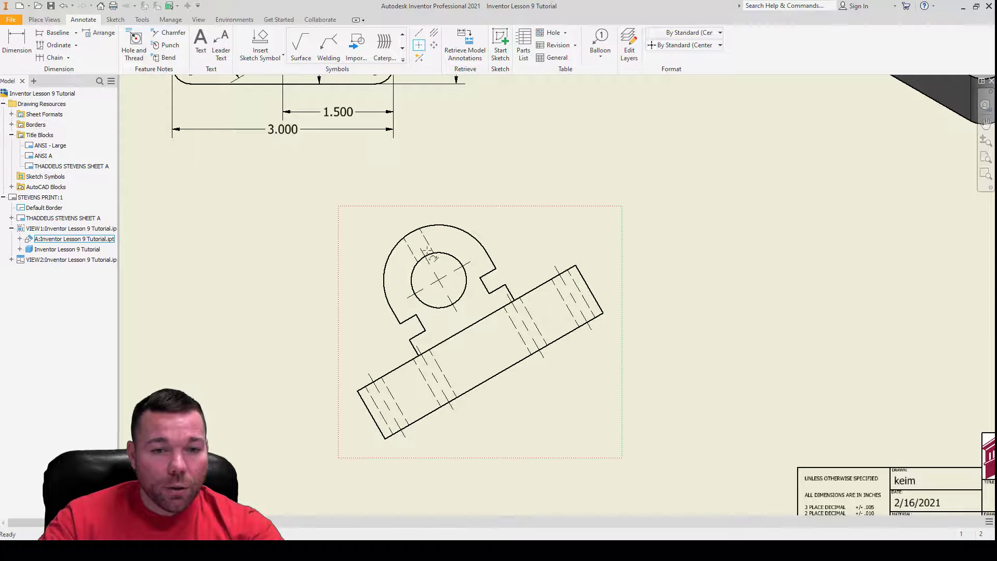
- Extend the large hole's center mark in the auxiliary view up through the small hidden hole, past the rounded outline
{"action": "key", "text": "Escape"}
{"action": "left_click_drag", "start_coordinate": [394, 218], "coordinate": [395, 219]}
{"action": "left_click", "coordinate": [532, 379]}
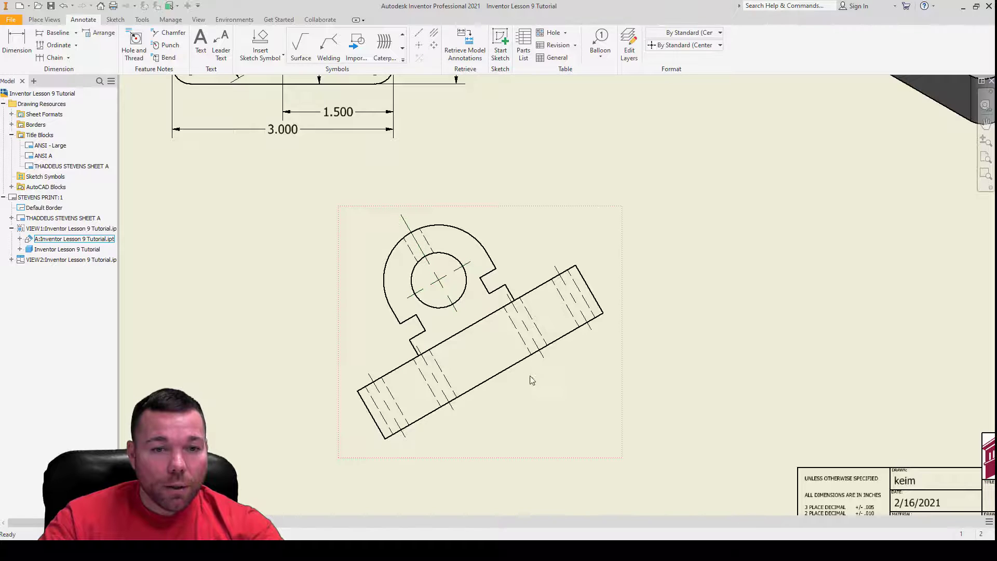
{"action": "key", "text": "Escape"}
- Dimension the large hole's diameter and the rounded outline's radius in the auxiliary view
{"action": "left_click", "coordinate": [16, 43]}
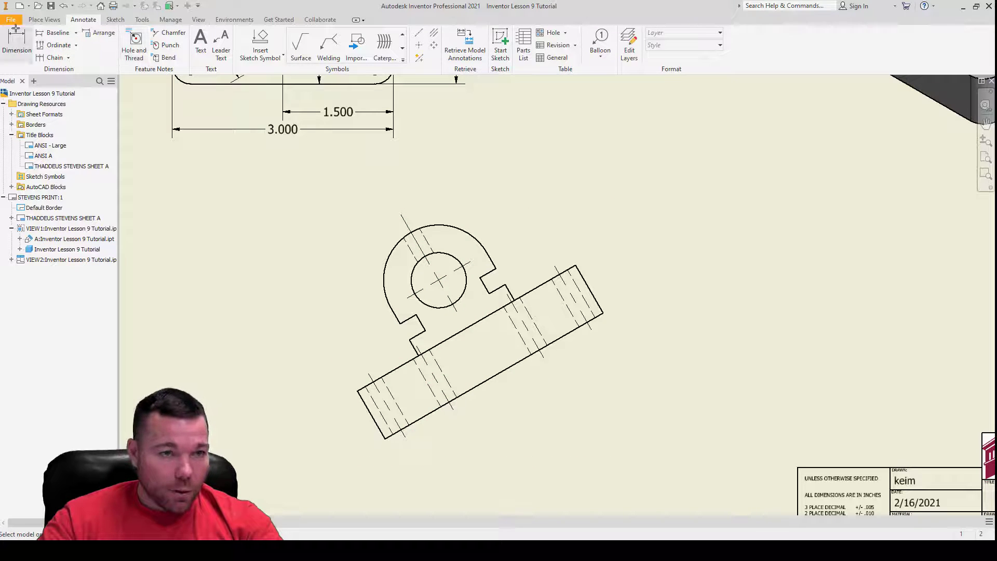
{"action": "left_click", "coordinate": [410, 281]}
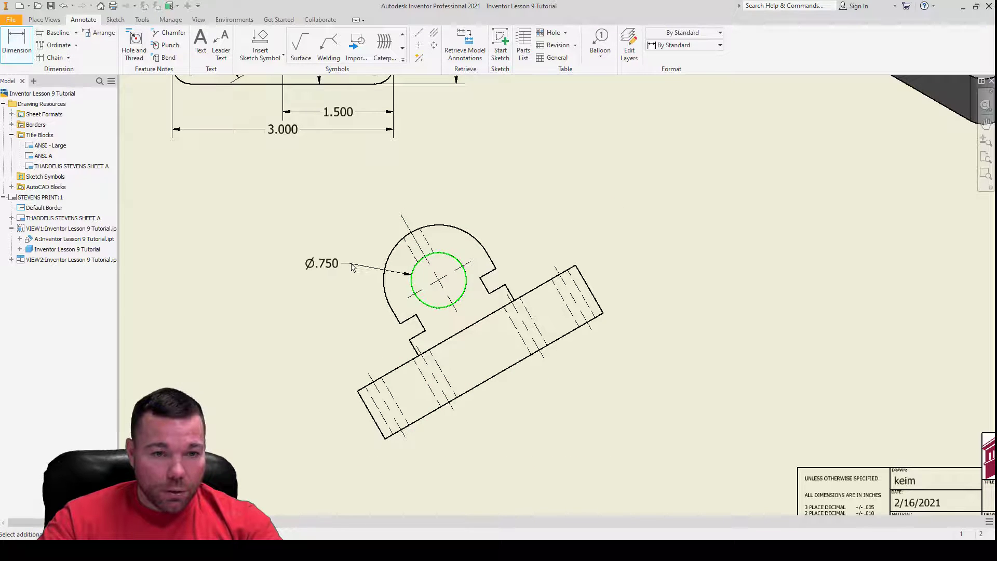
{"action": "left_click", "coordinate": [355, 266]}
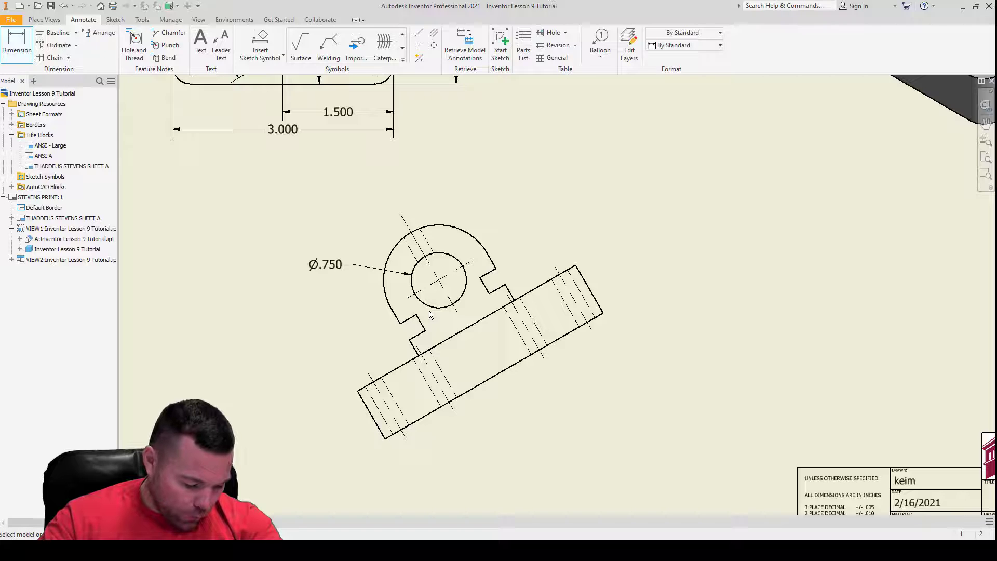
{"action": "left_click", "coordinate": [432, 229]}
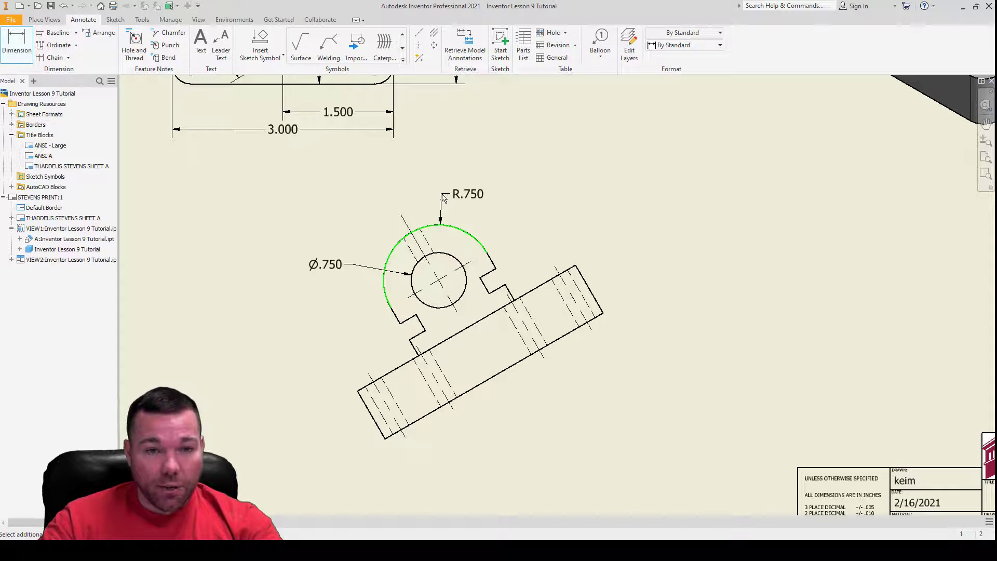
{"action": "left_click", "coordinate": [444, 181]}
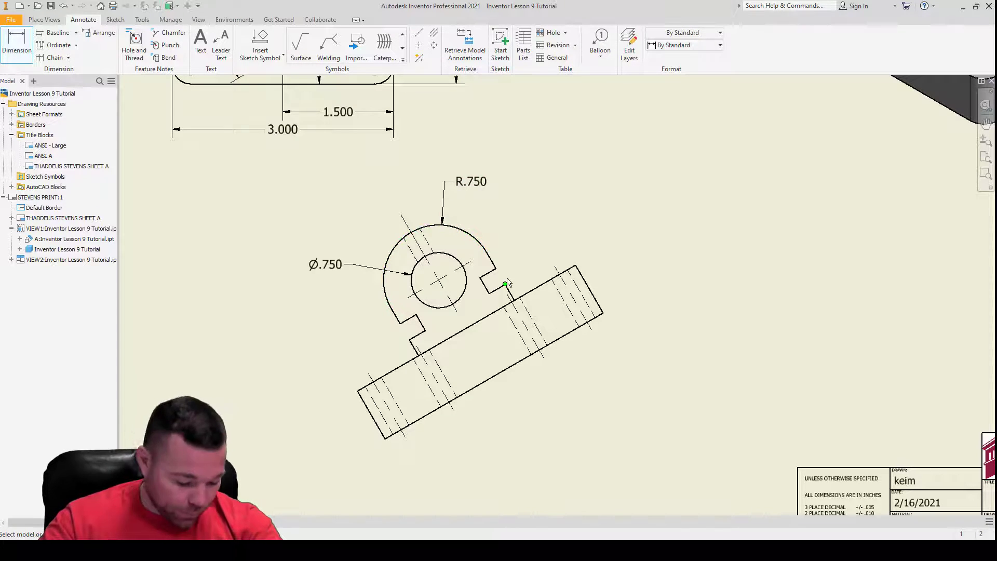
- Dimension the depth of the upper-right notch and add an aligned dimension to the short edge between the lower-left notch and base plate
{"action": "scroll", "coordinate": [497, 292], "scroll_direction": "down", "scroll_amount": 3}
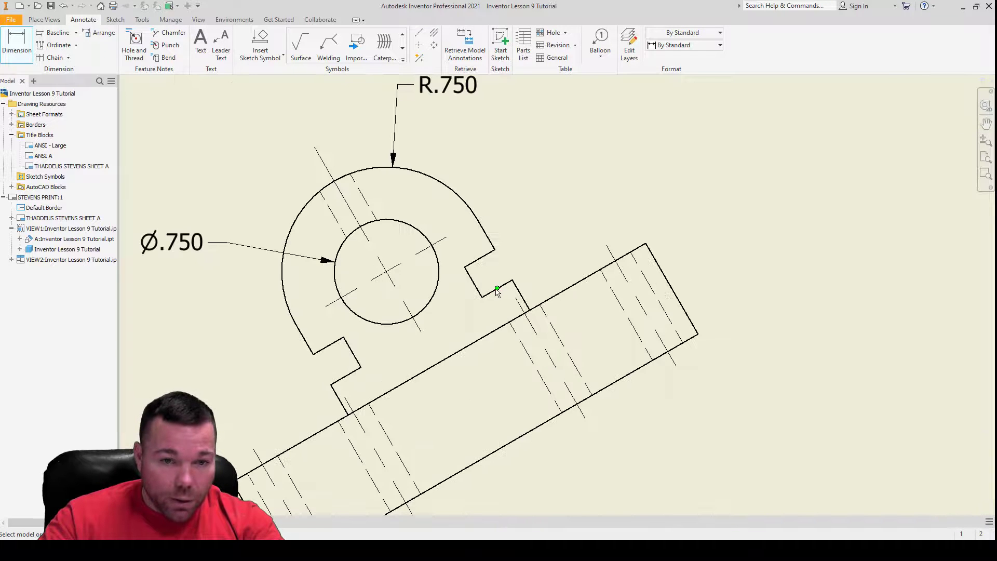
{"action": "left_click", "coordinate": [490, 293]}
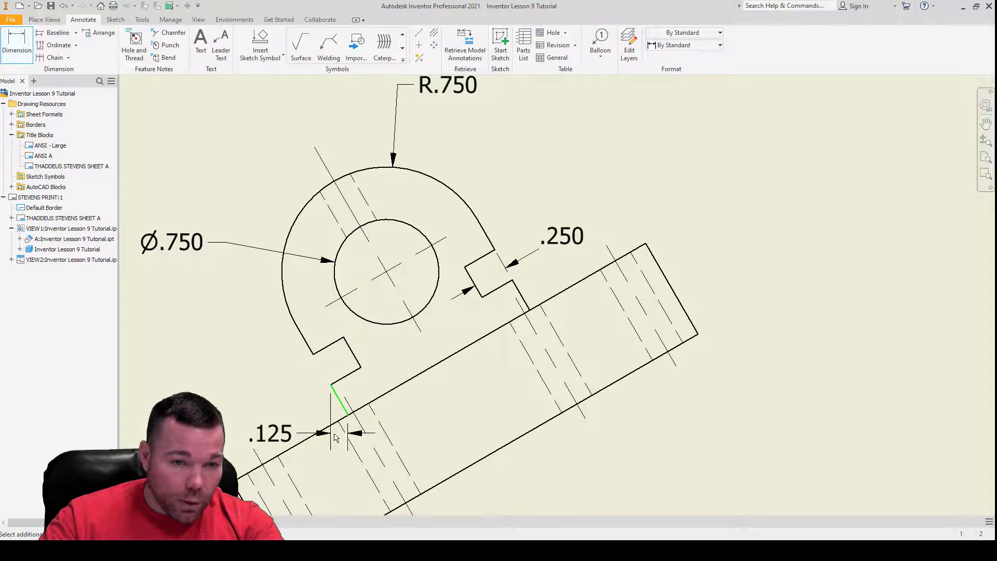
{"action": "right_click", "coordinate": [307, 401]}
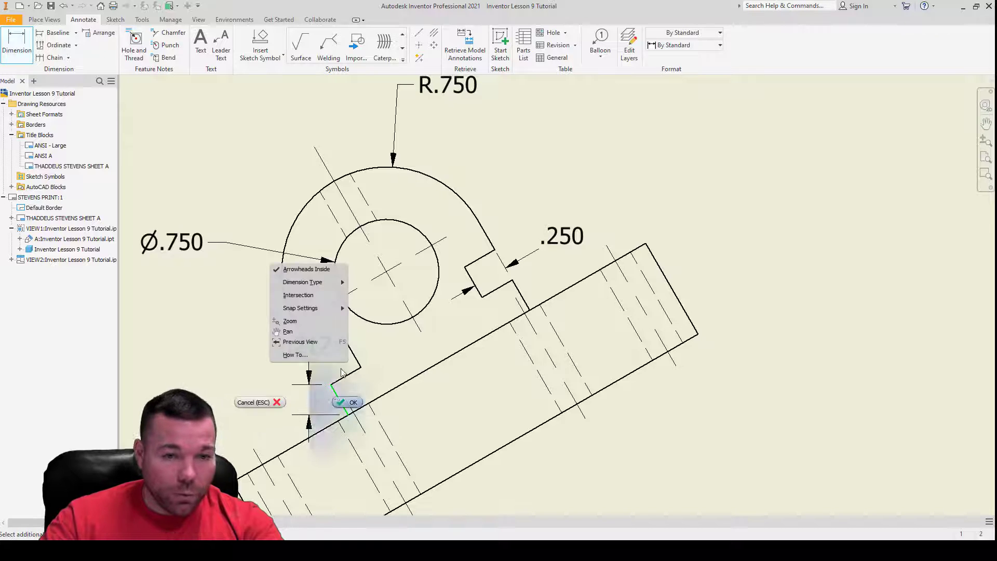
{"action": "mouse_move", "coordinate": [317, 282]}
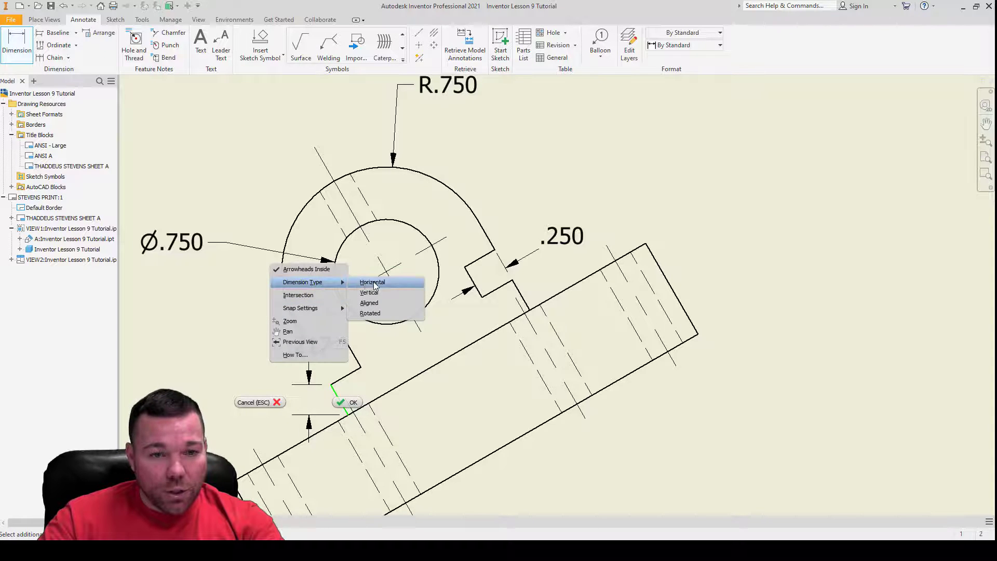
{"action": "left_click", "coordinate": [385, 304]}
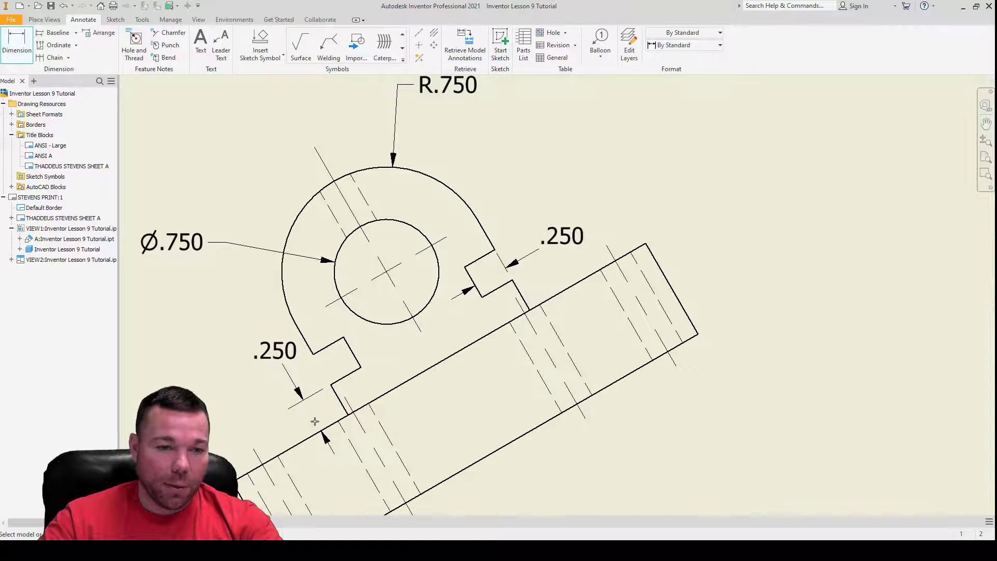
{"action": "key", "text": "Escape"}
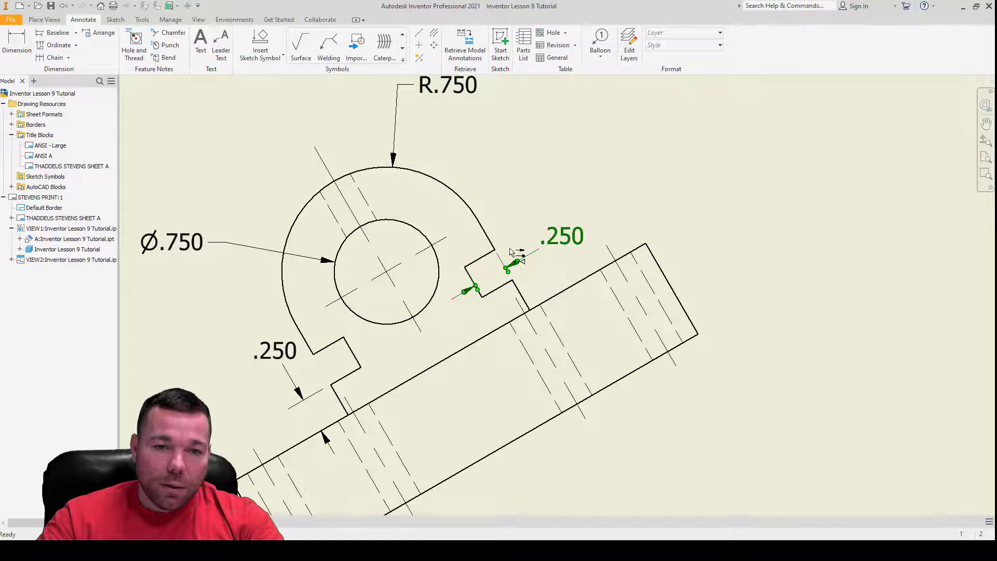
- Replace the upper-right notch's depth dimension with a new aligned dimension on the notch's lower edge, placed above the notch
{"action": "left_click_drag", "start_coordinate": [566, 245], "coordinate": [516, 270]}
{"action": "key", "text": "Escape"}
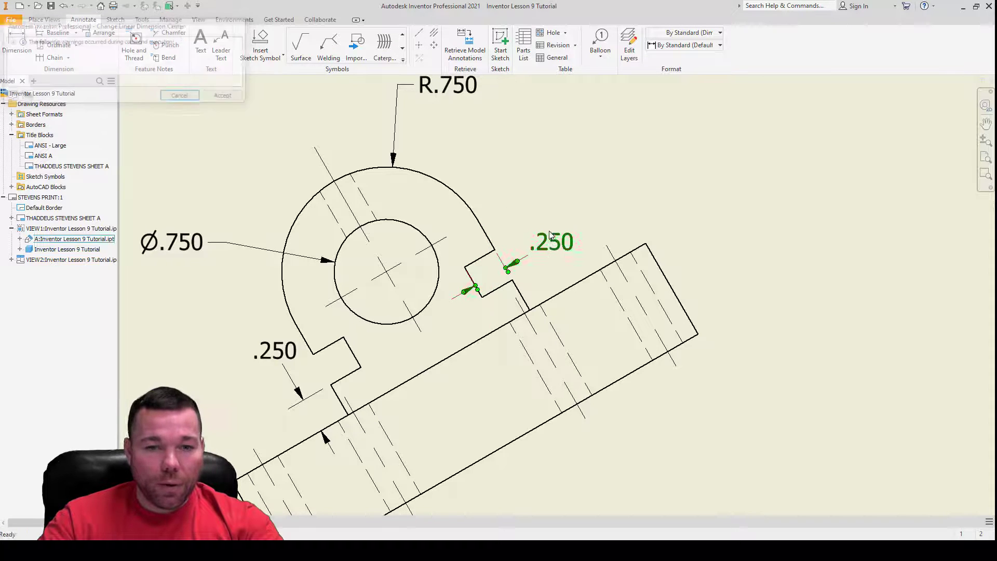
{"action": "key", "text": "Delete"}
{"action": "key", "text": "d"}
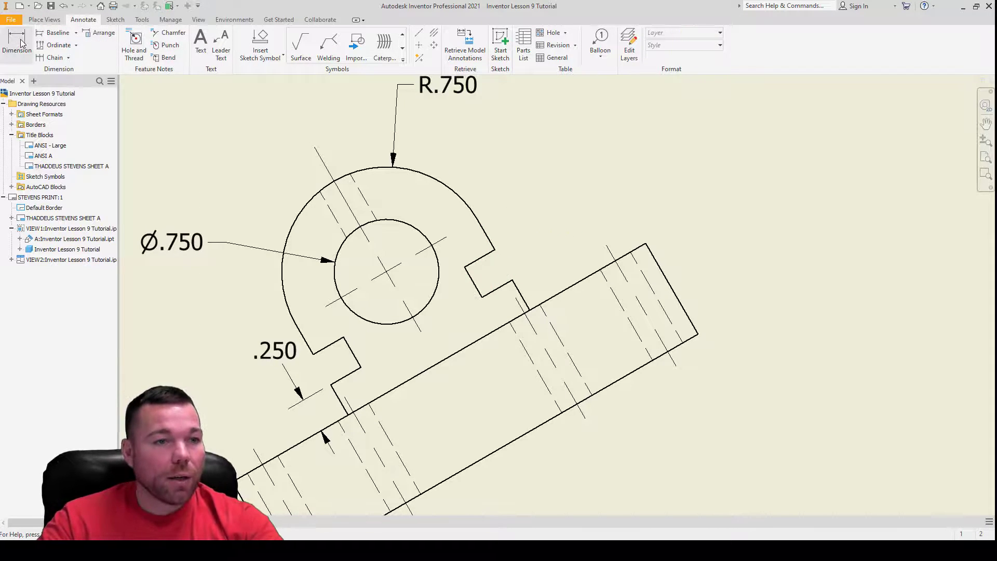
{"action": "left_click", "coordinate": [503, 290]}
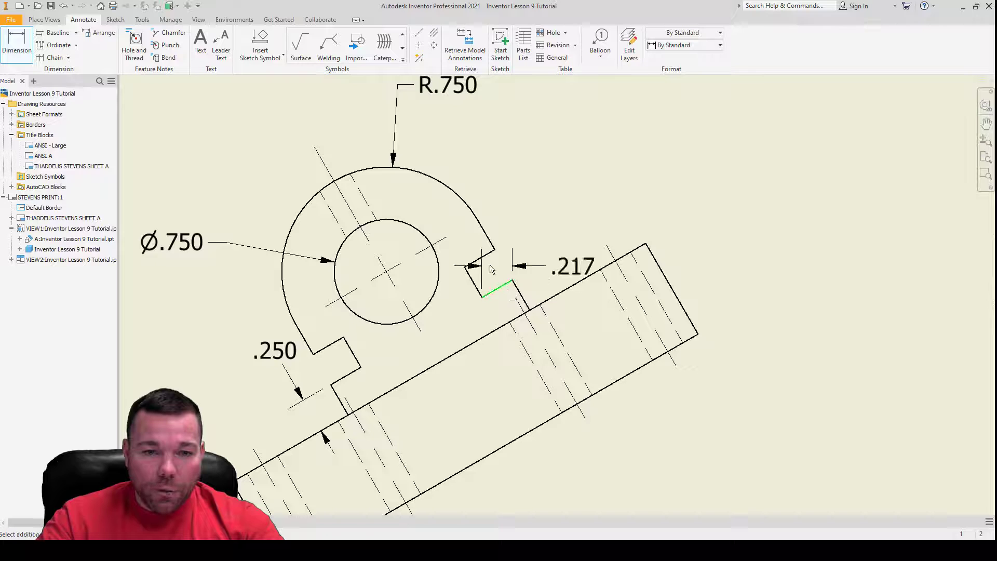
{"action": "right_click", "coordinate": [502, 281]}
{"action": "mouse_move", "coordinate": [545, 302]}
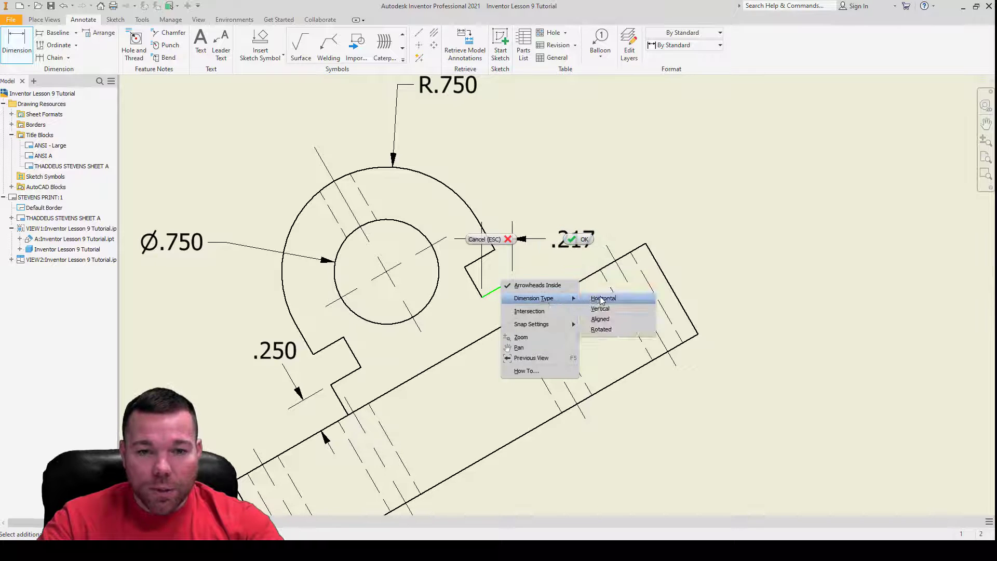
{"action": "left_click", "coordinate": [610, 324]}
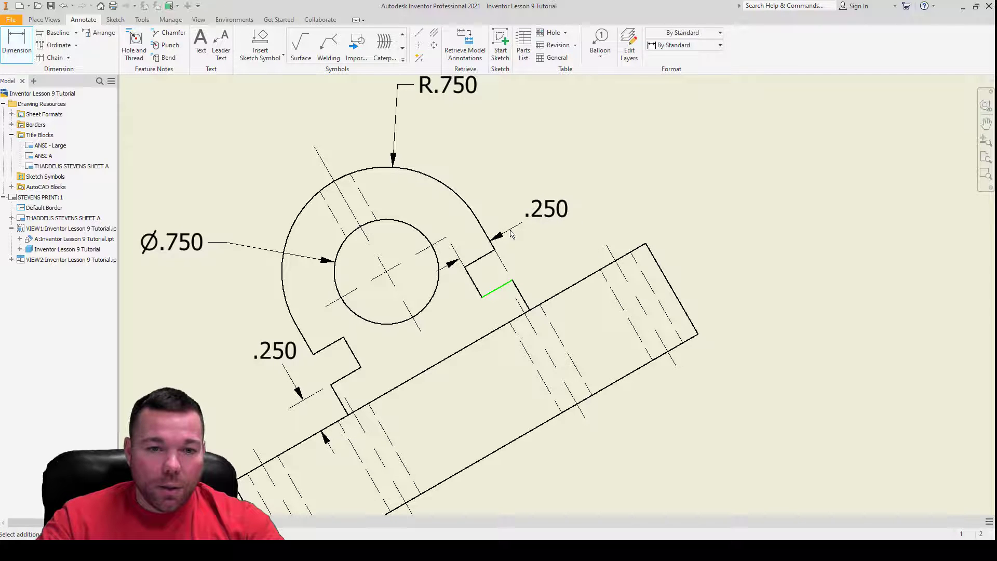
{"action": "left_click", "coordinate": [512, 231]}
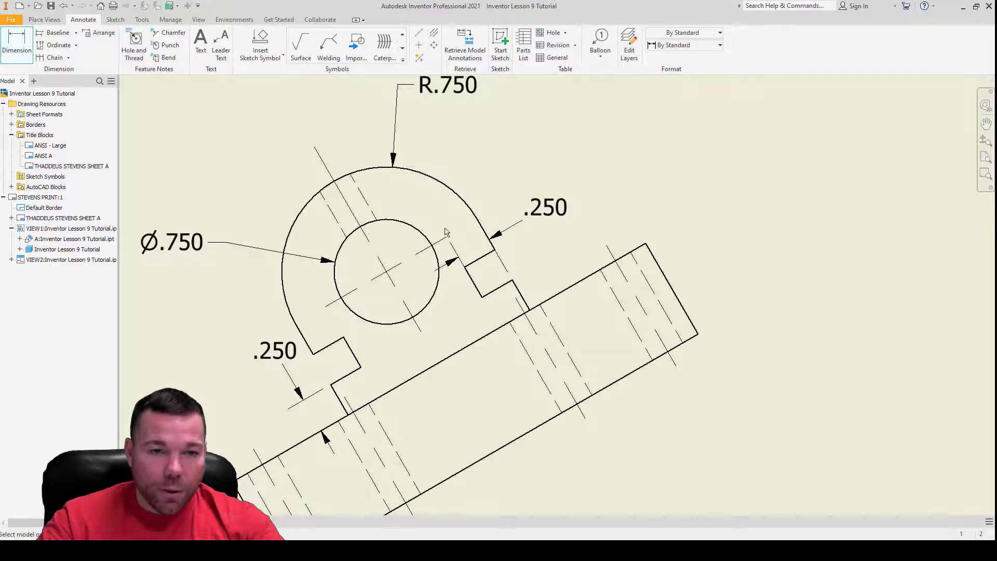
- Move the upper-right notch's depth dimension below the notch, with its text just above the base plate
{"action": "left_click", "coordinate": [12, 52]}
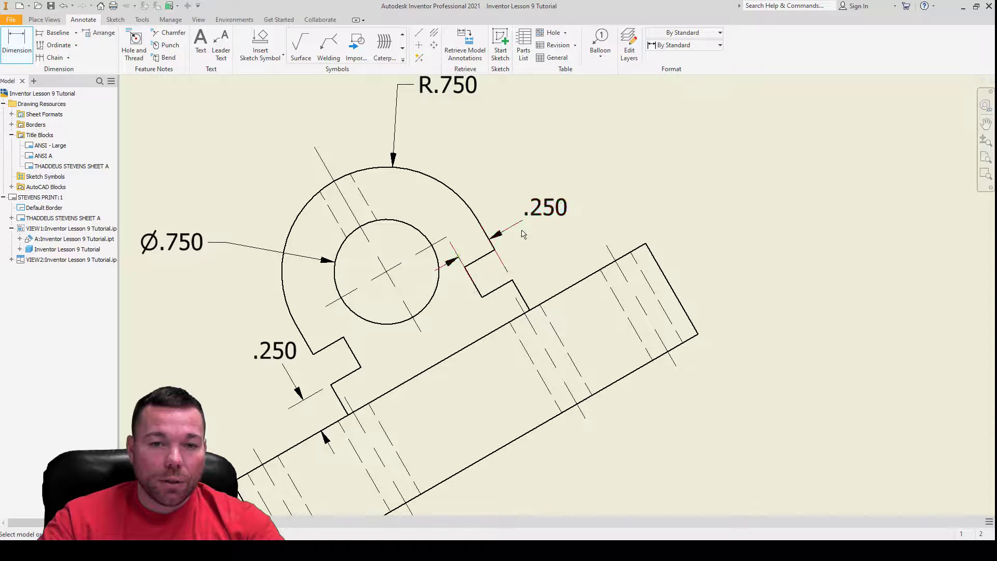
{"action": "key", "text": "Escape"}
{"action": "left_click_drag", "start_coordinate": [495, 244], "coordinate": [517, 260]}
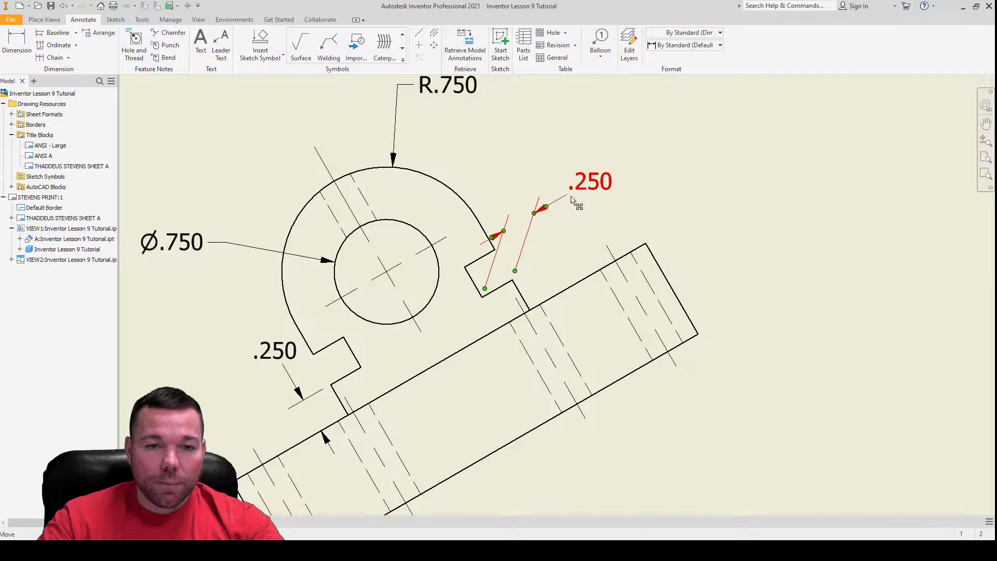
{"action": "left_click", "coordinate": [62, 7]}
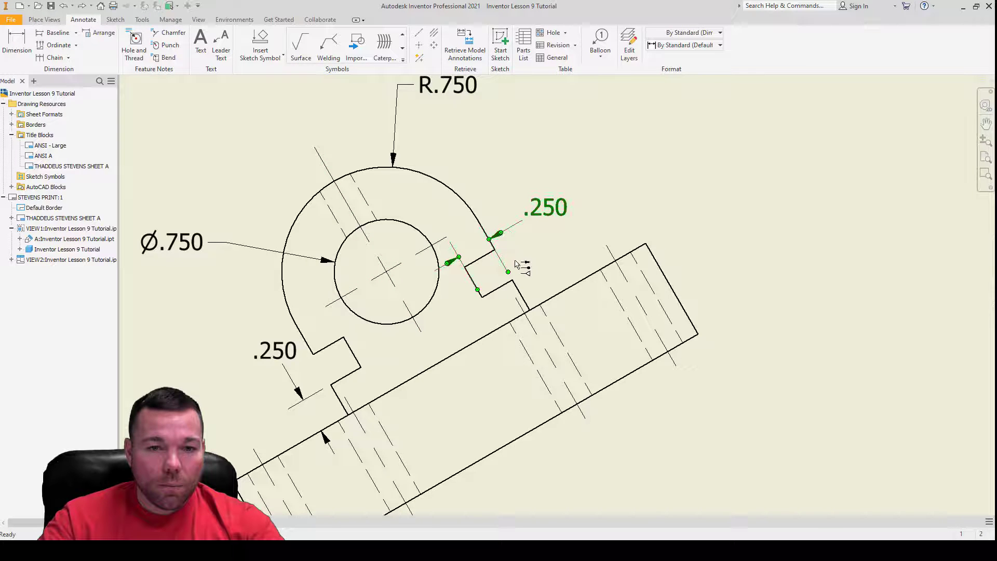
{"action": "left_click_drag", "start_coordinate": [534, 209], "coordinate": [569, 270]}
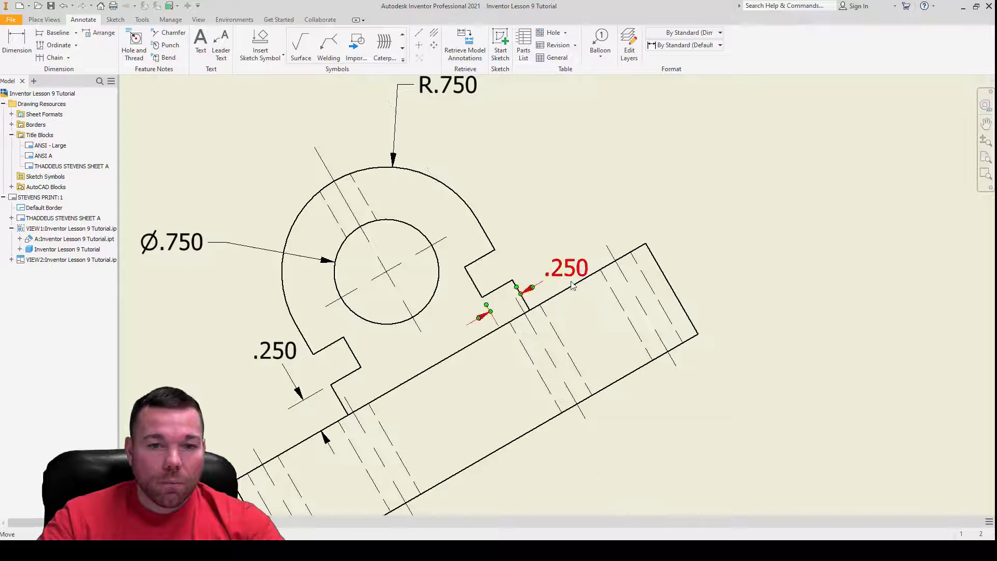
{"action": "key", "text": "Escape"}
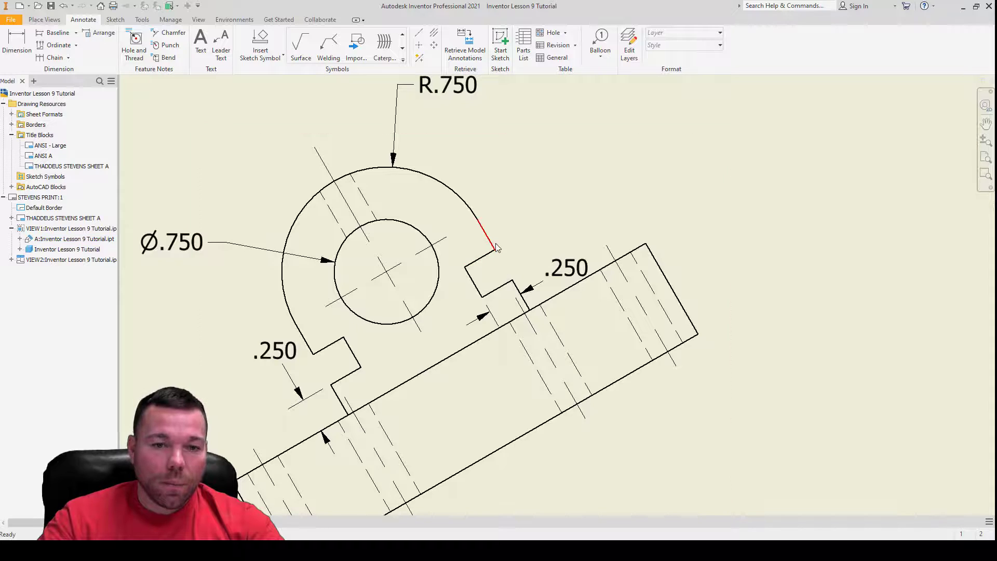
- Dimension the distance from the base plate's top edge to the large hole's center, placed beyond the plate's upper-right end
{"action": "left_click", "coordinate": [16, 44]}
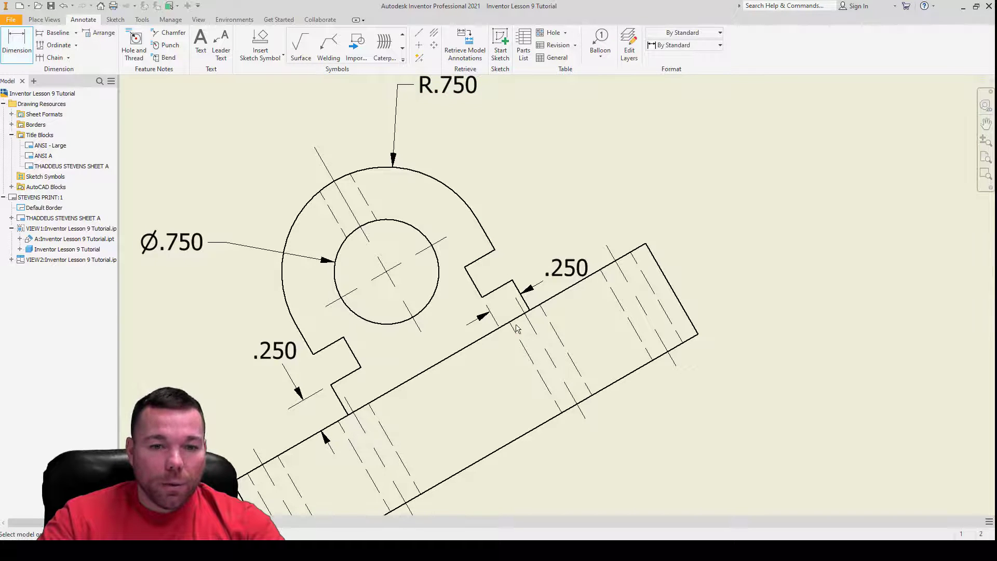
{"action": "left_click", "coordinate": [496, 331]}
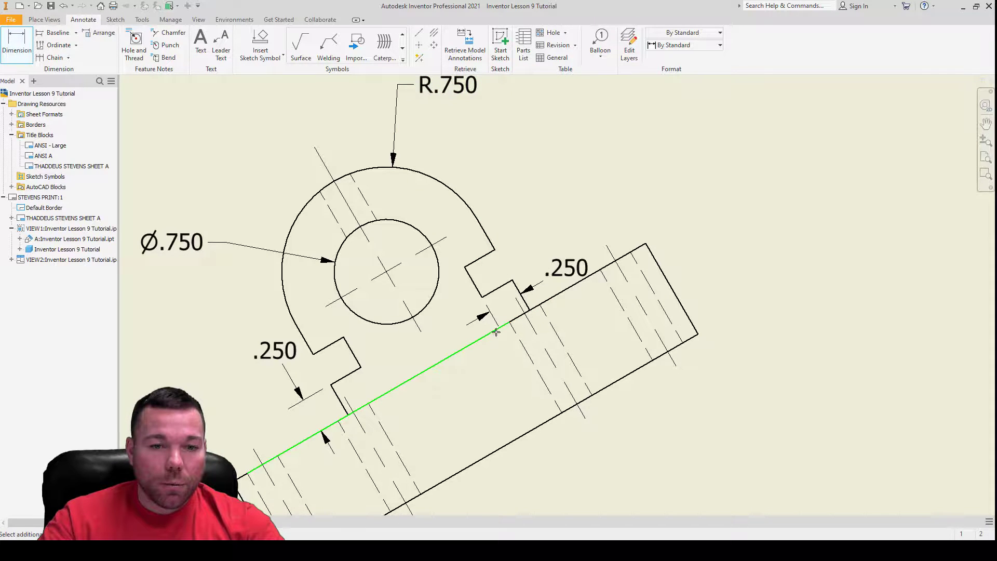
{"action": "left_click", "coordinate": [437, 257]}
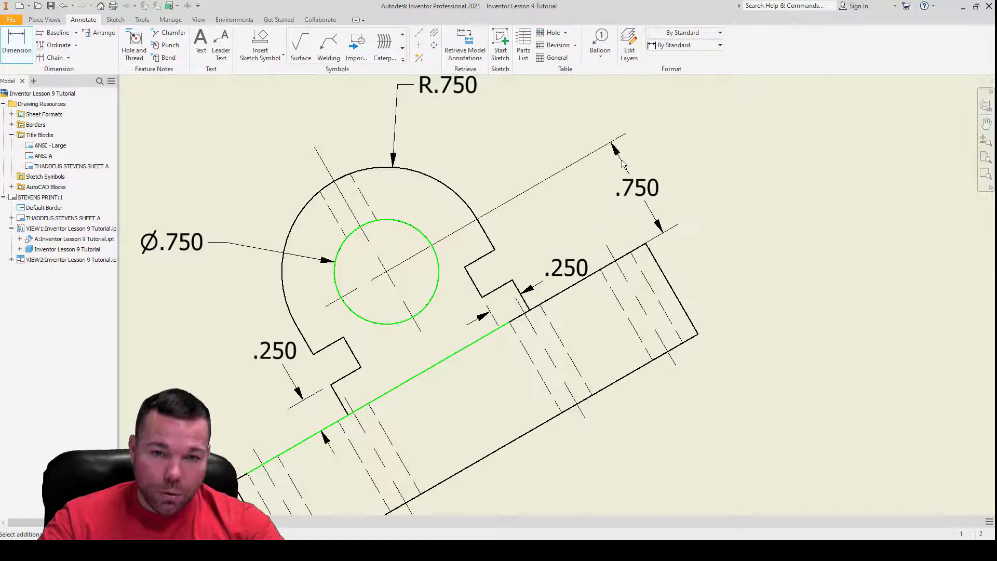
{"action": "left_click", "coordinate": [623, 164]}
{"action": "key", "text": "Escape"}
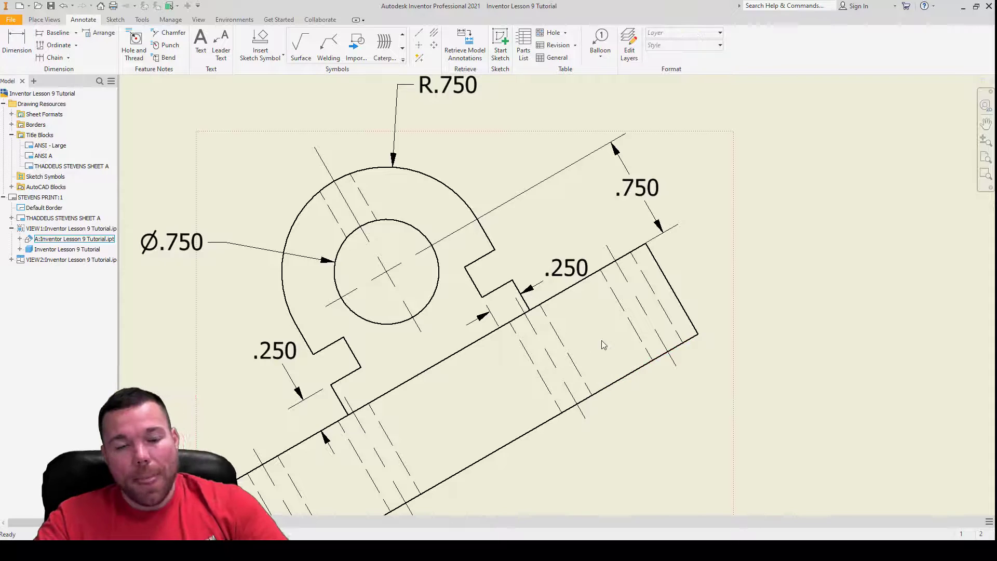
- Add an aligned dimension to the inner edge of the upper-right notch for the notch's width
{"action": "scroll", "coordinate": [601, 345], "scroll_direction": "down", "scroll_amount": 5}
{"action": "scroll", "coordinate": [564, 272], "scroll_direction": "up", "scroll_amount": 3}
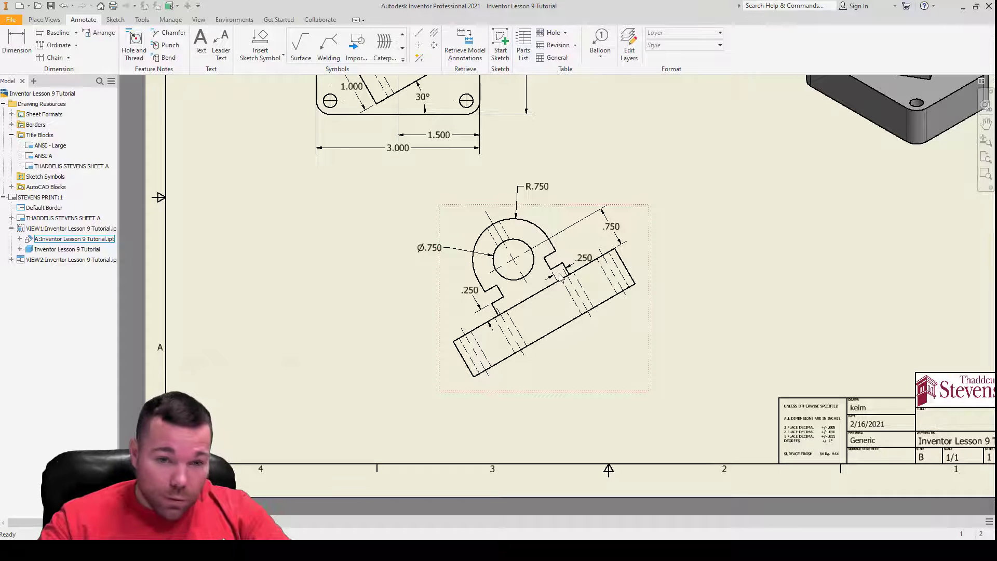
{"action": "scroll", "coordinate": [497, 308], "scroll_direction": "up", "scroll_amount": 3}
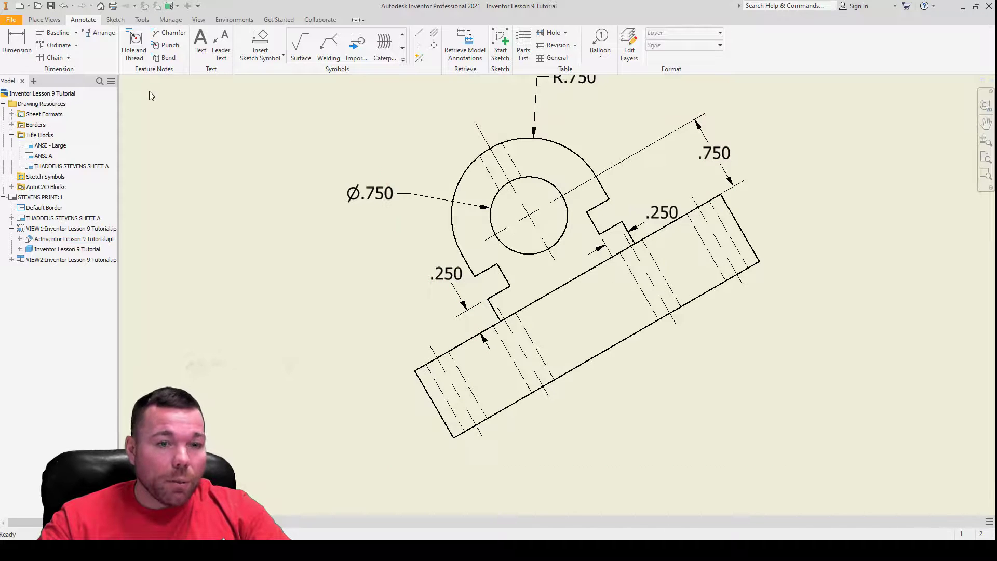
{"action": "left_click", "coordinate": [17, 42]}
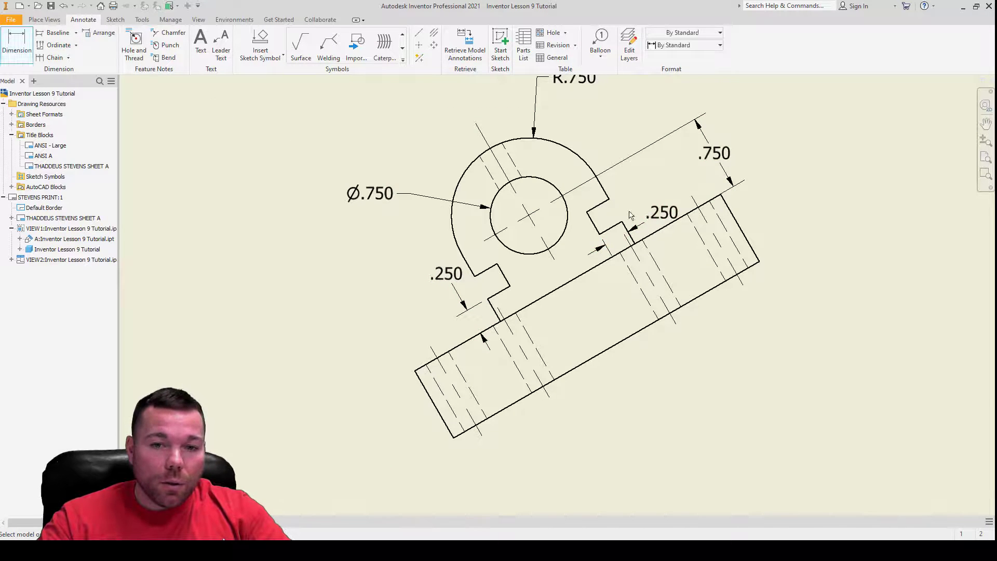
{"action": "scroll", "coordinate": [626, 208], "scroll_direction": "up", "scroll_amount": 6}
{"action": "left_click", "coordinate": [499, 250]}
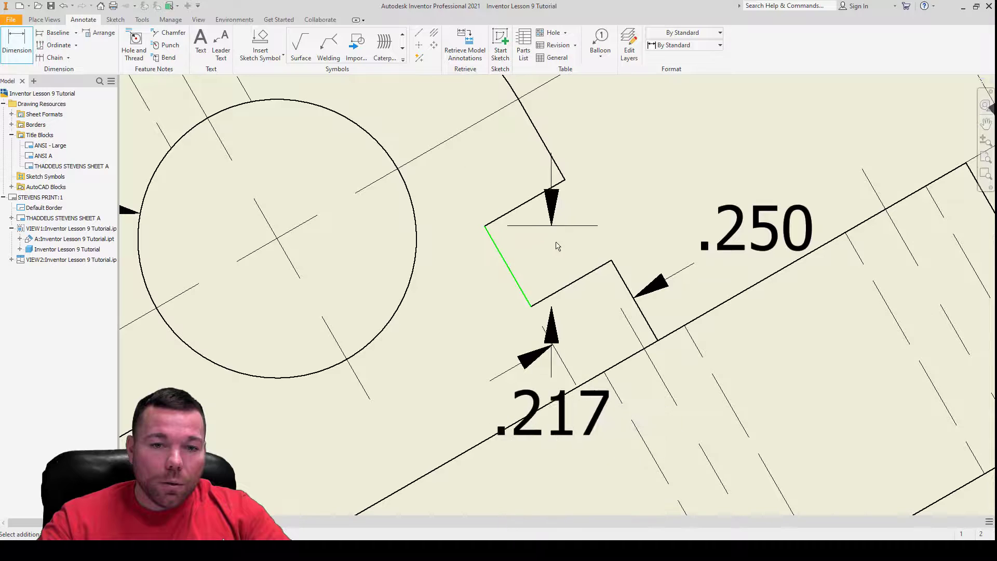
{"action": "right_click", "coordinate": [552, 233]}
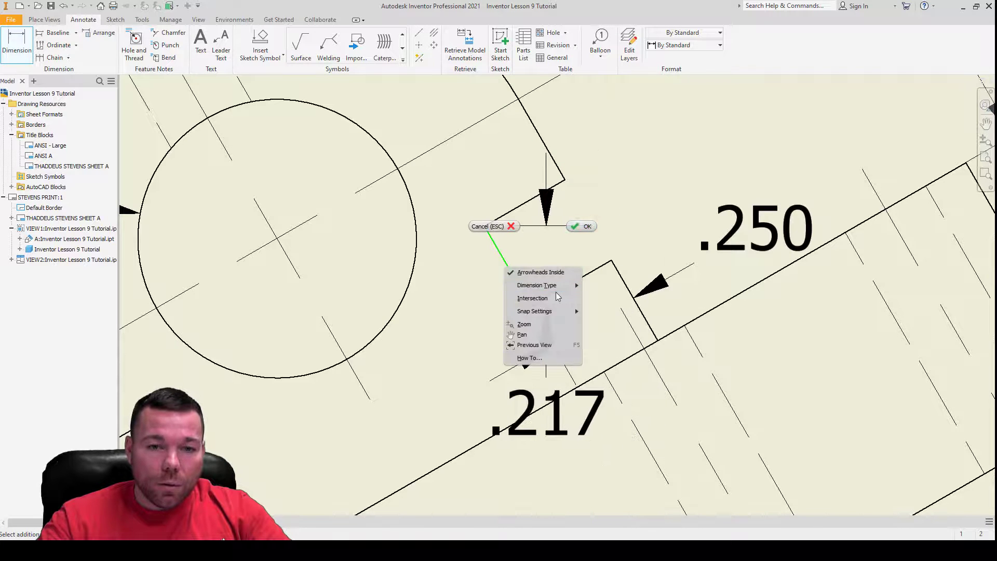
{"action": "mouse_move", "coordinate": [572, 285]}
{"action": "left_click", "coordinate": [626, 297]}
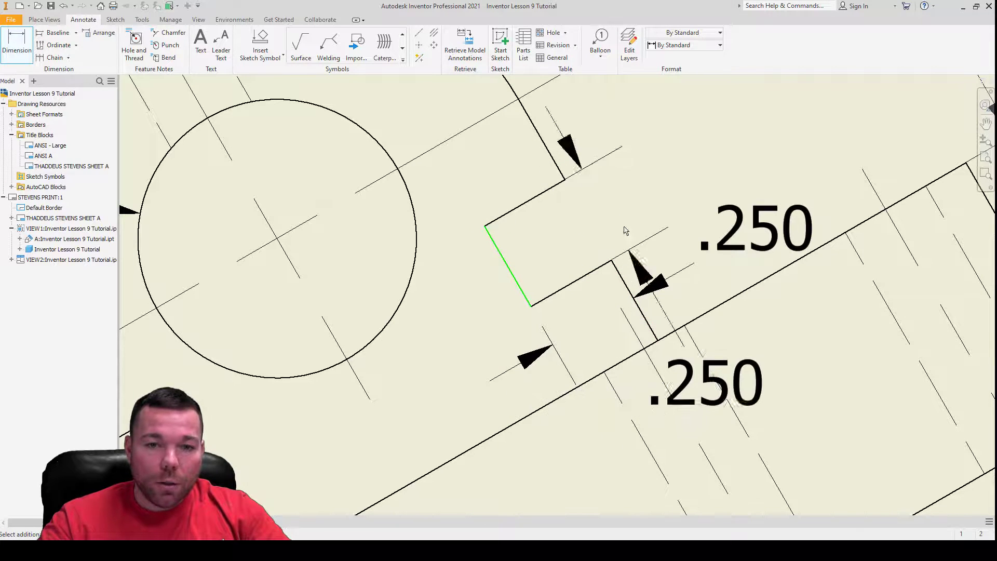
{"action": "scroll", "coordinate": [715, 309], "scroll_direction": "up", "scroll_amount": 5}
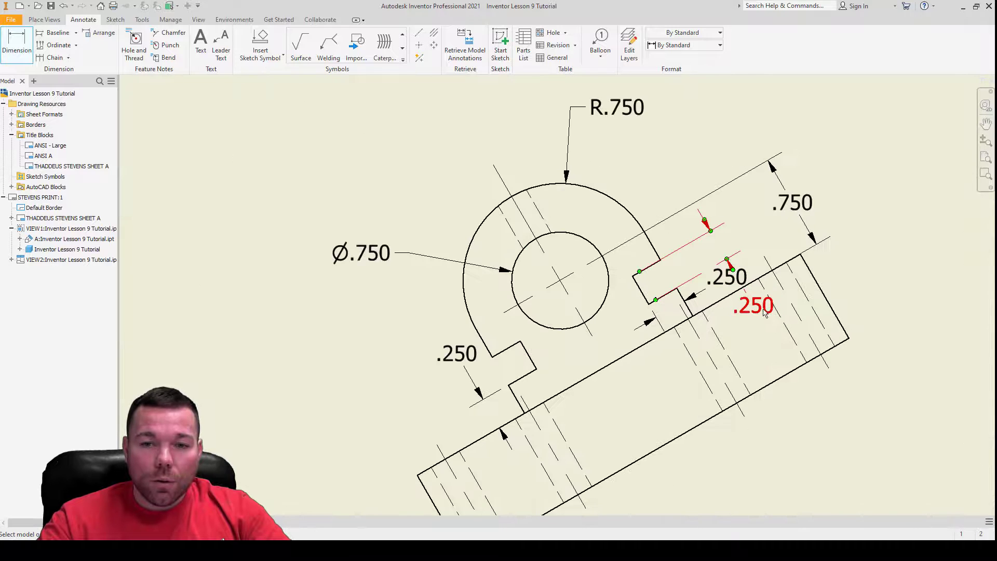
- Move the upper-right notch's width dimension closer to the notch, with its text above the notch
{"action": "left_click", "coordinate": [755, 307]}
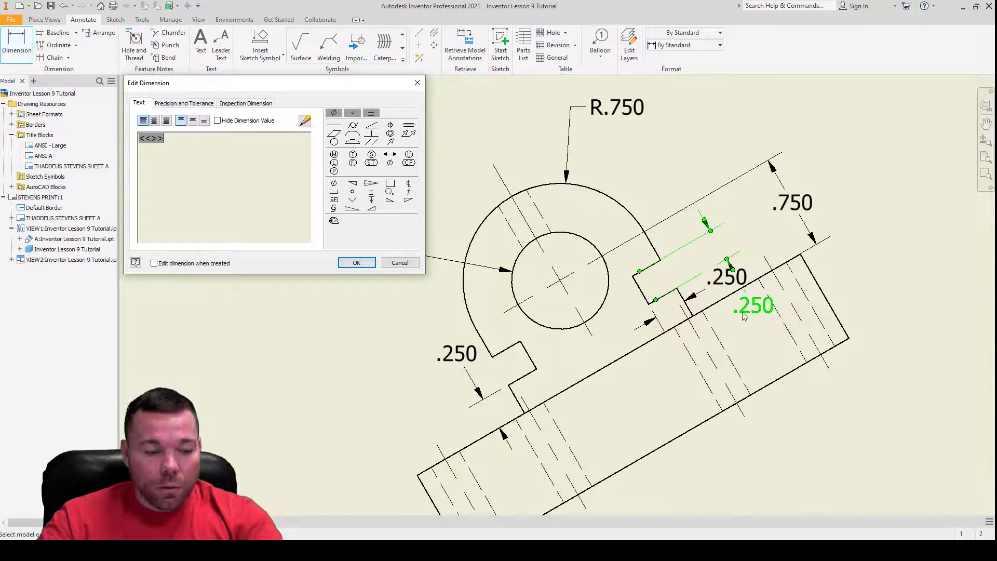
{"action": "key", "text": "Escape"}
{"action": "key", "text": "Escape"}
{"action": "mouse_move", "coordinate": [753, 311]}
{"action": "left_mouse_down"}
{"action": "mouse_move", "coordinate": [748, 232]}
{"action": "mouse_move", "coordinate": [714, 230]}
{"action": "mouse_move", "coordinate": [678, 255]}
{"action": "mouse_move", "coordinate": [694, 248]}
{"action": "left_mouse_up"}
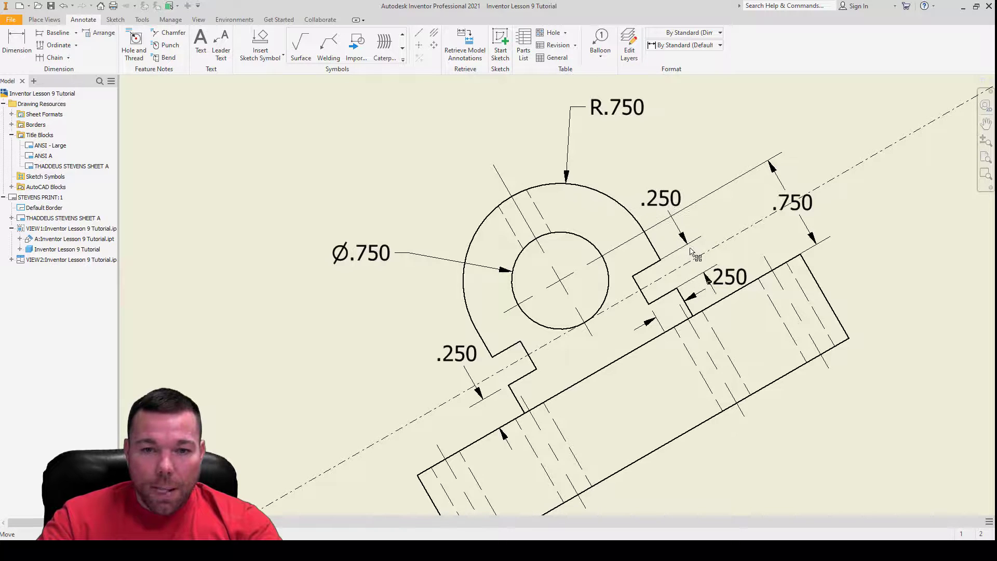
{"action": "scroll", "coordinate": [514, 254], "scroll_direction": "up", "scroll_amount": 2}
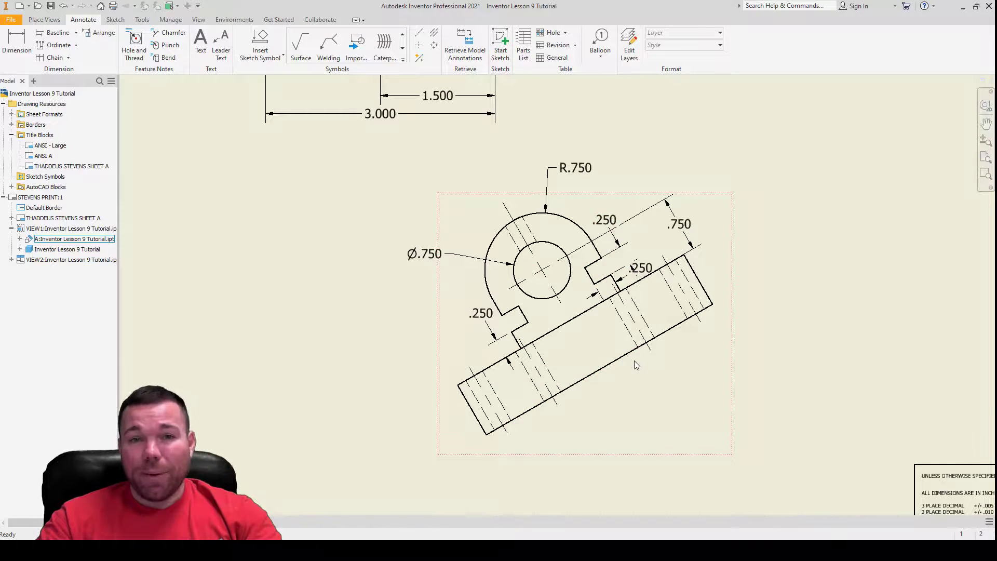
{"action": "scroll", "coordinate": [635, 361], "scroll_direction": "down", "scroll_amount": 5}
{"action": "scroll", "coordinate": [635, 360], "scroll_direction": "up", "scroll_amount": 4}
{"action": "scroll", "coordinate": [497, 350], "scroll_direction": "down", "scroll_amount": 3}
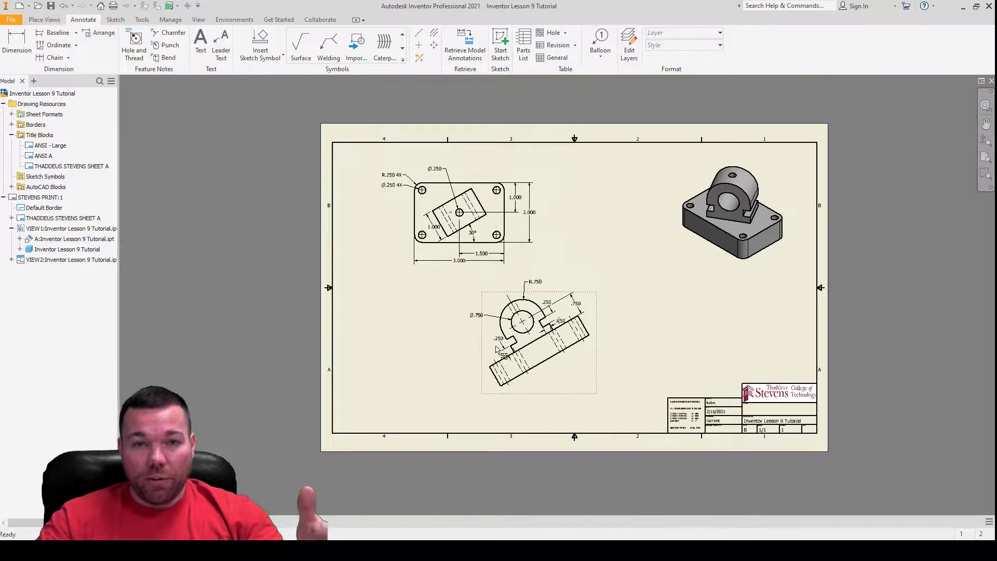
{"action": "scroll", "coordinate": [566, 308], "scroll_direction": "up", "scroll_amount": 2}
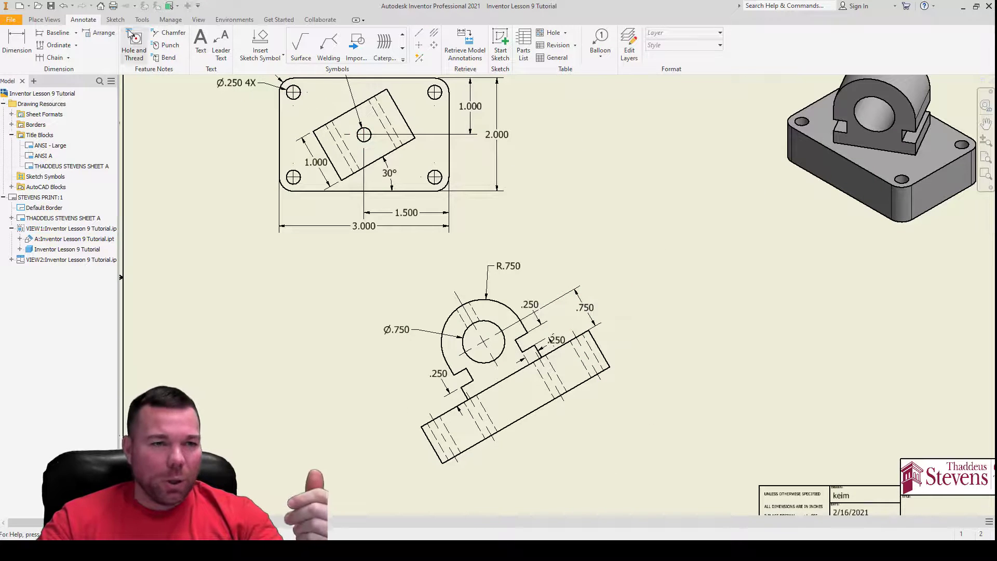
- Set the Note Text (ANSI) style's text height to 0.100 in and save the style changes
{"action": "left_click", "coordinate": [161, 21]}
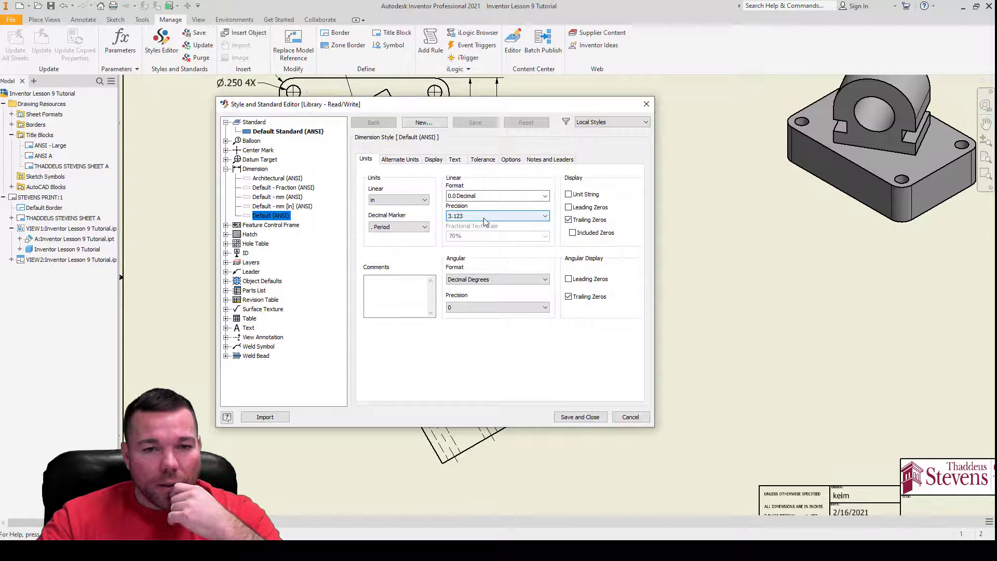
{"action": "left_click", "coordinate": [227, 329]}
{"action": "left_click", "coordinate": [265, 347]}
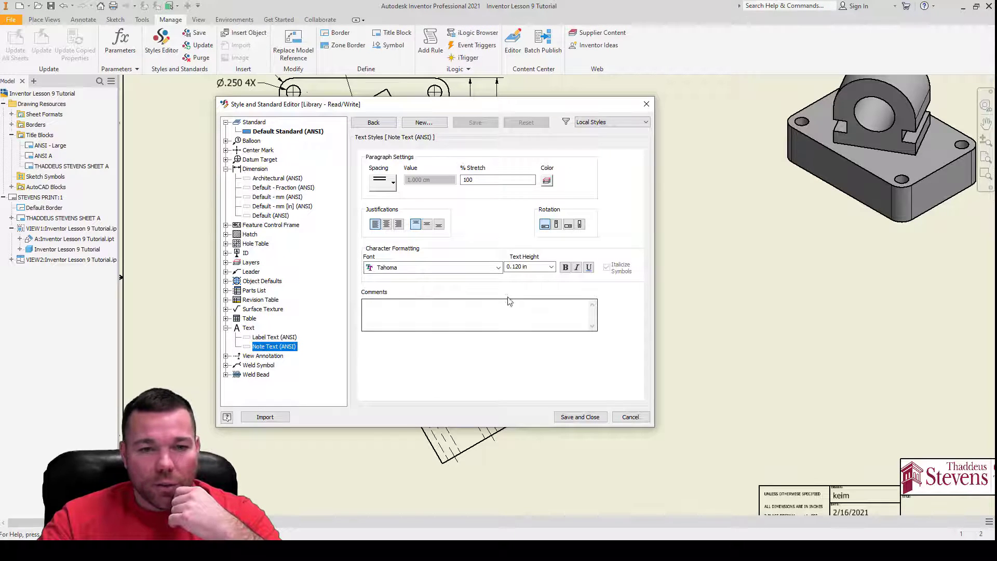
{"action": "left_click", "coordinate": [540, 268]}
{"action": "left_click", "coordinate": [538, 277]}
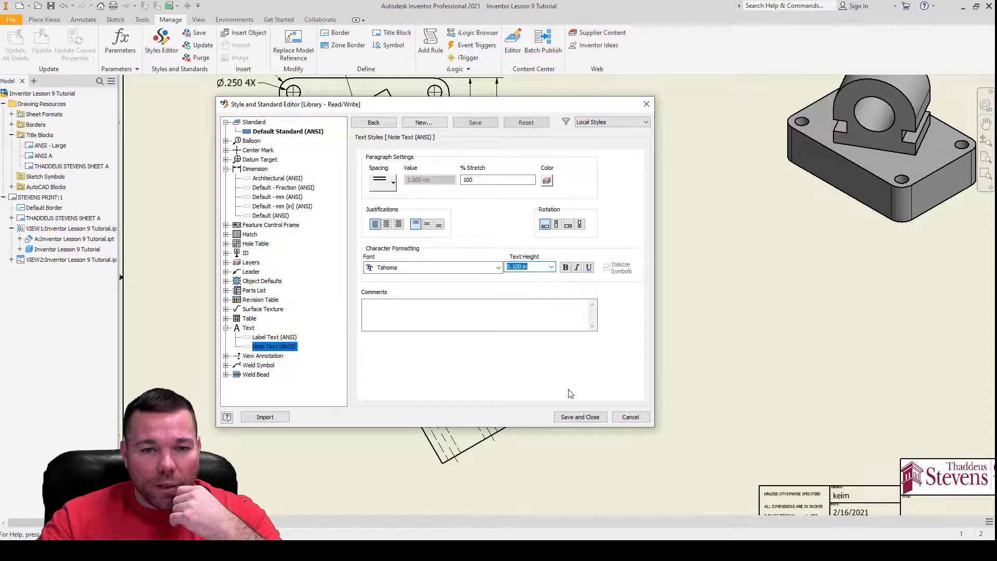
{"action": "left_click", "coordinate": [591, 419]}
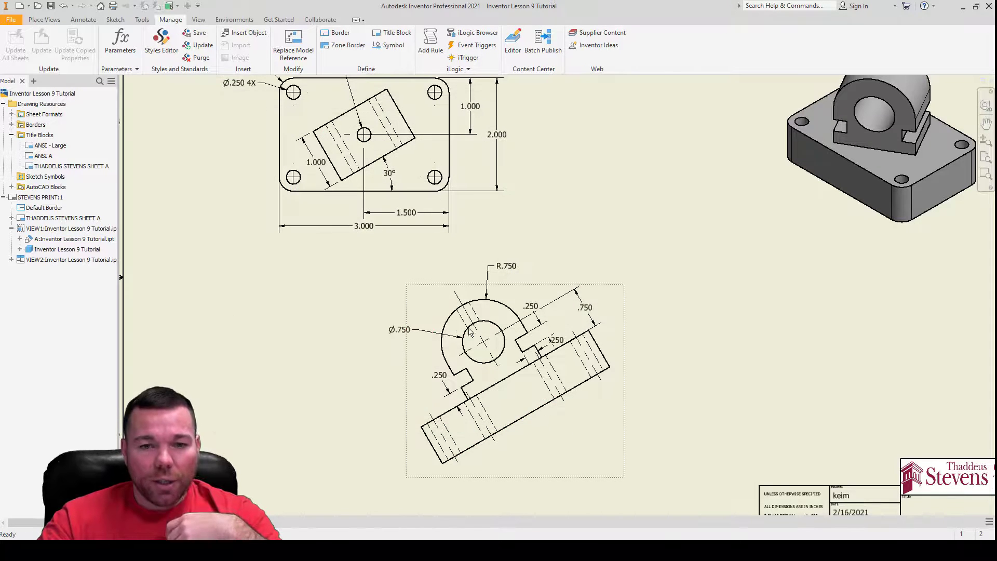
- Move the upper-right notch's width dimension toward the plate's upper-right end, and place the hole-center height dimension farther out beyond it
{"action": "scroll", "coordinate": [517, 349], "scroll_direction": "up", "scroll_amount": 5}
{"action": "scroll", "coordinate": [521, 366], "scroll_direction": "down", "scroll_amount": 3}
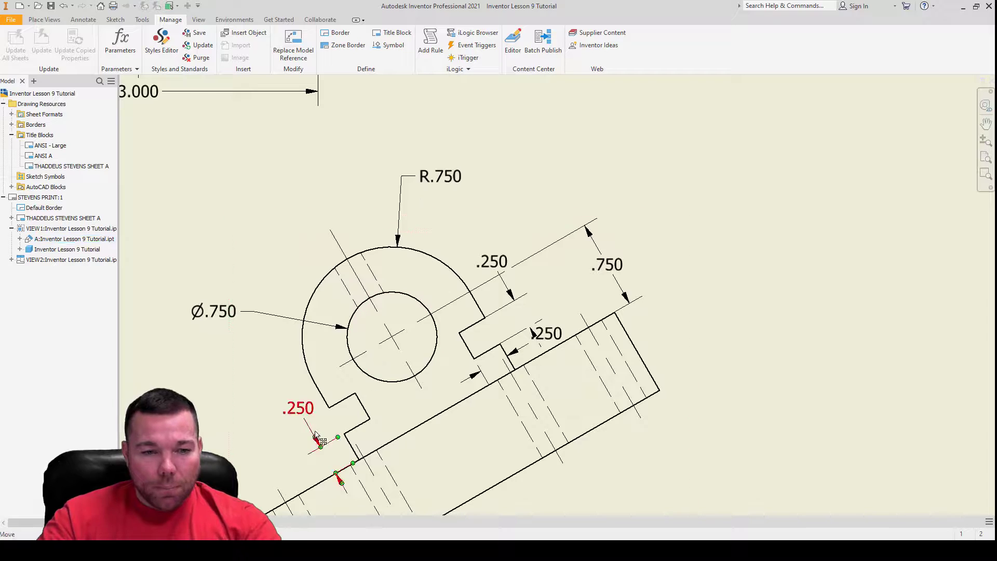
{"action": "mouse_move", "coordinate": [548, 336]}
{"action": "left_mouse_down"}
{"action": "mouse_move", "coordinate": [552, 327]}
{"action": "mouse_move", "coordinate": [551, 336]}
{"action": "left_mouse_up"}
{"action": "left_click_drag", "start_coordinate": [500, 266], "coordinate": [643, 256]}
{"action": "left_click_drag", "start_coordinate": [638, 320], "coordinate": [653, 313]}
{"action": "left_click_drag", "start_coordinate": [638, 256], "coordinate": [659, 240]}
{"action": "left_click_drag", "start_coordinate": [639, 318], "coordinate": [670, 323]}
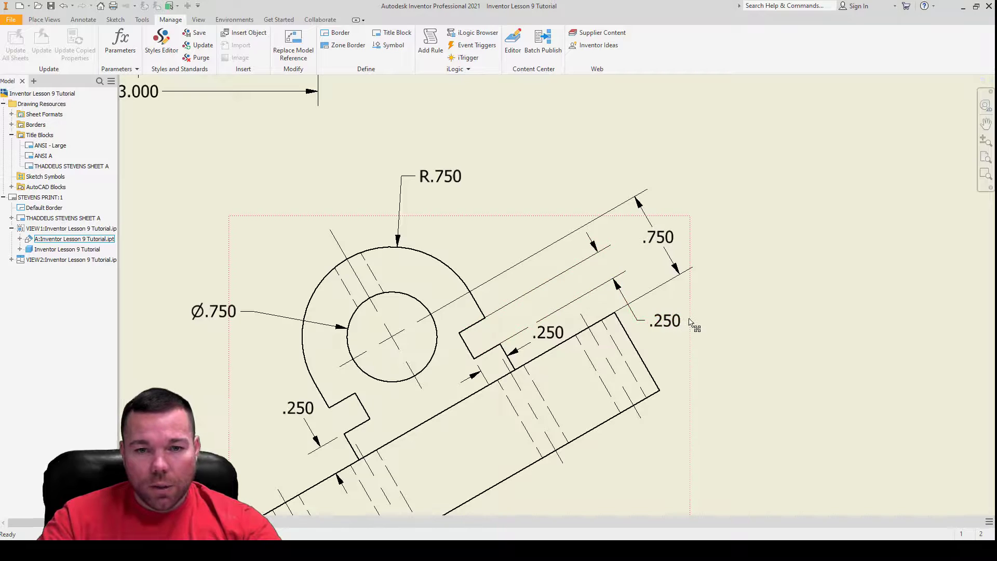
{"action": "scroll", "coordinate": [547, 269], "scroll_direction": "down", "scroll_amount": 3}
{"action": "scroll", "coordinate": [467, 317], "scroll_direction": "up", "scroll_amount": 3}
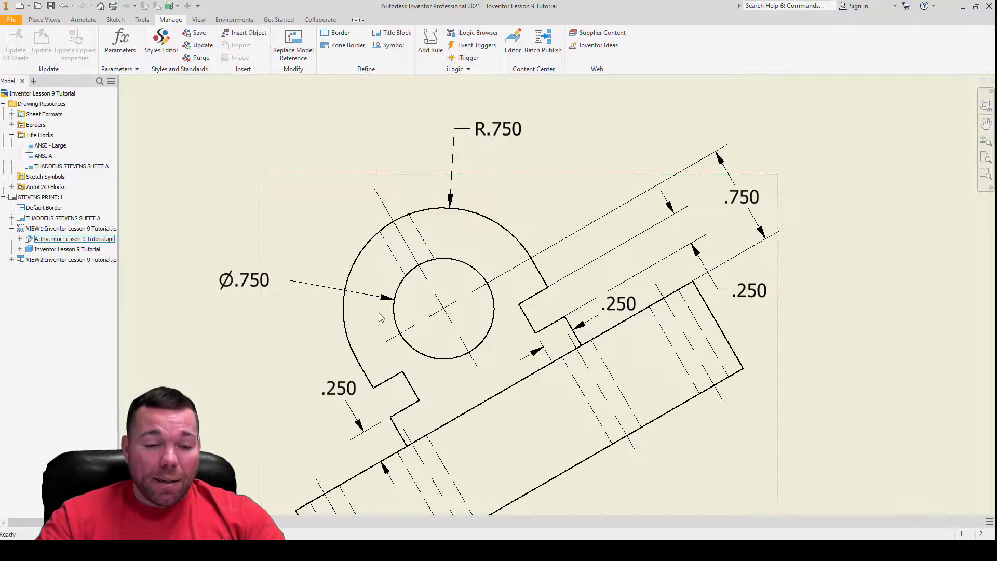
{"action": "scroll", "coordinate": [532, 428], "scroll_direction": "down", "scroll_amount": 3}
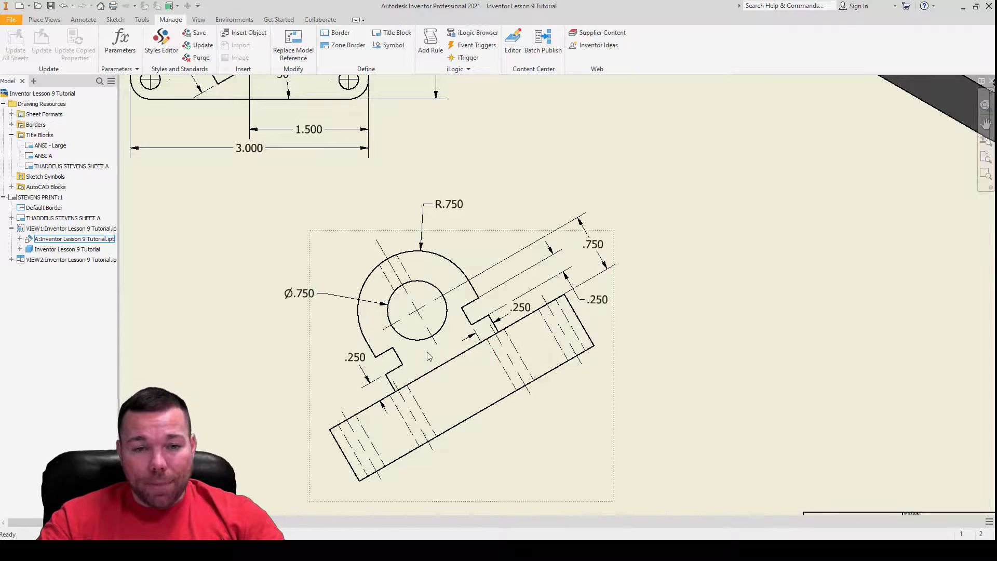
{"action": "scroll", "coordinate": [429, 356], "scroll_direction": "down", "scroll_amount": 3}
{"action": "scroll", "coordinate": [336, 457], "scroll_direction": "up", "scroll_amount": 5}
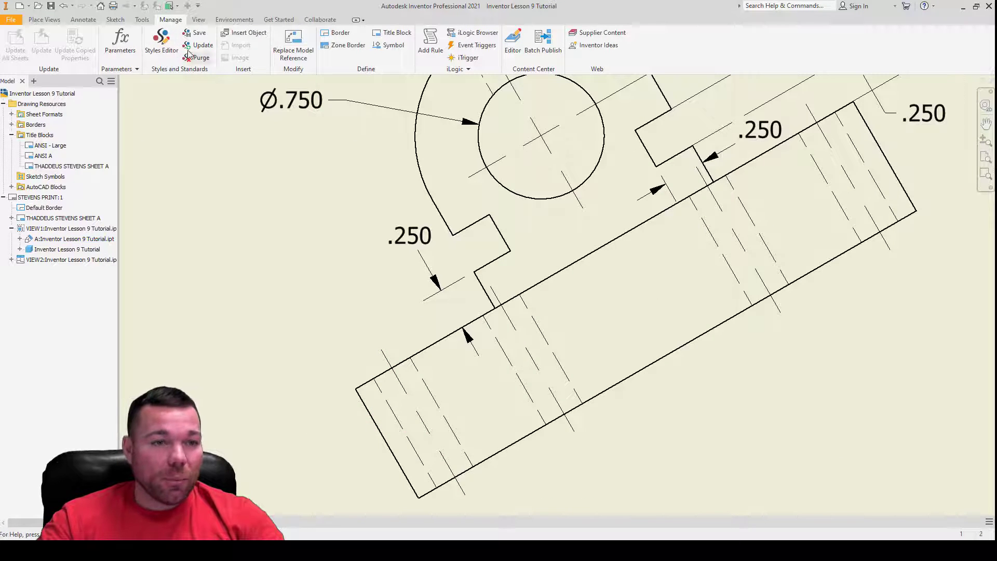
- Create a 2:1 detail view of the auxiliary view's lower-left notch with a circular fence, placed in the sheet's open area left of that view
{"action": "left_click", "coordinate": [81, 20]}
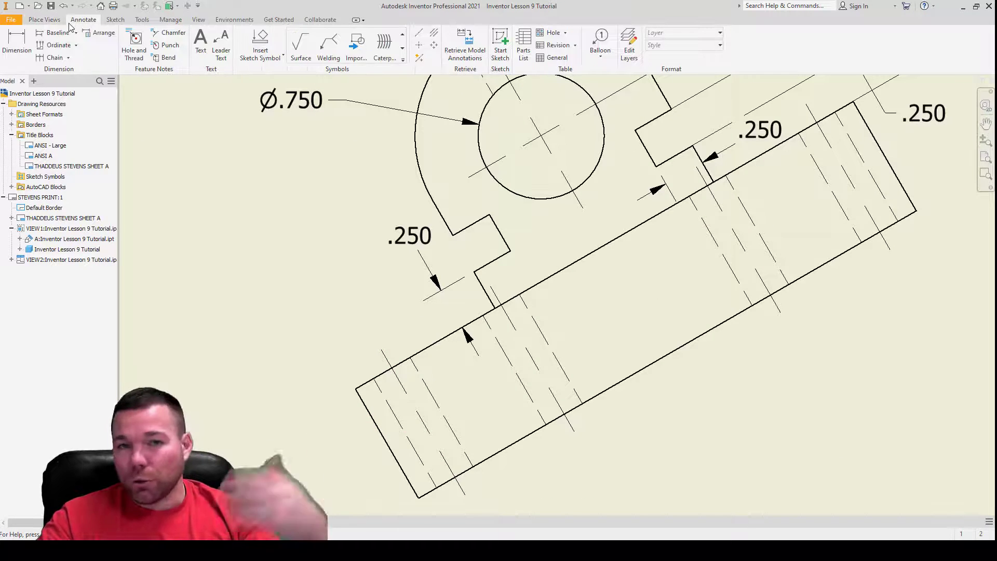
{"action": "left_click", "coordinate": [44, 20]}
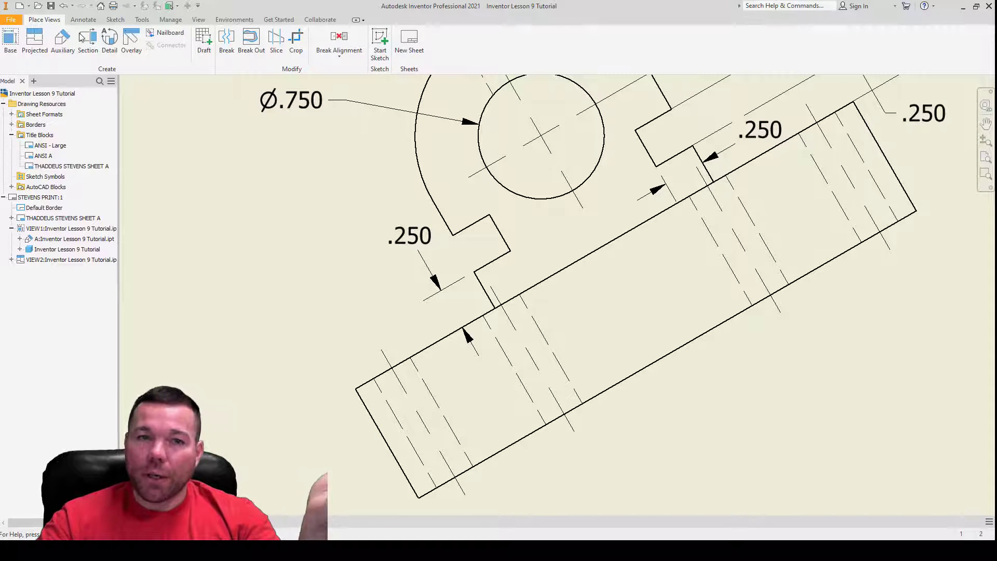
{"action": "left_click", "coordinate": [109, 42]}
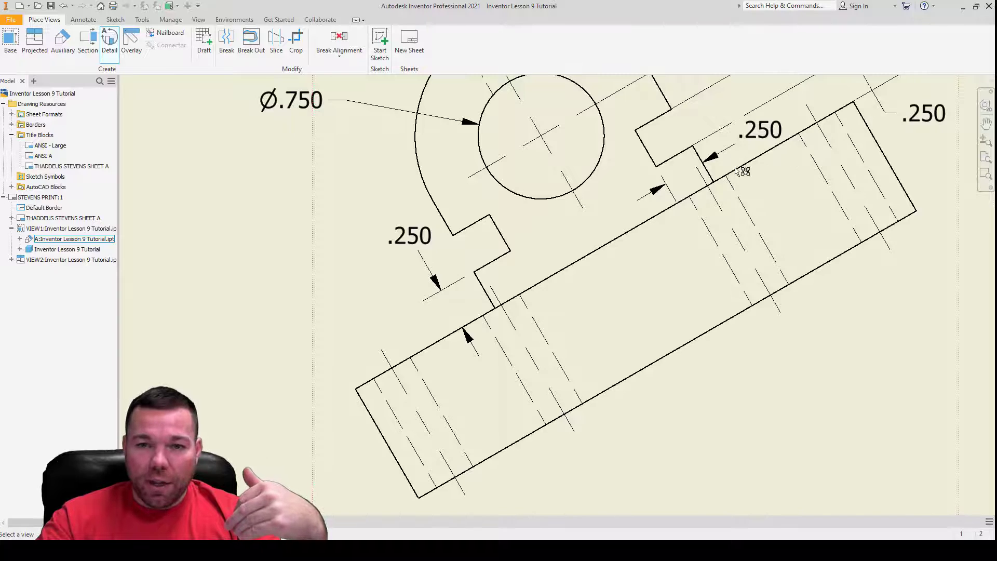
{"action": "scroll", "coordinate": [802, 206], "scroll_direction": "down", "scroll_amount": 2}
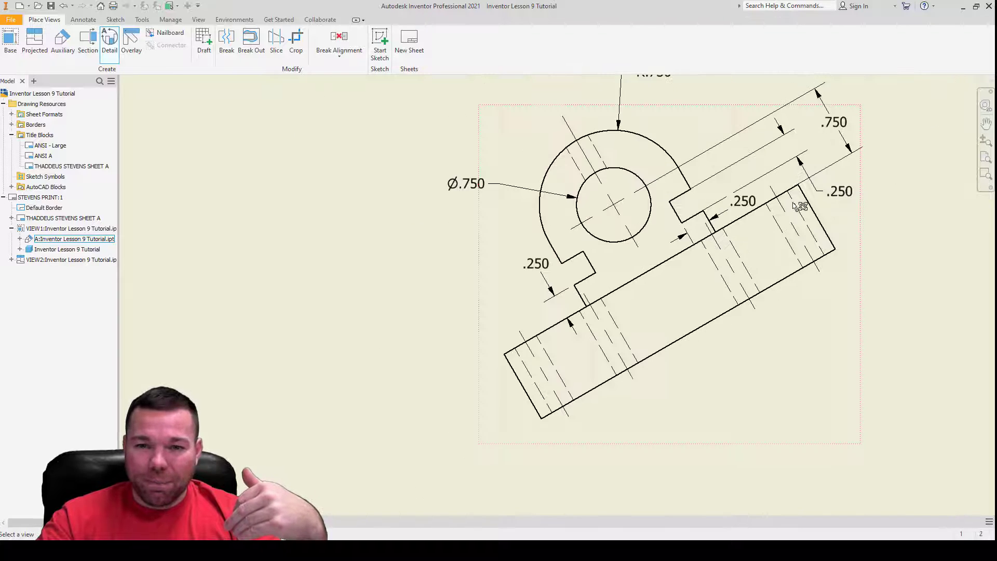
{"action": "left_click", "coordinate": [587, 270]}
{"action": "left_click", "coordinate": [580, 269]}
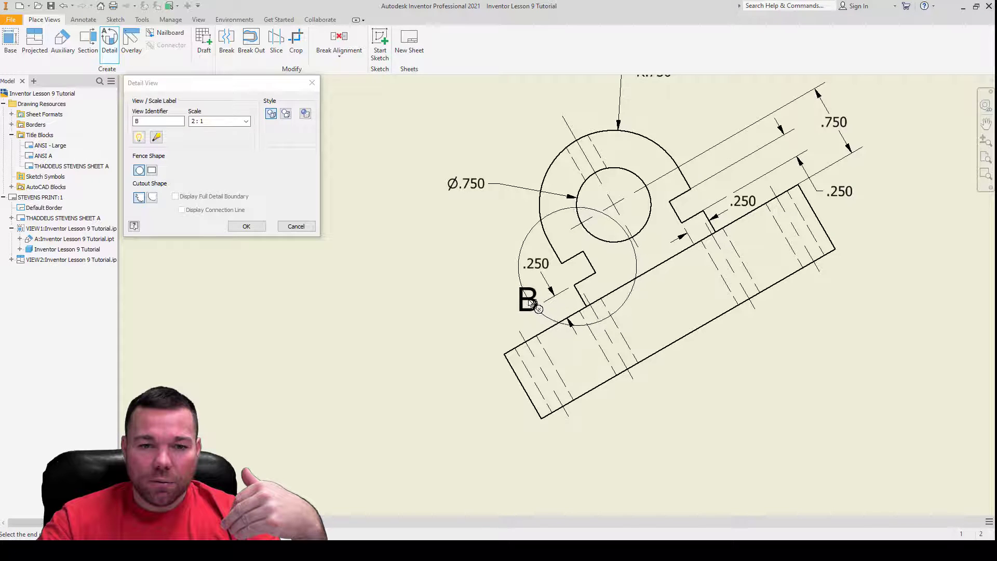
{"action": "left_click", "coordinate": [533, 302]}
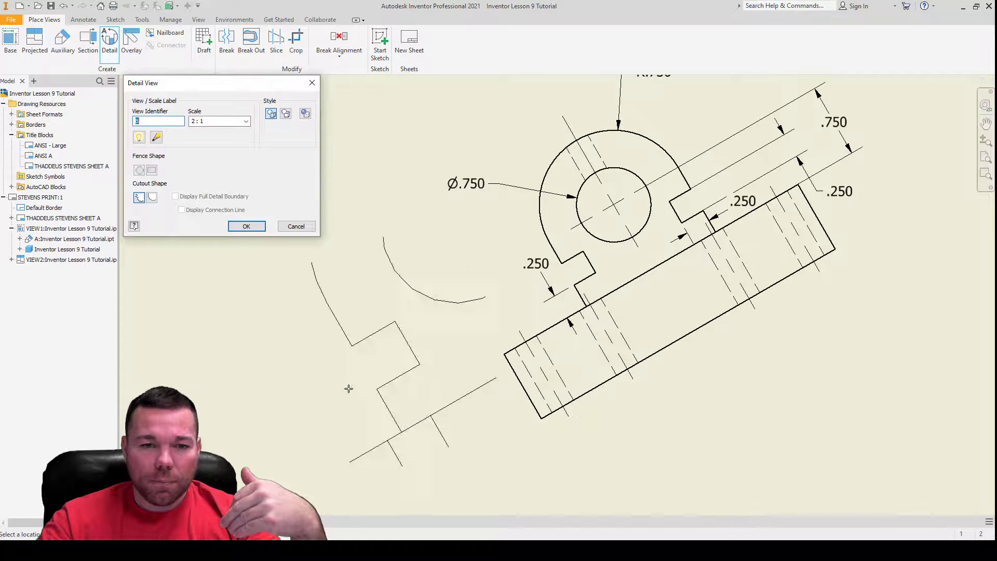
{"action": "scroll", "coordinate": [436, 327], "scroll_direction": "down", "scroll_amount": 6}
{"action": "scroll", "coordinate": [462, 332], "scroll_direction": "up", "scroll_amount": 7}
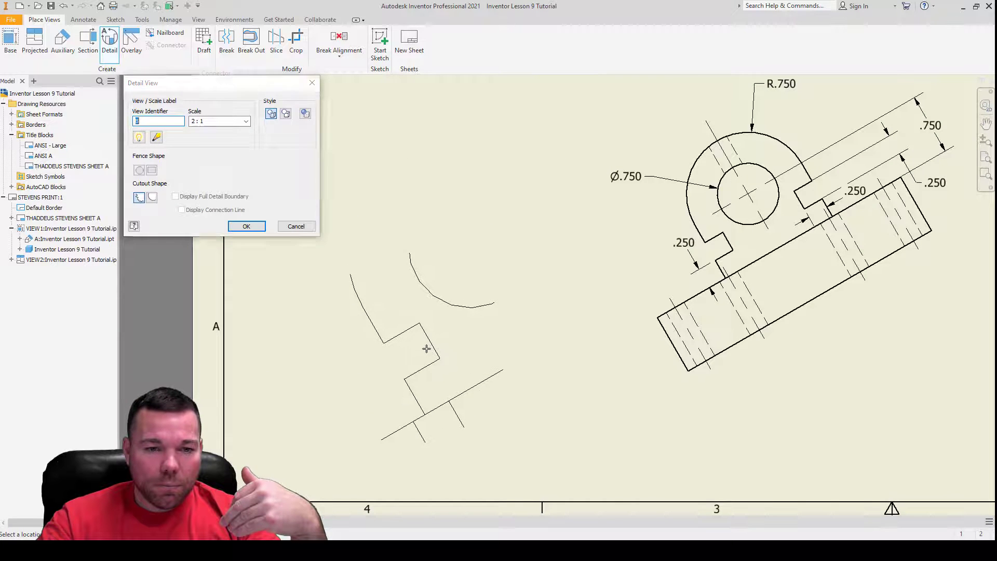
{"action": "left_click", "coordinate": [466, 345]}
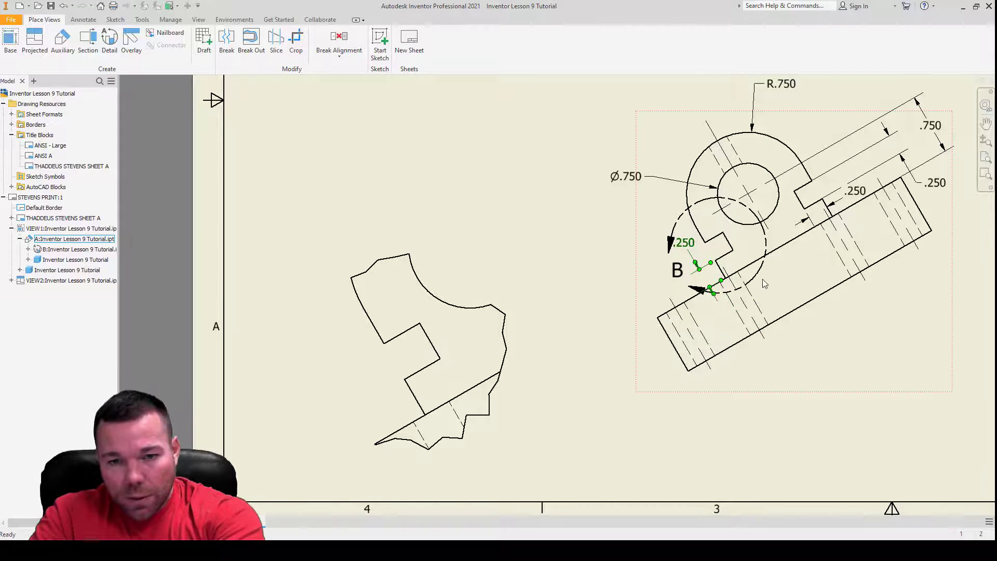
- Delete the three .250 notch dimensions from the auxiliary view
{"action": "left_click", "coordinate": [904, 158]}
{"action": "key", "text": "Delete"}
{"action": "left_click", "coordinate": [855, 191]}
{"action": "key", "text": "Delete"}
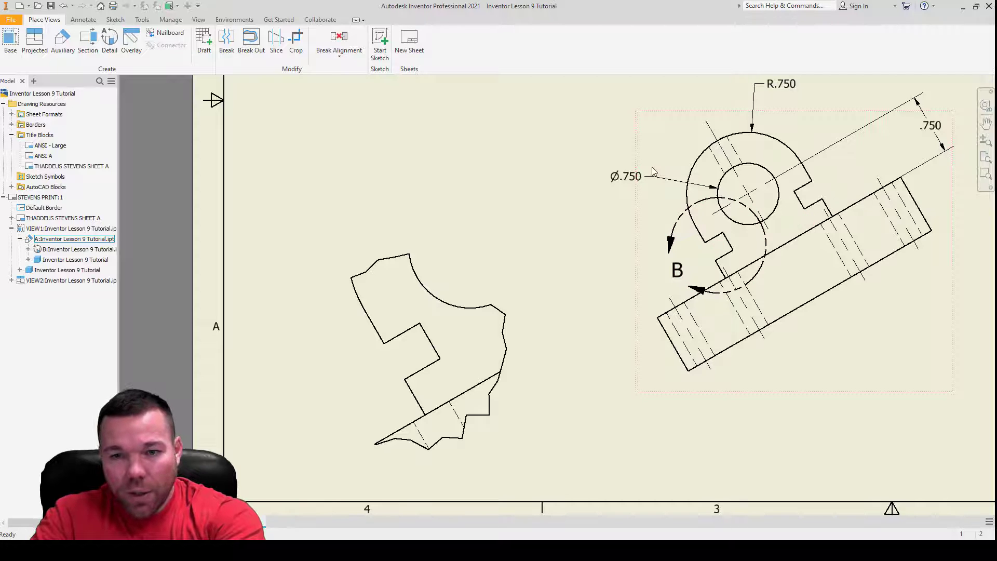
- Move the detail view's label and scale text from below the sheet to just above the detail view
{"action": "left_click", "coordinate": [83, 19]}
{"action": "scroll", "coordinate": [410, 315], "scroll_direction": "up", "scroll_amount": 3}
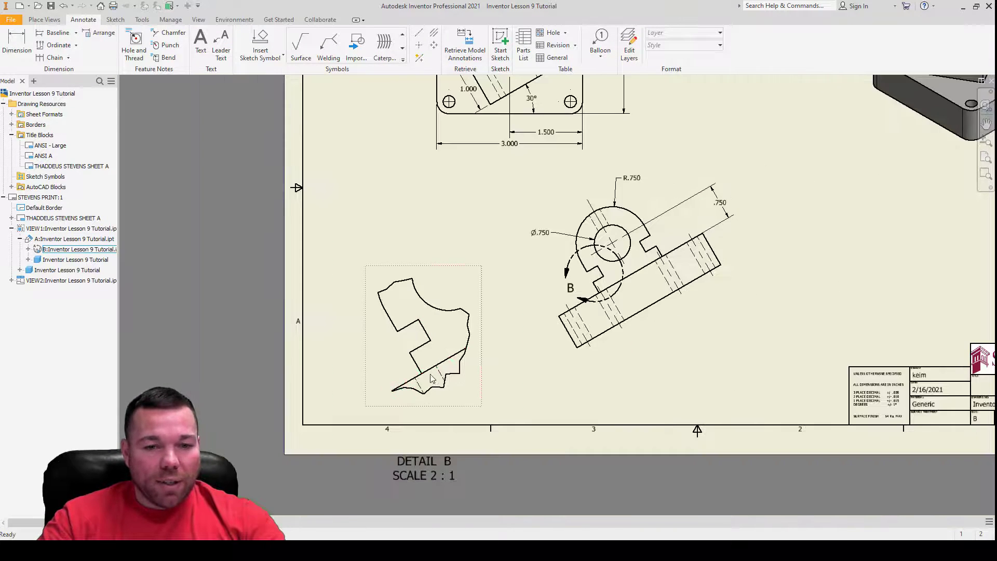
{"action": "left_click_drag", "start_coordinate": [428, 475], "coordinate": [418, 248]}
- Add an aligned dimension to the notch's inner edge in the detail view, placed outside the notch opening
{"action": "left_click", "coordinate": [17, 42]}
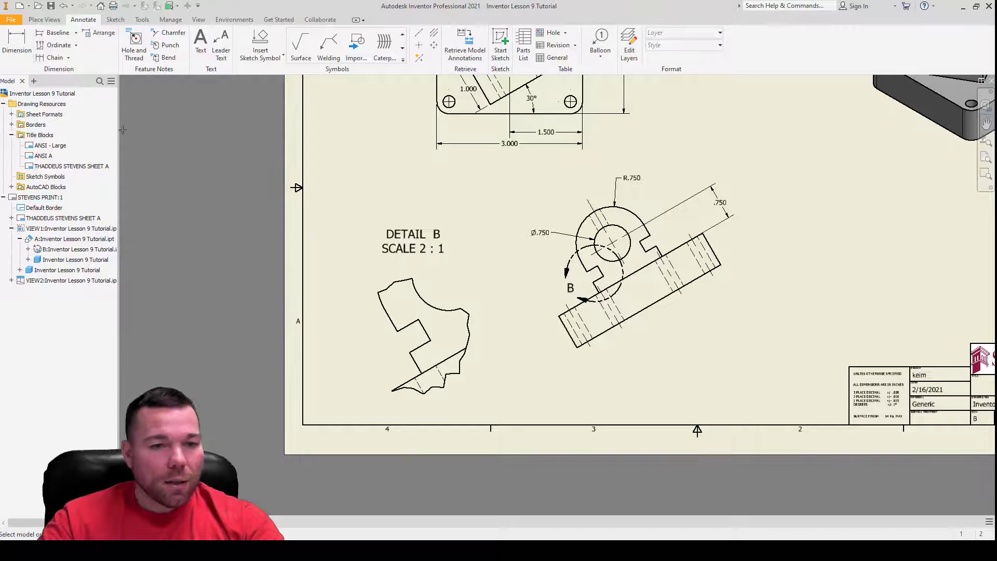
{"action": "scroll", "coordinate": [390, 351], "scroll_direction": "up", "scroll_amount": 3}
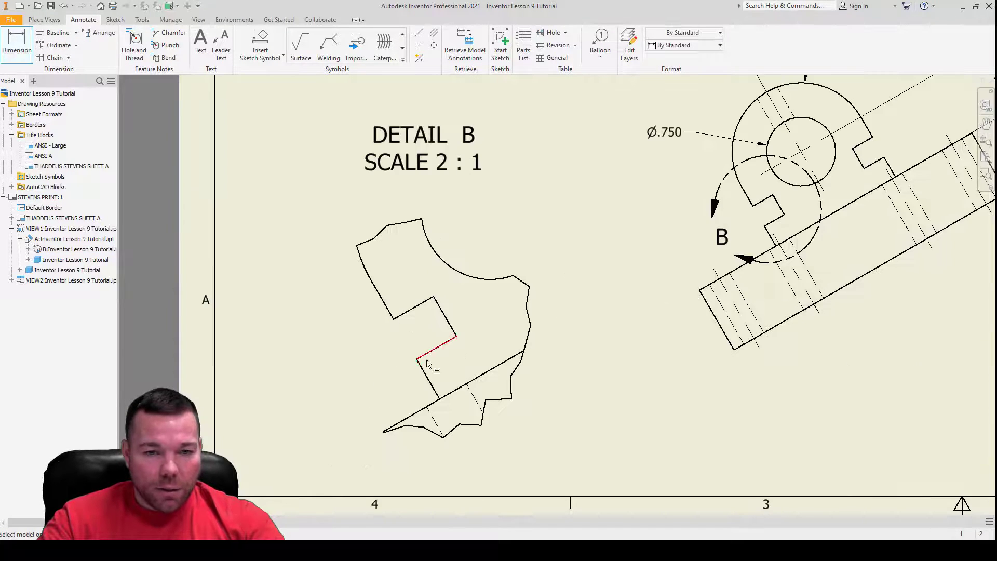
{"action": "left_click", "coordinate": [445, 318]}
{"action": "right_click", "coordinate": [351, 385]}
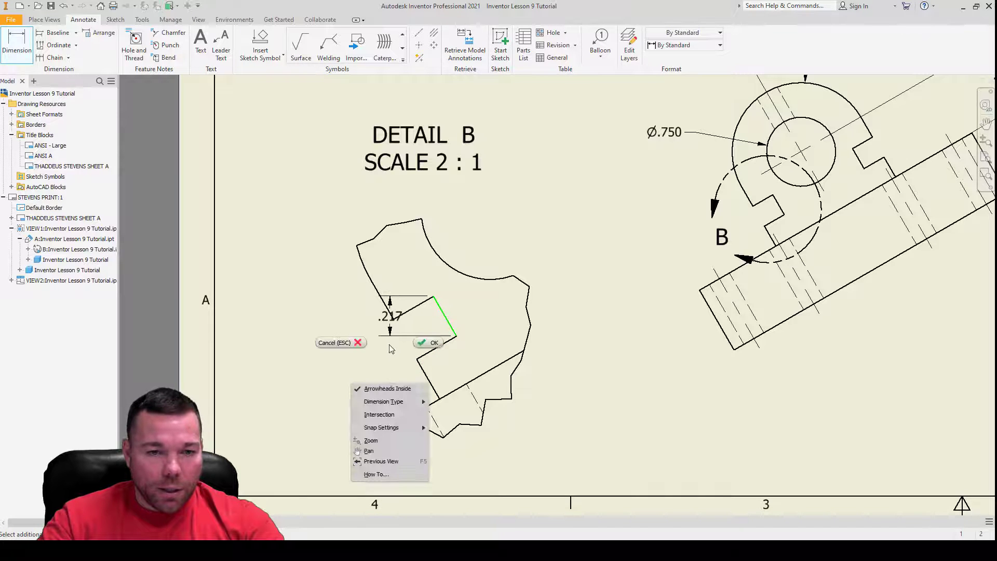
{"action": "mouse_move", "coordinate": [395, 402]}
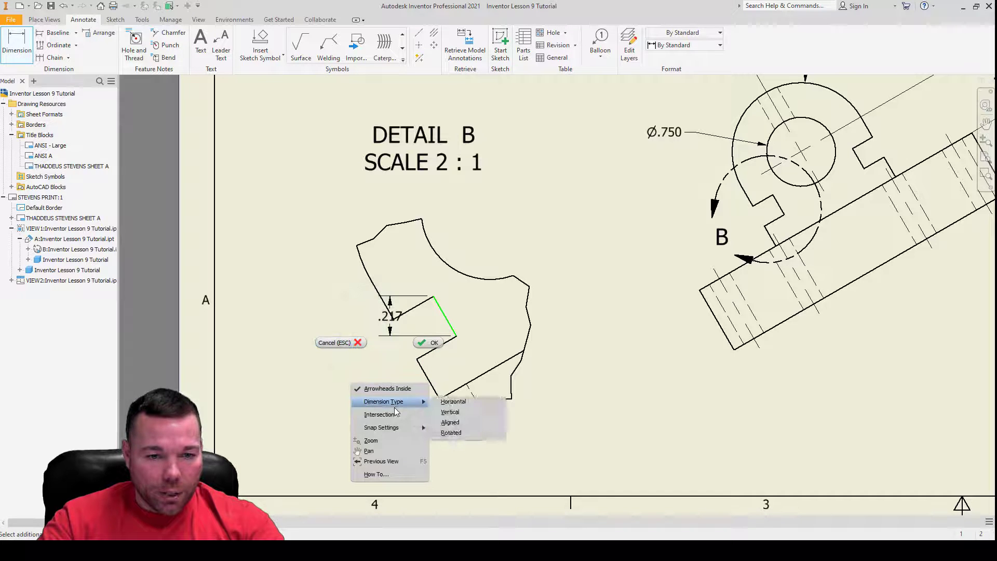
{"action": "left_click", "coordinate": [467, 423]}
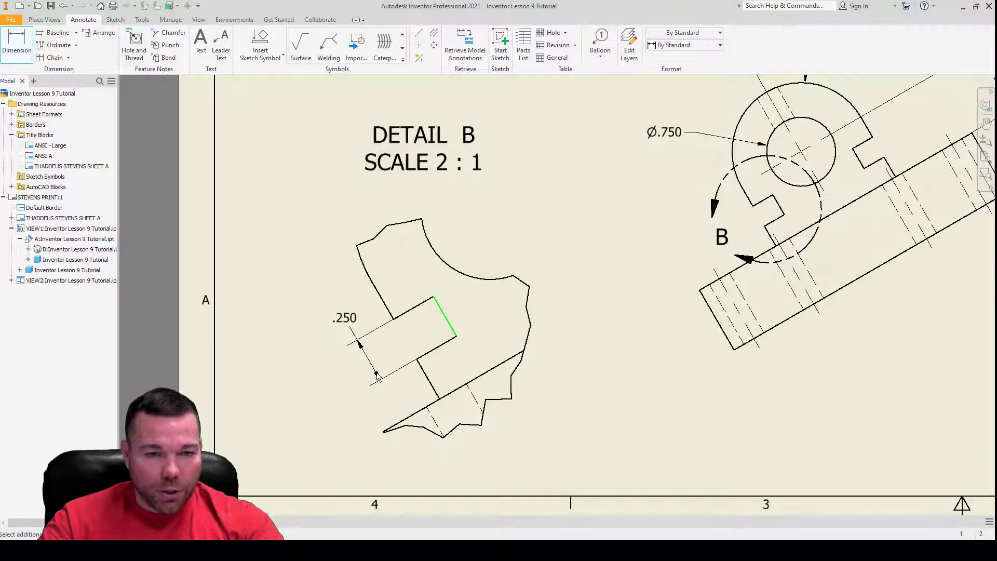
{"action": "left_click", "coordinate": [373, 383]}
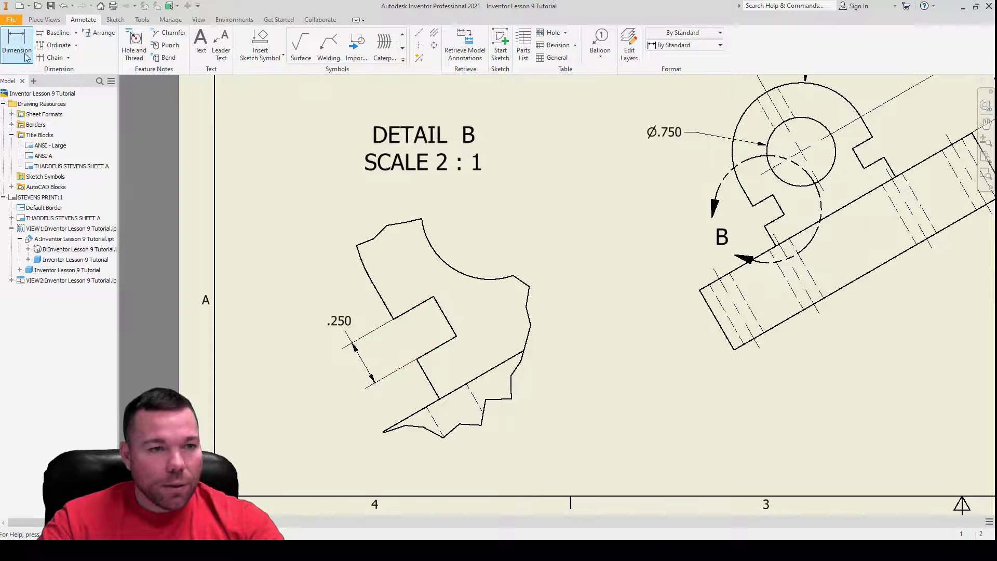
- Add an aligned dimension to the notch's upper edge in the detail view for its depth, placed beyond the view's upper-left outline
{"action": "left_click", "coordinate": [421, 308]}
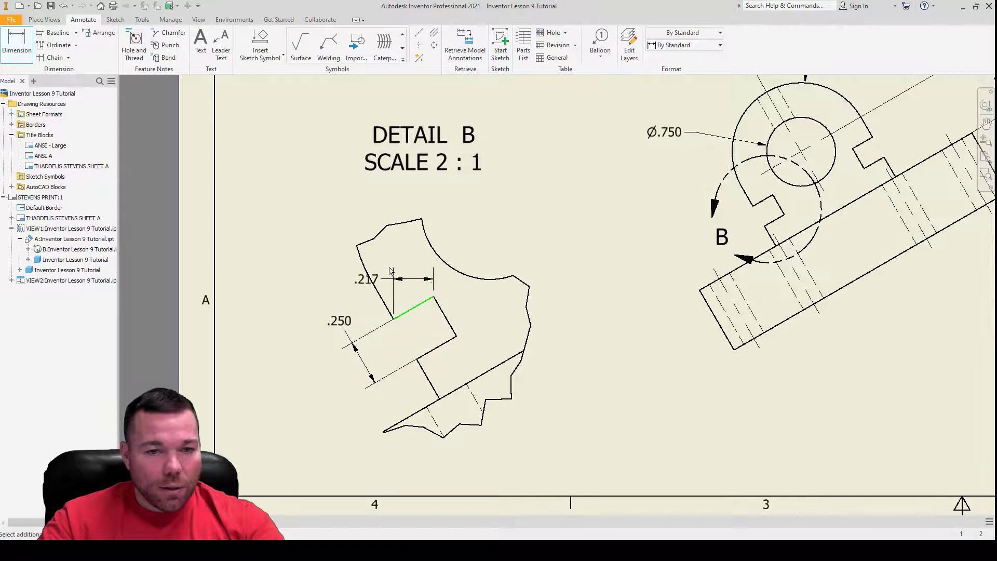
{"action": "right_click", "coordinate": [312, 216]}
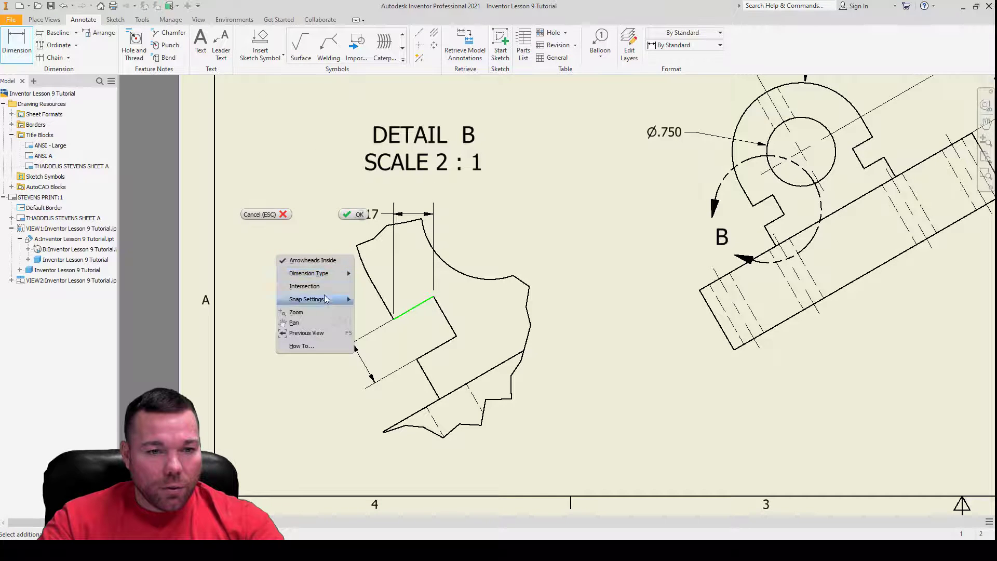
{"action": "mouse_move", "coordinate": [335, 273]}
{"action": "left_click", "coordinate": [385, 278]}
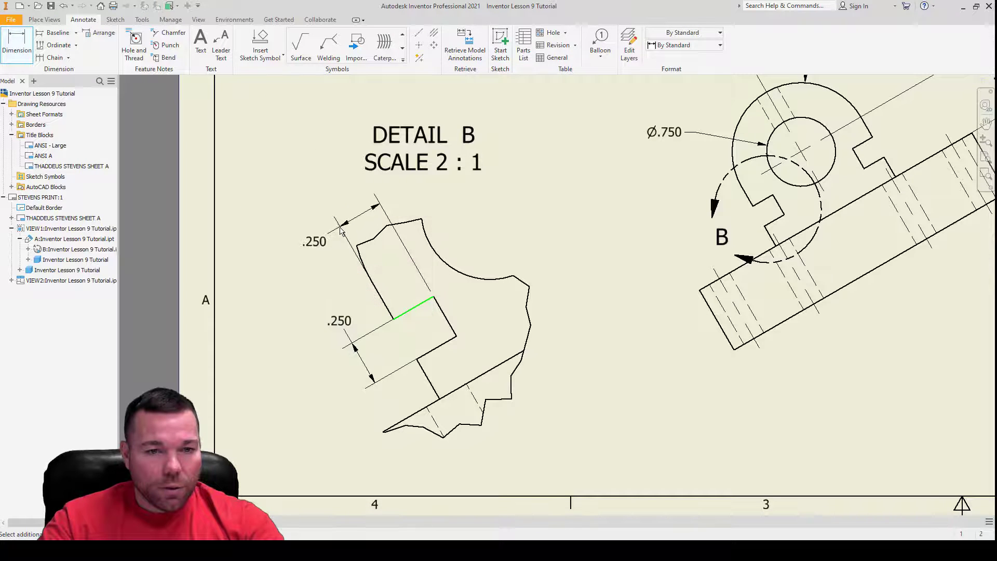
{"action": "left_click", "coordinate": [341, 231]}
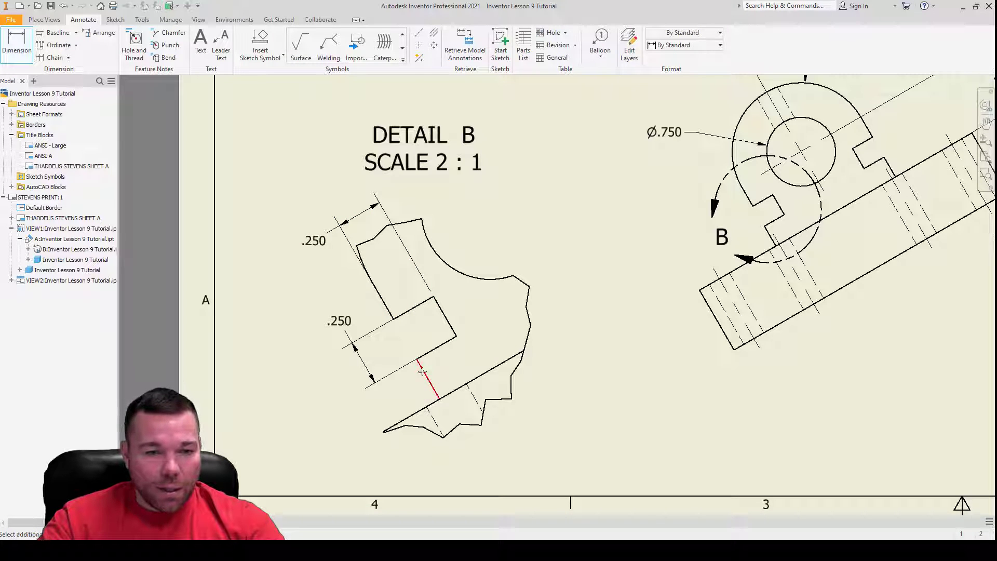
- Add an aligned dimension to the short edge between the notch and base plate in the detail view, with its text below the view
{"action": "left_click", "coordinate": [428, 379]}
{"action": "right_click", "coordinate": [387, 409]}
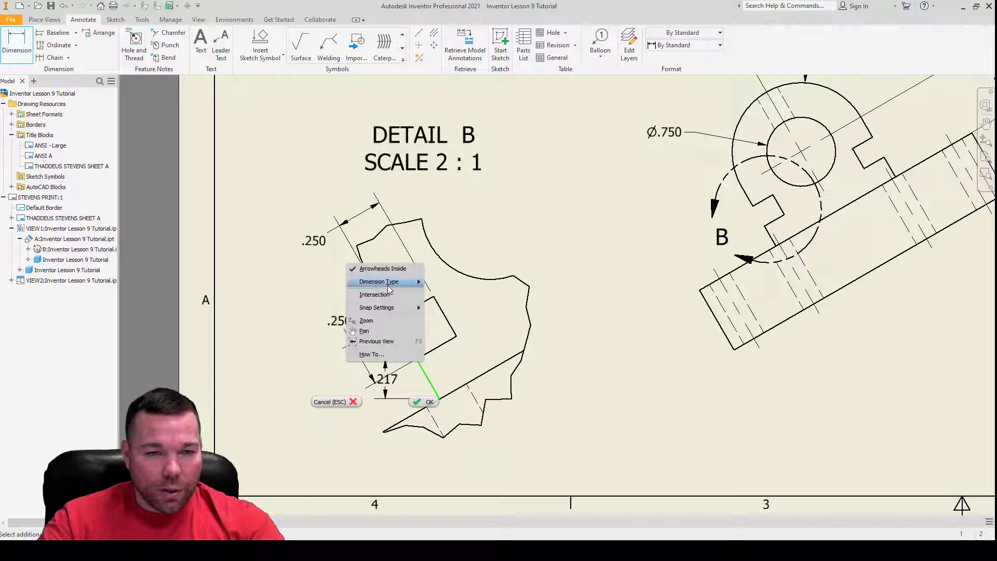
{"action": "mouse_move", "coordinate": [393, 286]}
{"action": "left_click", "coordinate": [446, 302]}
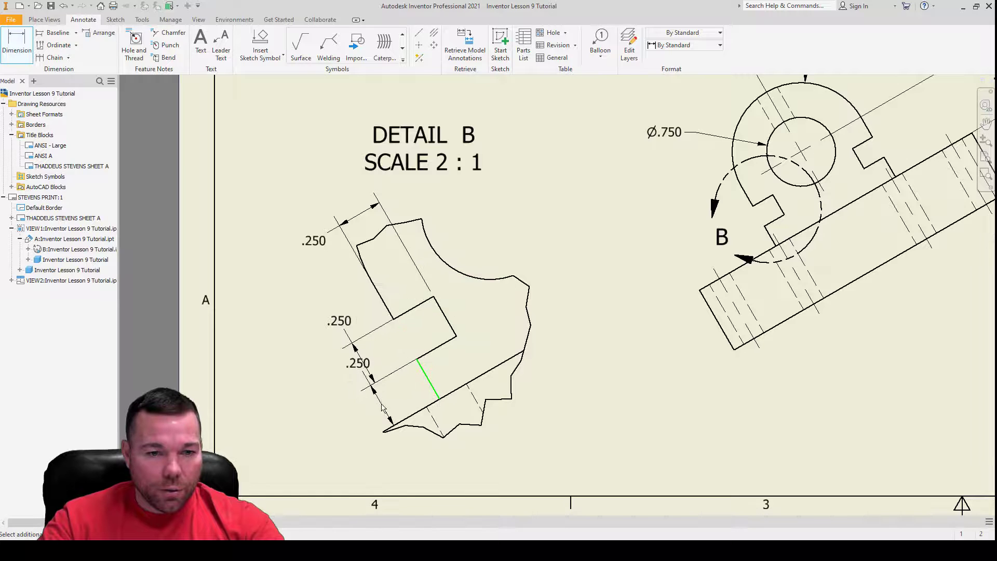
{"action": "left_click", "coordinate": [370, 366]}
{"action": "left_click_drag", "start_coordinate": [367, 363], "coordinate": [385, 456]}
{"action": "key", "text": "Escape"}
{"action": "left_click_drag", "start_coordinate": [385, 374], "coordinate": [415, 456]}
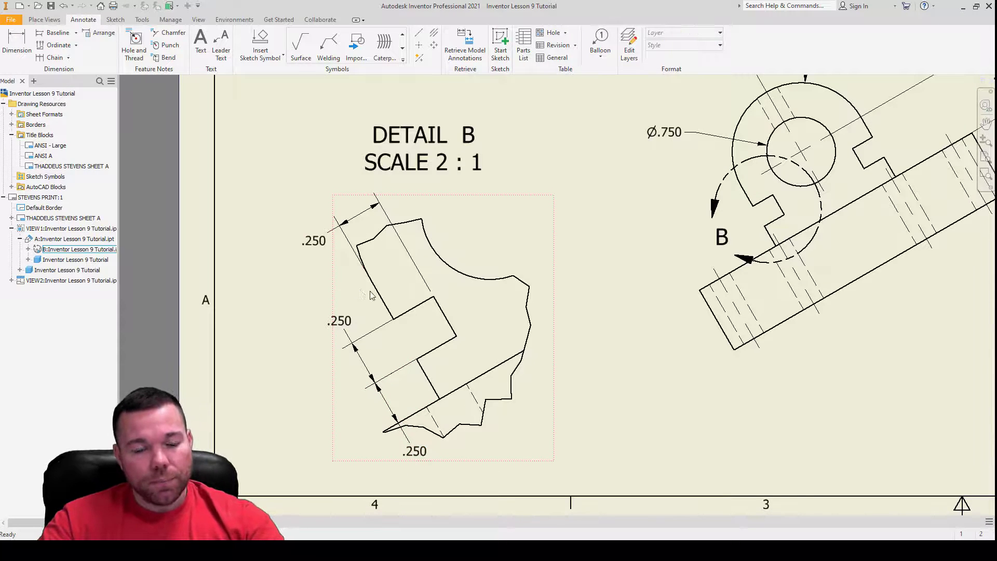
- Move the auxiliary view's .750 aligned dimension between the bore center and base plate inward, closer to the rounded boss
{"action": "scroll", "coordinate": [448, 292], "scroll_direction": "up", "scroll_amount": 3}
{"action": "scroll", "coordinate": [545, 319], "scroll_direction": "down", "scroll_amount": 3}
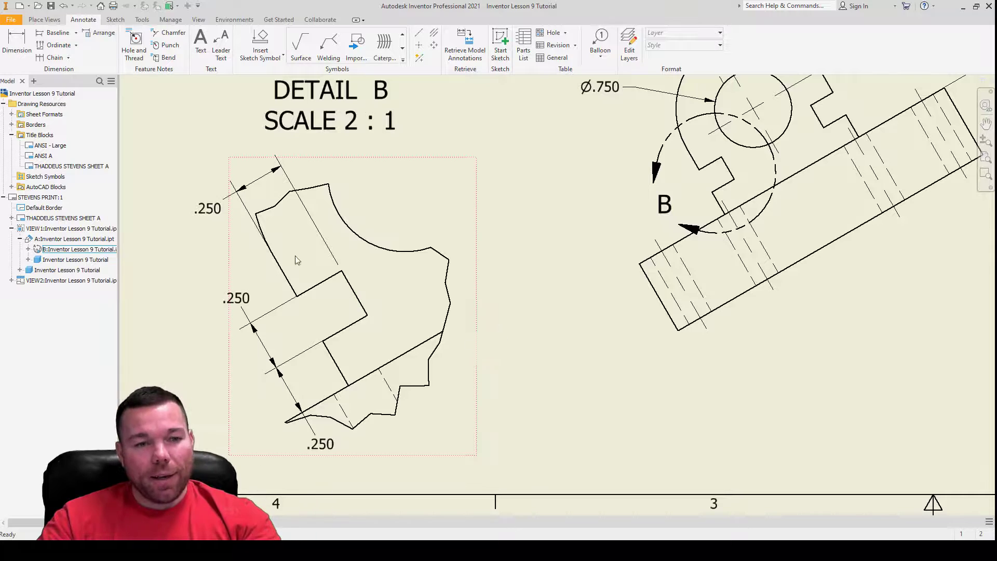
{"action": "scroll", "coordinate": [238, 258], "scroll_direction": "up", "scroll_amount": 4}
{"action": "scroll", "coordinate": [491, 276], "scroll_direction": "down", "scroll_amount": 3}
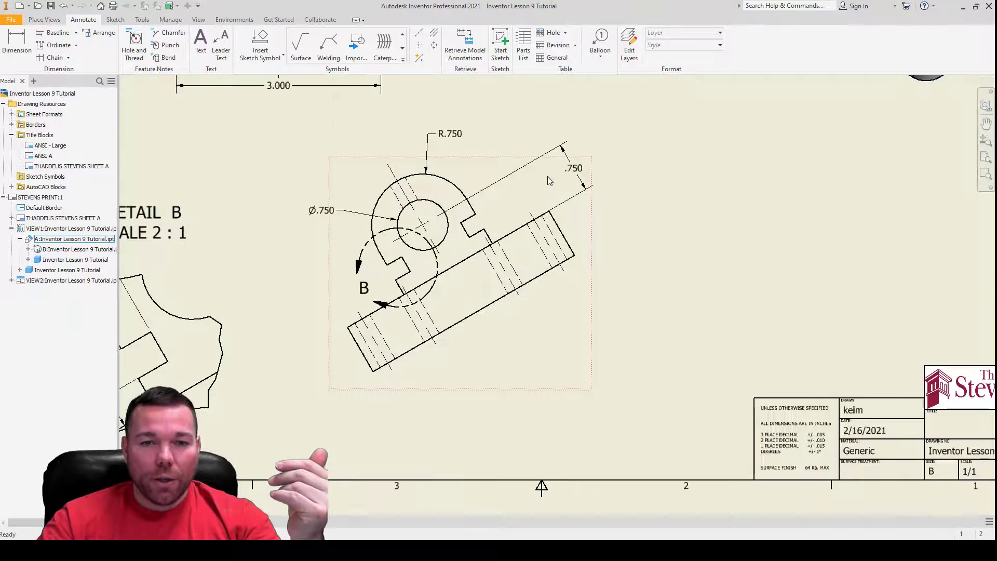
{"action": "left_click_drag", "start_coordinate": [580, 175], "coordinate": [502, 213]}
{"action": "scroll", "coordinate": [540, 149], "scroll_direction": "up", "scroll_amount": 2}
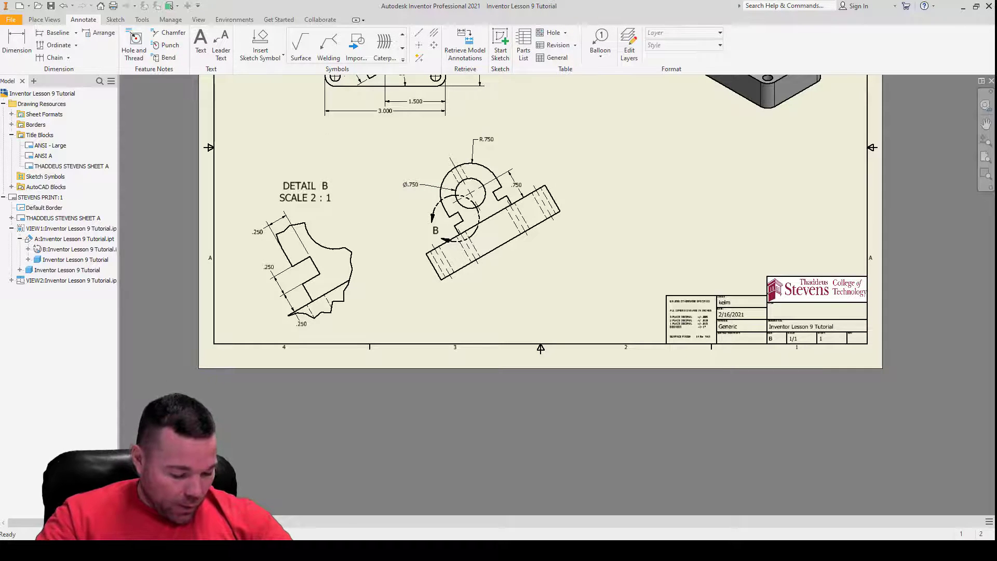
- Add the text note "All fillets R .25" below the auxiliary view and shift it toward the title block
{"action": "scroll", "coordinate": [504, 300], "scroll_direction": "down", "scroll_amount": 3}
{"action": "scroll", "coordinate": [500, 291], "scroll_direction": "up", "scroll_amount": 4}
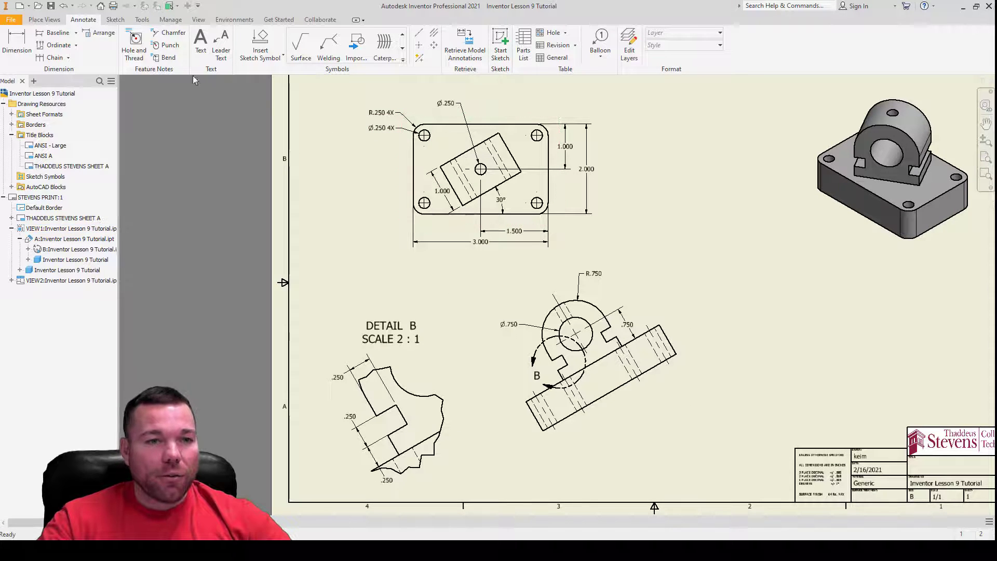
{"action": "left_click", "coordinate": [206, 46]}
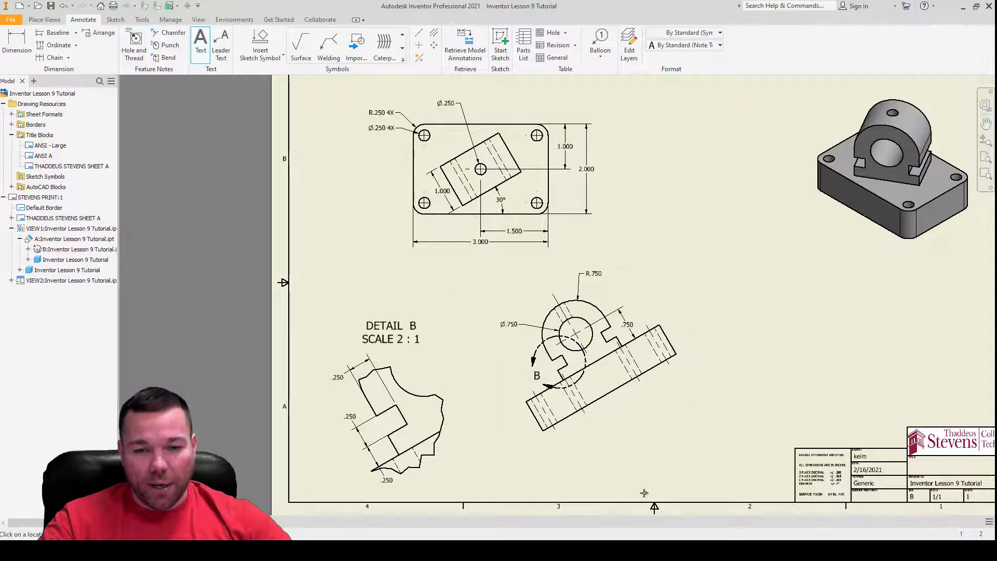
{"action": "left_click", "coordinate": [677, 487]}
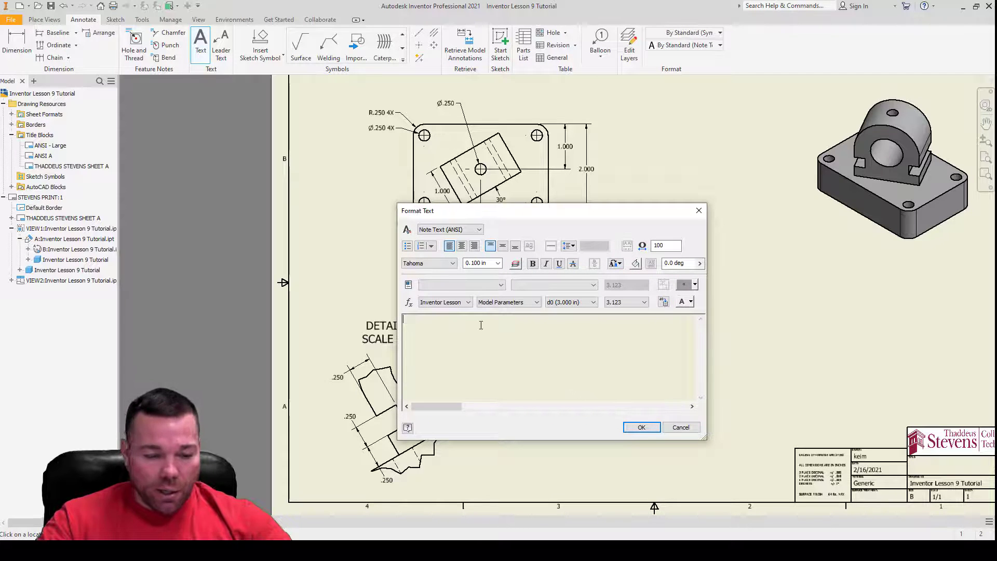
{"action": "type", "text": "All fille"}
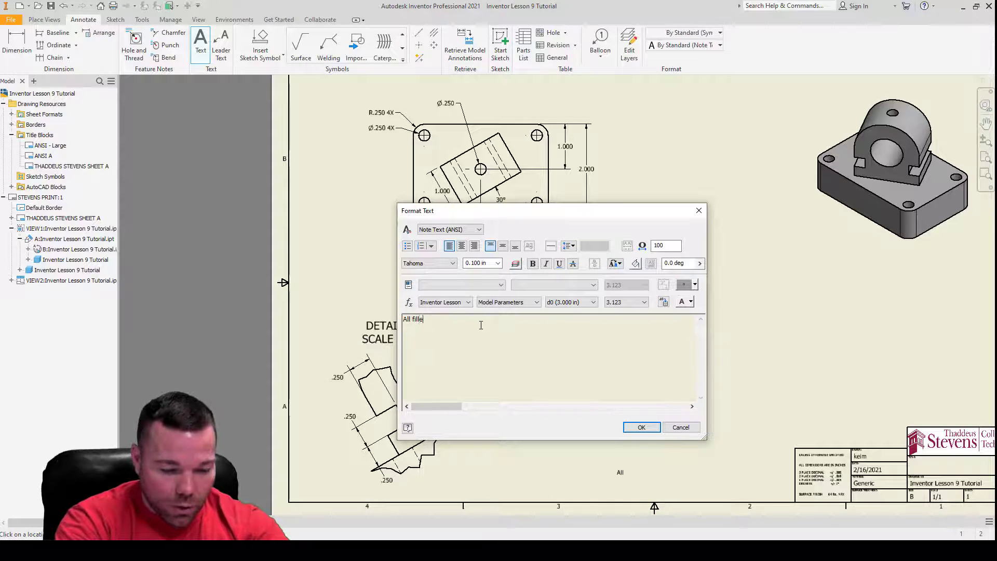
{"action": "type", "text": "ts .25R"}
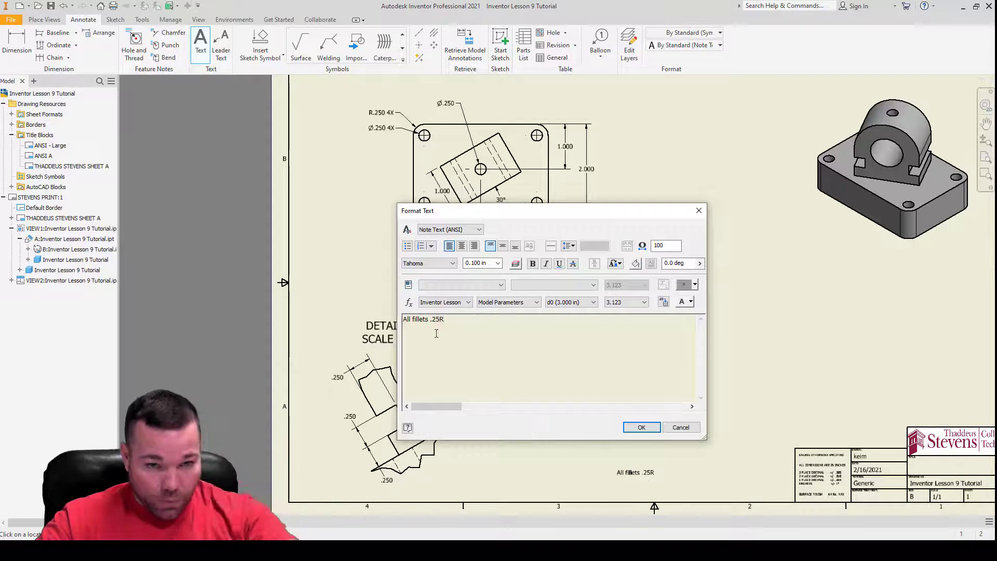
{"action": "key", "text": "BackSpace"}
{"action": "key", "text": "BackSpace"}
{"action": "key", "text": "BackSpace"}
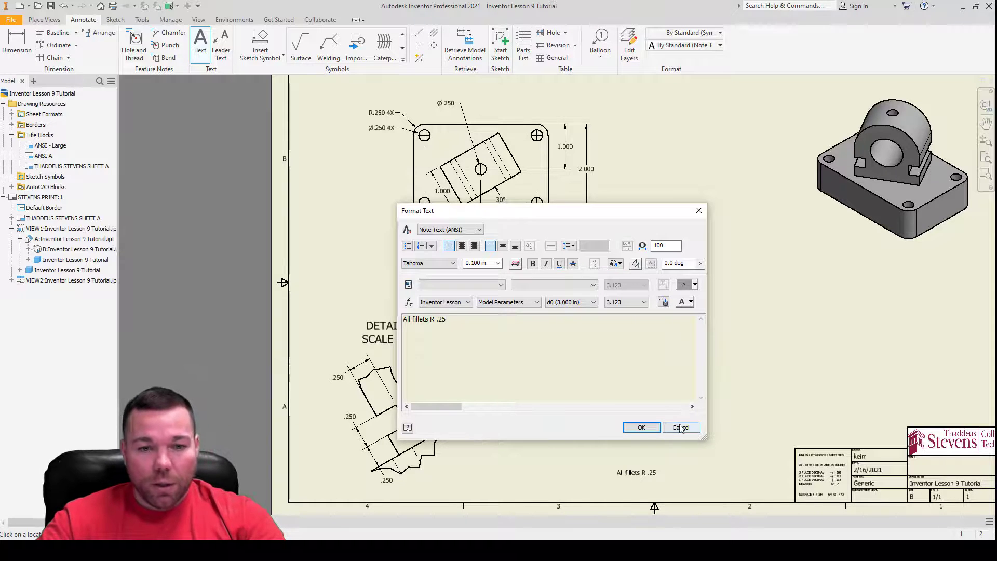
{"action": "left_click", "coordinate": [642, 427]}
{"action": "scroll", "coordinate": [630, 488], "scroll_direction": "up", "scroll_amount": 3}
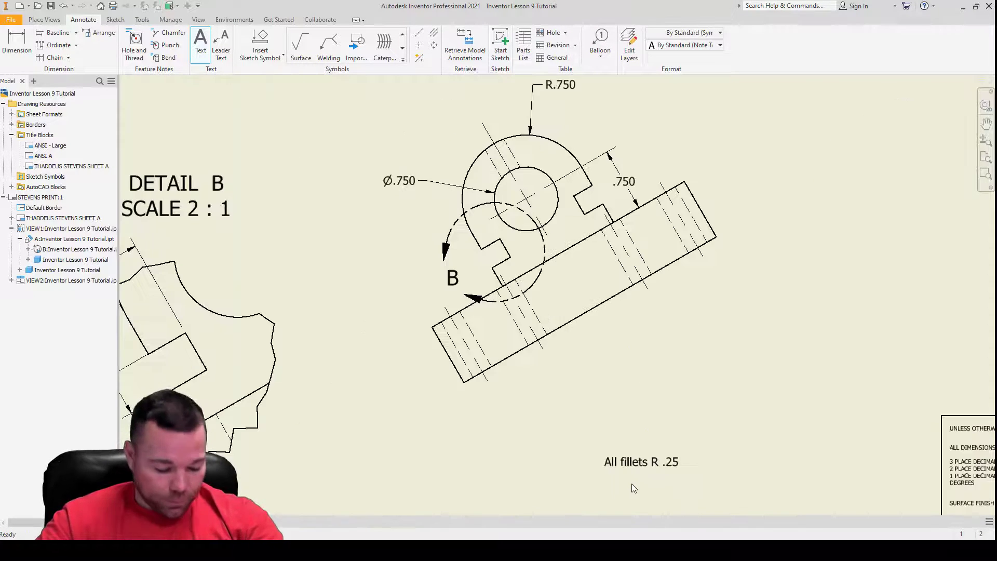
{"action": "left_click_drag", "start_coordinate": [635, 462], "coordinate": [727, 459]}
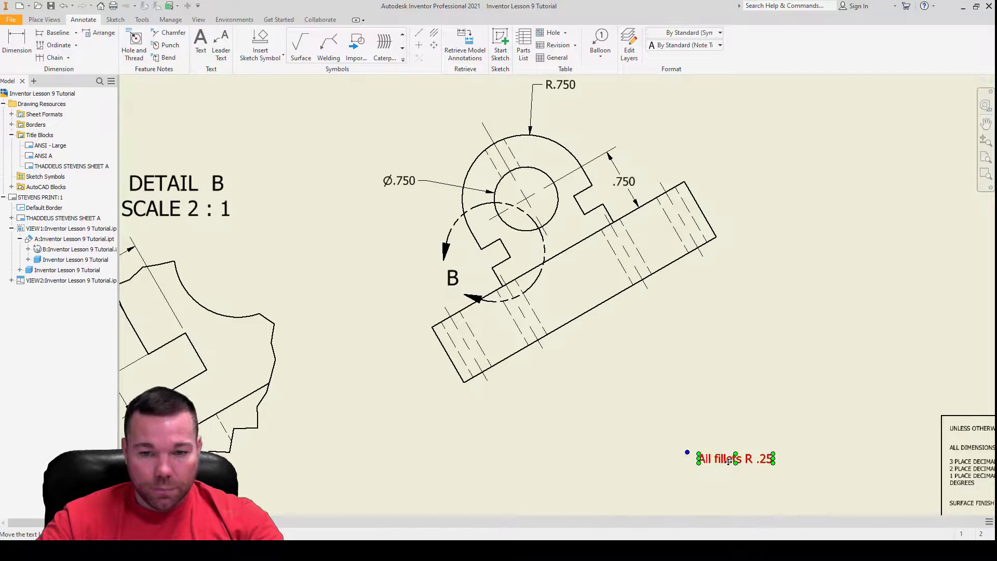
- Rewrite the fillet note in capitals as "ALL FILLETS R .25" and format it as a numbered list
{"action": "double_click", "coordinate": [726, 457]}
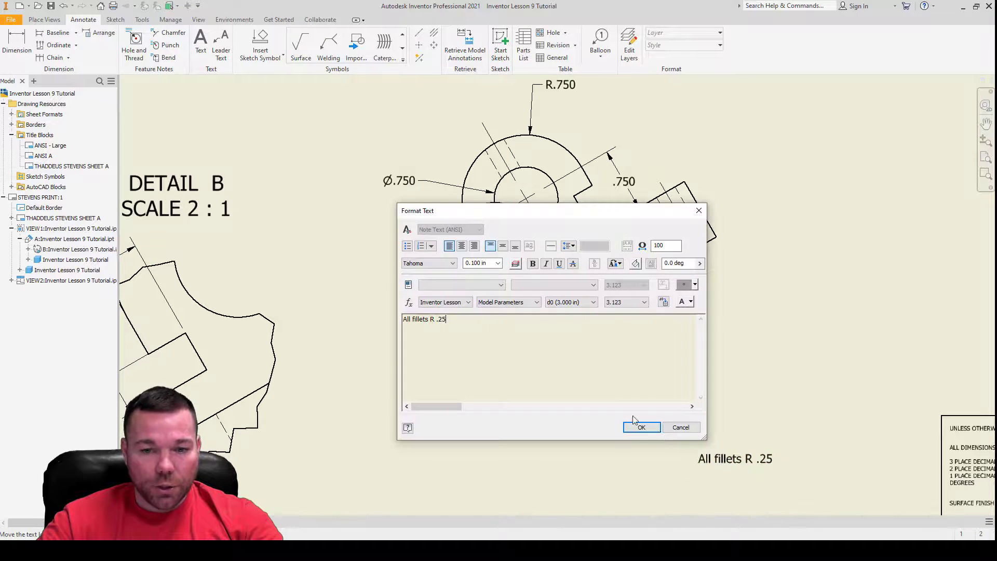
{"action": "left_click_drag", "start_coordinate": [429, 320], "coordinate": [396, 322]}
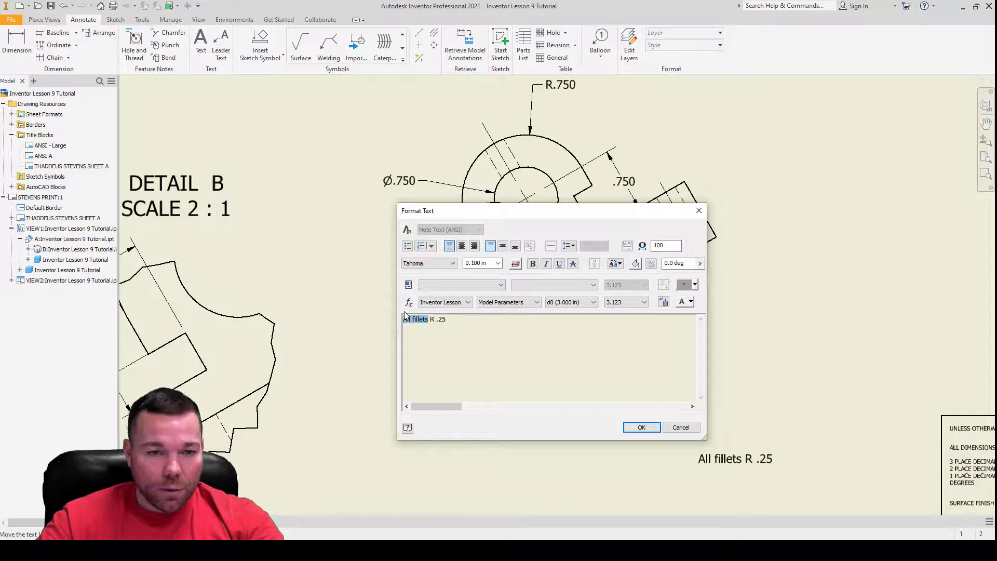
{"action": "key", "text": "BackSpace"}
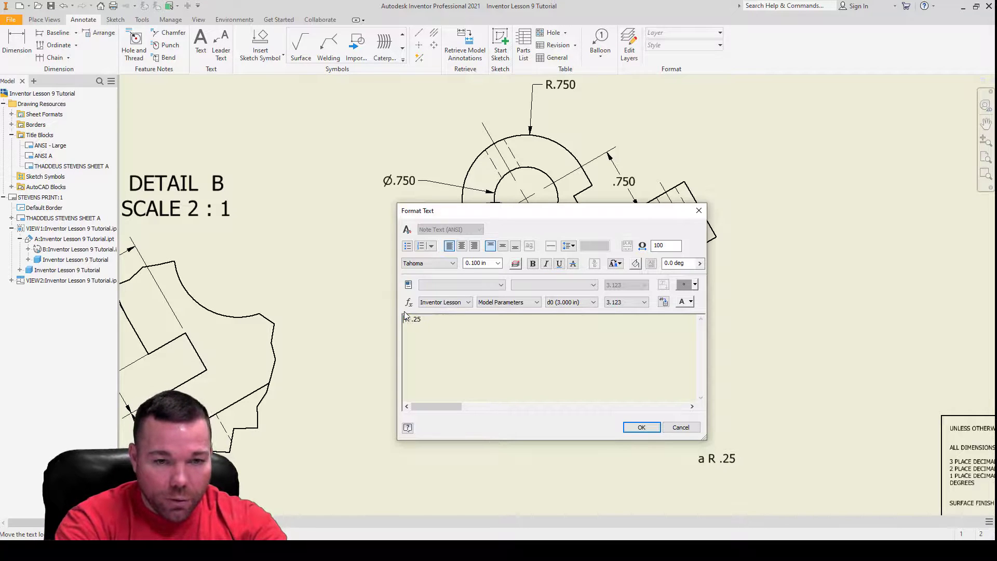
{"action": "type", "text": "ALL"}
{"action": "type", "text": " FILLETS"}
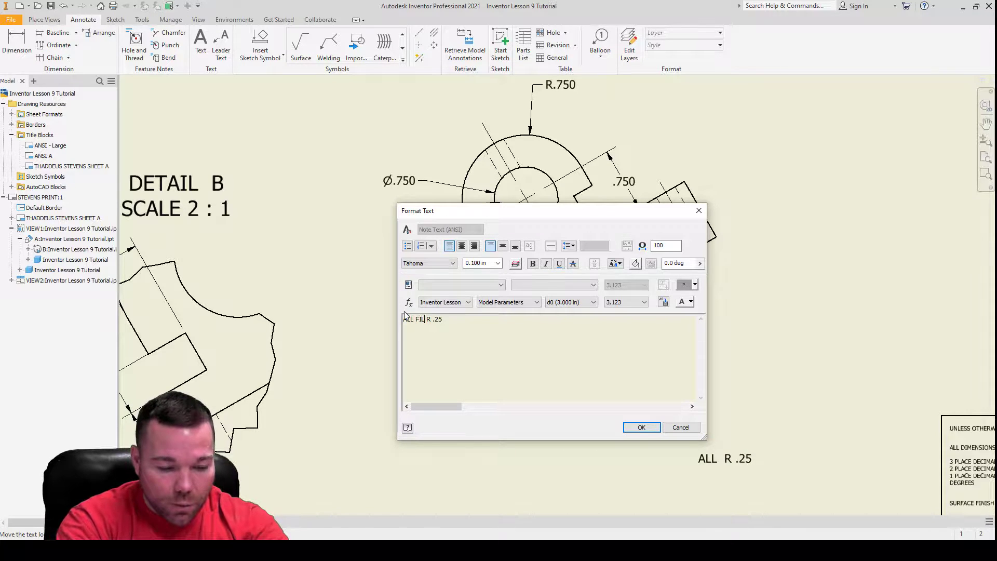
{"action": "left_click_drag", "start_coordinate": [471, 319], "coordinate": [403, 319]}
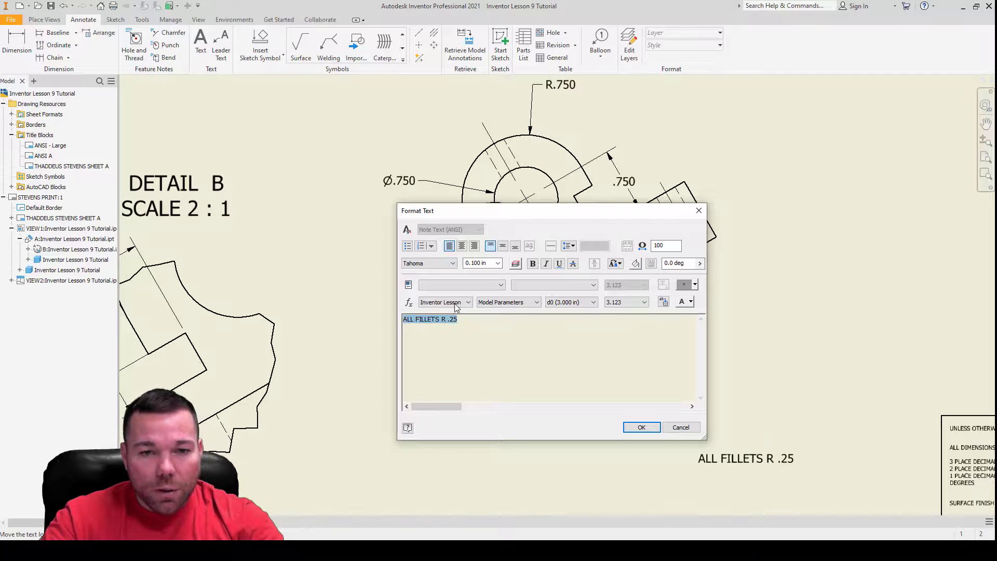
{"action": "left_click", "coordinate": [421, 246]}
{"action": "left_click", "coordinate": [641, 427]}
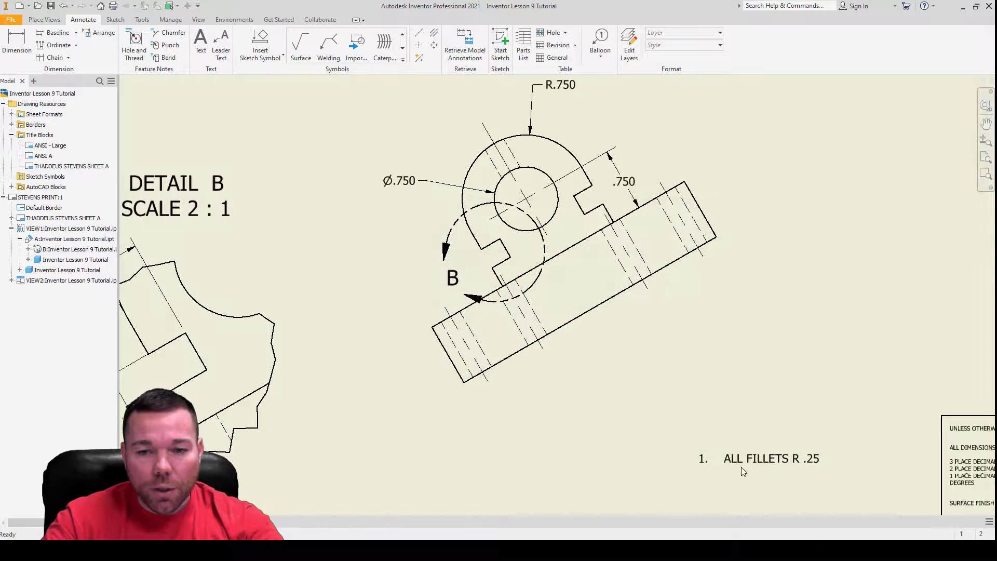
- Reposition the numbered fillet note just above the lower sheet border, beside the title block's tolerance section
{"action": "left_click_drag", "start_coordinate": [751, 459], "coordinate": [766, 430]}
{"action": "left_click", "coordinate": [783, 508]}
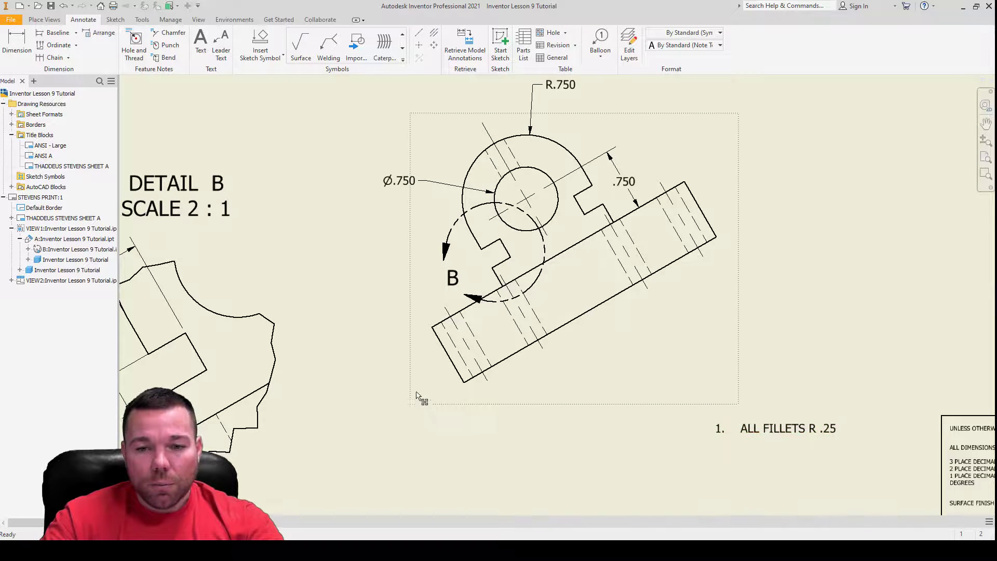
{"action": "scroll", "coordinate": [415, 389], "scroll_direction": "down", "scroll_amount": 5}
{"action": "scroll", "coordinate": [462, 343], "scroll_direction": "up", "scroll_amount": 2}
{"action": "scroll", "coordinate": [524, 430], "scroll_direction": "up", "scroll_amount": 3}
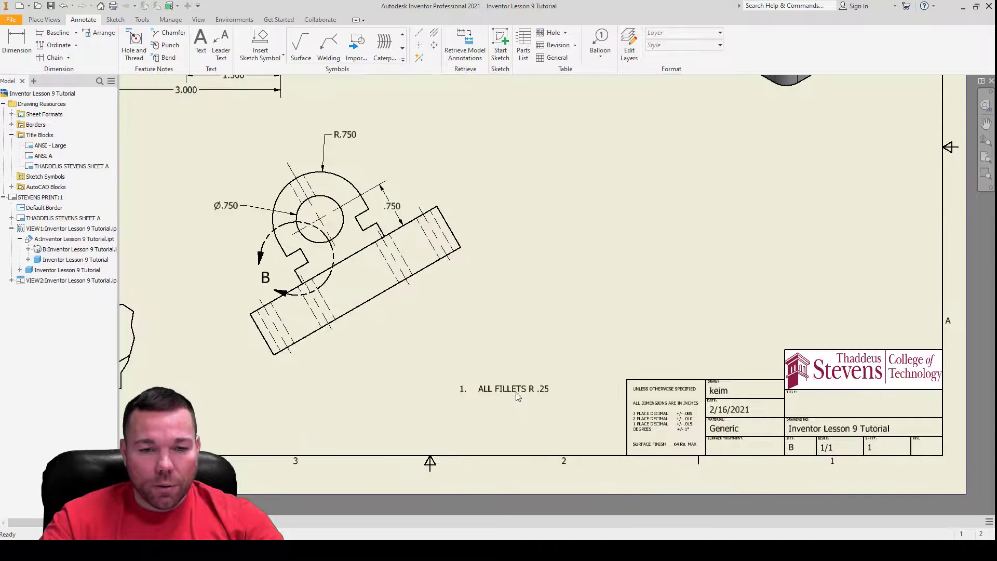
{"action": "left_click_drag", "start_coordinate": [516, 391], "coordinate": [520, 426]}
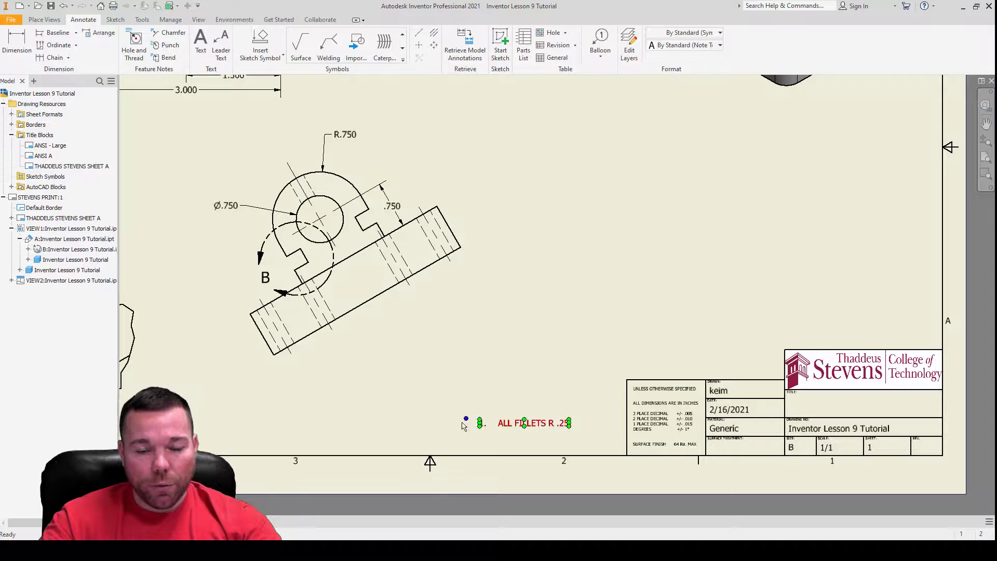
- Check the drawing's title block entries, switch to the Lesson 9 part document and open the part's iProperties
{"action": "scroll", "coordinate": [443, 368], "scroll_direction": "down", "scroll_amount": 3}
{"action": "scroll", "coordinate": [650, 424], "scroll_direction": "up", "scroll_amount": 4}
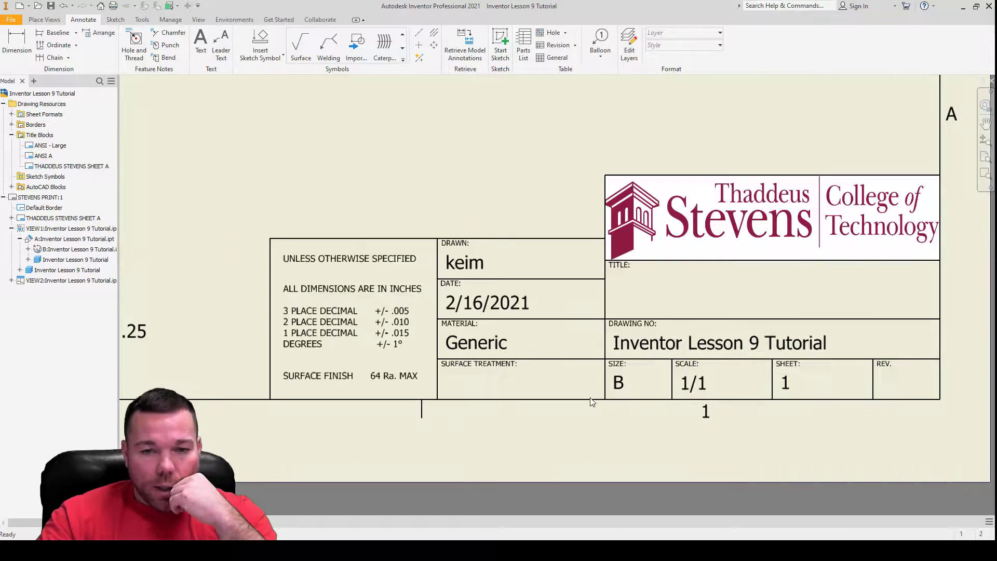
{"action": "scroll", "coordinate": [624, 395], "scroll_direction": "down", "scroll_amount": 5}
{"action": "scroll", "coordinate": [619, 390], "scroll_direction": "up", "scroll_amount": 1}
{"action": "scroll", "coordinate": [619, 387], "scroll_direction": "up", "scroll_amount": 2}
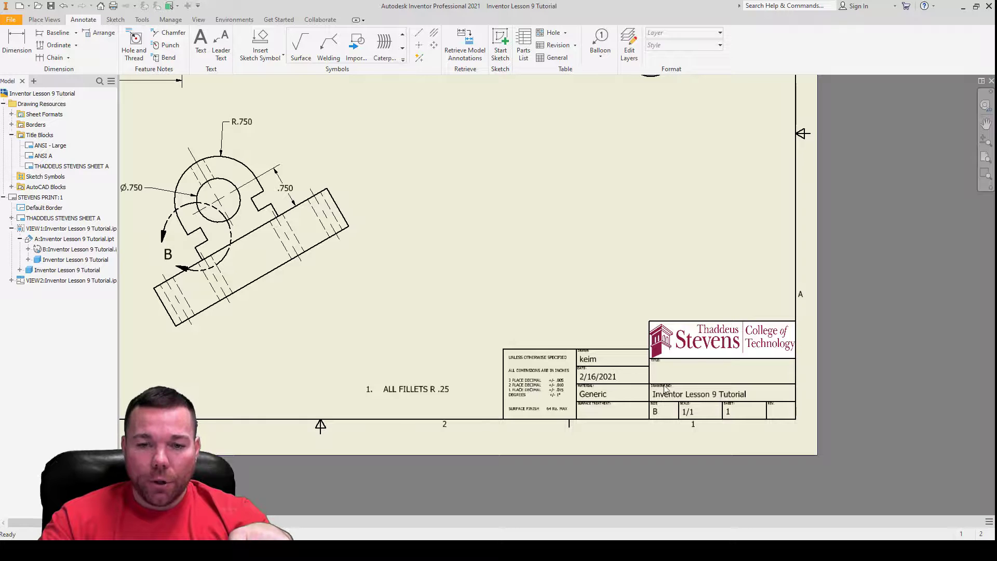
{"action": "scroll", "coordinate": [660, 387], "scroll_direction": "up", "scroll_amount": 2}
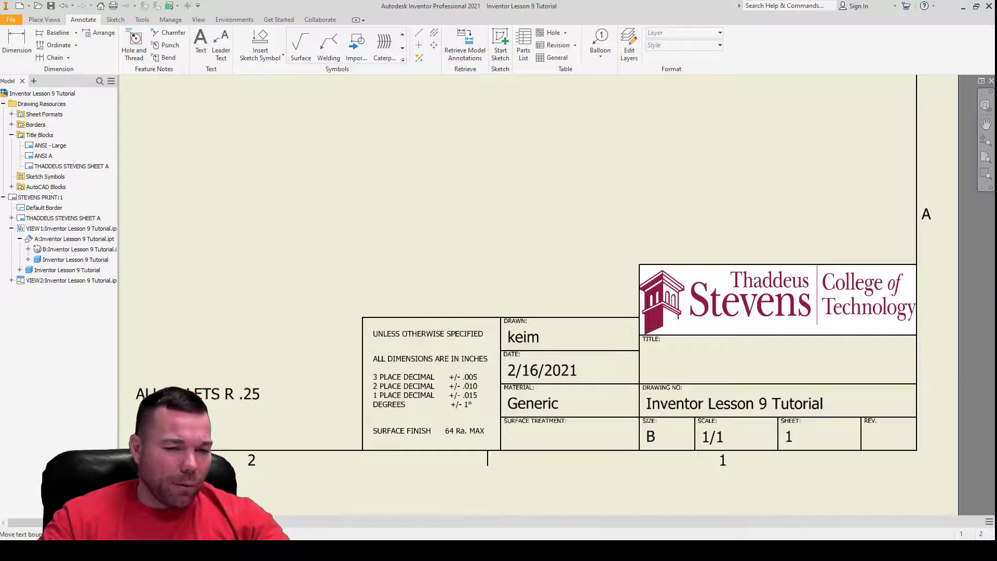
{"action": "left_click", "coordinate": [182, 522]}
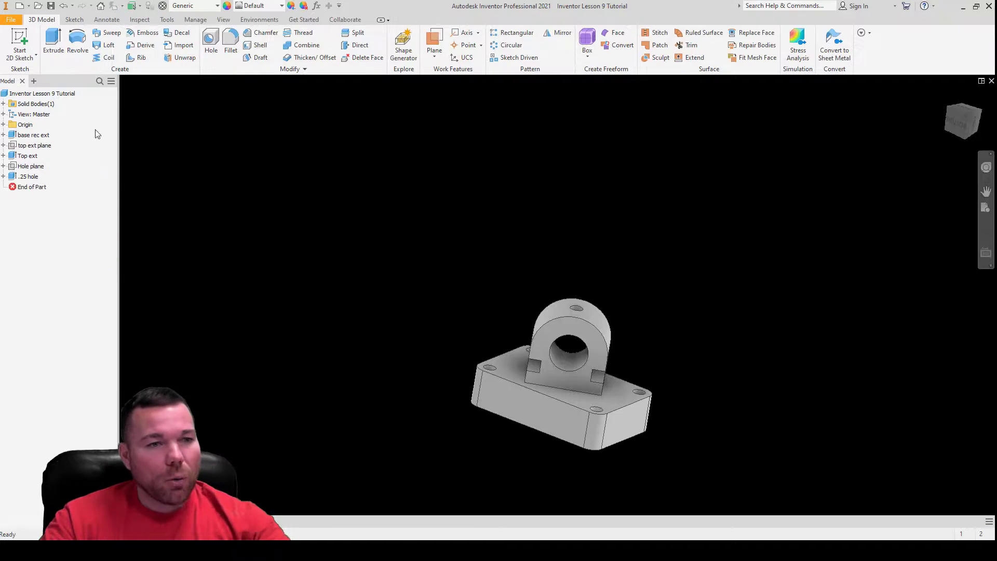
{"action": "left_click", "coordinate": [21, 94]}
{"action": "right_click", "coordinate": [20, 94]}
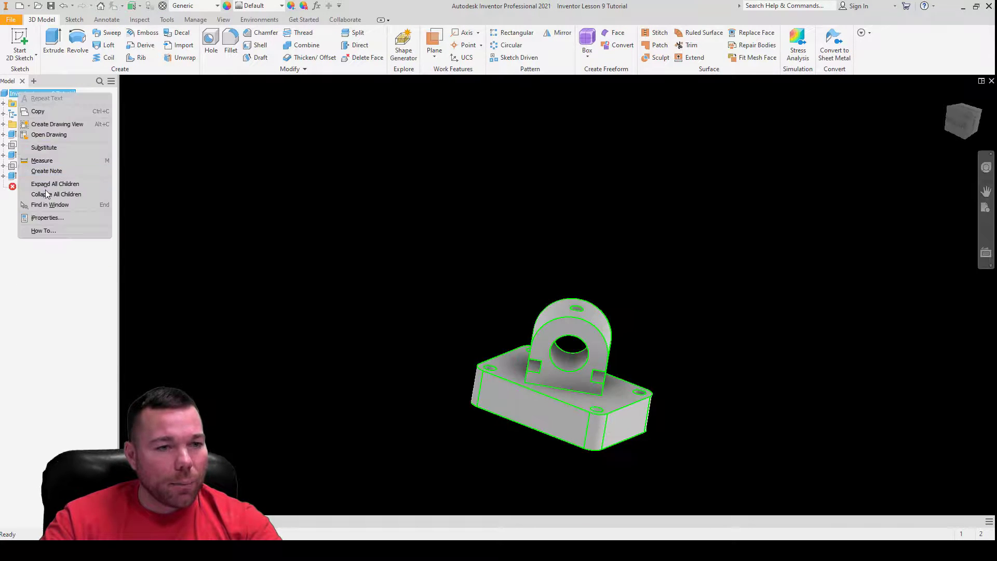
{"action": "left_click", "coordinate": [48, 218]}
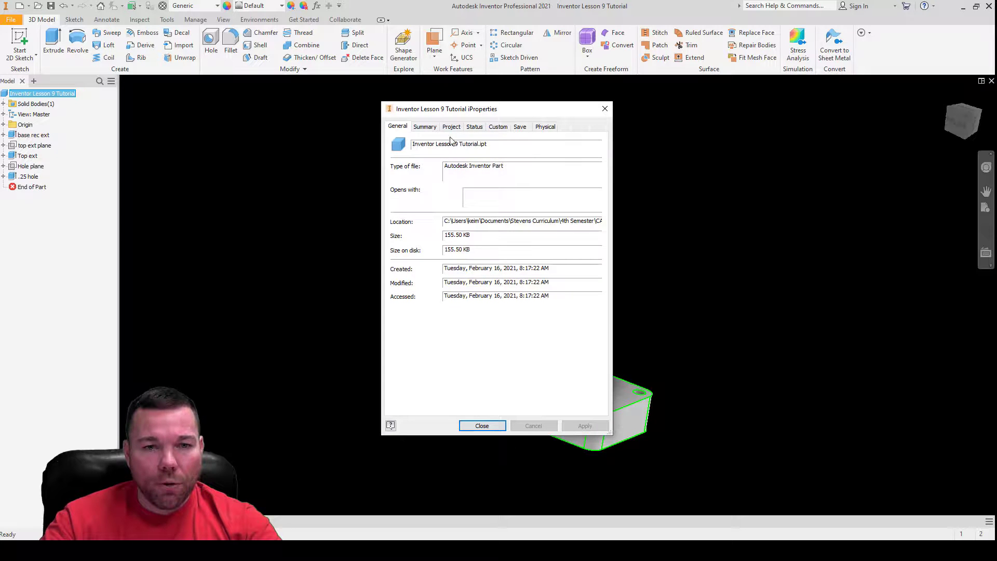
- Replace the Author in the part's summary properties with the author's surname in capital letters
{"action": "left_click", "coordinate": [434, 127]}
{"action": "left_click_drag", "start_coordinate": [455, 170], "coordinate": [413, 178]}
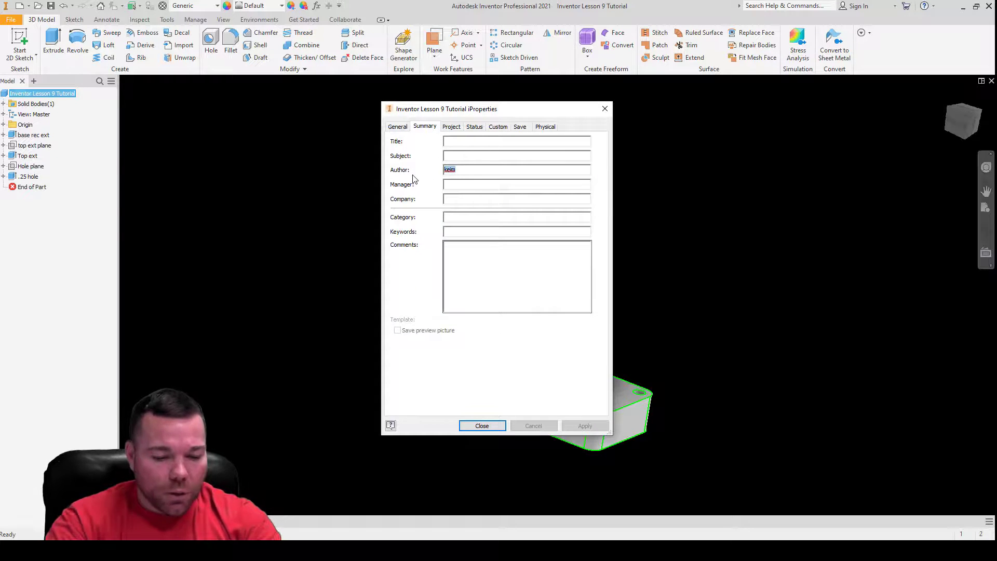
{"action": "type", "text": "ke"}
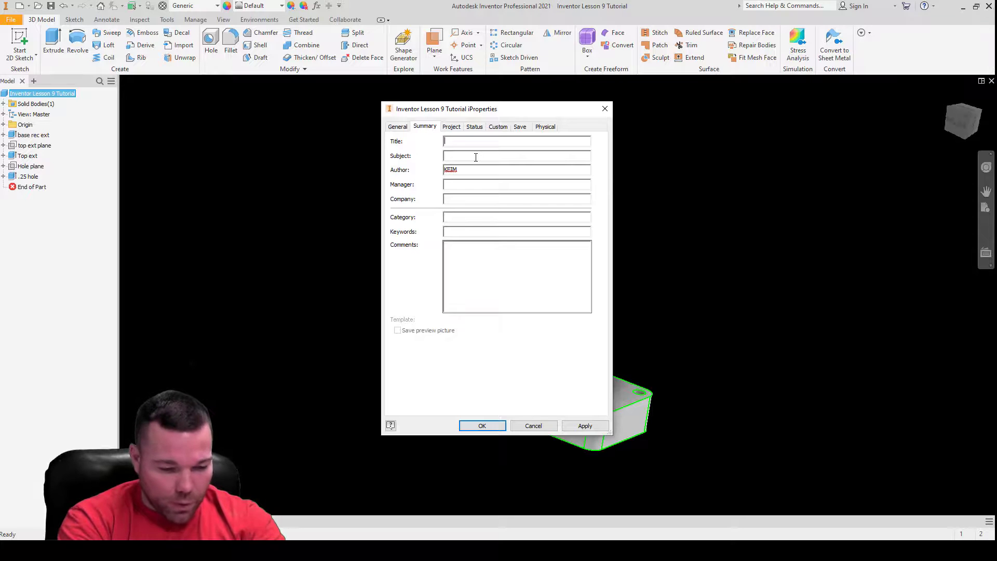
- Set the Title in the part's summary properties to "TUTORIAL 9"
{"action": "type", "text": "TURT"}
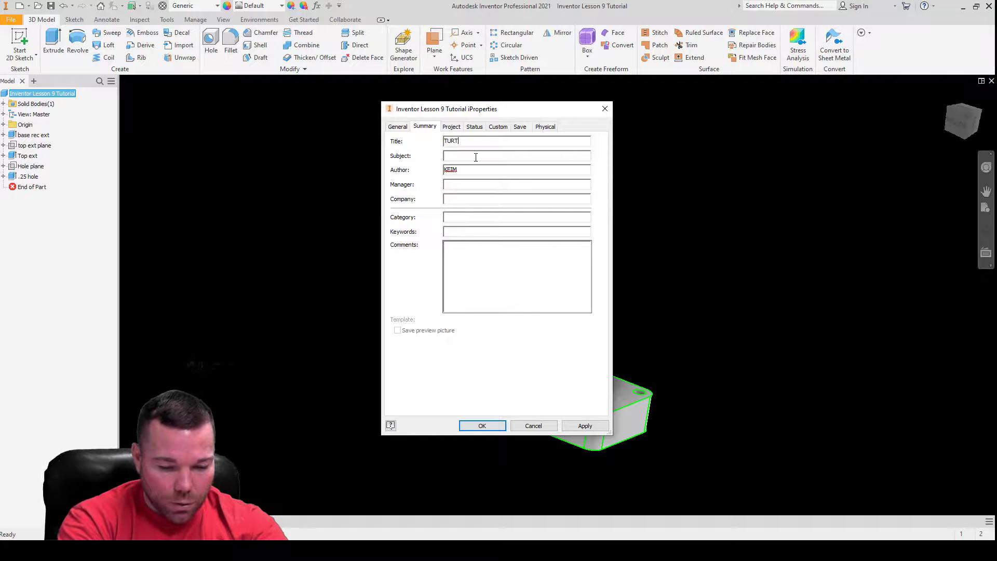
{"action": "key", "text": "BackSpace"}
{"action": "key", "text": "BackSpace"}
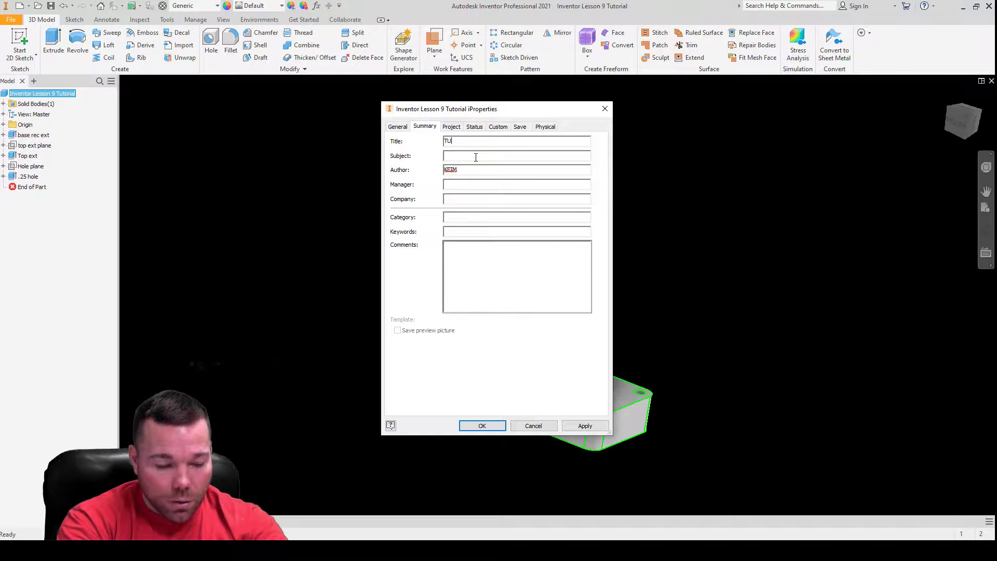
{"action": "type", "text": "TOR"}
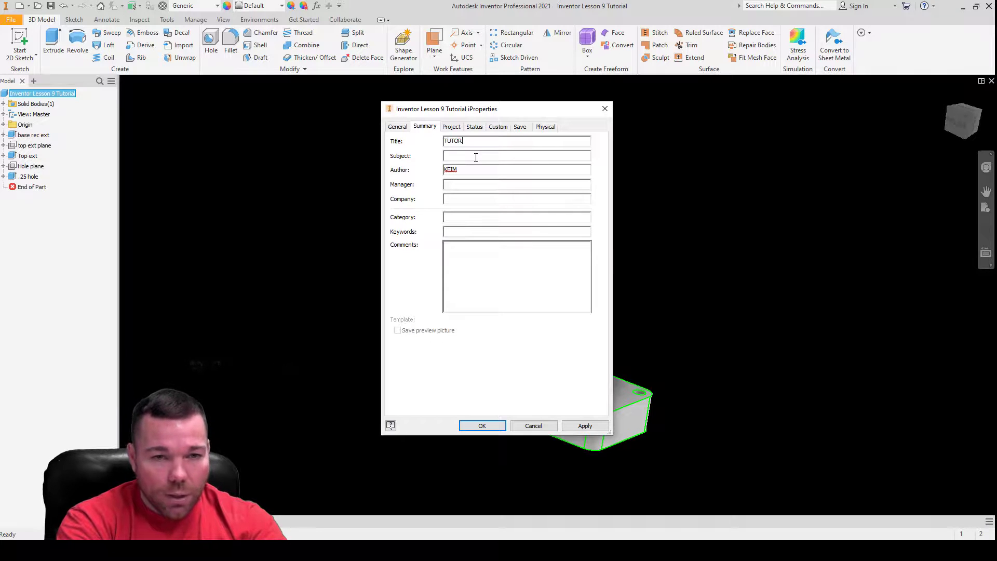
{"action": "key", "text": "BackSpace"}
{"action": "key", "text": "BackSpace"}
{"action": "key", "text": "BackSpace"}
{"action": "key", "text": "BackSpace"}
{"action": "key", "text": "BackSpace"}
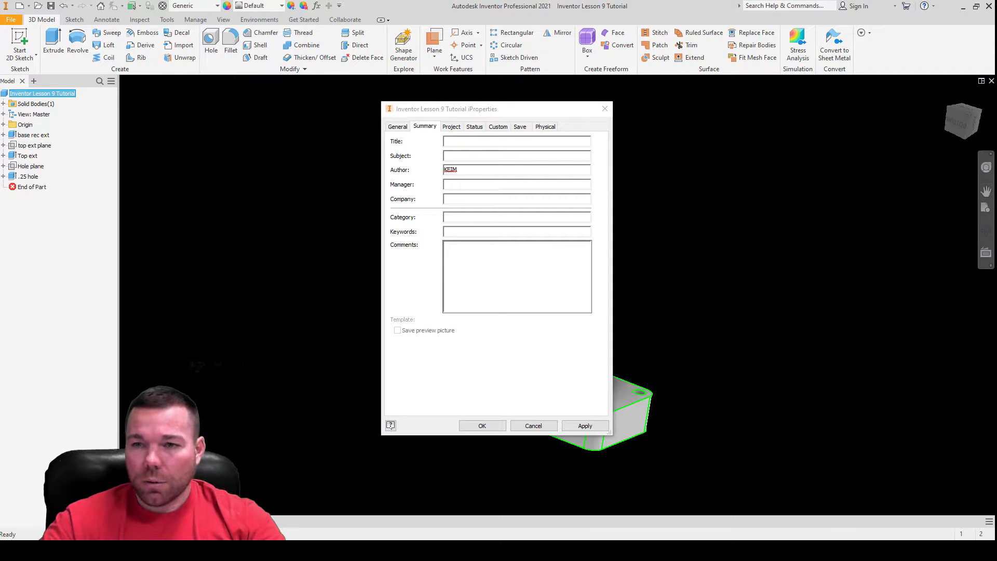
{"action": "left_click", "coordinate": [476, 144]}
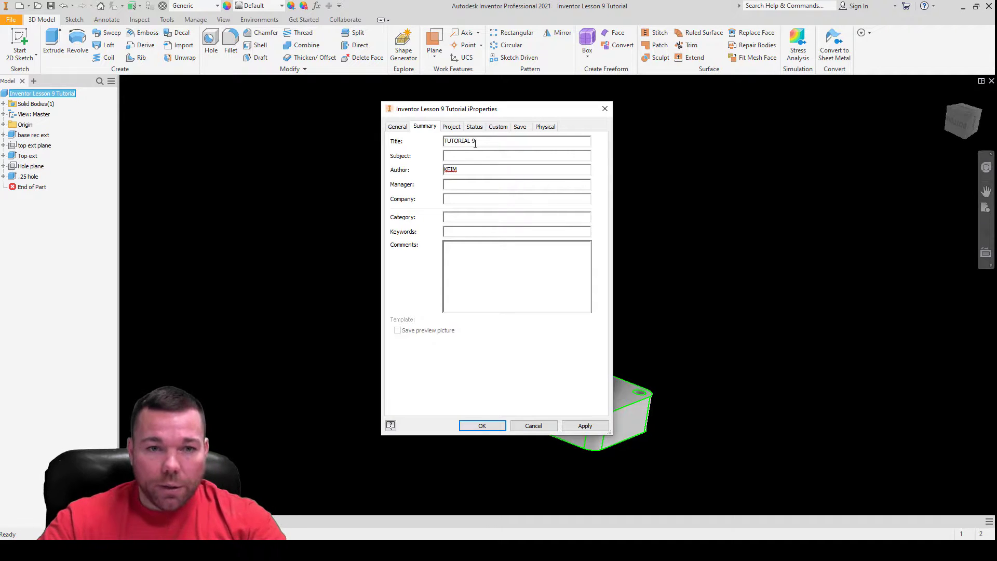
- Set the part's Revision Number to 0 and its physical material to Steel, Carbon, and apply the iProperties changes
{"action": "left_click", "coordinate": [450, 128]}
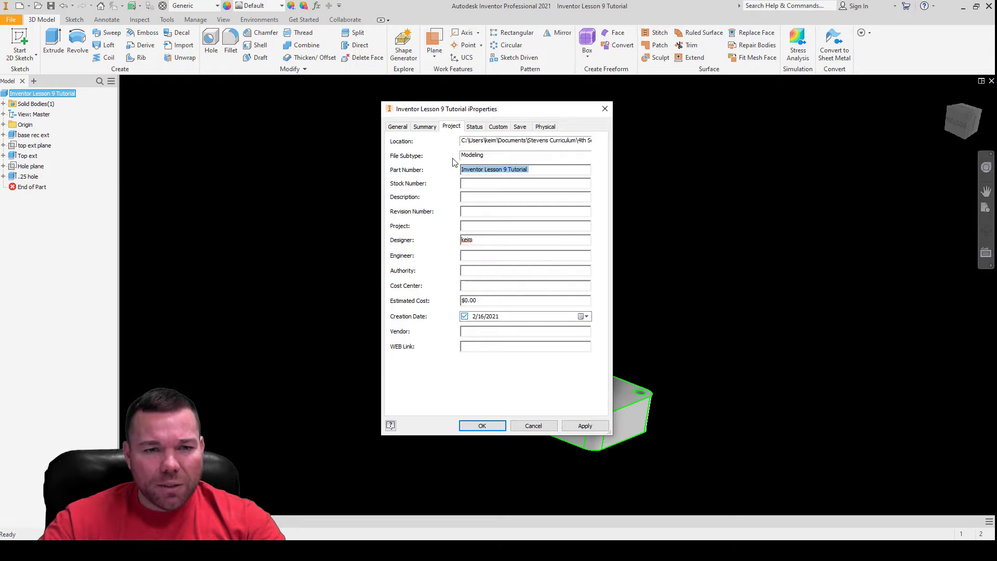
{"action": "left_click", "coordinate": [466, 211]}
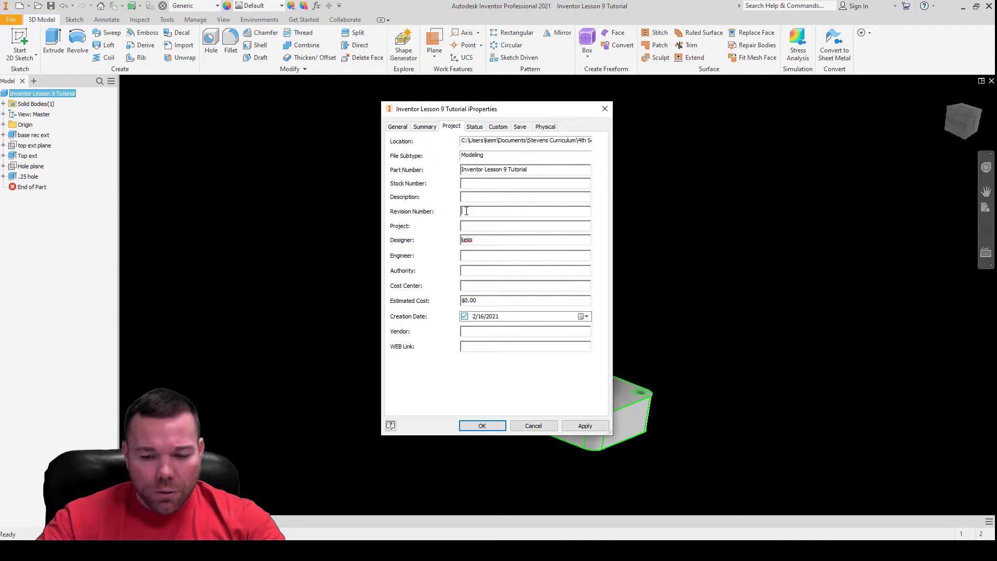
{"action": "left_click", "coordinate": [548, 127]}
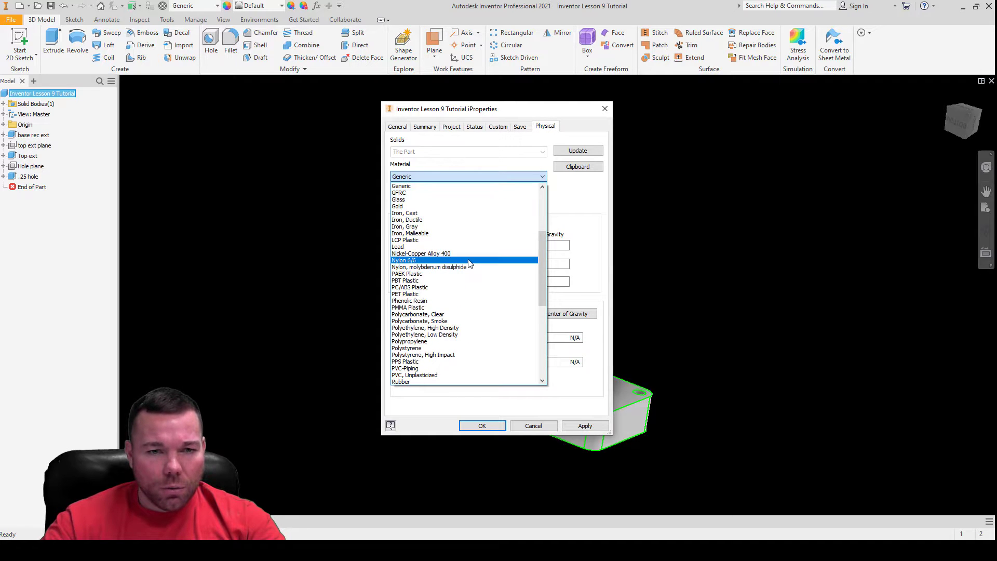
{"action": "scroll", "coordinate": [451, 291], "scroll_direction": "down", "scroll_amount": 7}
{"action": "left_click", "coordinate": [449, 315]}
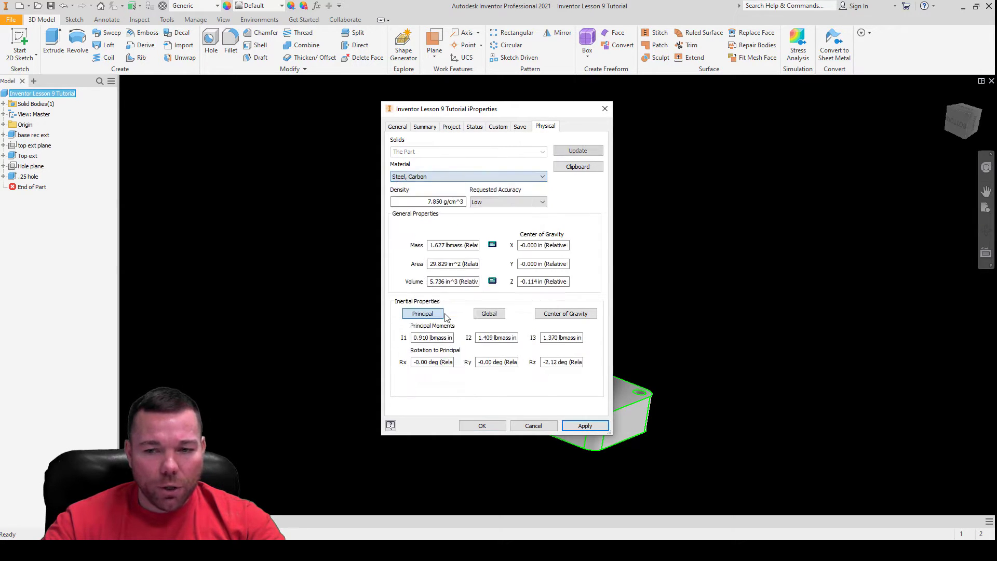
{"action": "left_click", "coordinate": [586, 426]}
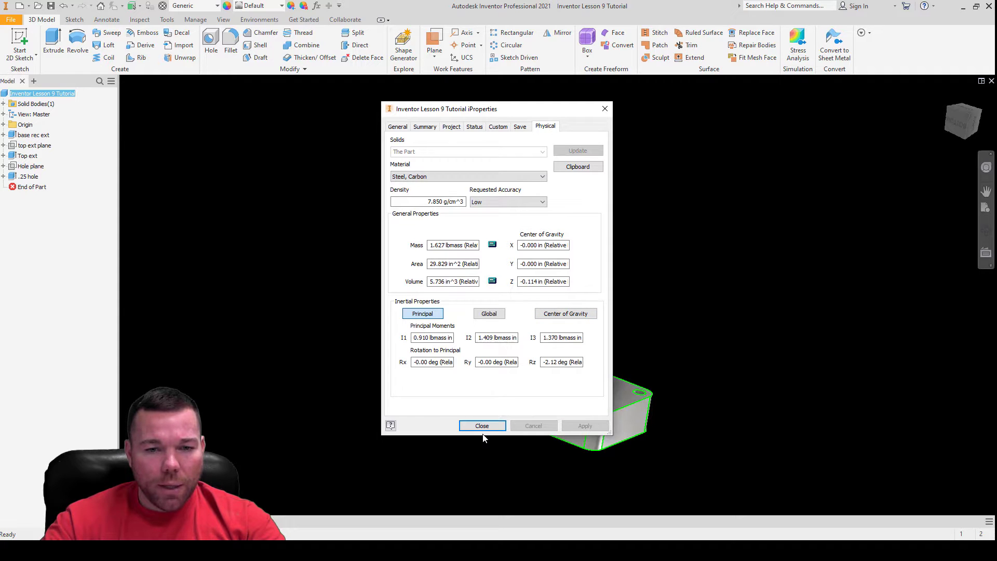
{"action": "left_click", "coordinate": [483, 426]}
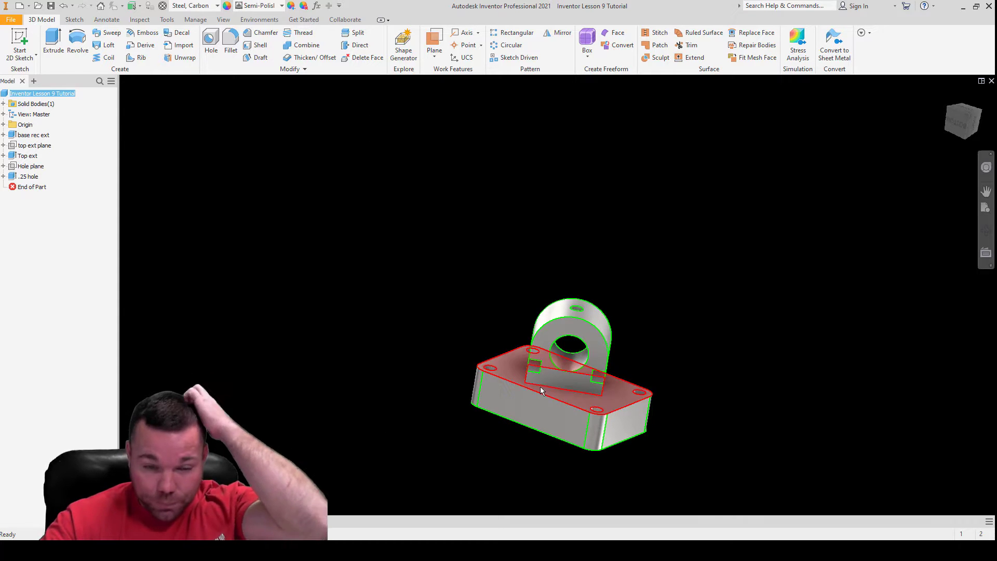
- Inspect the part model, switch back to the drawing, and check the updated title block and the overall sheet layout
{"action": "mouse_move", "coordinate": [570, 343]}
{"action": "middle_mouse_down", "text": "shift"}
{"action": "mouse_move", "coordinate": [535, 345]}
{"action": "mouse_move", "coordinate": [613, 322]}
{"action": "mouse_move", "coordinate": [566, 363]}
{"action": "mouse_move", "coordinate": [524, 343]}
{"action": "mouse_move", "coordinate": [554, 345]}
{"action": "middle_mouse_up", "text": "shift"}
{"action": "middle_click_drag", "start_coordinate": [600, 417], "coordinate": [602, 415], "text": "shift"}
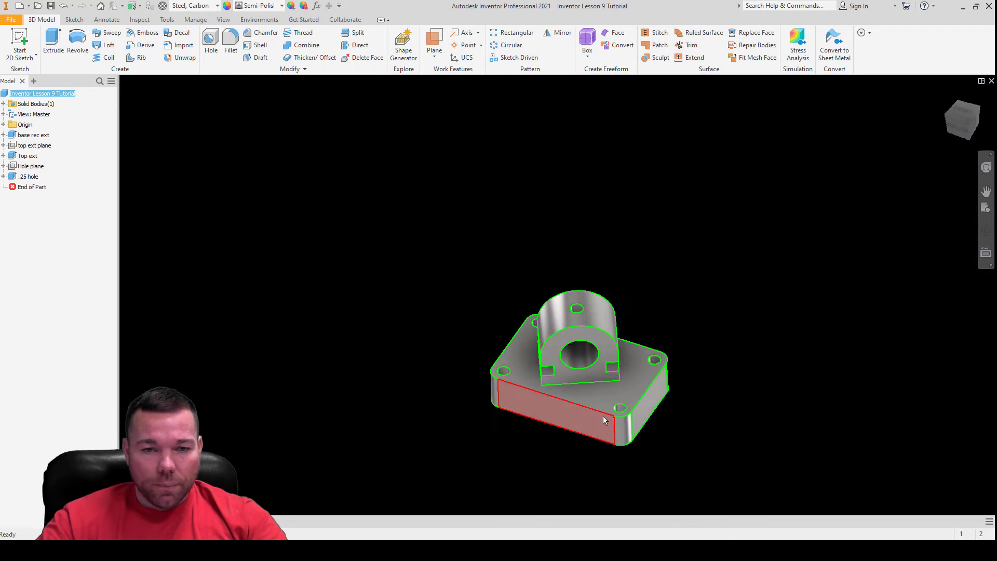
{"action": "key", "text": "ctrl+Tab"}
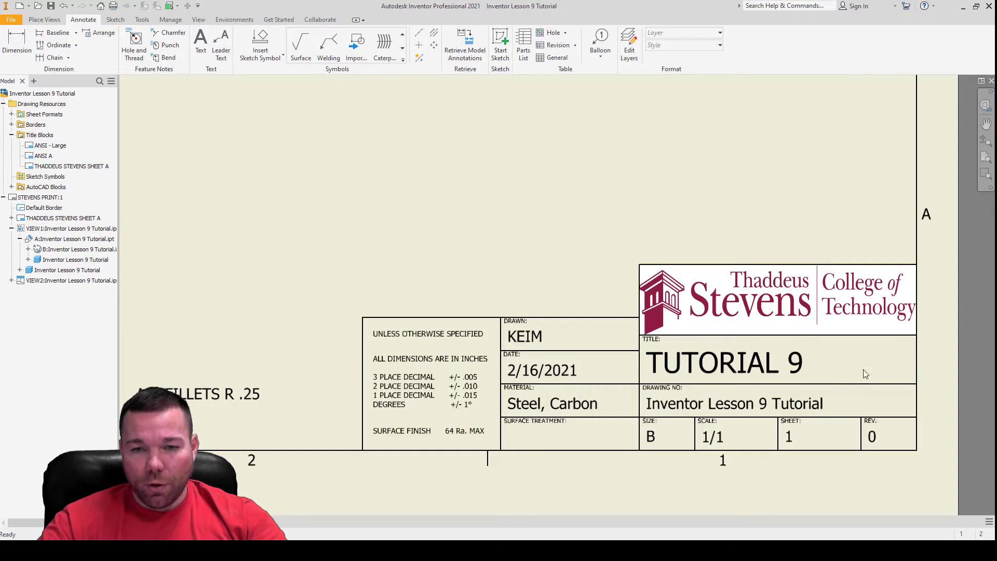
{"action": "scroll", "coordinate": [909, 410], "scroll_direction": "down", "scroll_amount": 5}
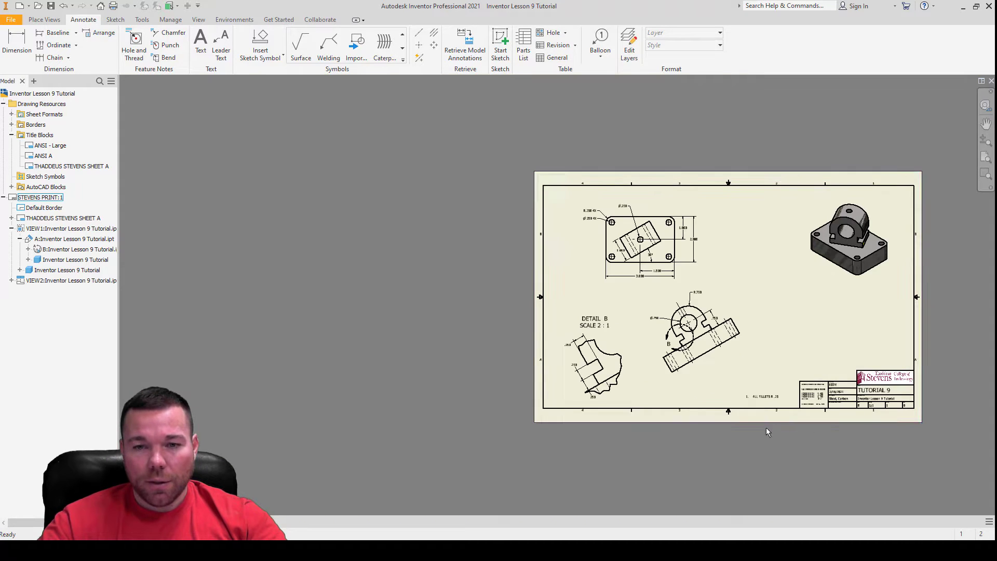
{"action": "scroll", "coordinate": [925, 283], "scroll_direction": "up", "scroll_amount": 5}
{"action": "scroll", "coordinate": [904, 284], "scroll_direction": "down", "scroll_amount": 5}
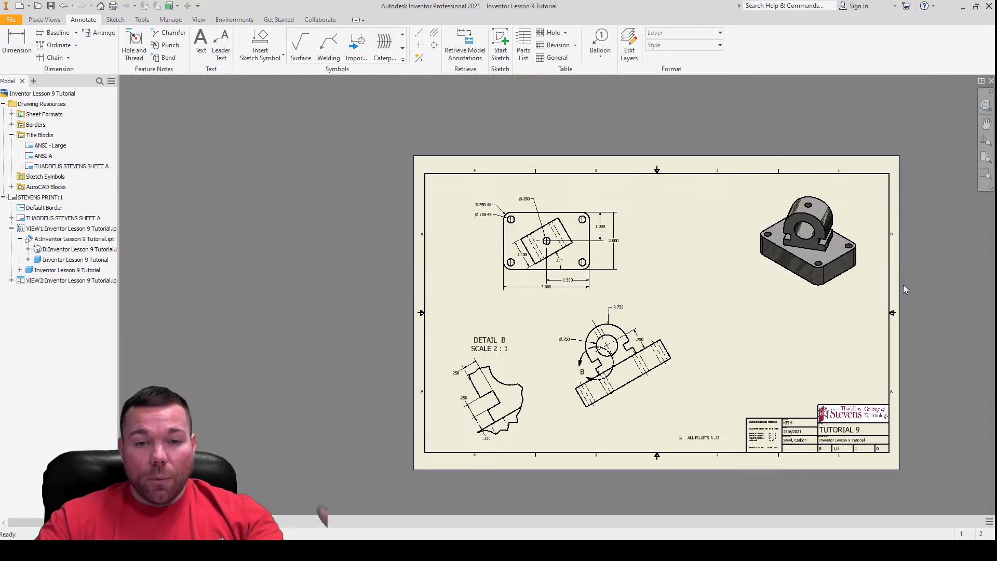